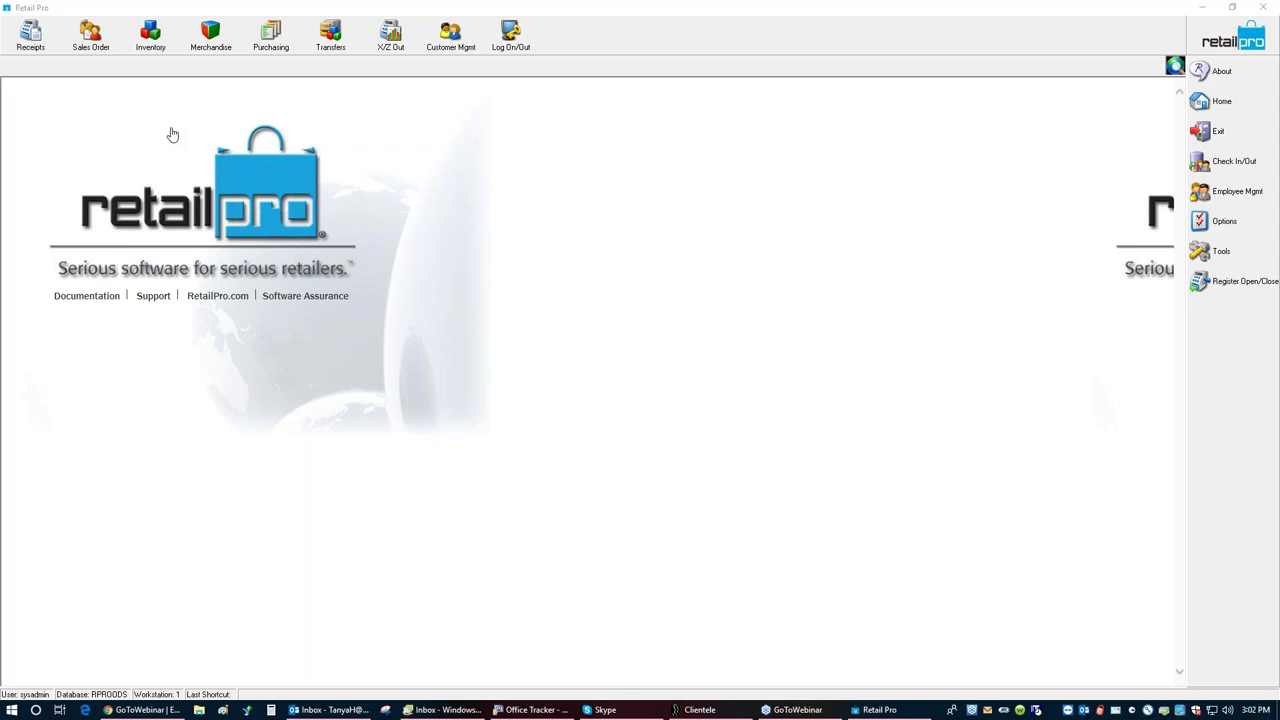
Step: Open the receipts list and start a new blank Regular receipt
{"action": "left_click", "coordinate": [29, 42]}
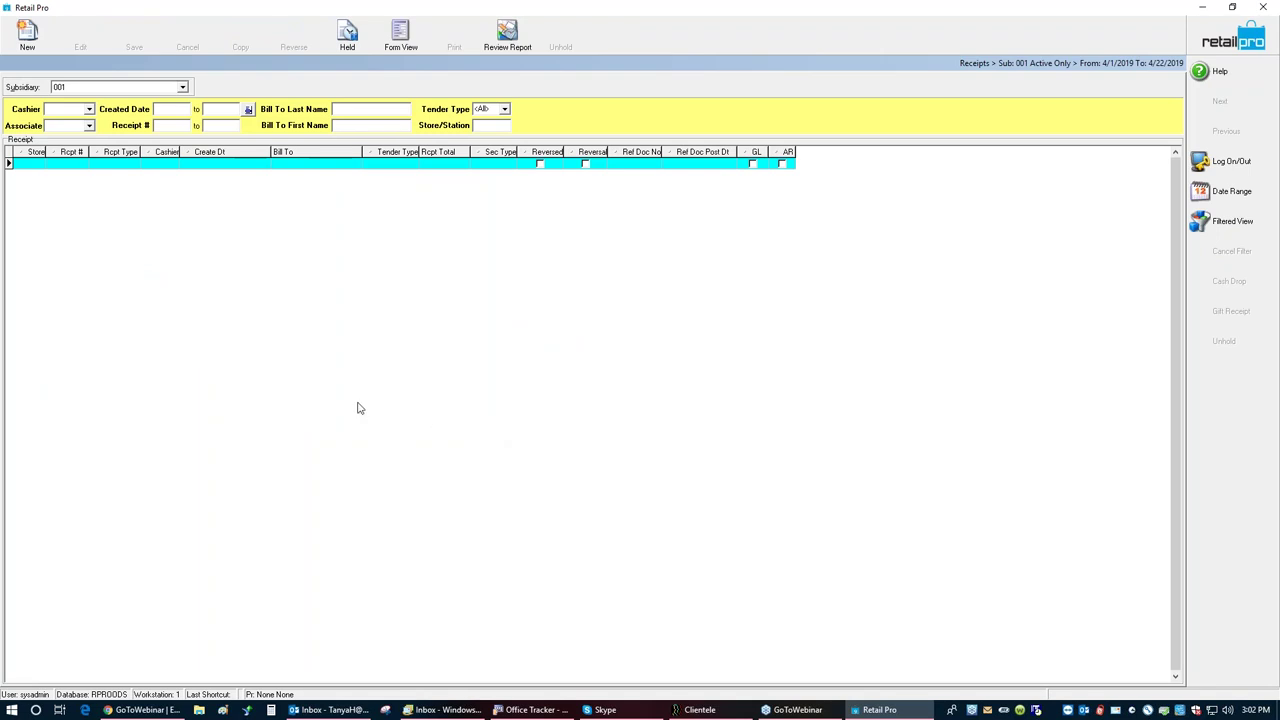
{"action": "left_click", "coordinate": [28, 36]}
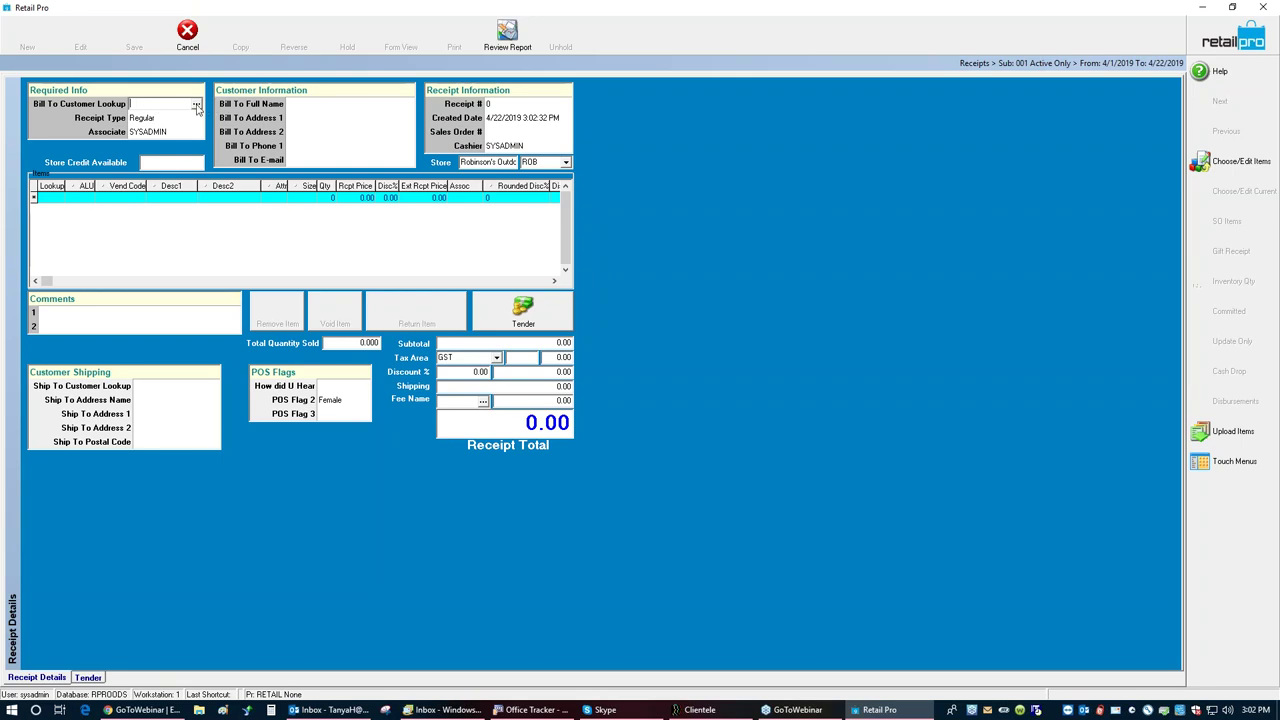
Step: Look up the customer by surname and attach them as the Bill To customer
{"action": "type", "text": "smith"}
{"action": "key", "text": "Return"}
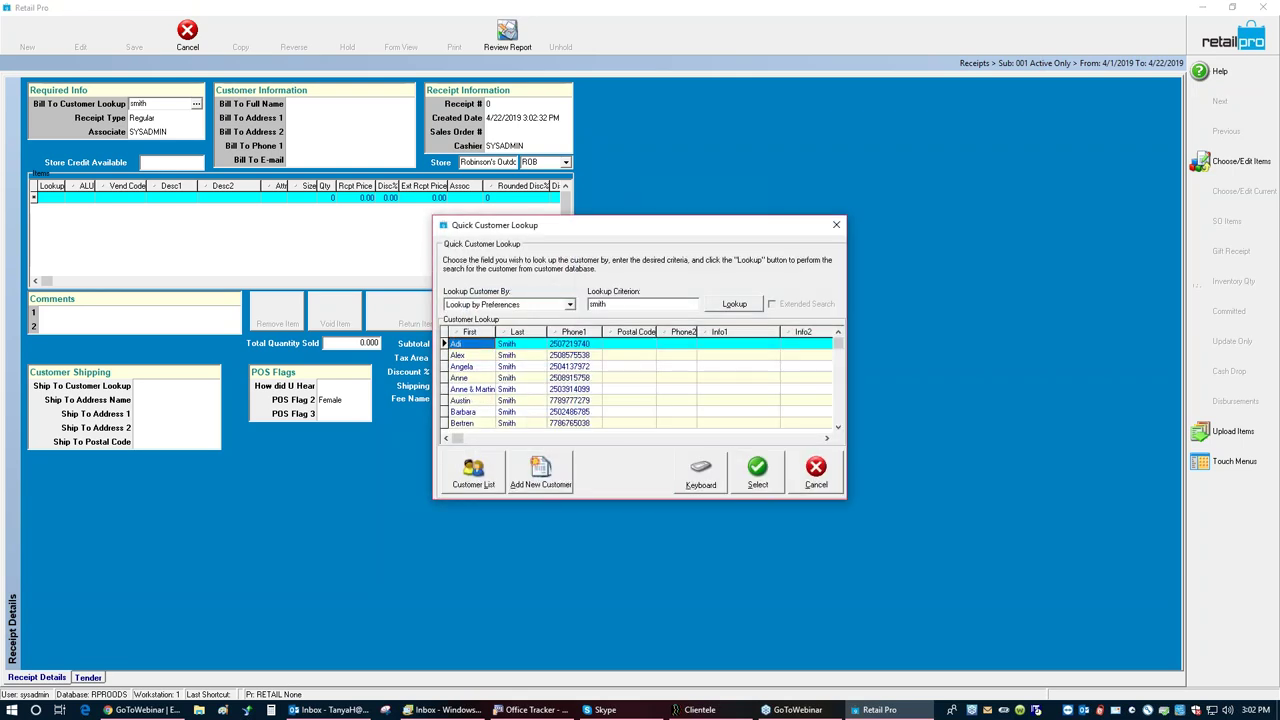
{"action": "left_click", "coordinate": [508, 367]}
{"action": "left_click", "coordinate": [757, 478]}
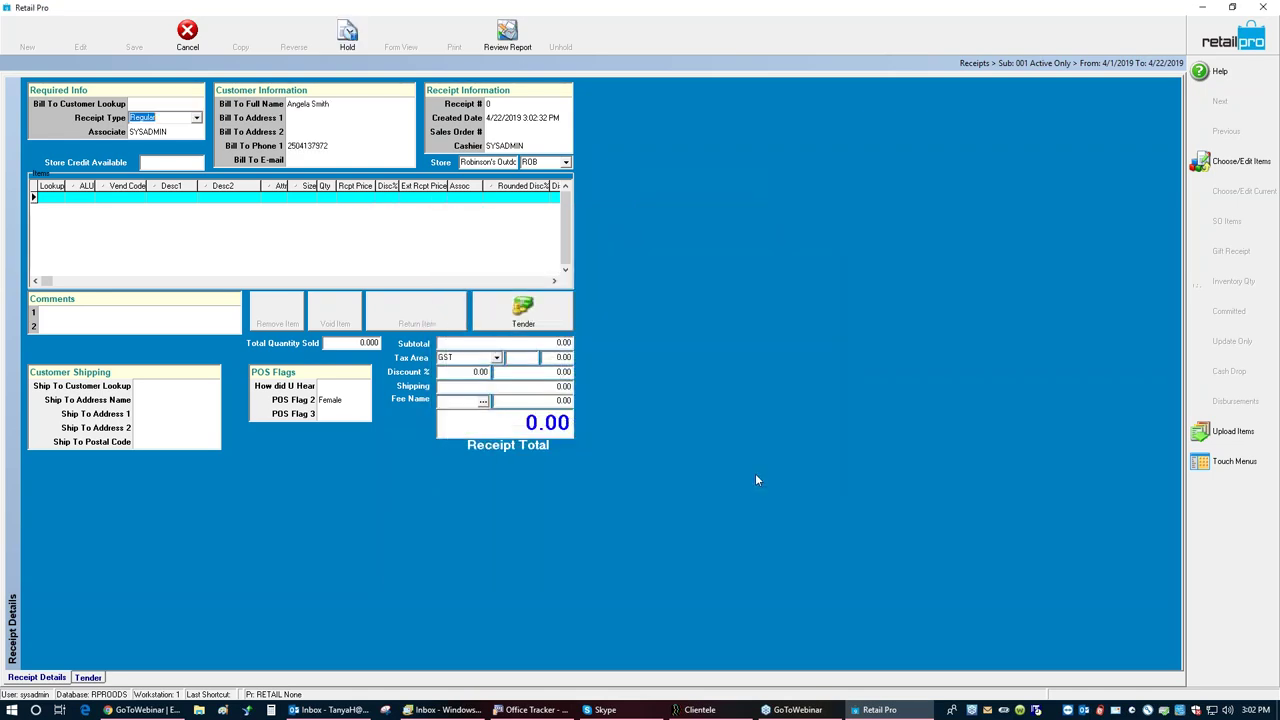
Step: Try item lookup 100865, dismiss the not-found warning, and clear the entry
{"action": "left_click", "coordinate": [55, 203]}
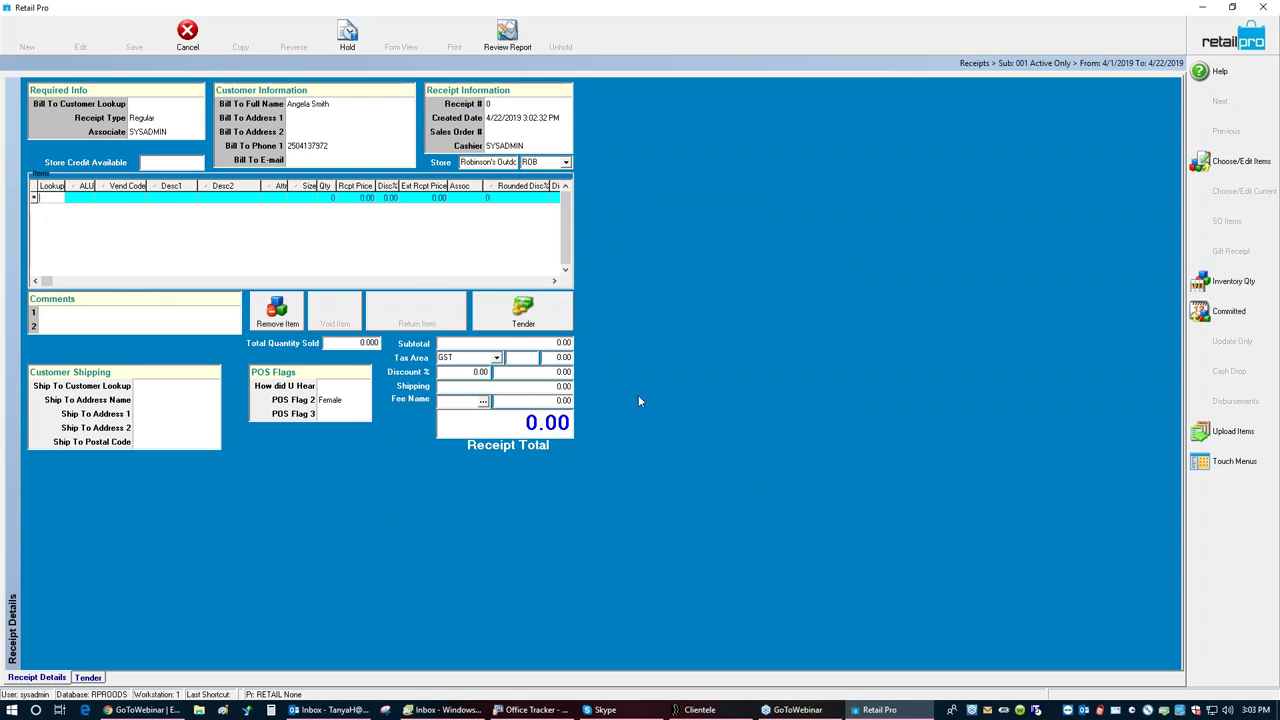
{"action": "type", "text": "100865"}
{"action": "key", "text": "Return"}
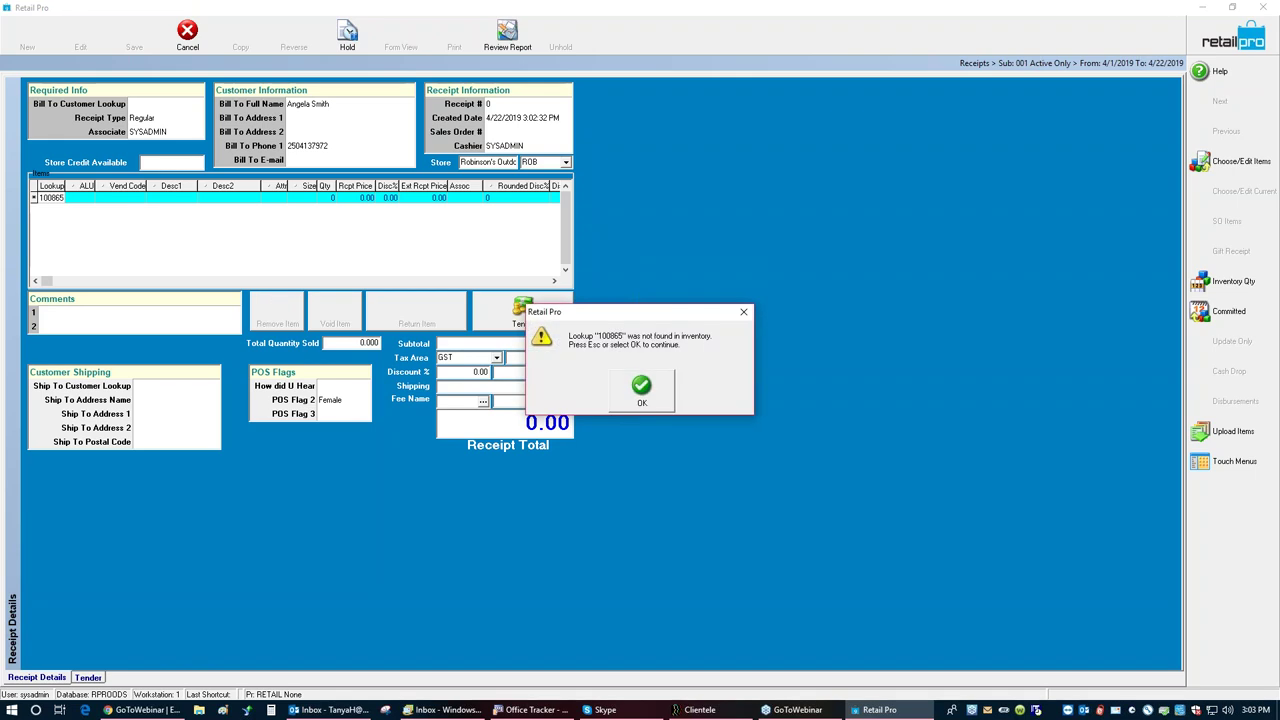
{"action": "key", "text": "Return"}
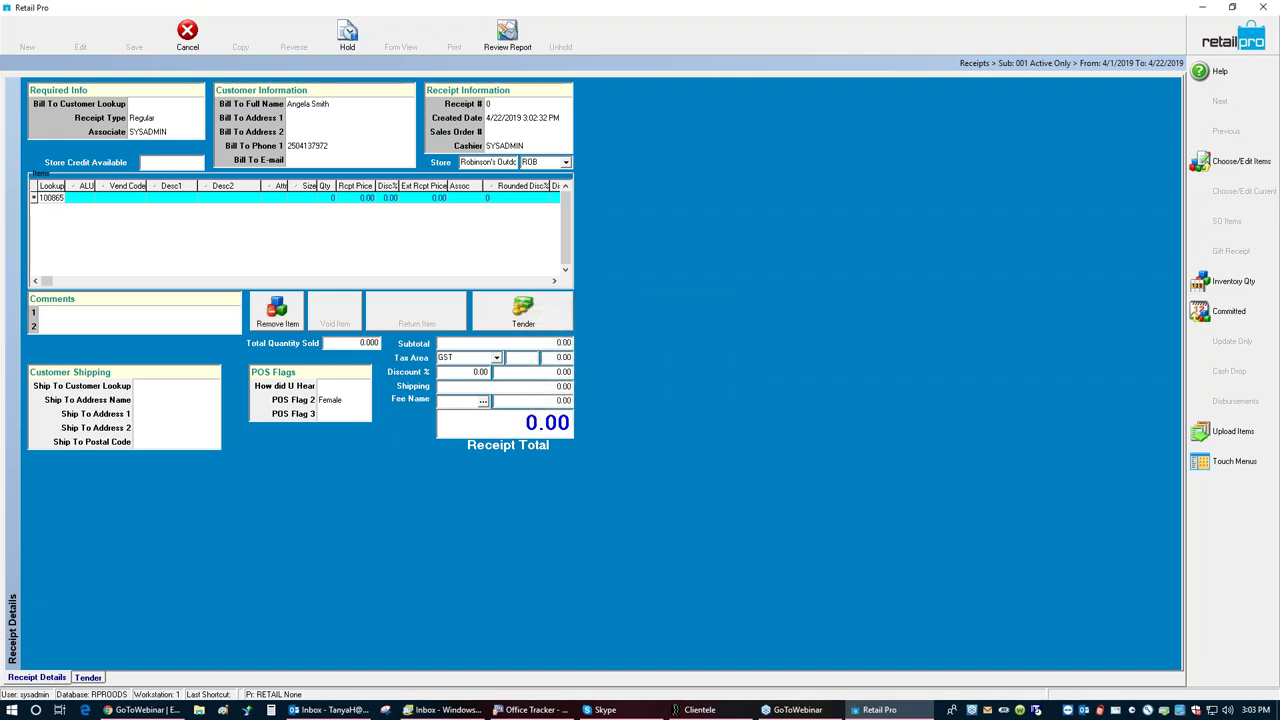
{"action": "key", "text": "BackSpace"}
{"action": "key", "text": "BackSpace"}
{"action": "key", "text": "BackSpace"}
{"action": "key", "text": "BackSpace"}
{"action": "key", "text": "BackSpace"}
{"action": "key", "text": "BackSpace"}
Step: Browse the inventory, then add item 100023, the black XS Denali T-shirt, by lookup
{"action": "left_click", "coordinate": [1243, 162]}
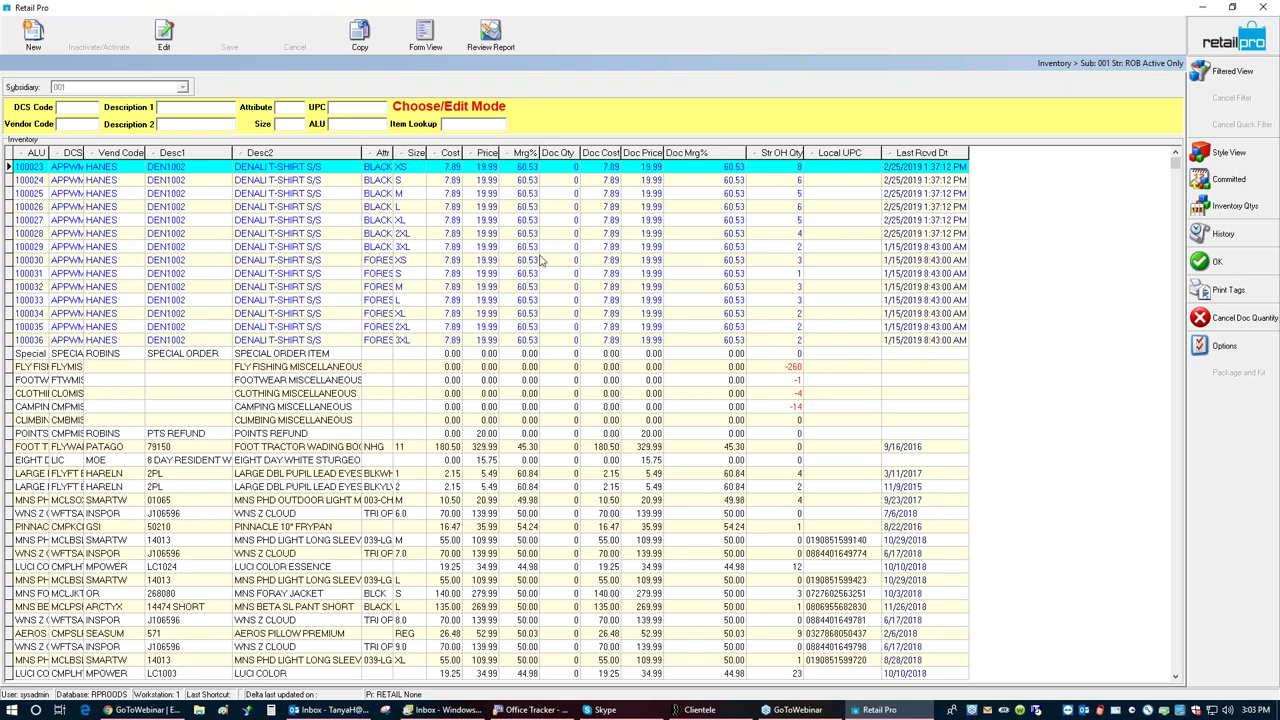
{"action": "key", "text": "Escape"}
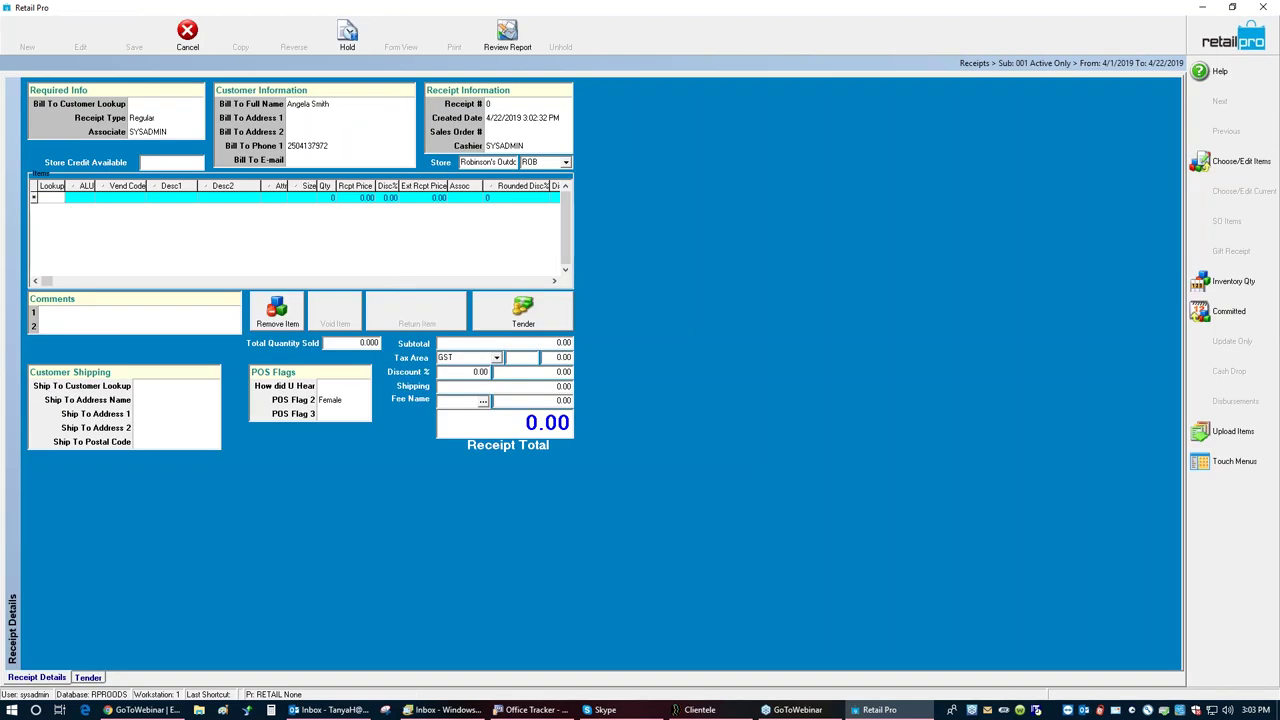
{"action": "type", "text": "100023"}
{"action": "key", "text": "Return"}
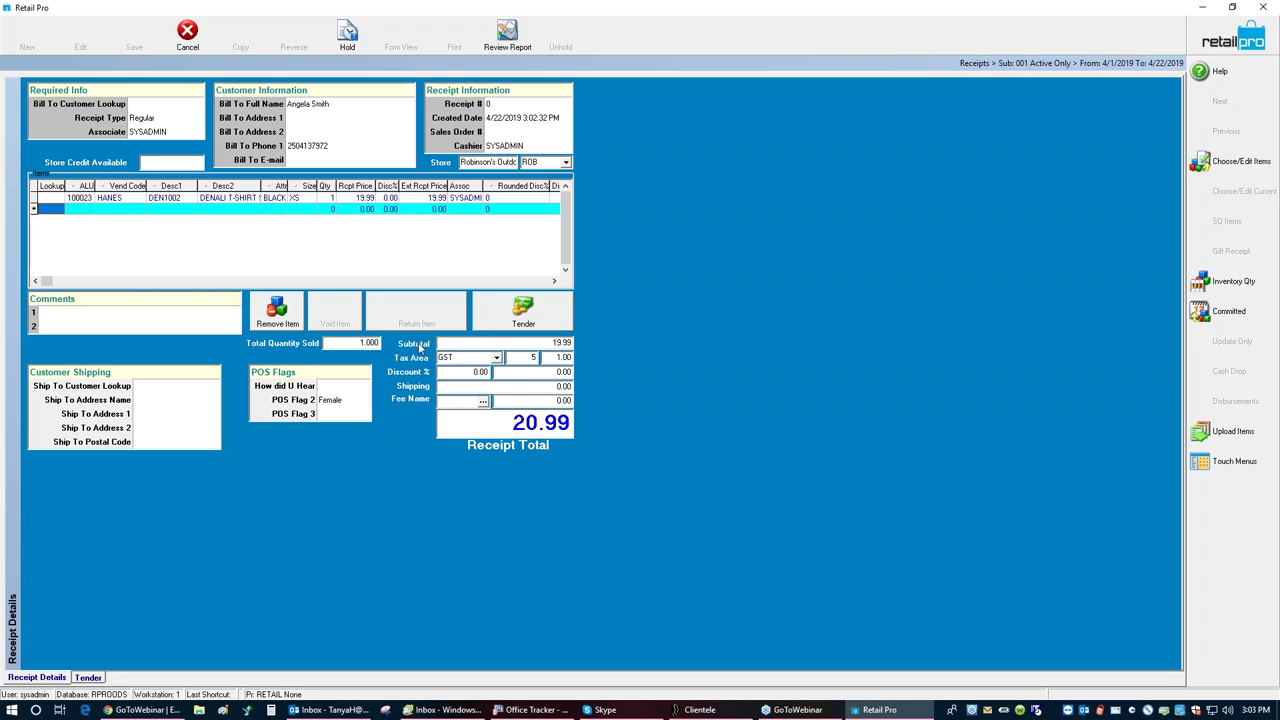
Step: Tender the full 20.99 by VISA credit card and save the receipt without emailing it
{"action": "left_click", "coordinate": [509, 316]}
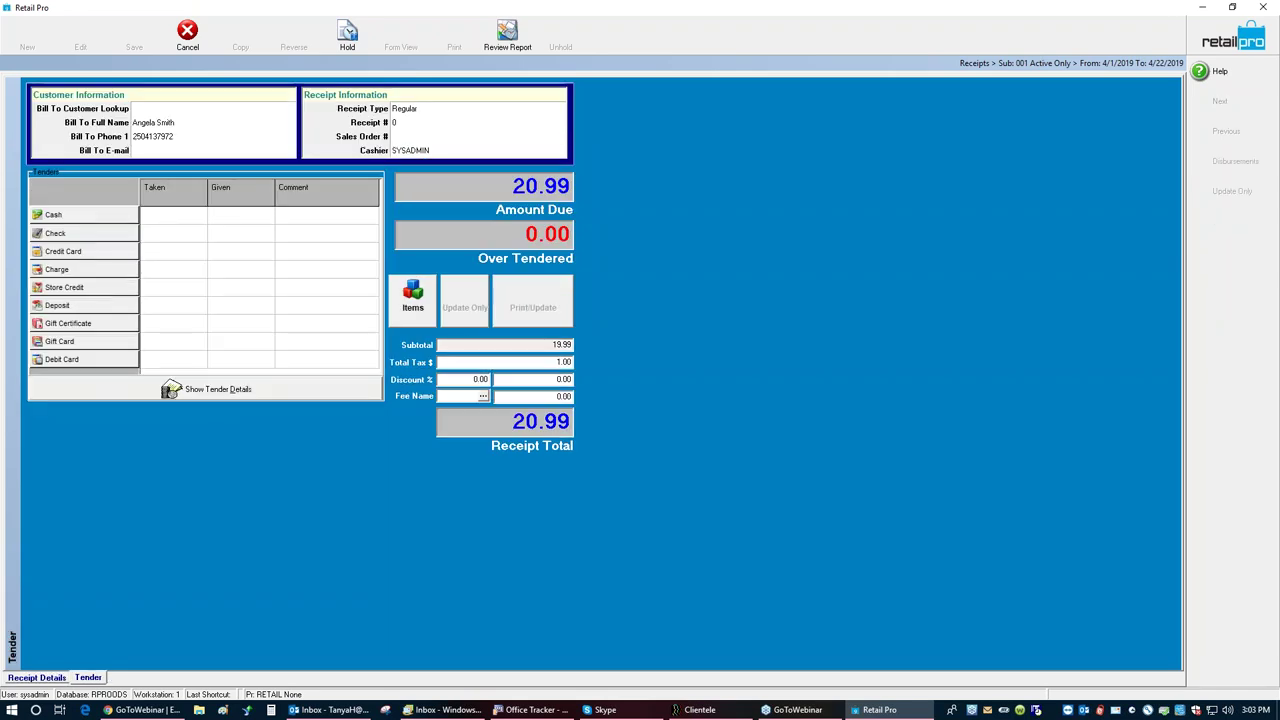
{"action": "left_click", "coordinate": [83, 254]}
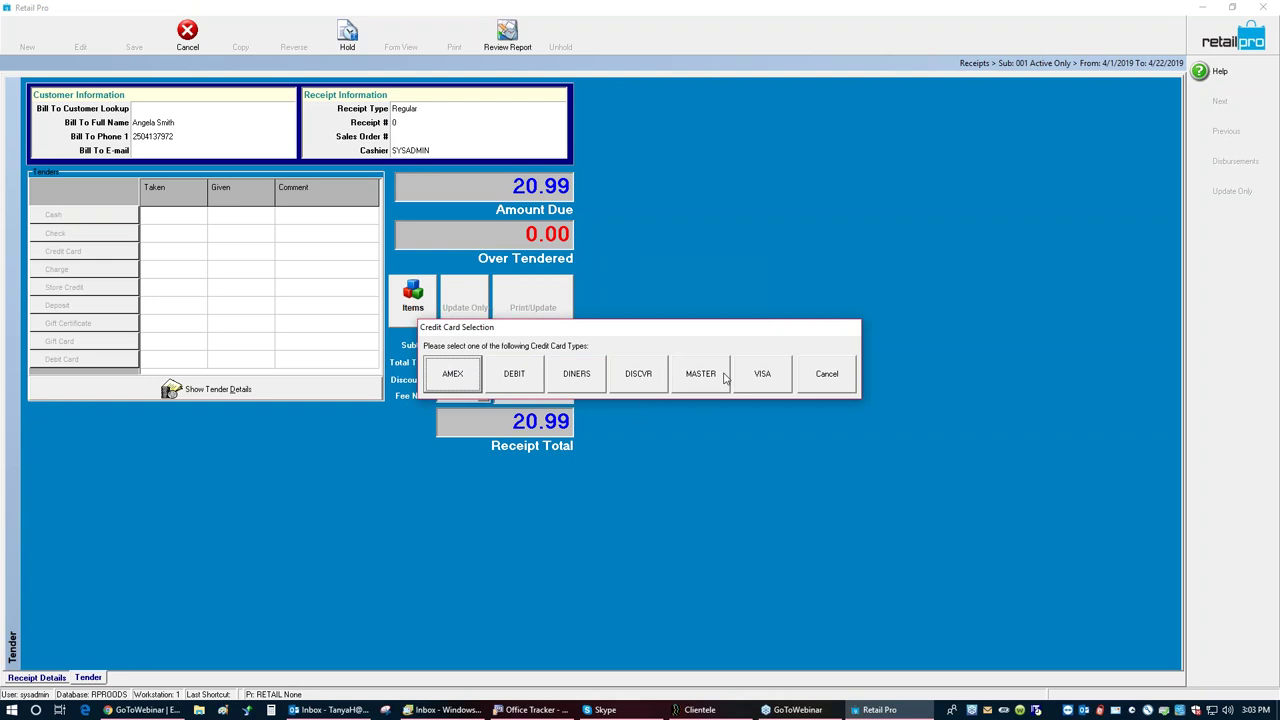
{"action": "left_click", "coordinate": [760, 374]}
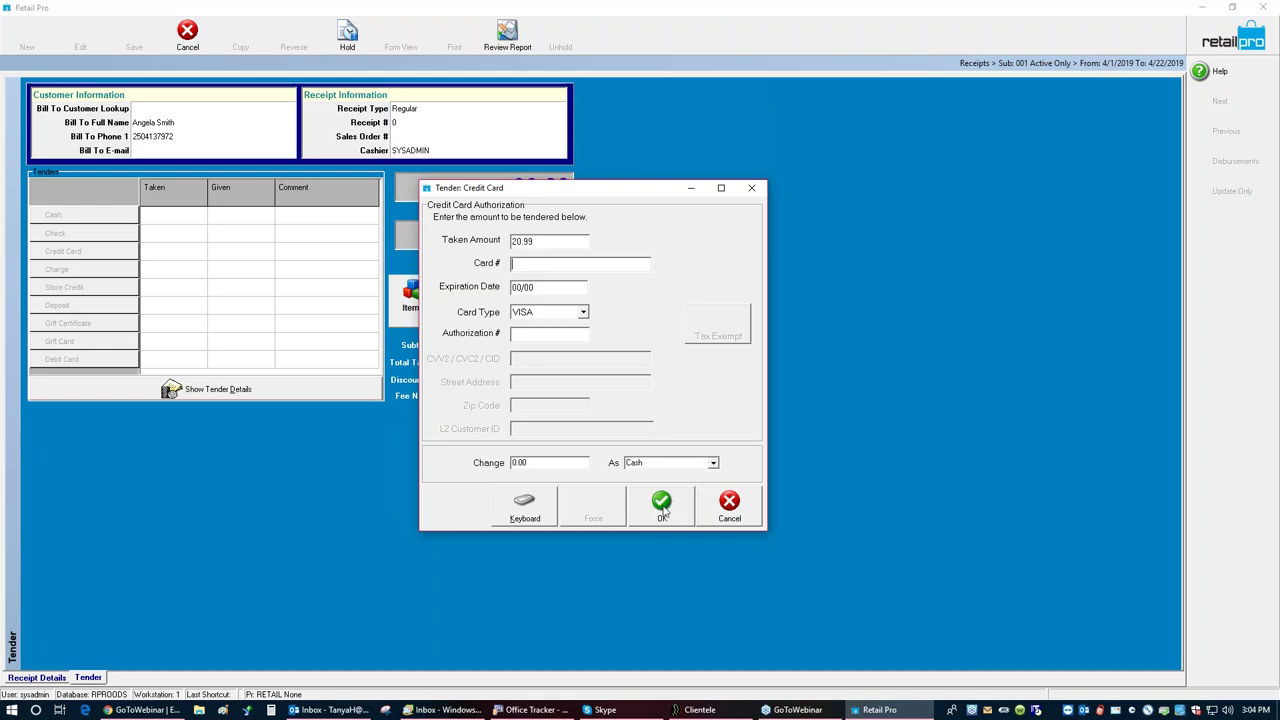
{"action": "left_click", "coordinate": [662, 508]}
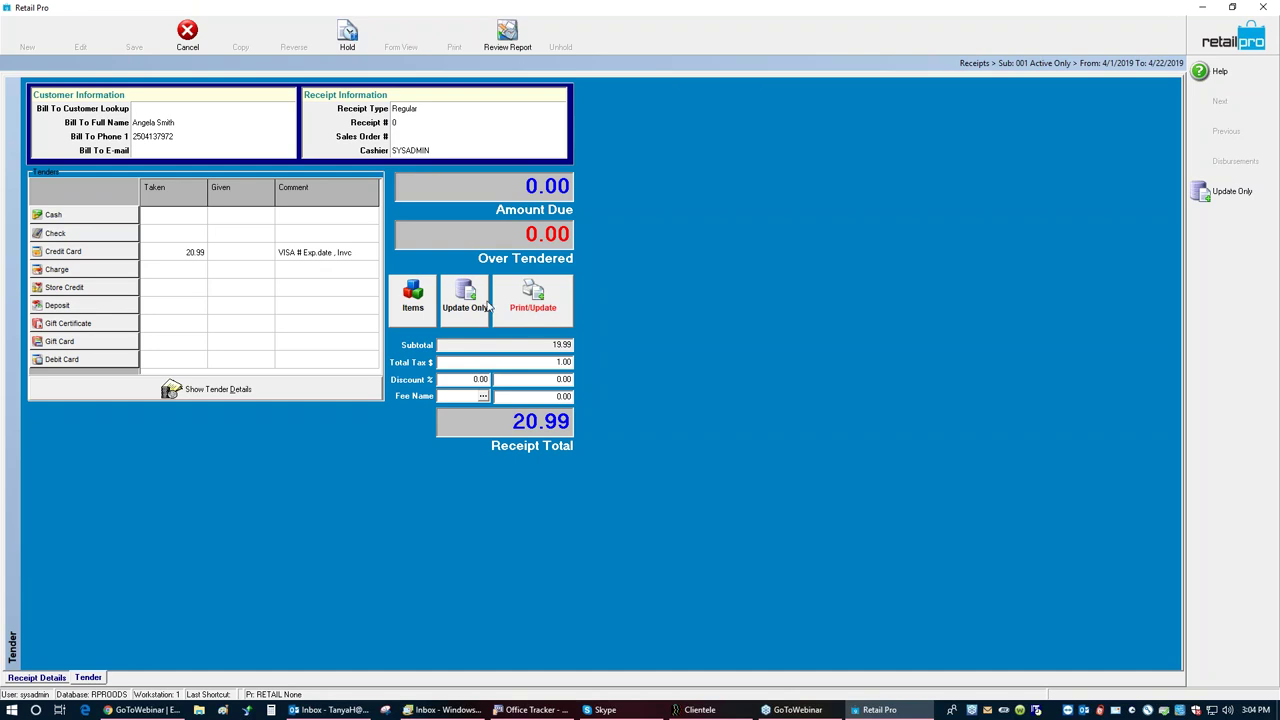
{"action": "left_click", "coordinate": [463, 309]}
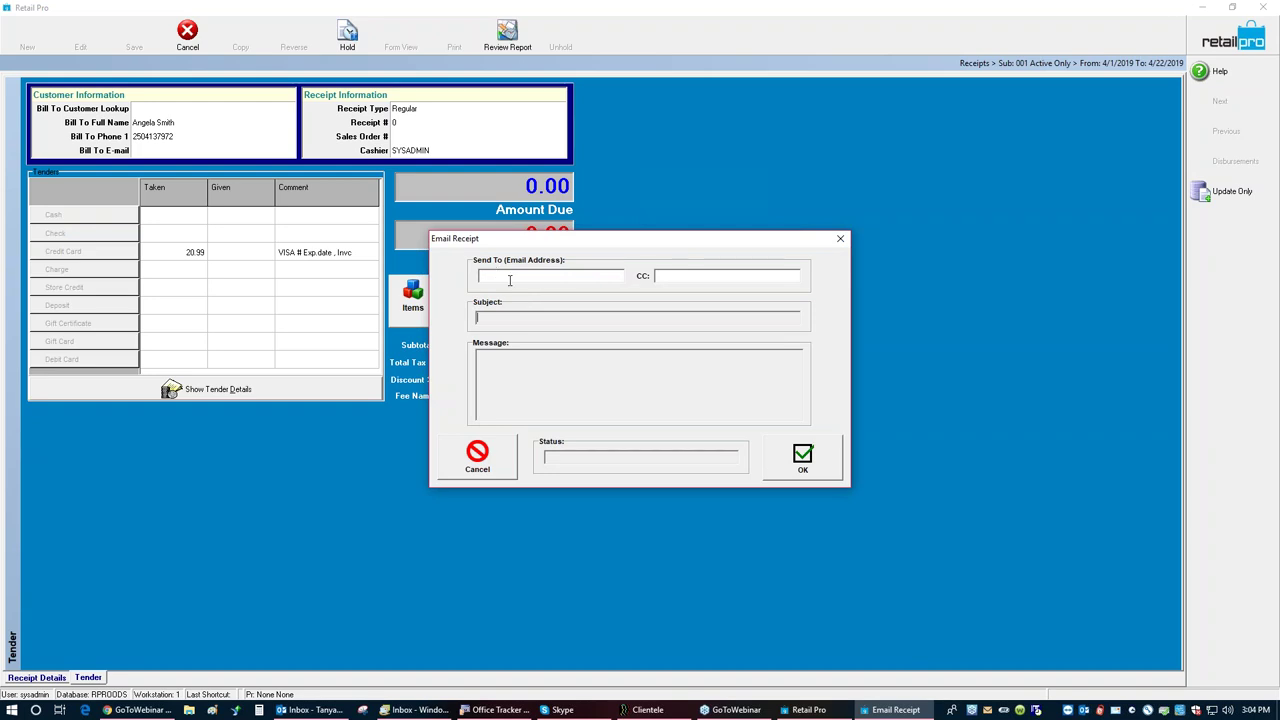
{"action": "left_click", "coordinate": [503, 459]}
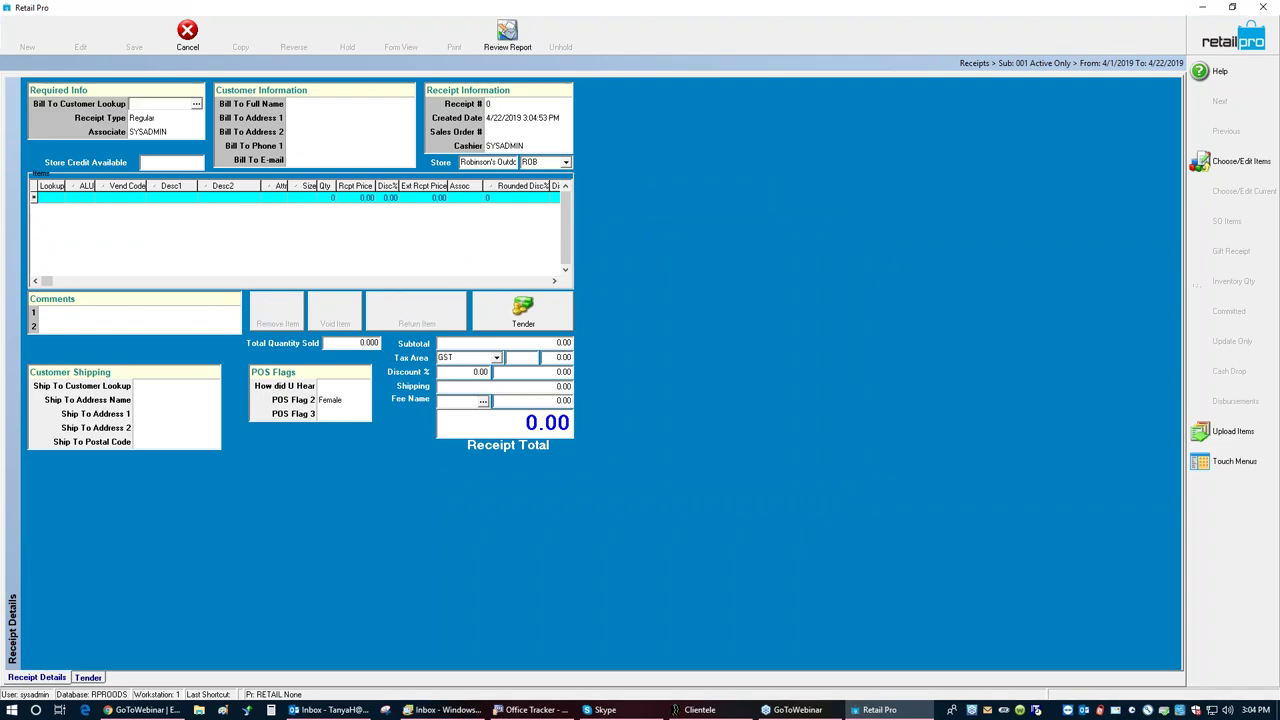
Step: Add Denali T-shirts 100036 and 100024 to the new receipt
{"action": "left_click", "coordinate": [57, 202]}
{"action": "type", "text": "100036"}
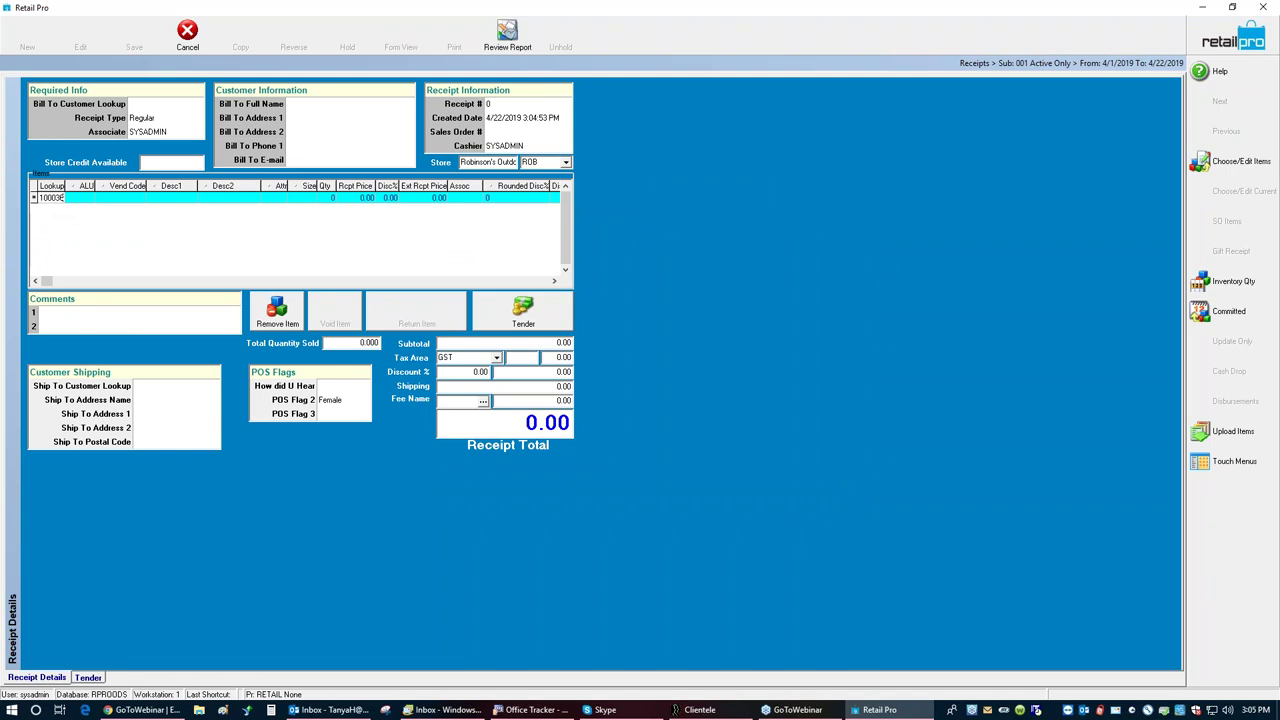
{"action": "key", "text": "Return"}
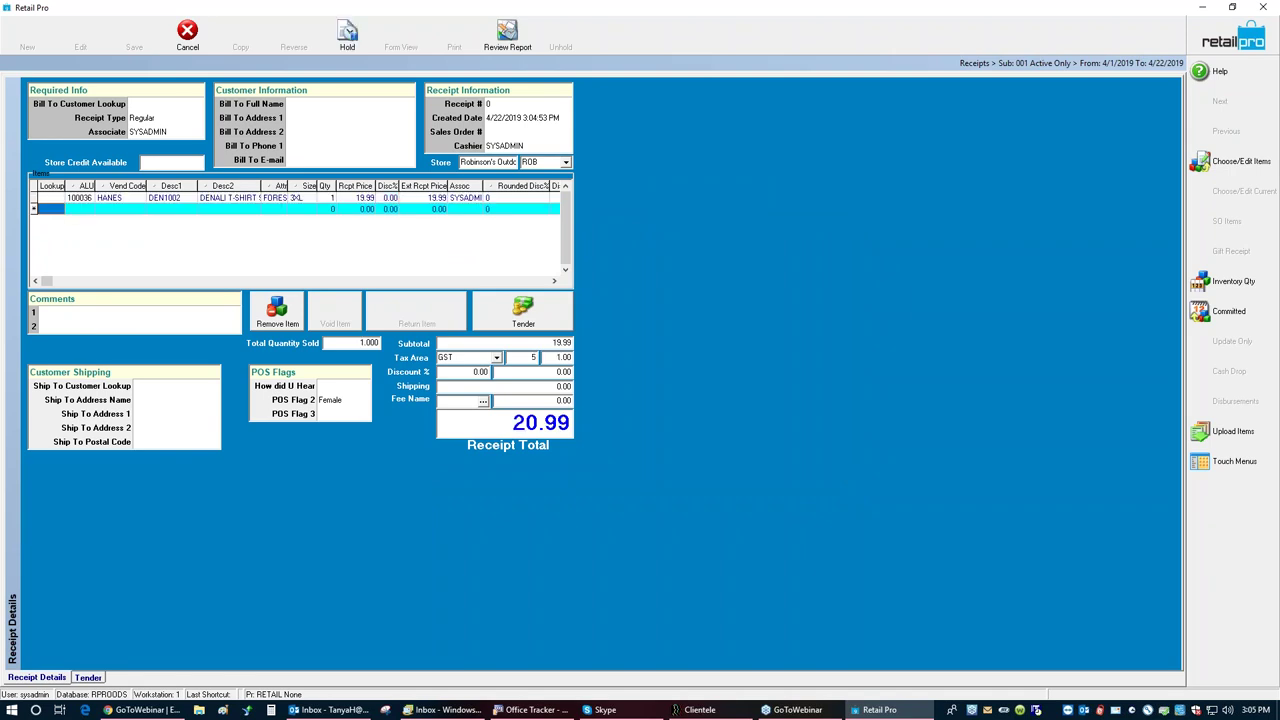
{"action": "type", "text": "100024"}
{"action": "key", "text": "Return"}
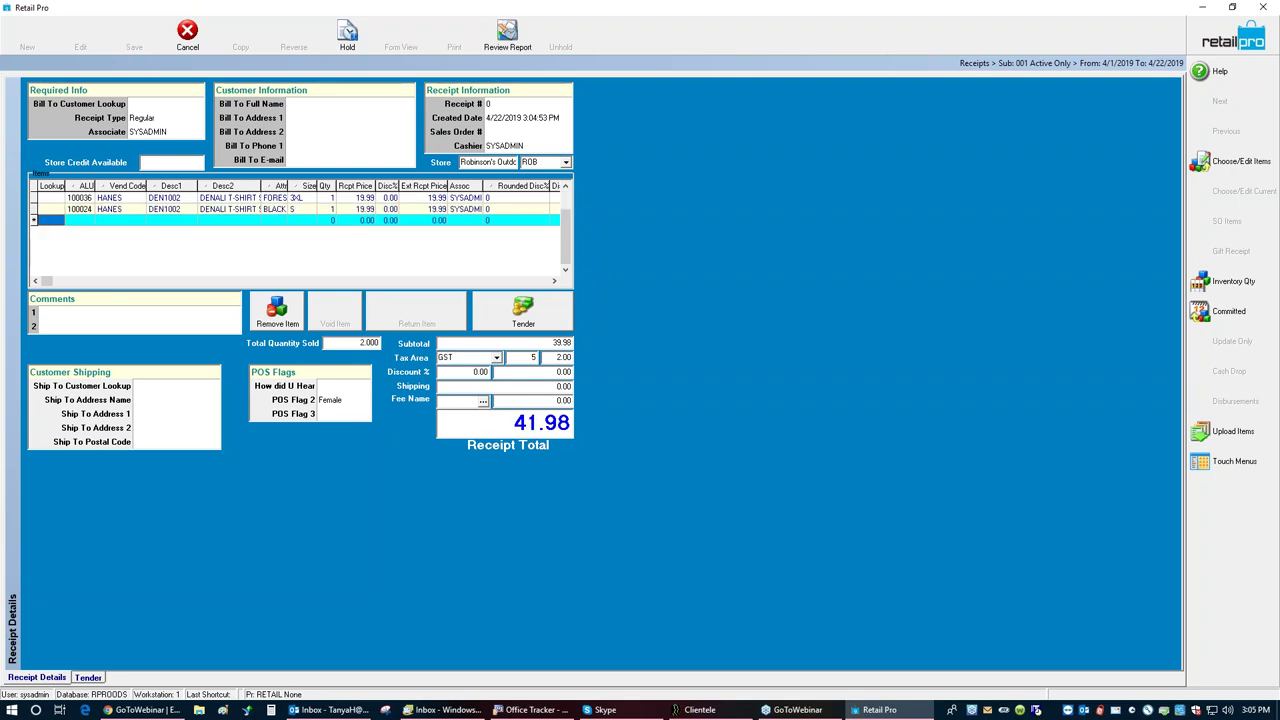
Step: Give the first item line a 50% discount with reason Promo
{"action": "left_click", "coordinate": [388, 199]}
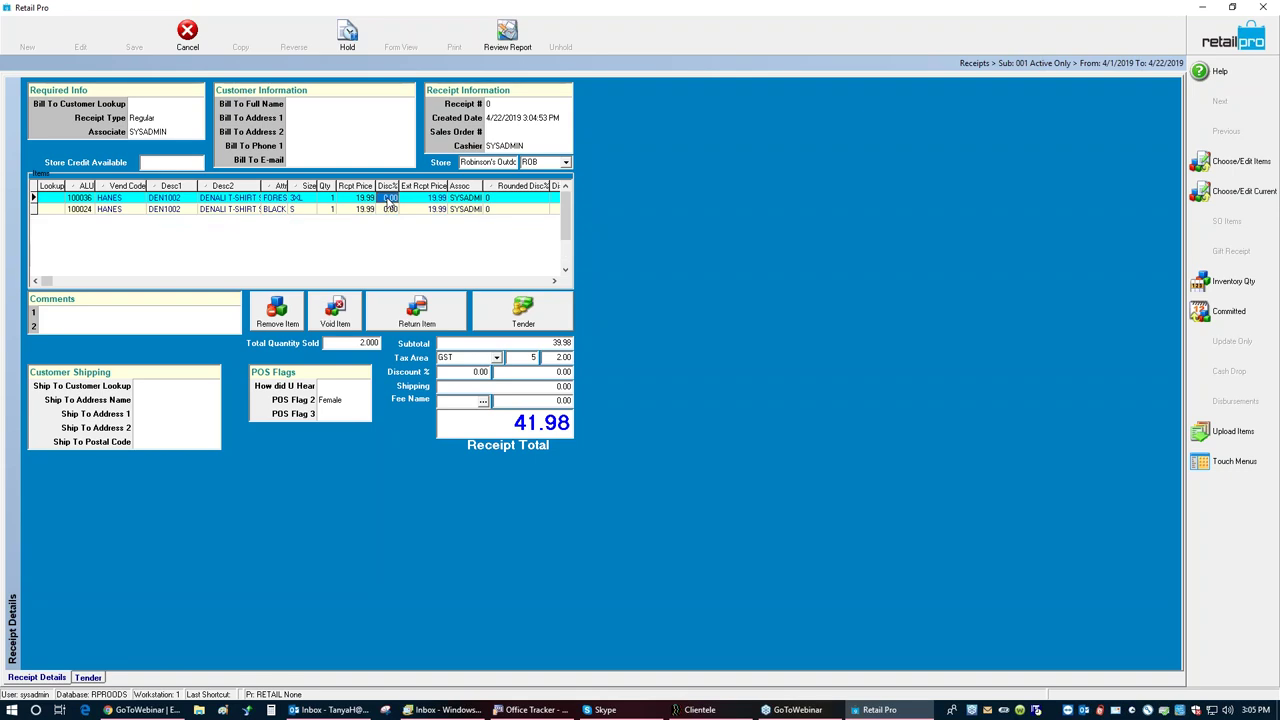
{"action": "type", "text": "50"}
{"action": "key", "text": "Return"}
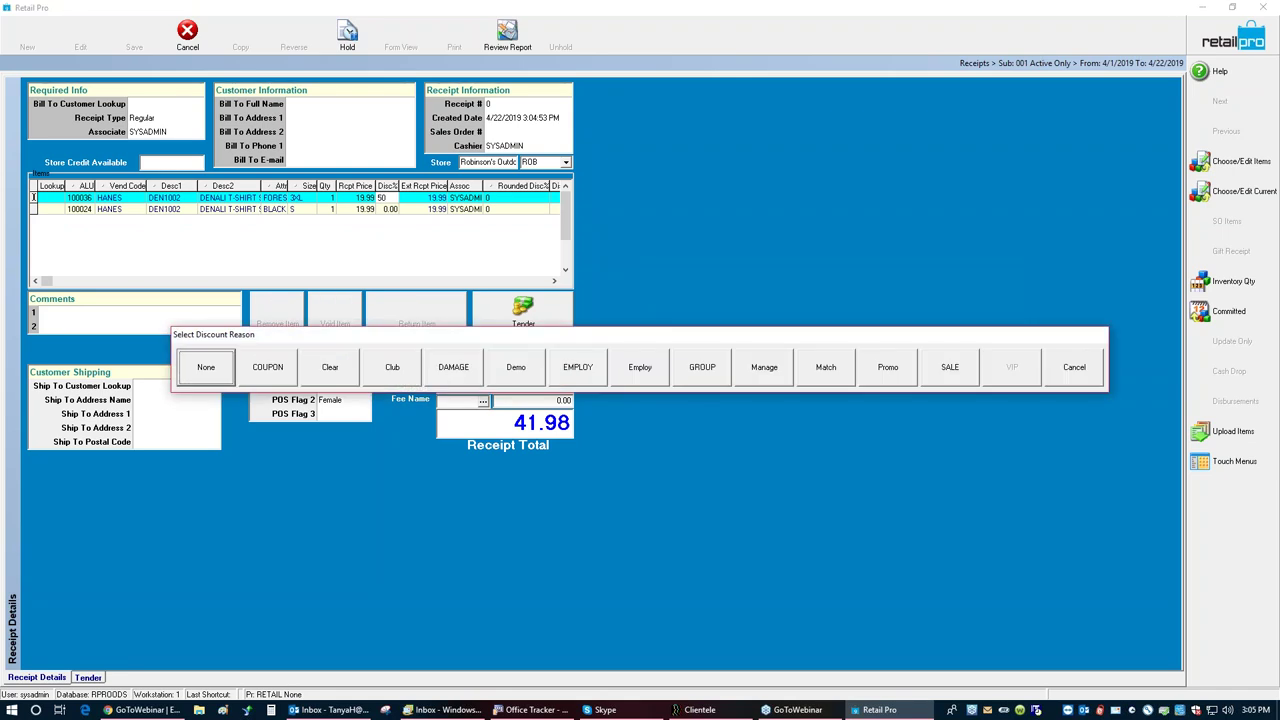
{"action": "left_click", "coordinate": [888, 370]}
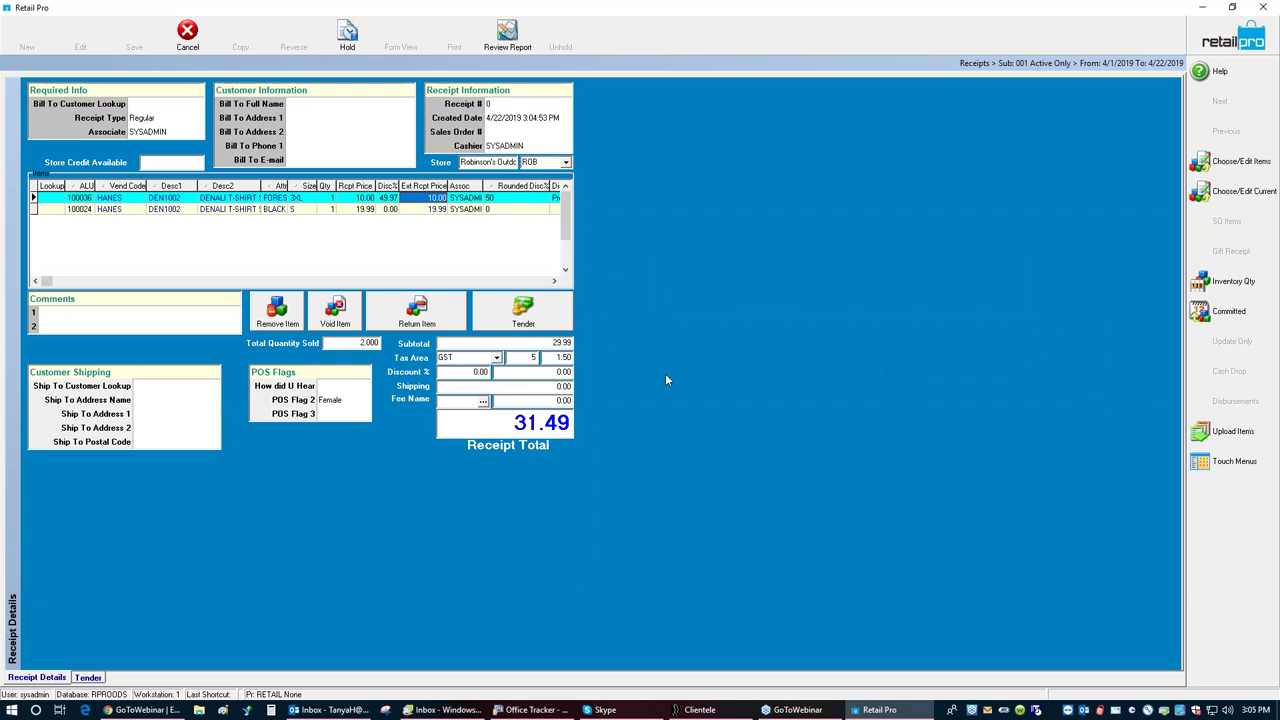
Step: Tender 20.00 in cash toward the 31.49 total
{"action": "left_click", "coordinate": [505, 313]}
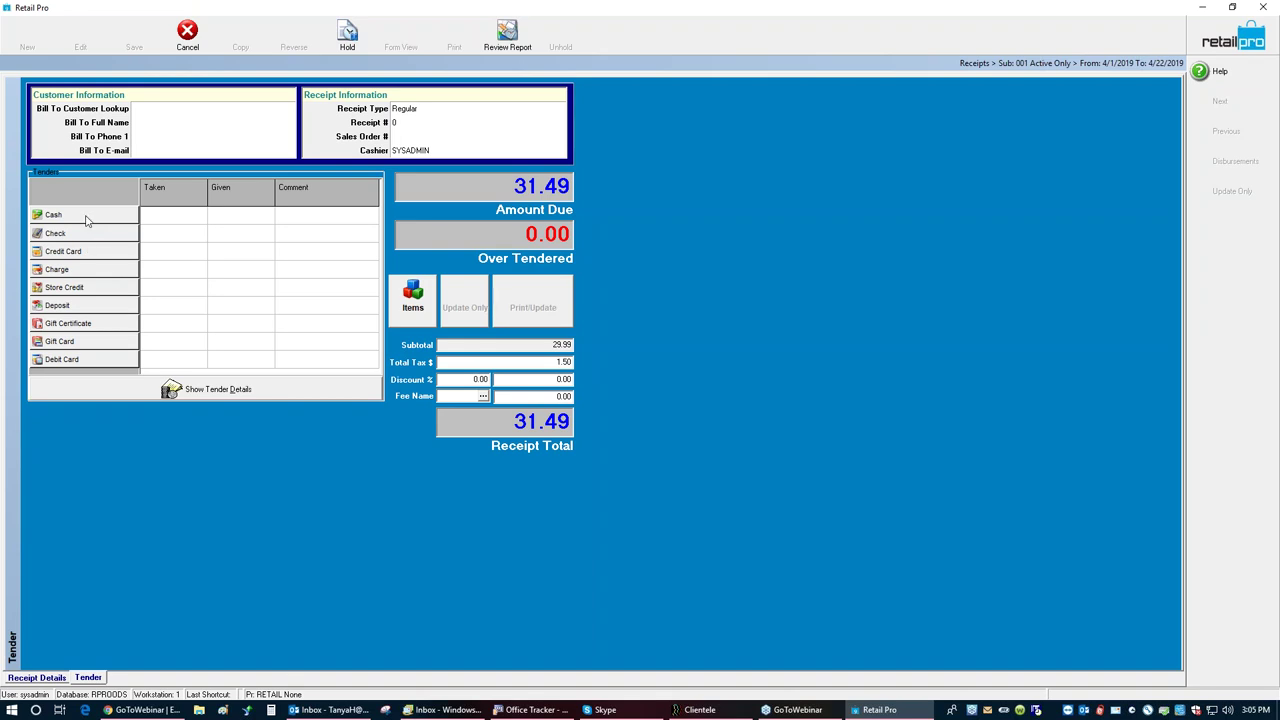
{"action": "left_click", "coordinate": [86, 220]}
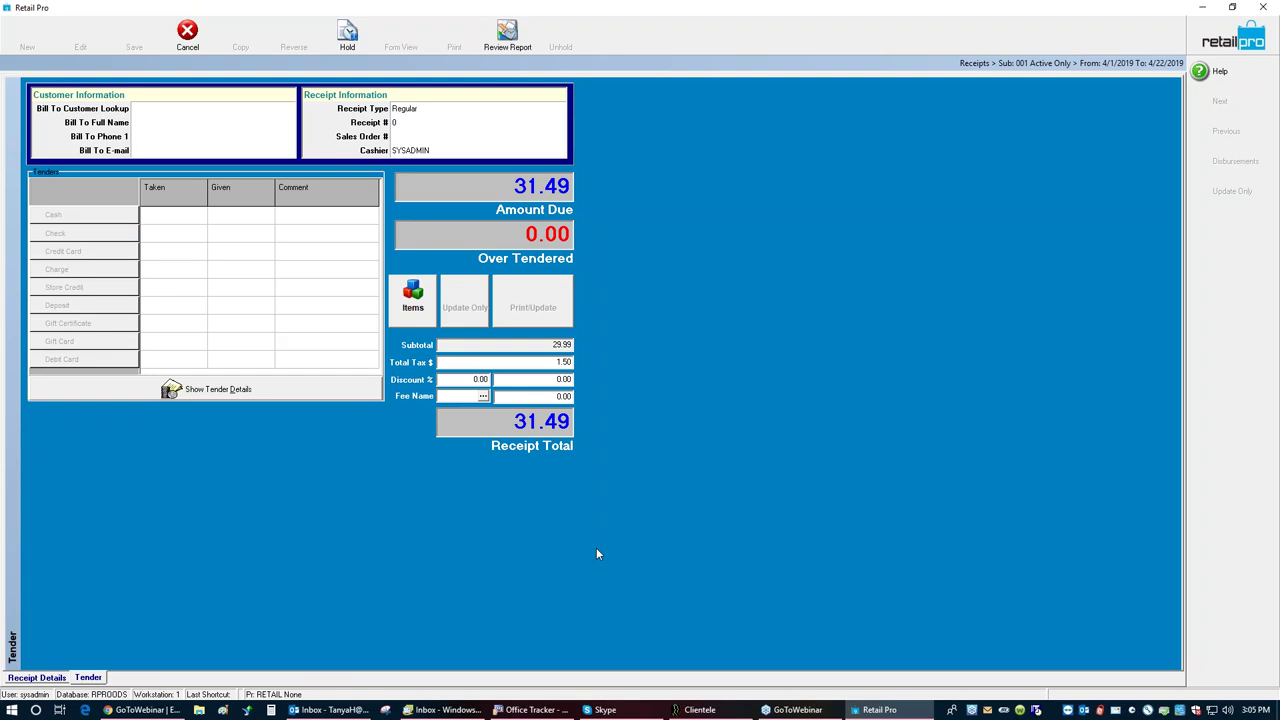
{"action": "type", "text": "20"}
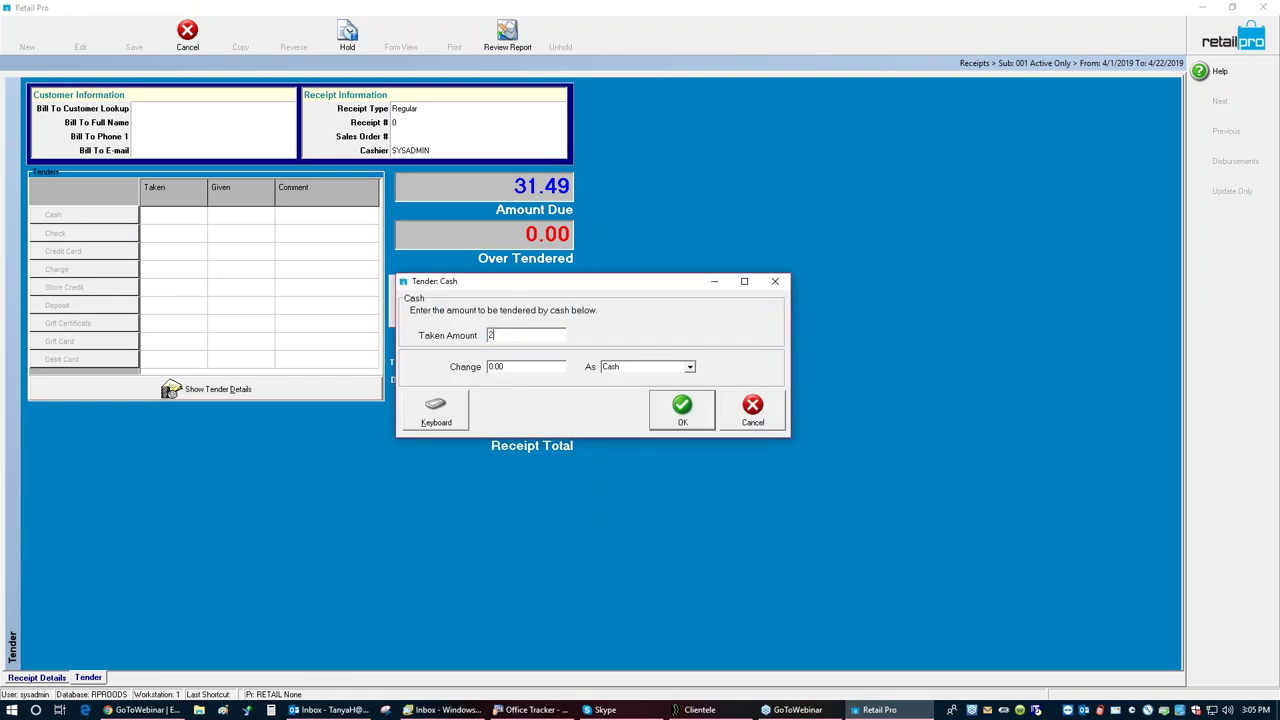
{"action": "left_click", "coordinate": [678, 410]}
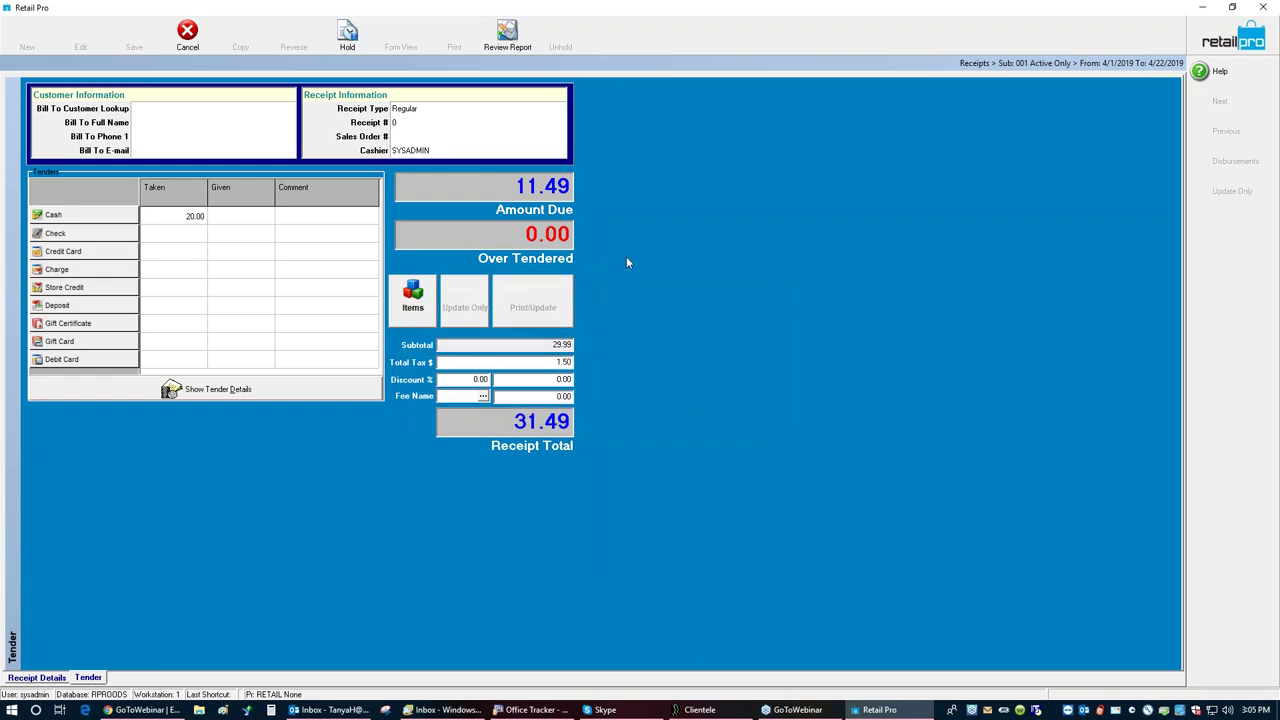
Step: Pay the remaining 11.49 by AMEX and save the receipt without emailing it
{"action": "left_click", "coordinate": [89, 257]}
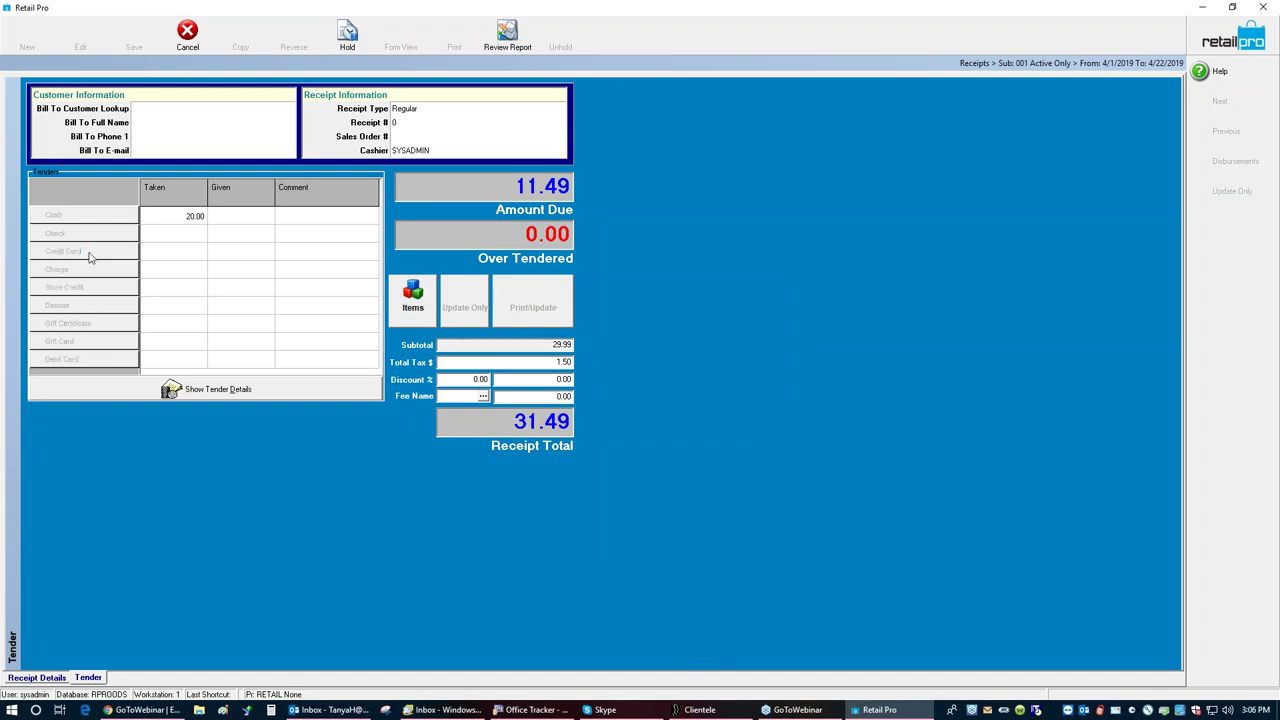
{"action": "left_click", "coordinate": [468, 375]}
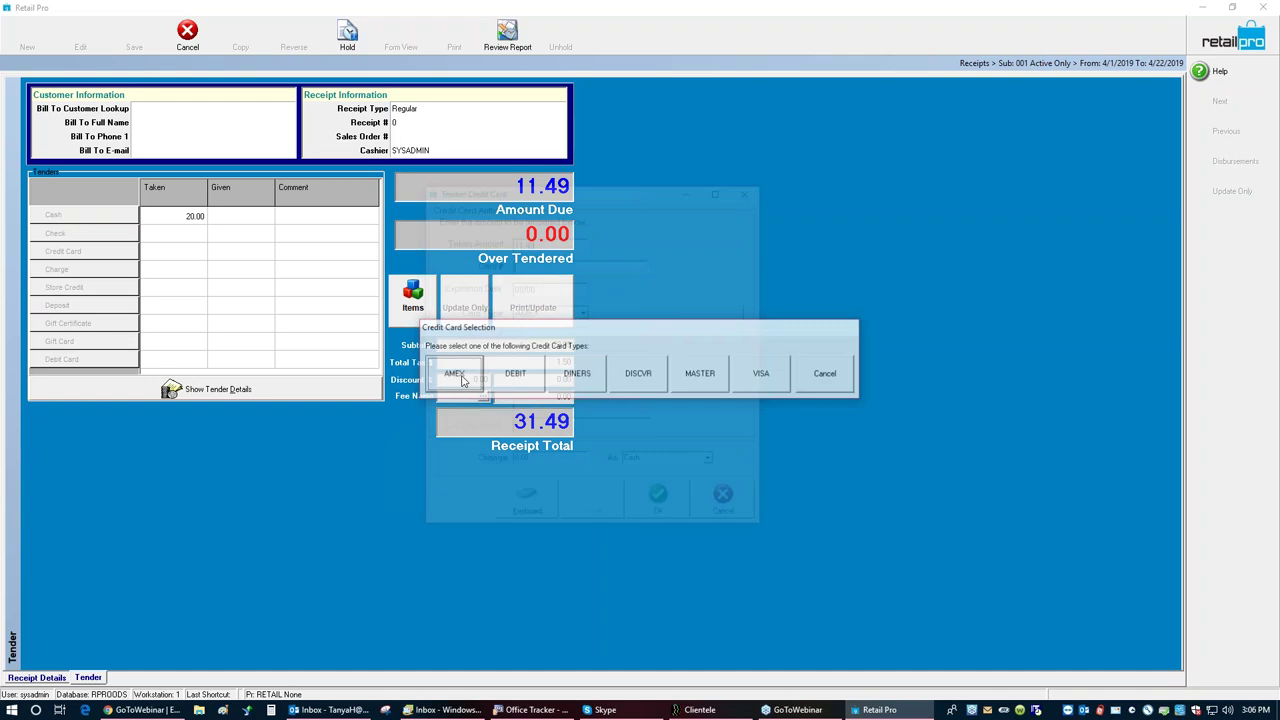
{"action": "left_click", "coordinate": [671, 507]}
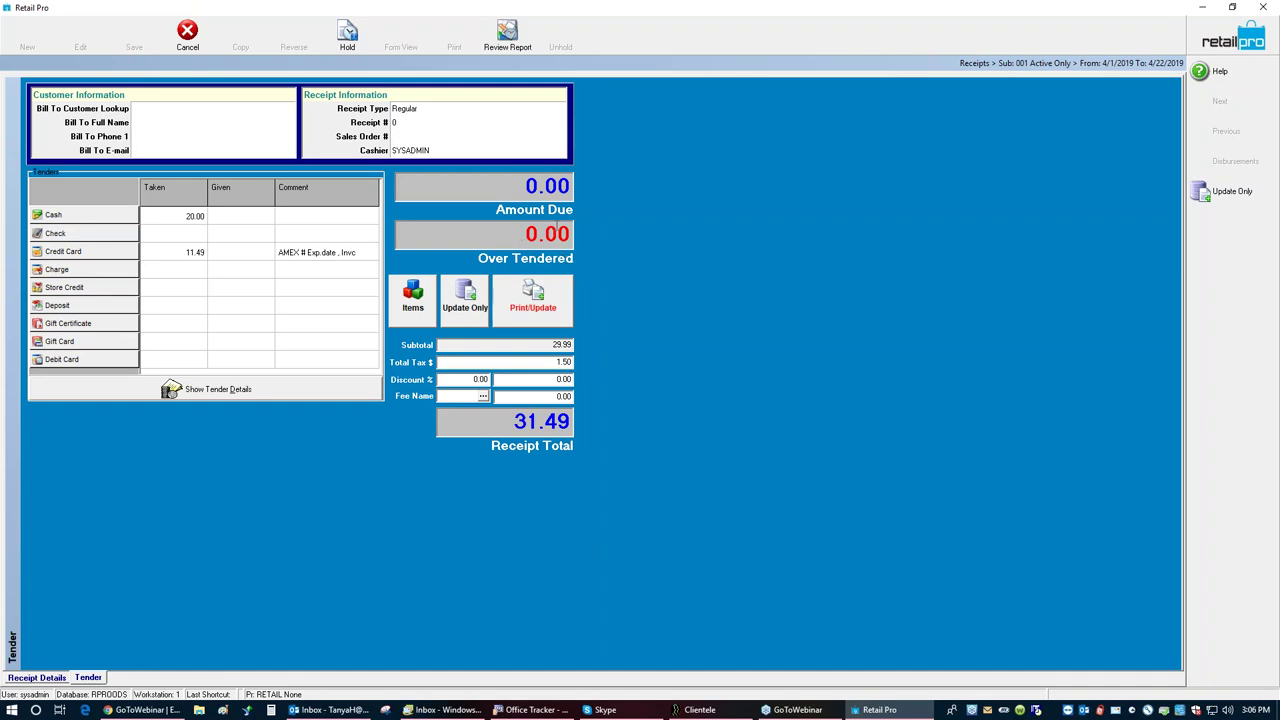
{"action": "left_click", "coordinate": [457, 299]}
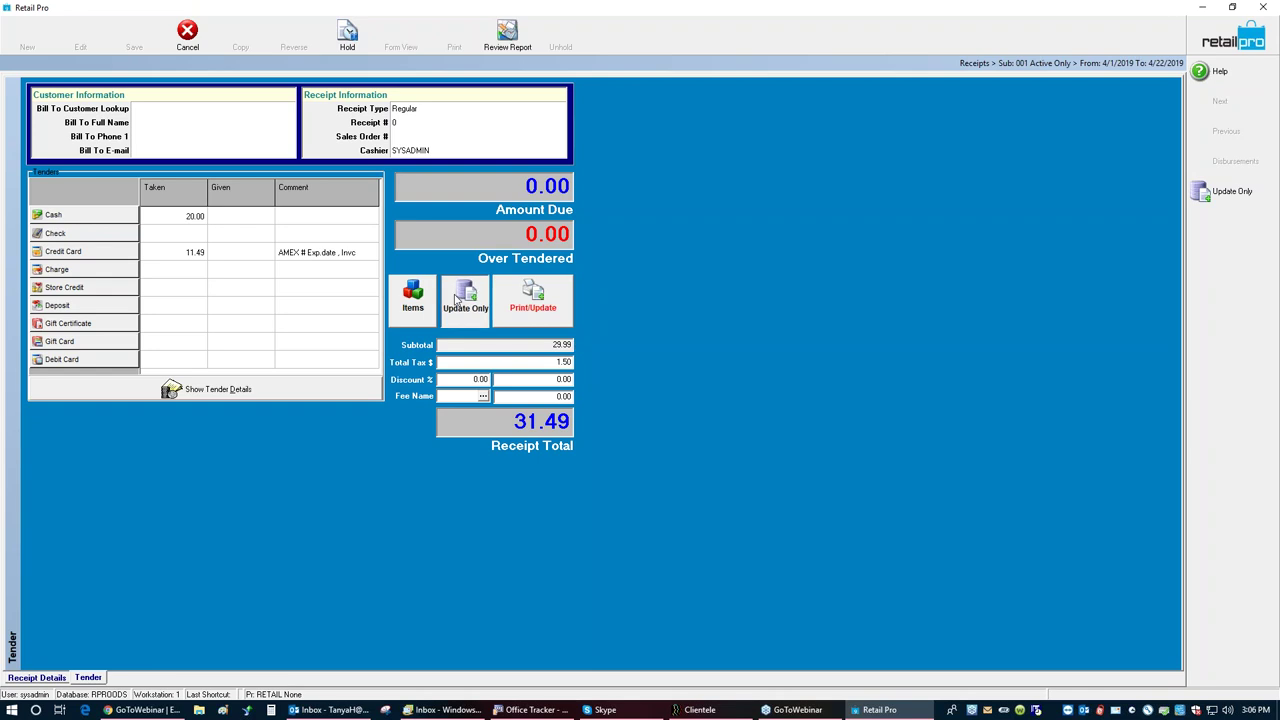
{"action": "left_click", "coordinate": [477, 478]}
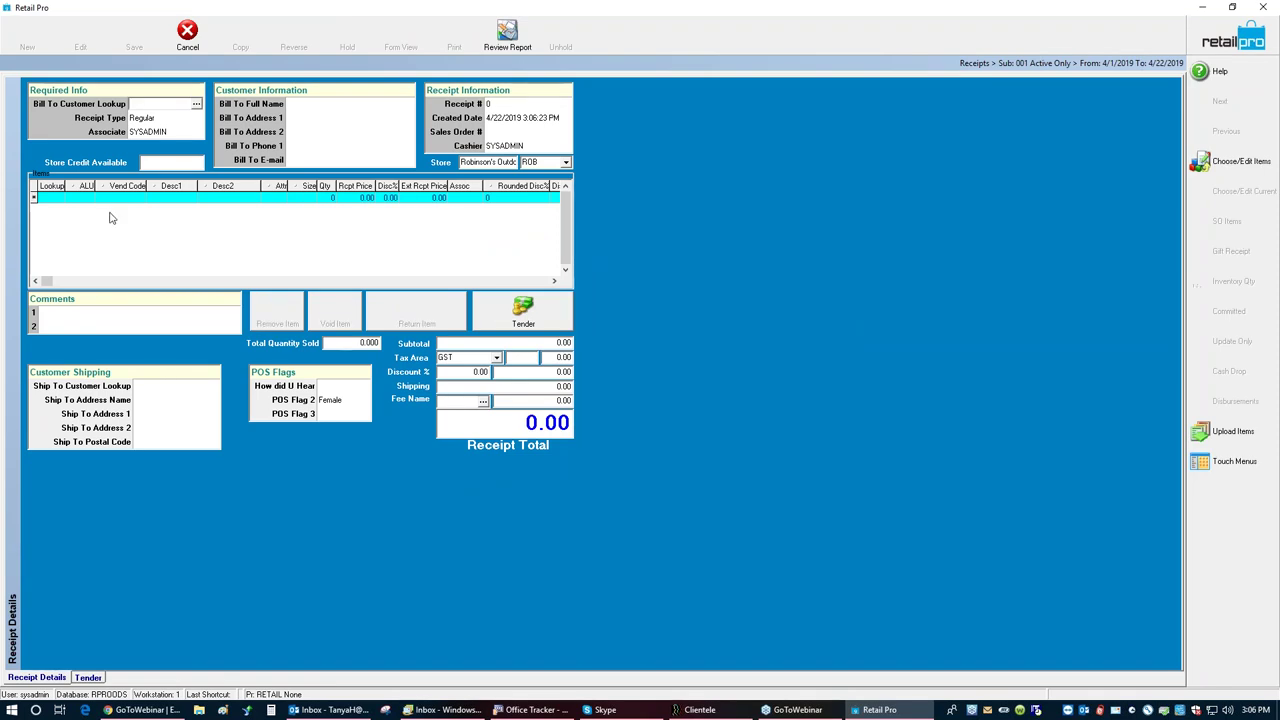
Step: Add items 100032 and 100026, correcting a mistyped item number
{"action": "left_click", "coordinate": [64, 199]}
{"action": "type", "text": "10"}
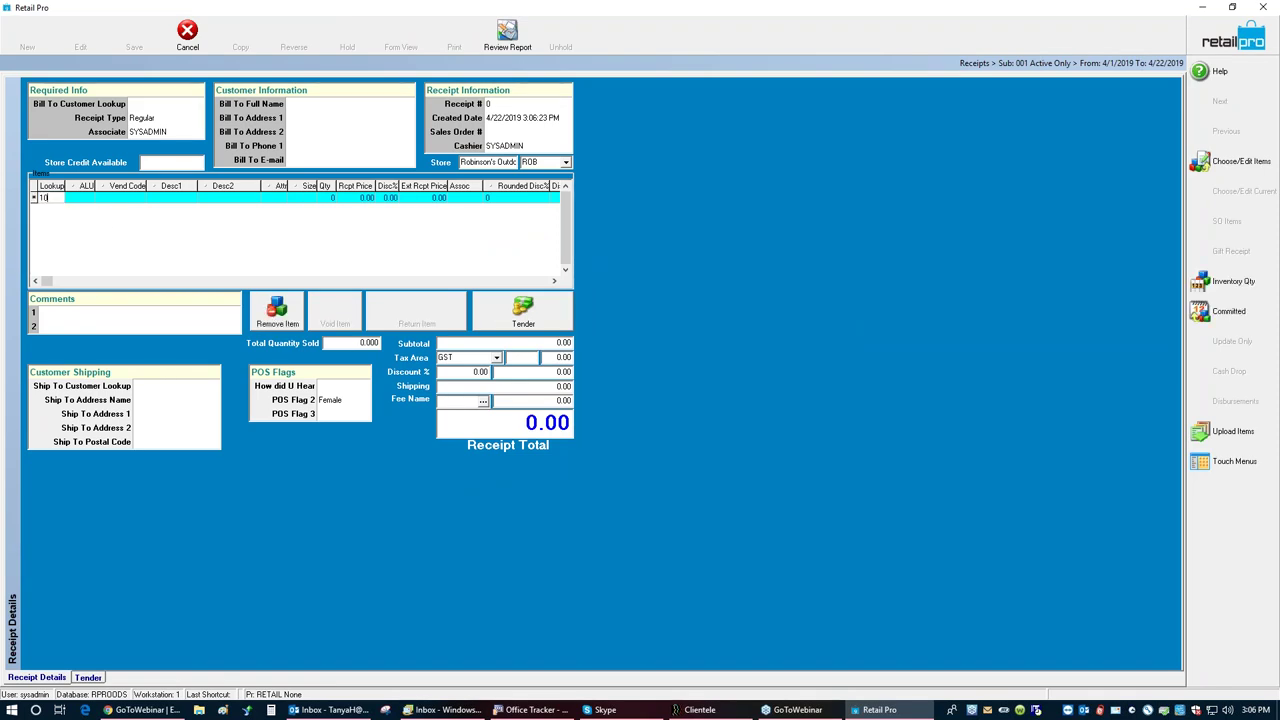
{"action": "type", "text": "0032"}
{"action": "key", "text": "Return"}
{"action": "type", "text": "100"}
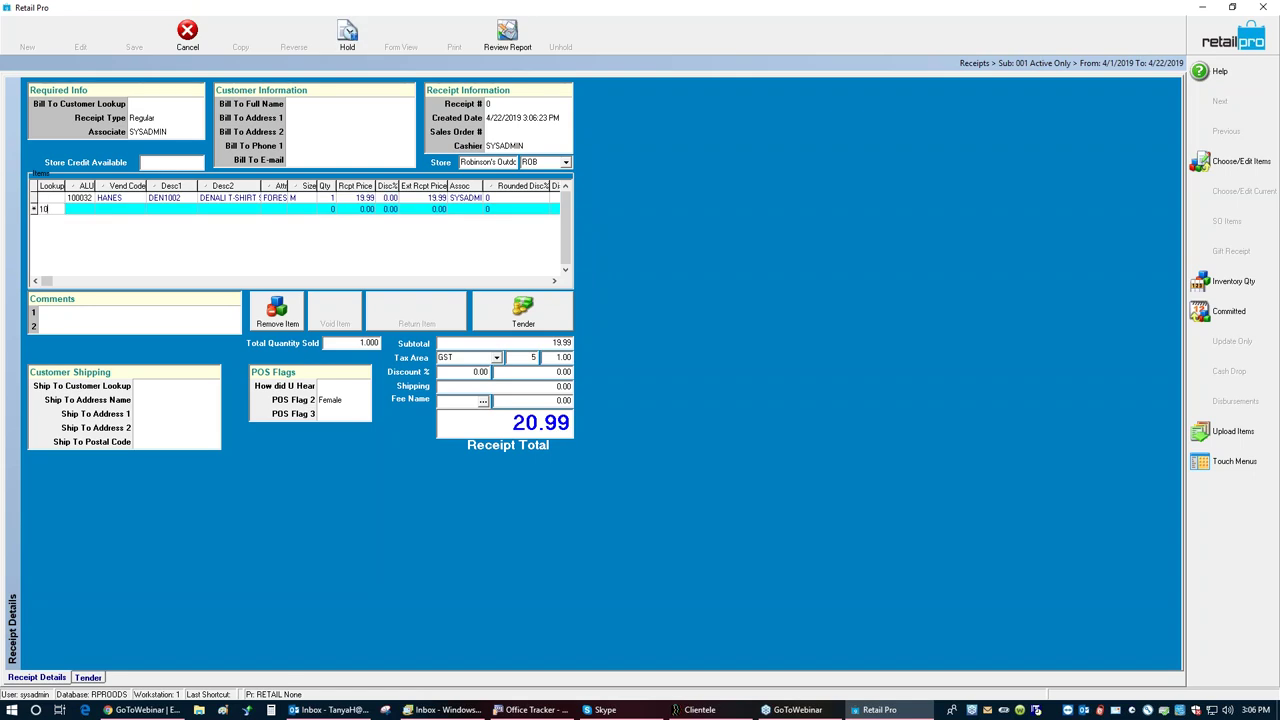
{"action": "type", "text": "018"}
{"action": "key", "text": "BackSpace"}
{"action": "key", "text": "BackSpace"}
{"action": "type", "text": "26"}
{"action": "key", "text": "Return"}
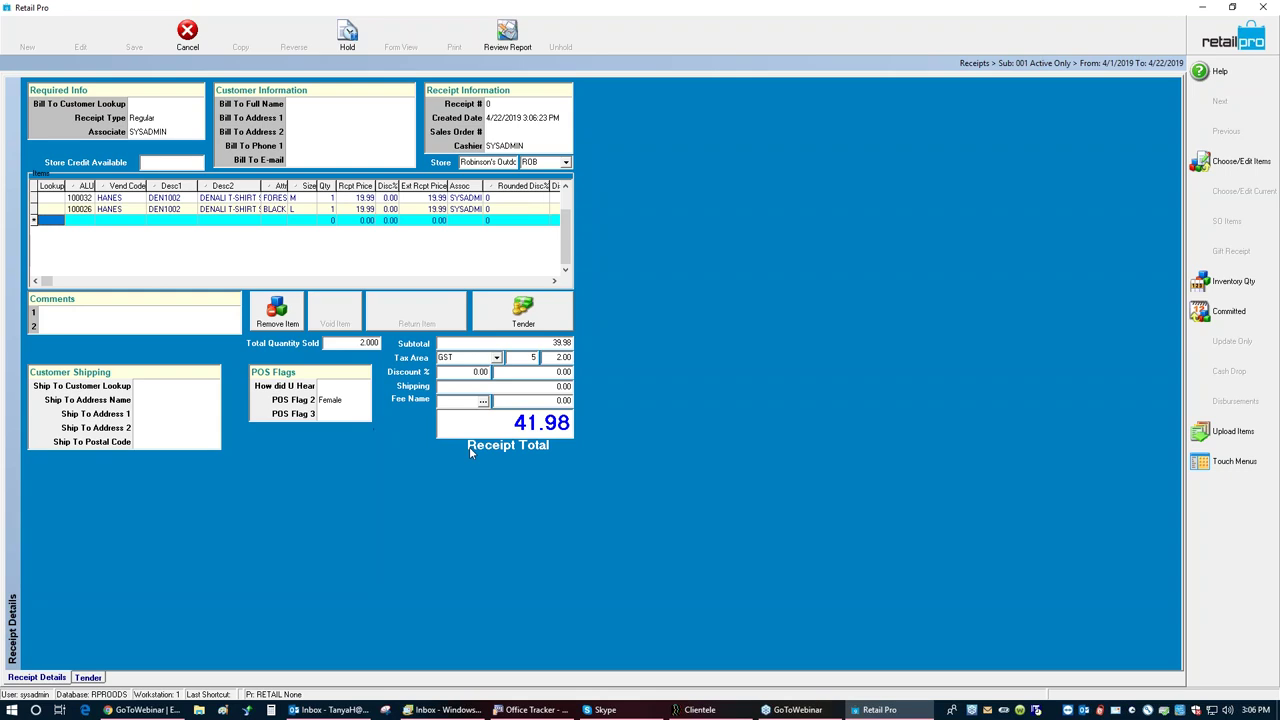
Step: Apply a 20% receipt discount with reason Promo, bringing the total to 33.58
{"action": "left_click", "coordinate": [476, 371]}
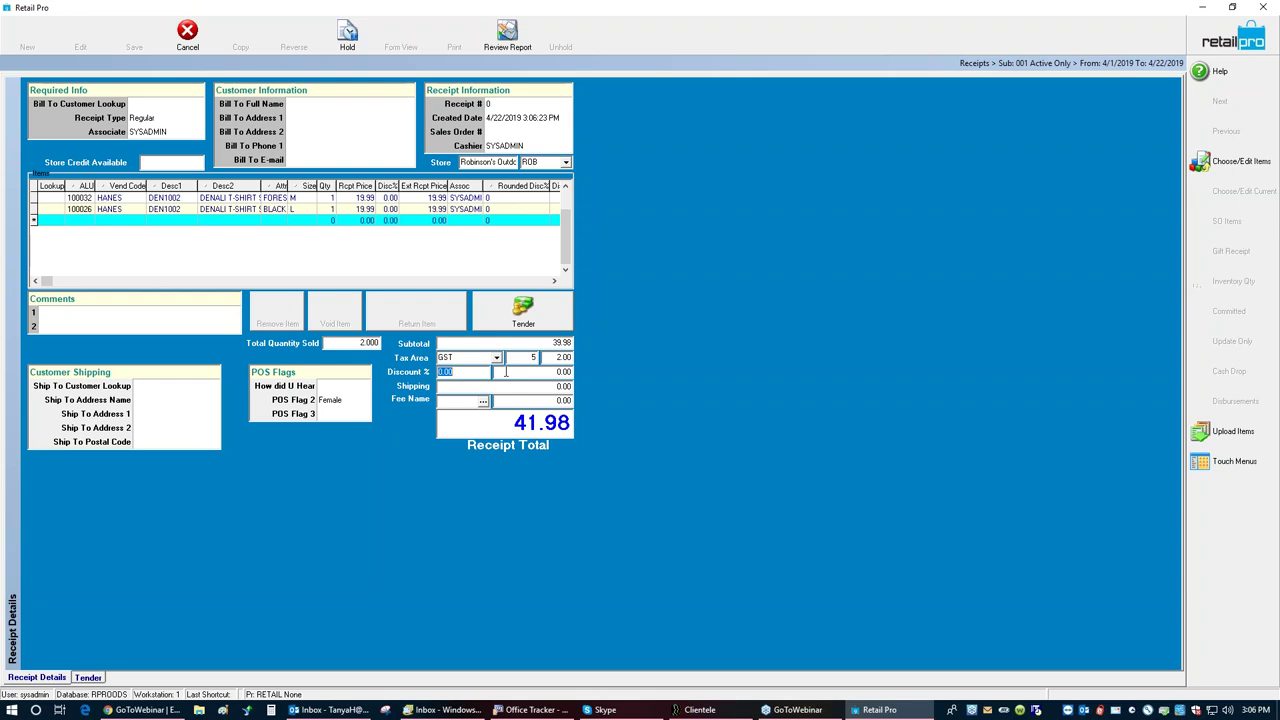
{"action": "type", "text": "20"}
{"action": "key", "text": "Tab"}
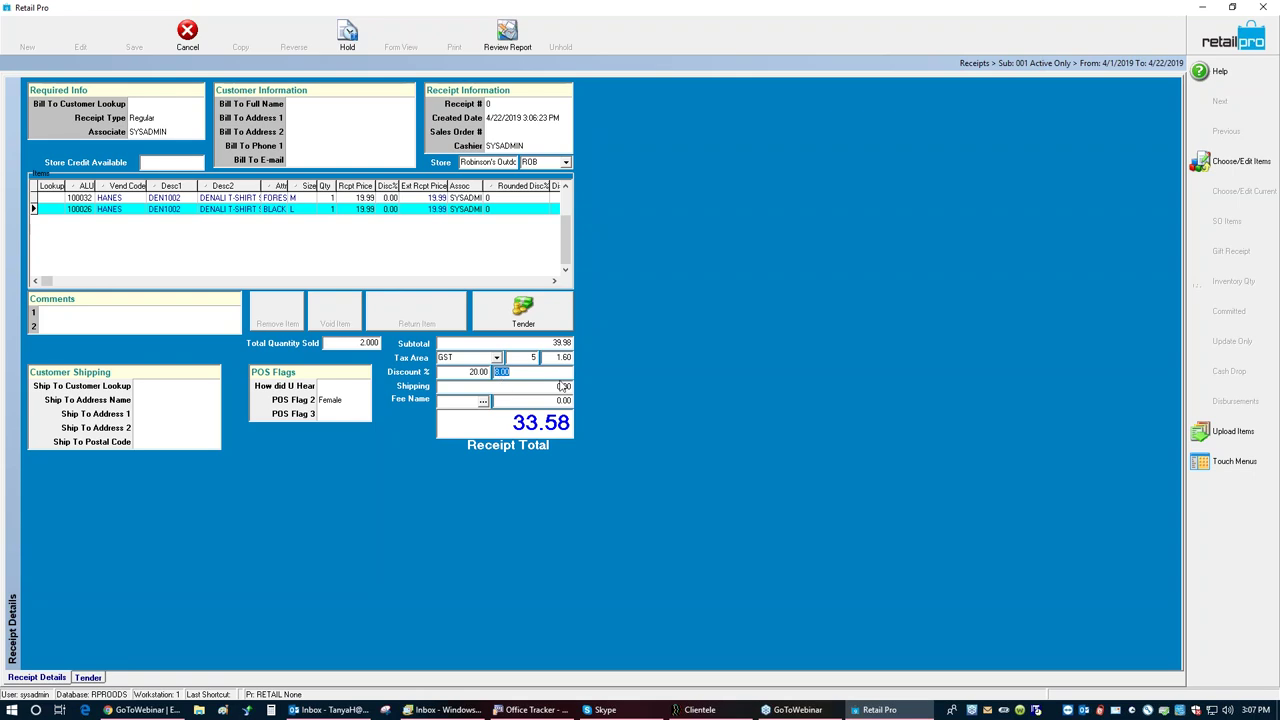
{"action": "left_click", "coordinate": [524, 312]}
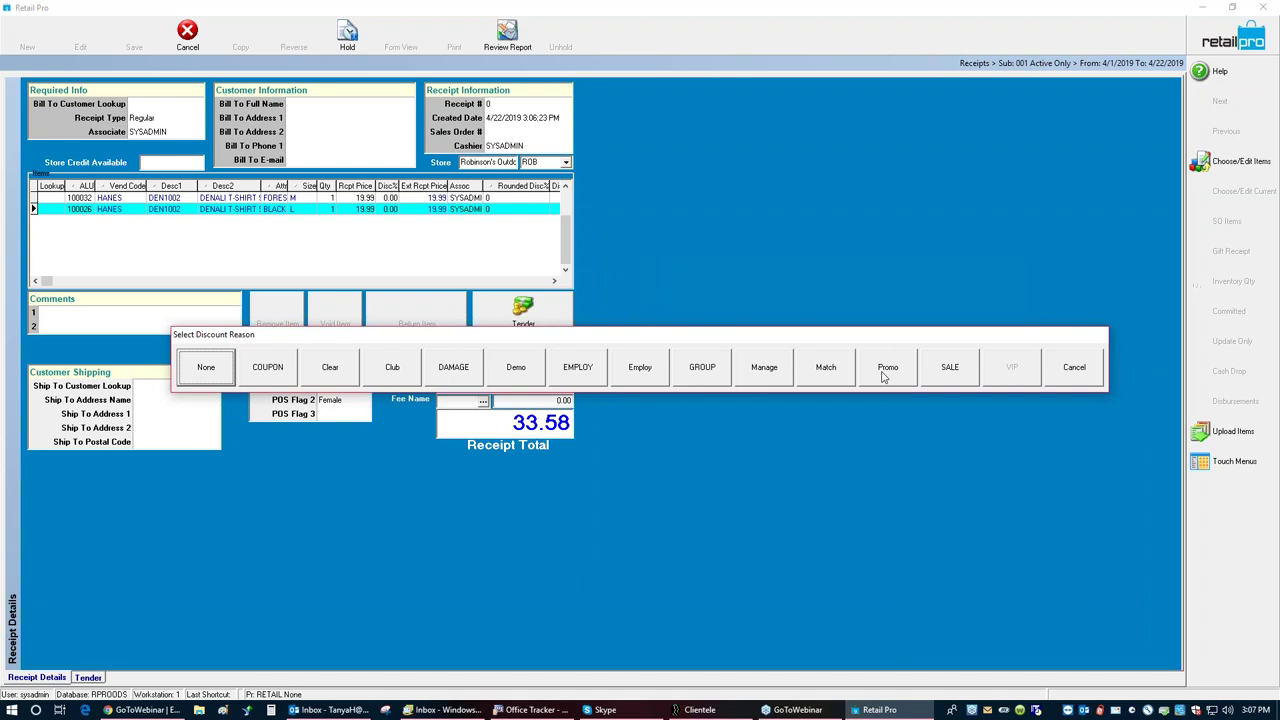
{"action": "left_click", "coordinate": [885, 370]}
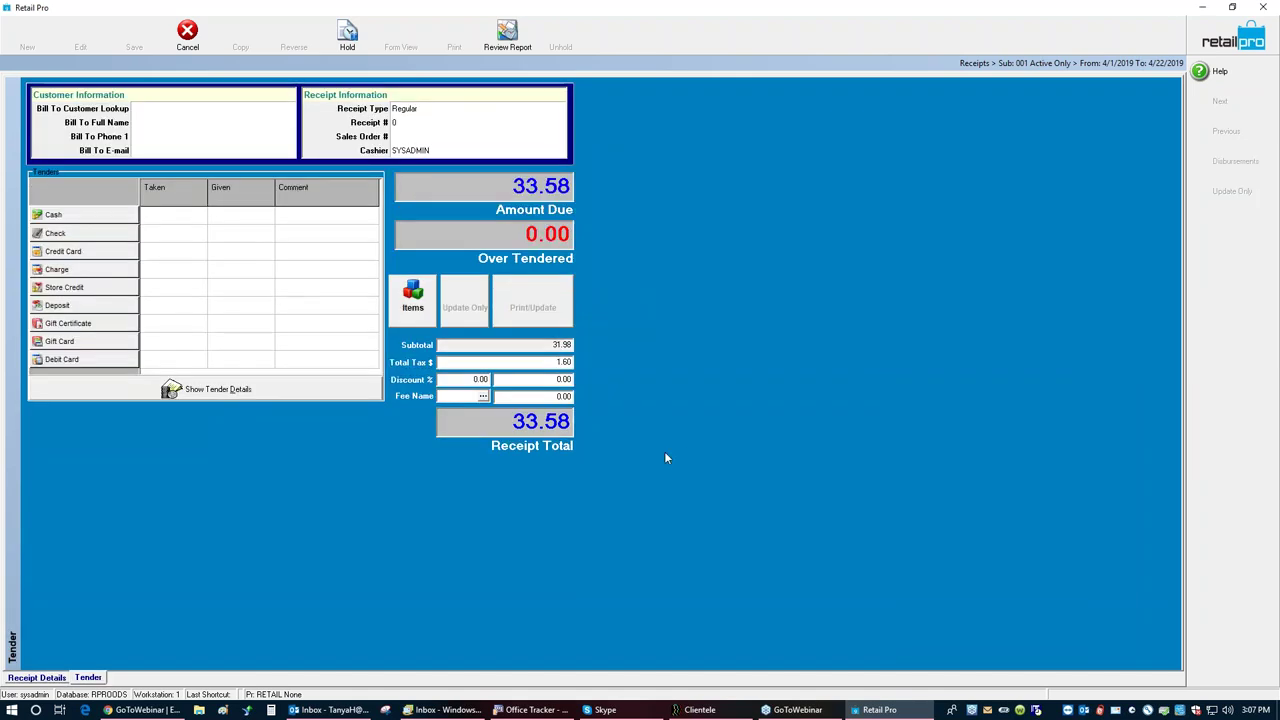
{"action": "left_click", "coordinate": [43, 679]}
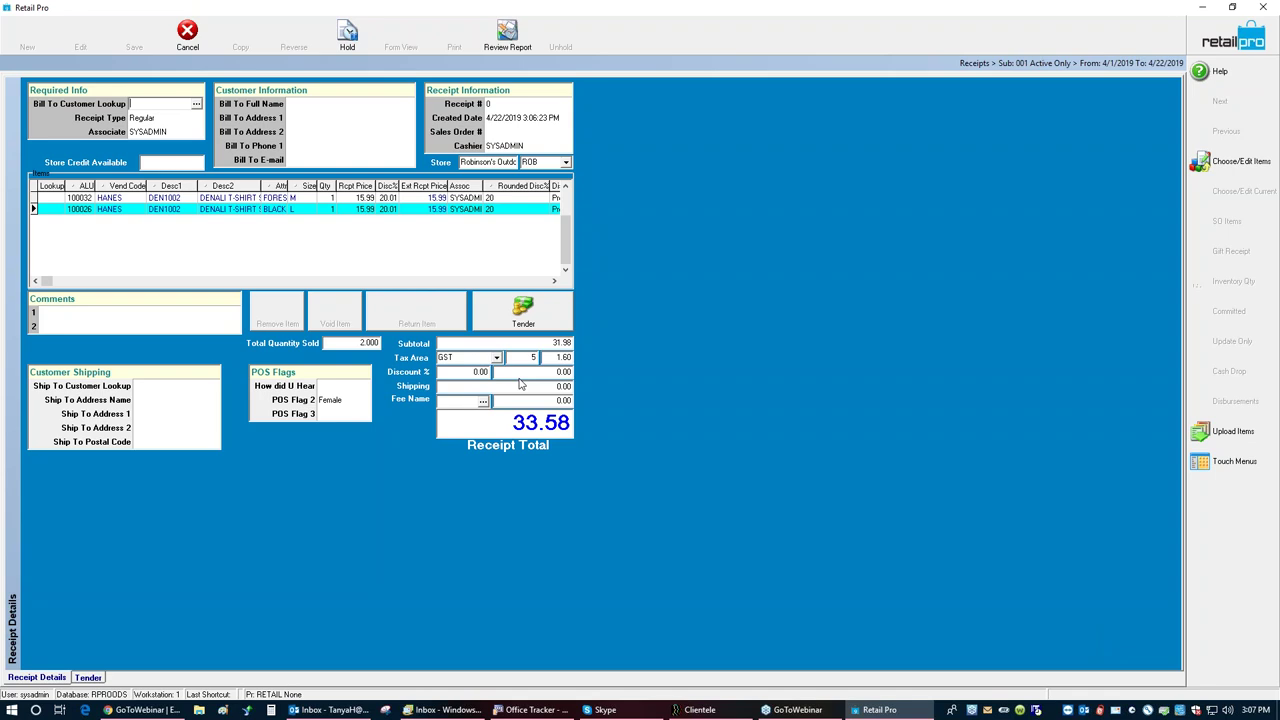
Step: Return to the Tender screen and choose Check to pay the 33.58
{"action": "left_click", "coordinate": [503, 322]}
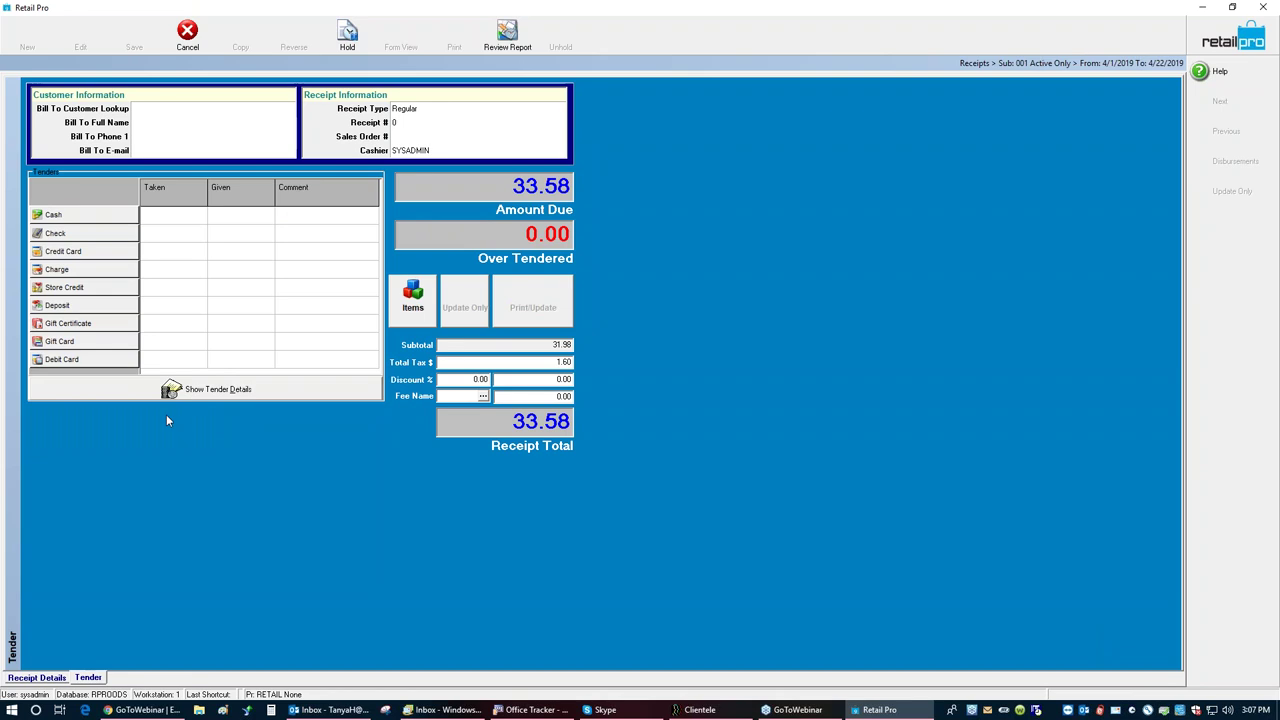
{"action": "left_click", "coordinate": [113, 235]}
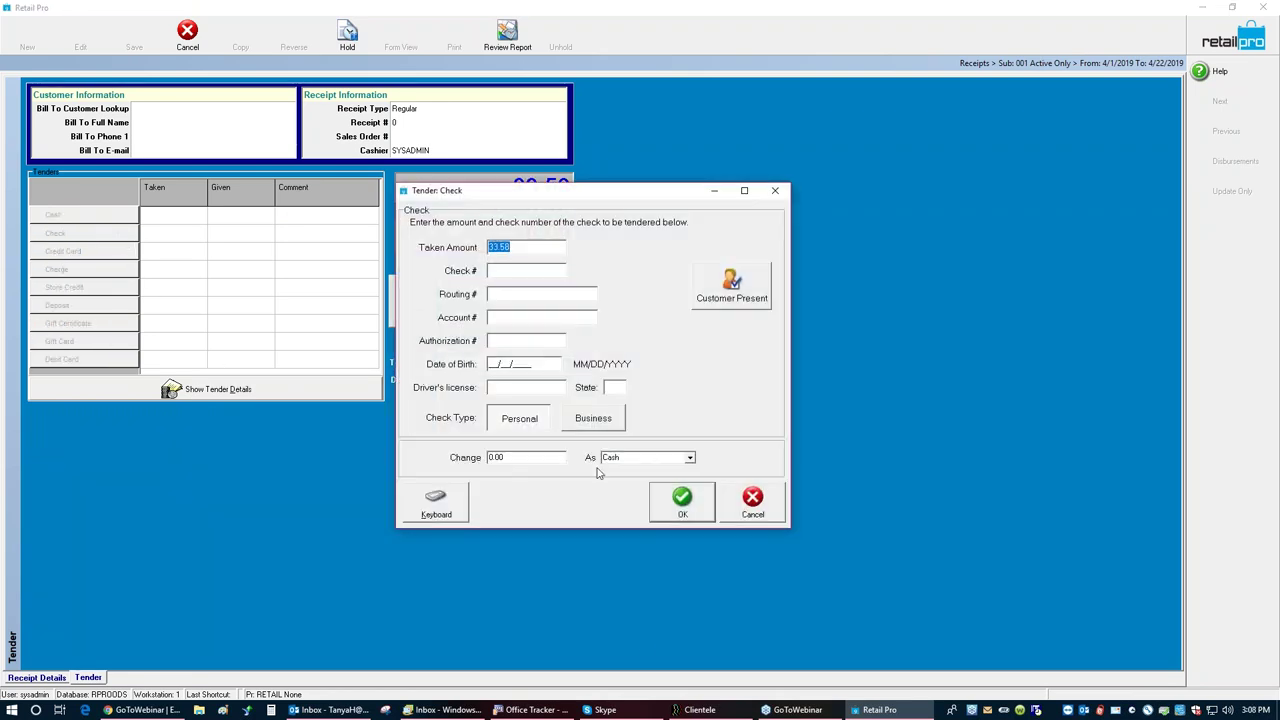
Step: Pay 33.58 with check number 1346 and save the receipt without emailing it
{"action": "left_click", "coordinate": [504, 271]}
{"action": "type", "text": "1346"}
{"action": "left_click", "coordinate": [682, 506]}
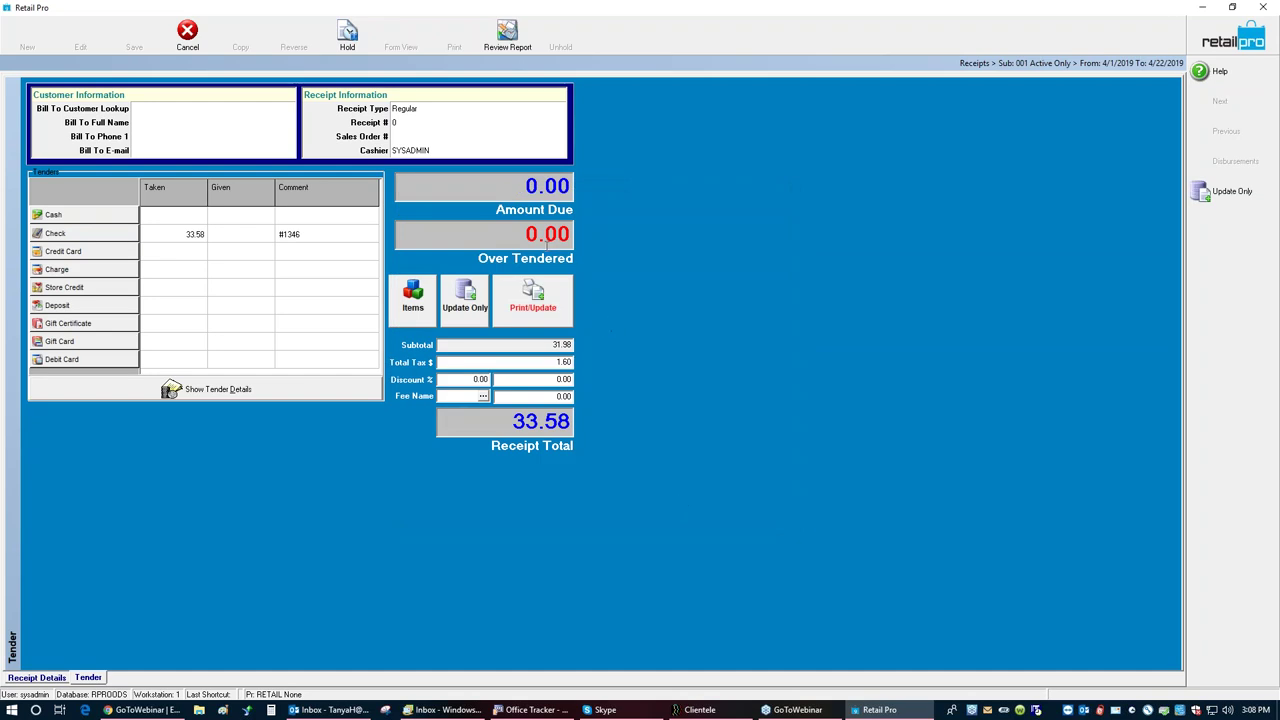
{"action": "left_click", "coordinate": [466, 300]}
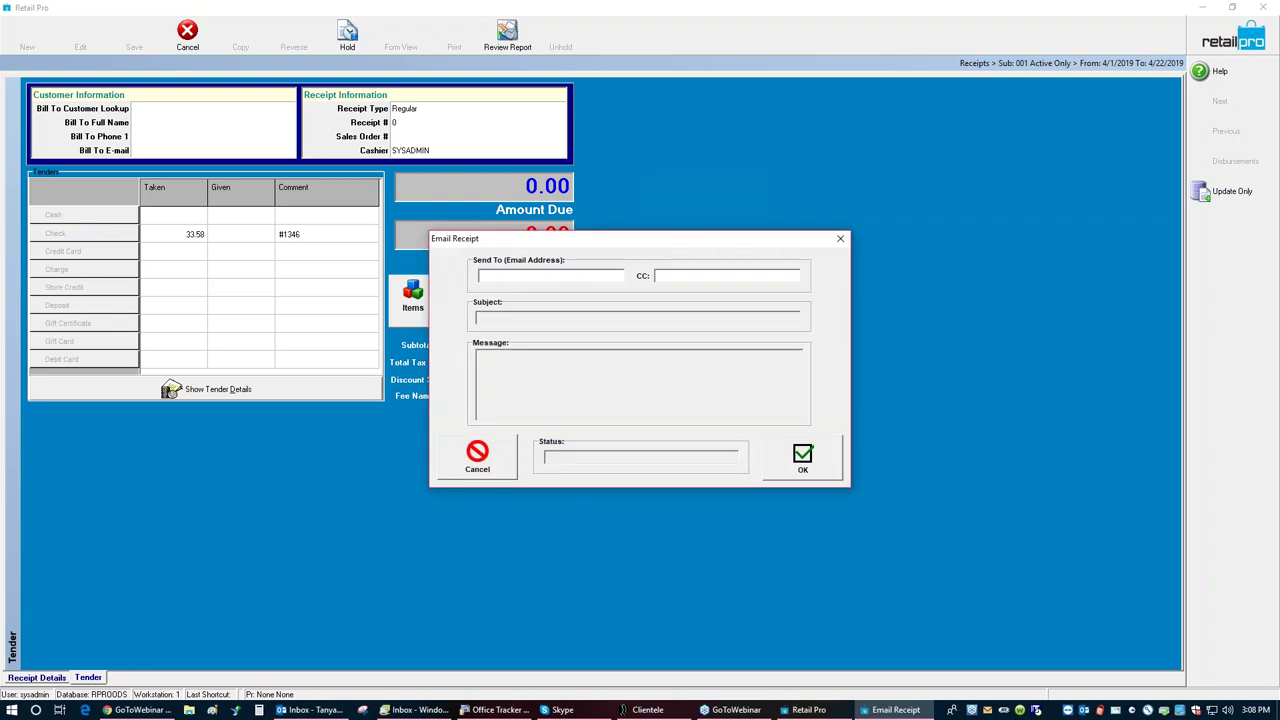
{"action": "left_click", "coordinate": [477, 455]}
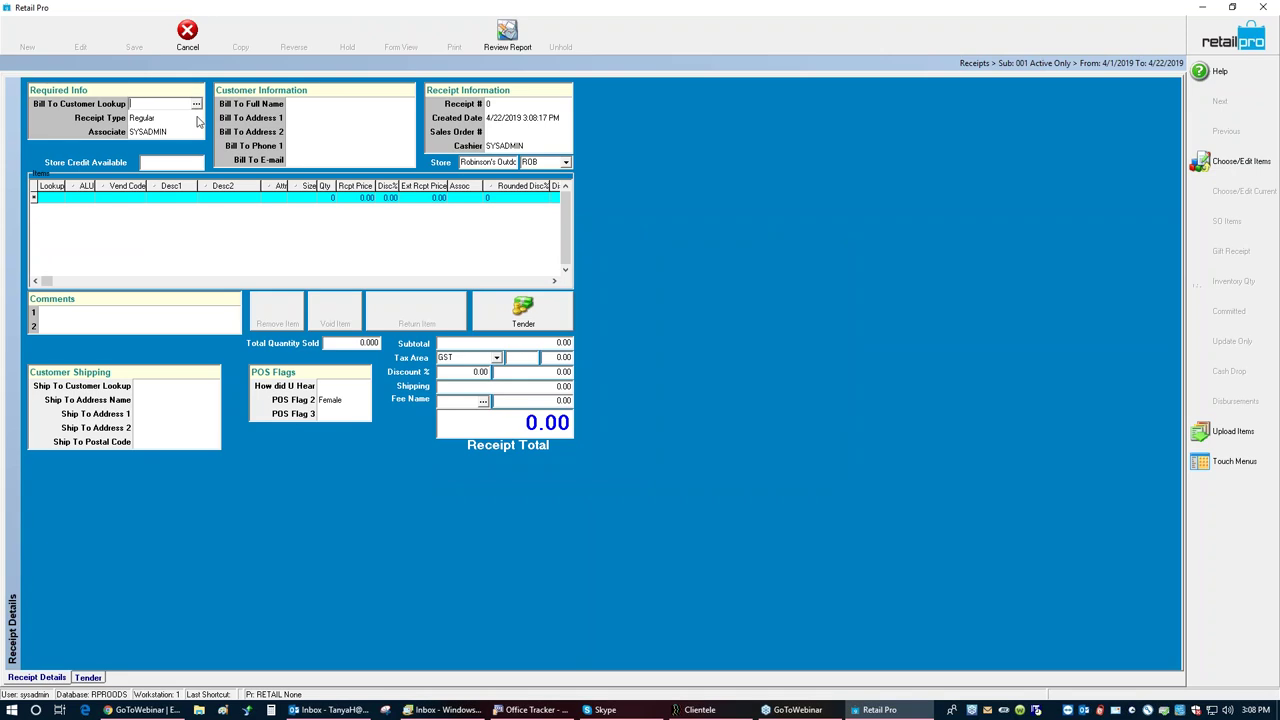
Step: Look up a customer by name and attach them as the Bill To customer
{"action": "type", "text": "jone"}
{"action": "key", "text": "Return"}
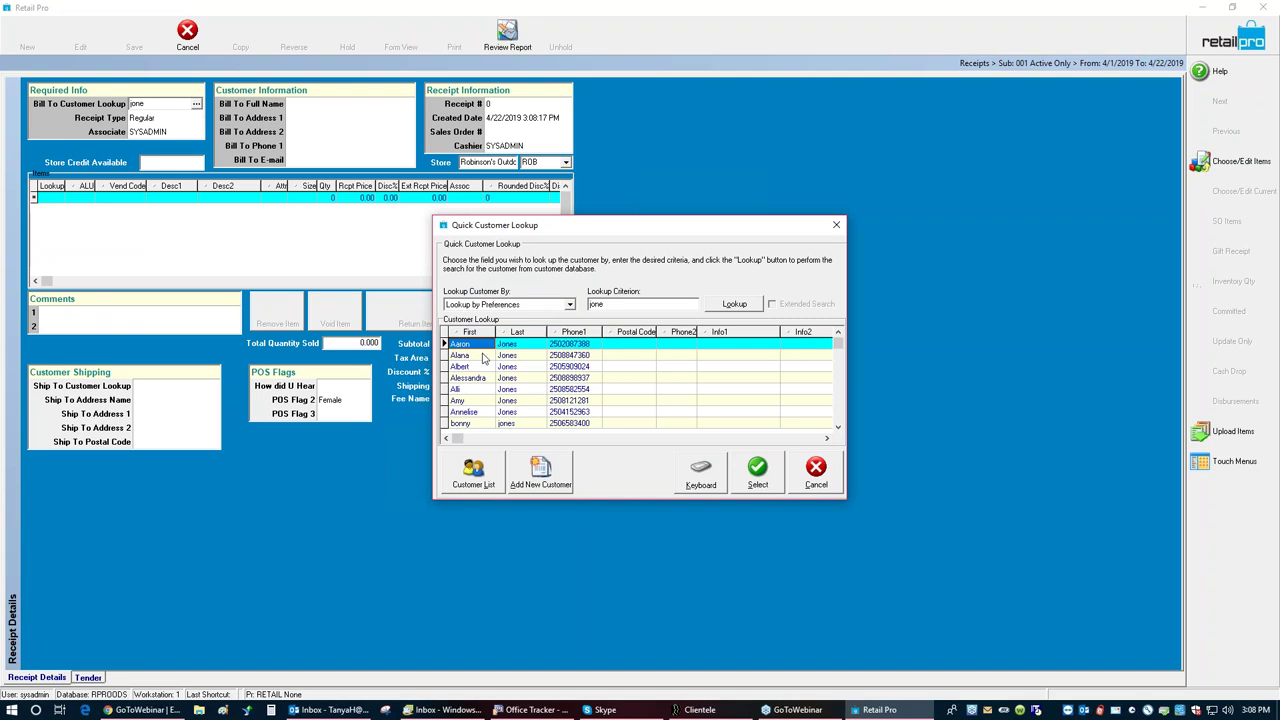
{"action": "left_click", "coordinate": [482, 356]}
{"action": "left_click", "coordinate": [762, 486]}
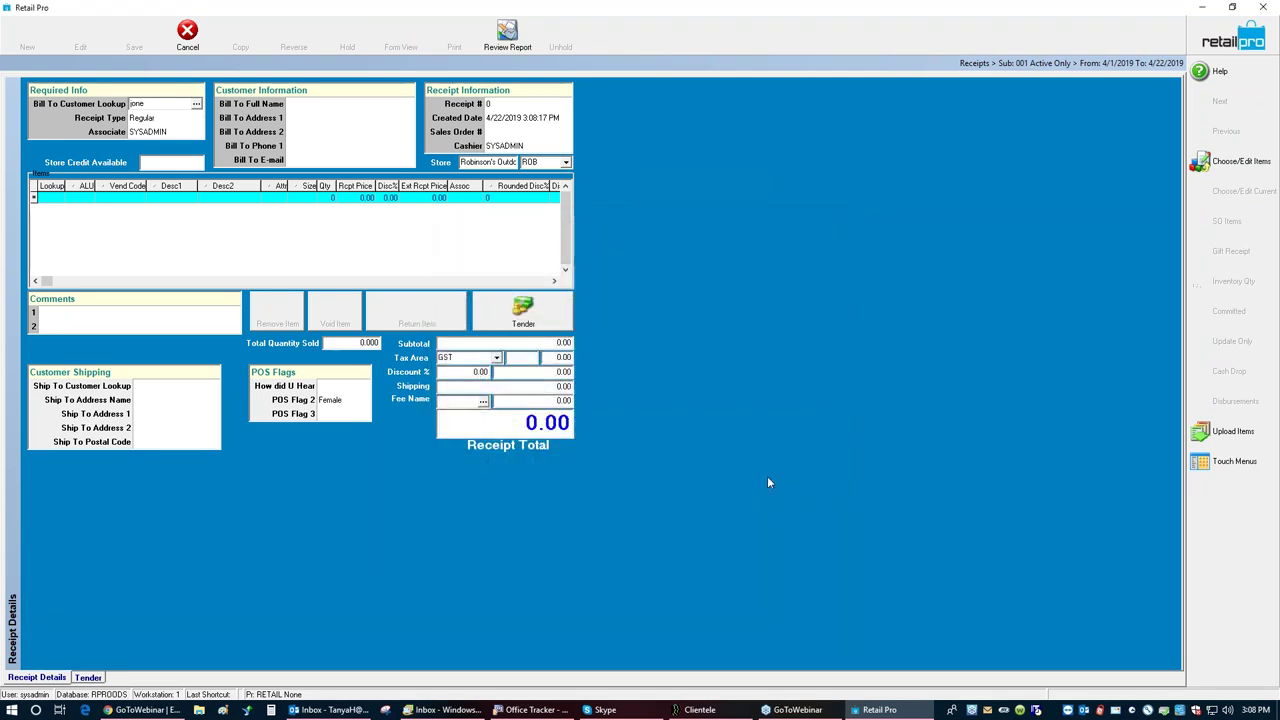
Step: Add item 100026 and mark the T-shirt line as a return
{"action": "left_click", "coordinate": [58, 198]}
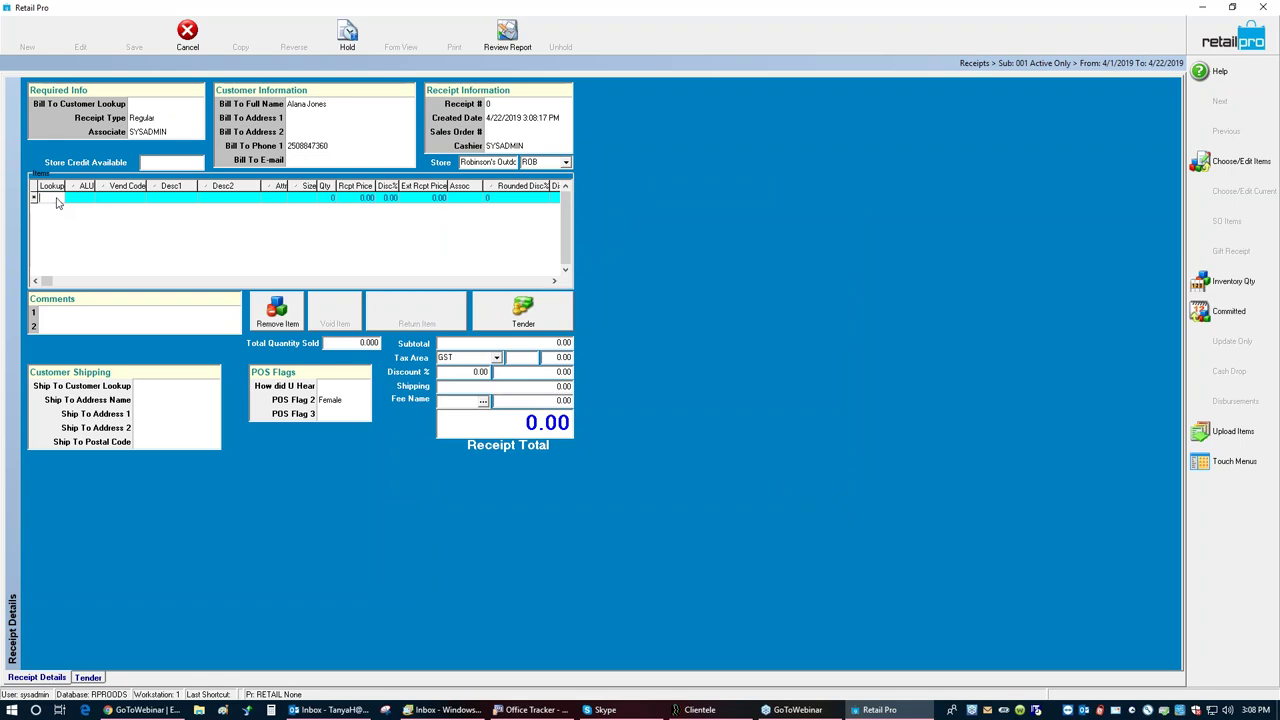
{"action": "type", "text": "100026"}
{"action": "key", "text": "Return"}
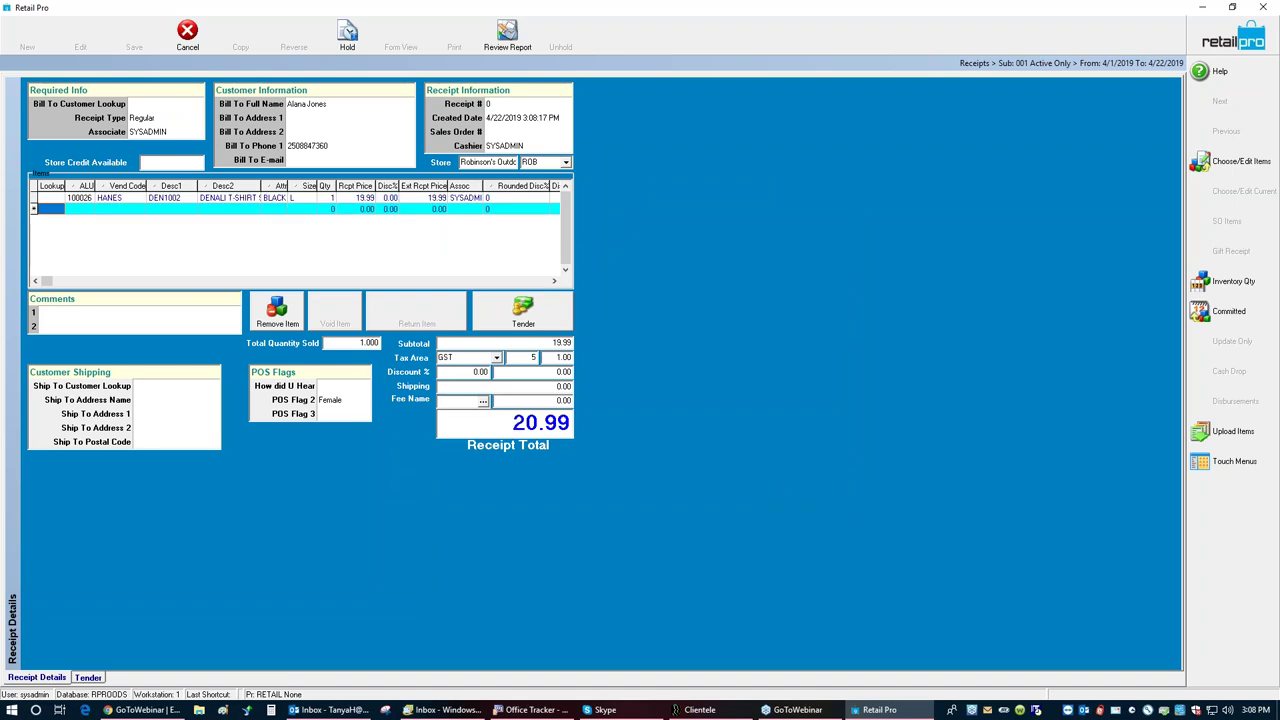
{"action": "left_click", "coordinate": [324, 198]}
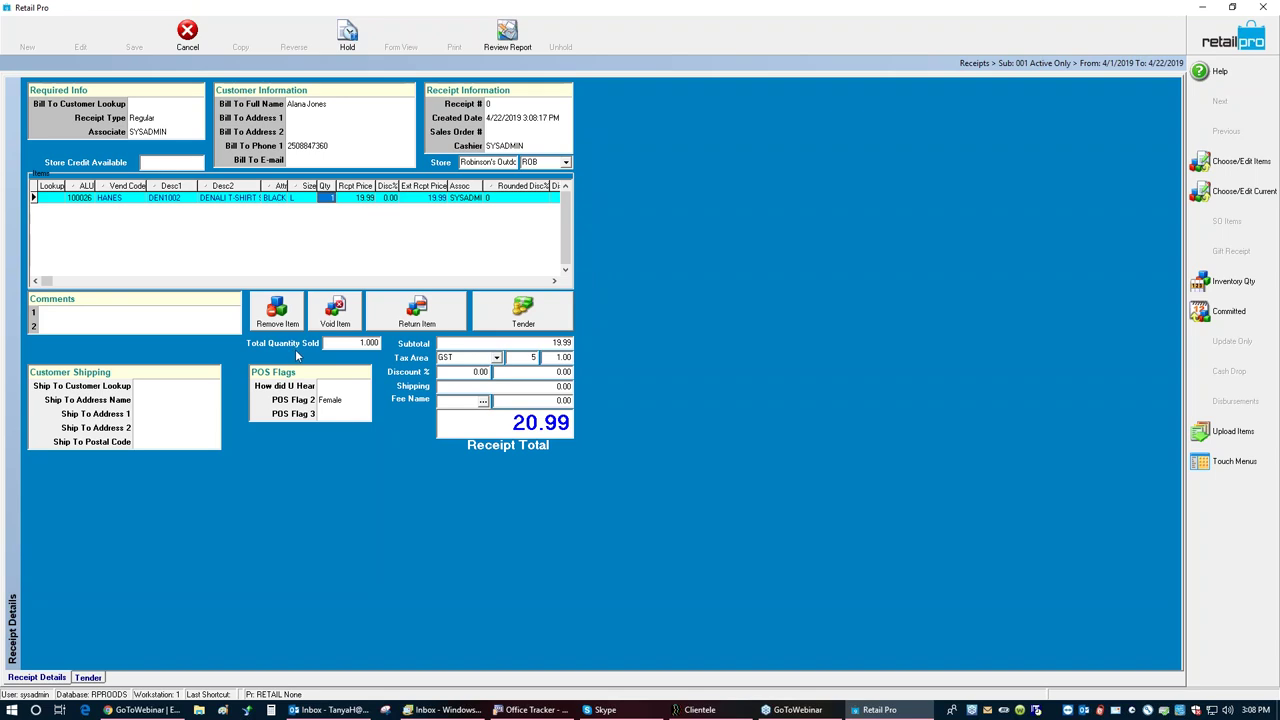
{"action": "left_click", "coordinate": [416, 316]}
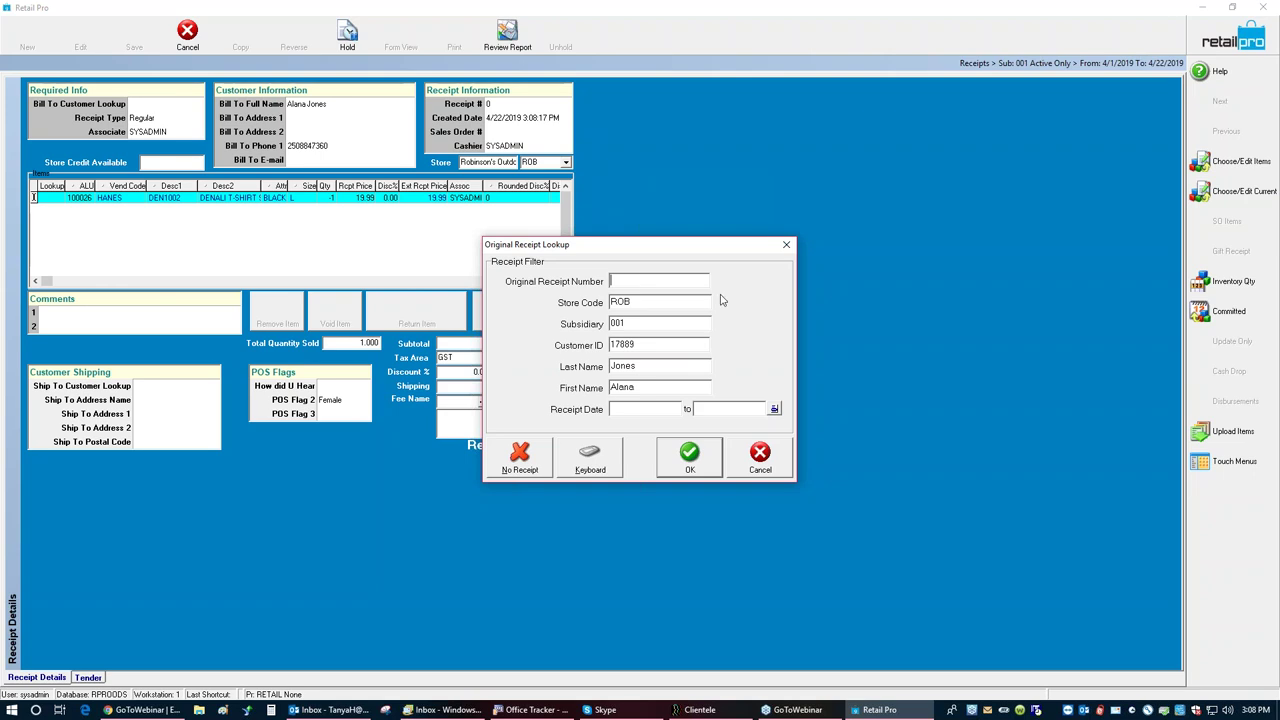
Step: Clear the Last Name, Customer ID and First Name filters, then process the T-shirt return with No Receipt
{"action": "double_click", "coordinate": [648, 366]}
{"action": "key", "text": "BackSpace"}
{"action": "double_click", "coordinate": [645, 349]}
{"action": "key", "text": "BackSpace"}
{"action": "double_click", "coordinate": [642, 388]}
{"action": "key", "text": "BackSpace"}
{"action": "left_click", "coordinate": [521, 458]}
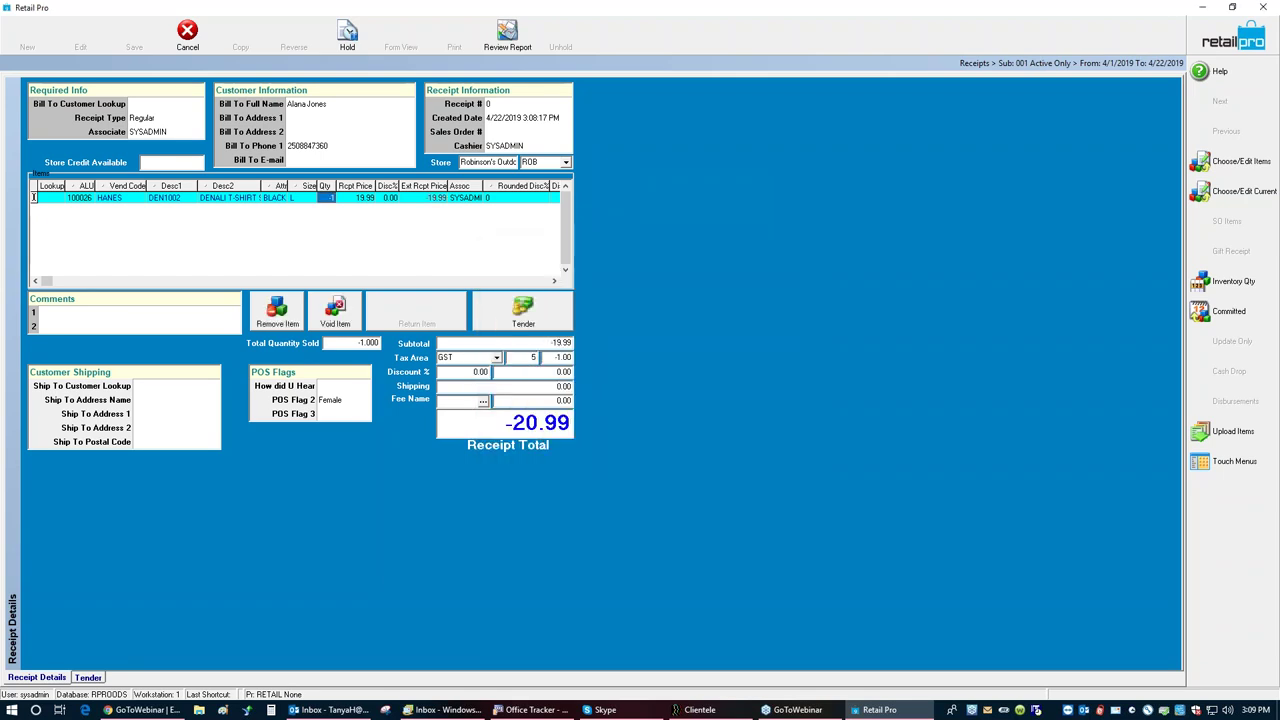
{"action": "left_click", "coordinate": [510, 310]}
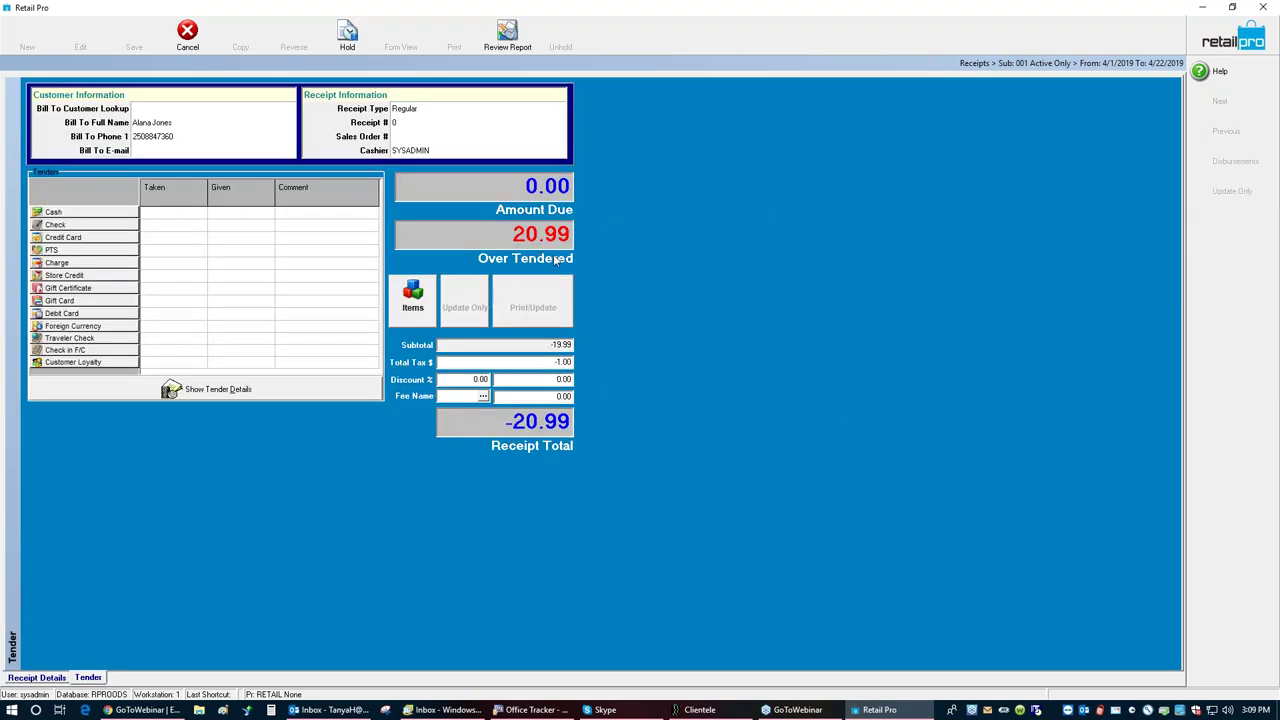
Step: Refund the 20.99 as store credit and save the return receipt without emailing it
{"action": "double_click", "coordinate": [87, 276]}
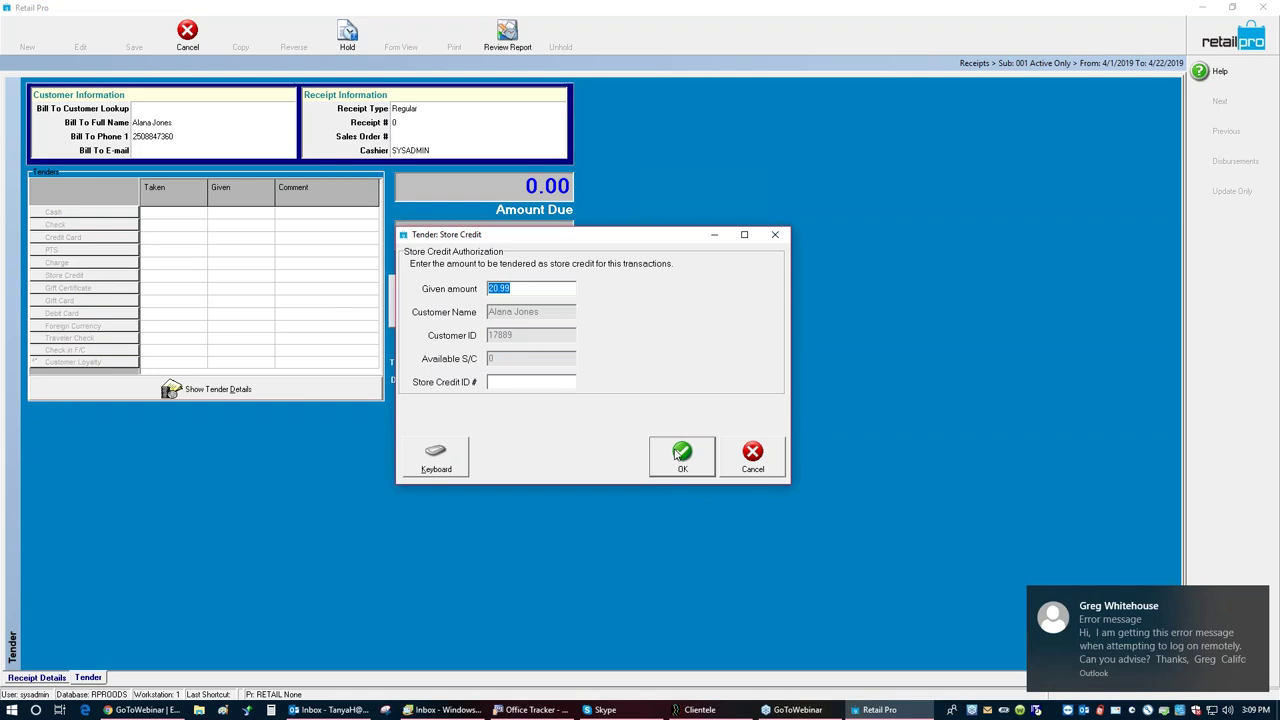
{"action": "left_click", "coordinate": [680, 456]}
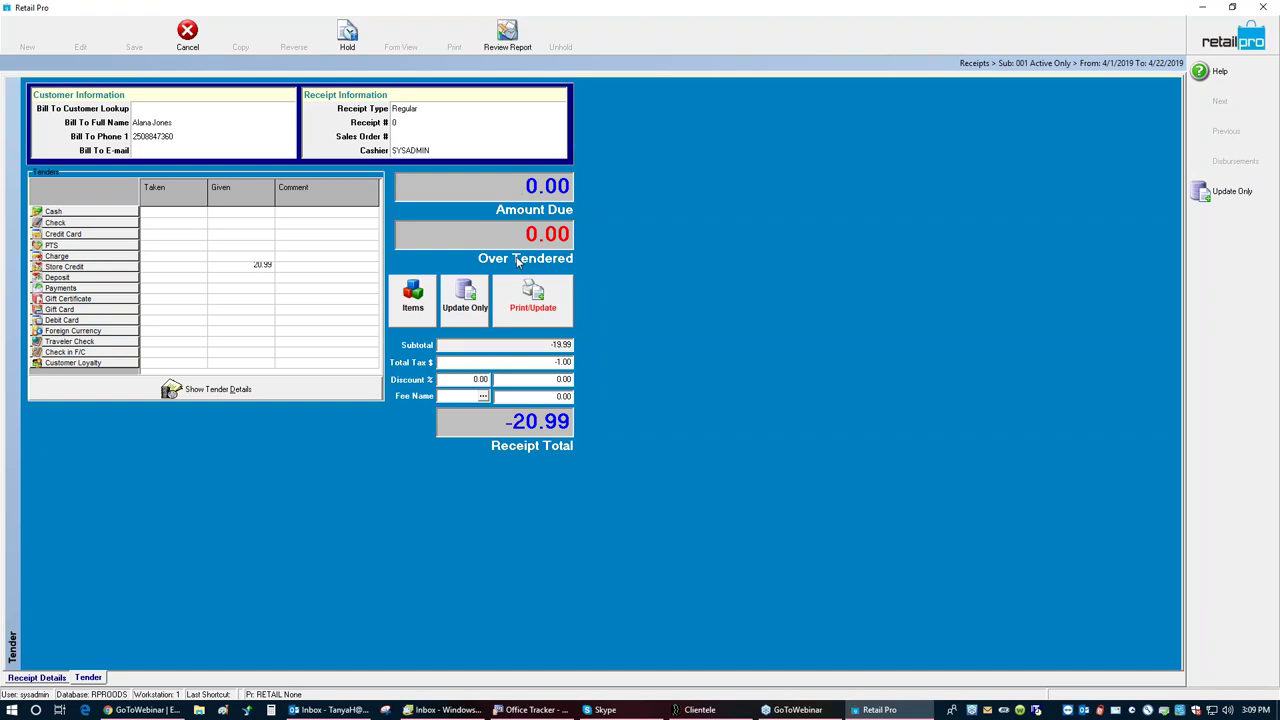
{"action": "left_click", "coordinate": [457, 303]}
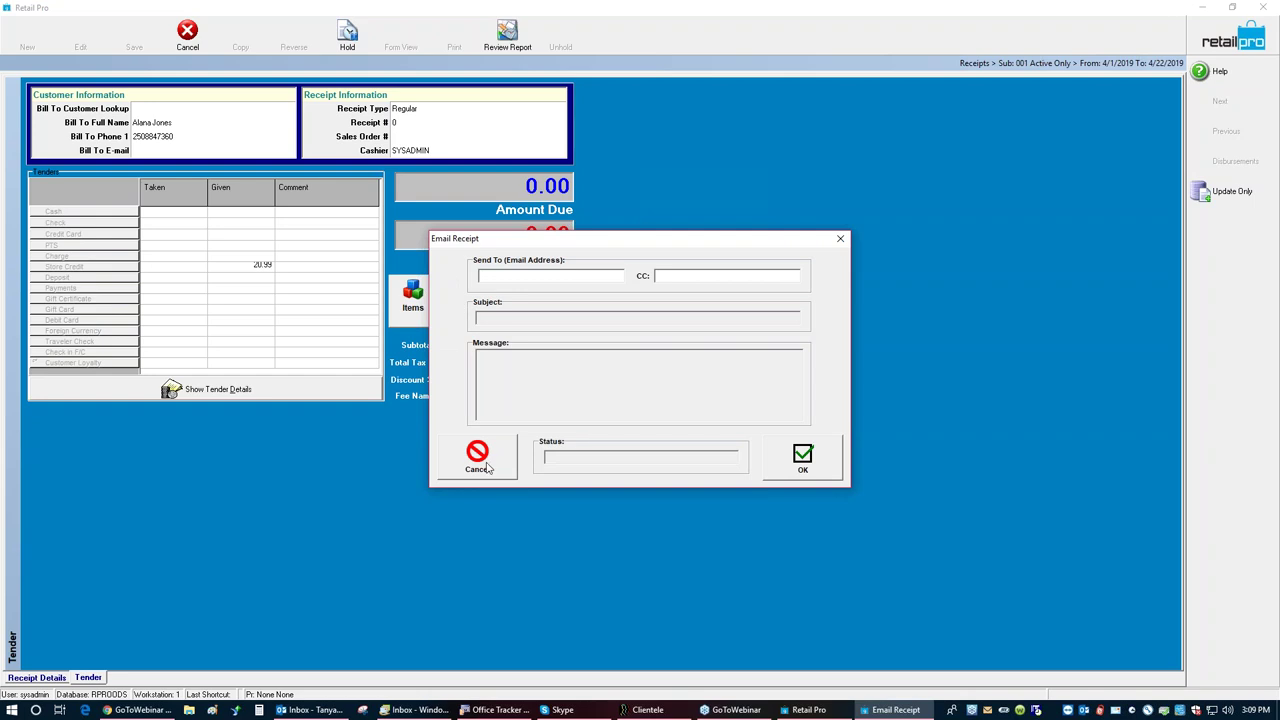
{"action": "left_click", "coordinate": [478, 461]}
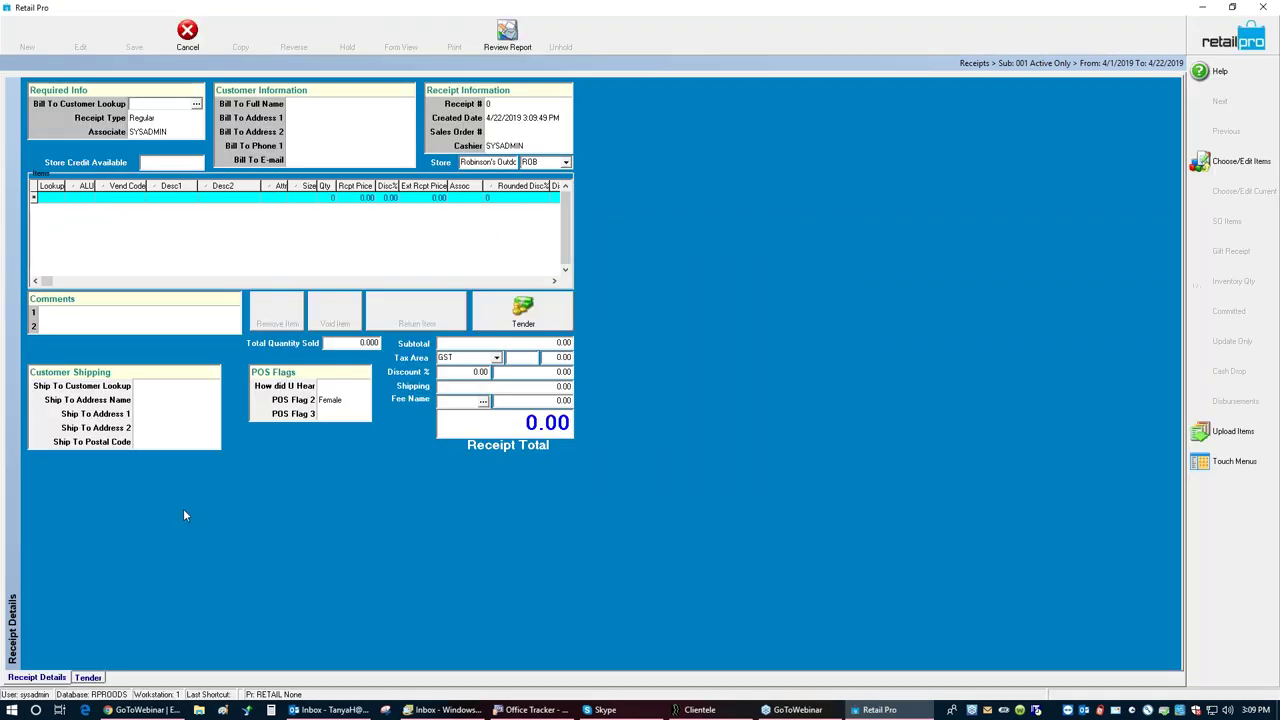
{"action": "left_click", "coordinate": [52, 200]}
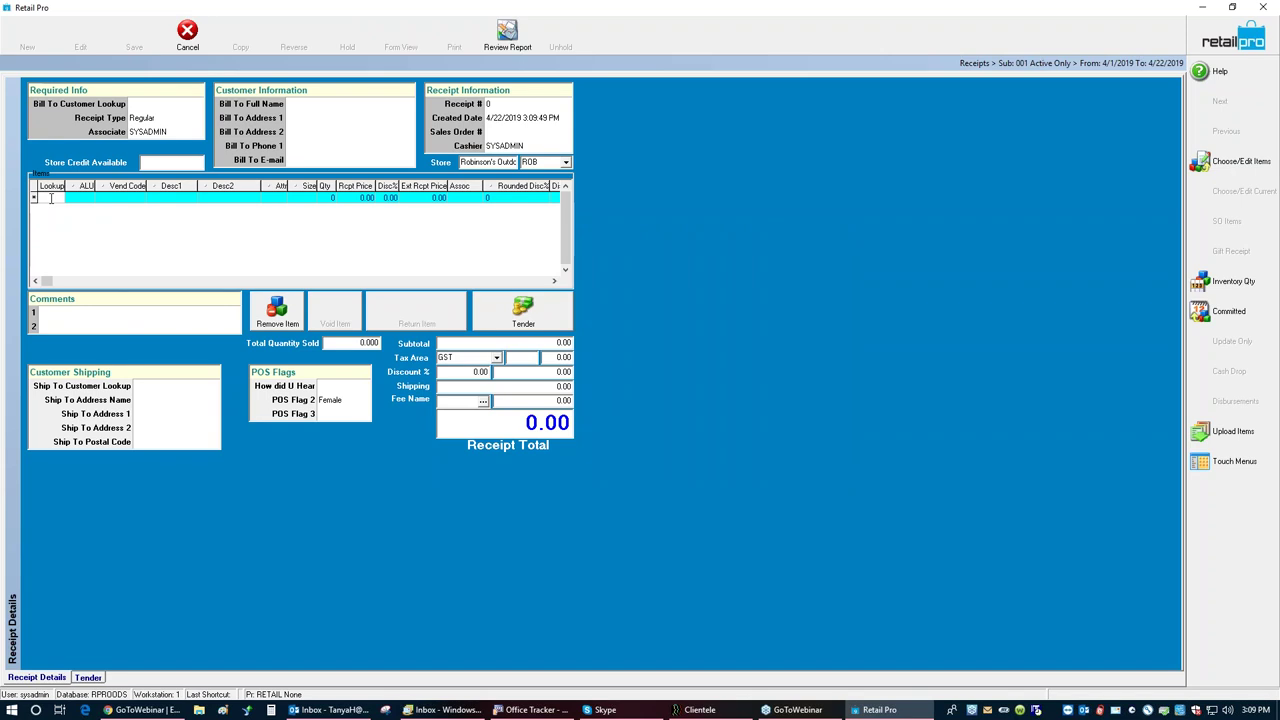
Step: Add items 100035 and 100044 to the receipt, accepting quantity 1 despite no stock
{"action": "type", "text": "100035"}
{"action": "key", "text": "Return"}
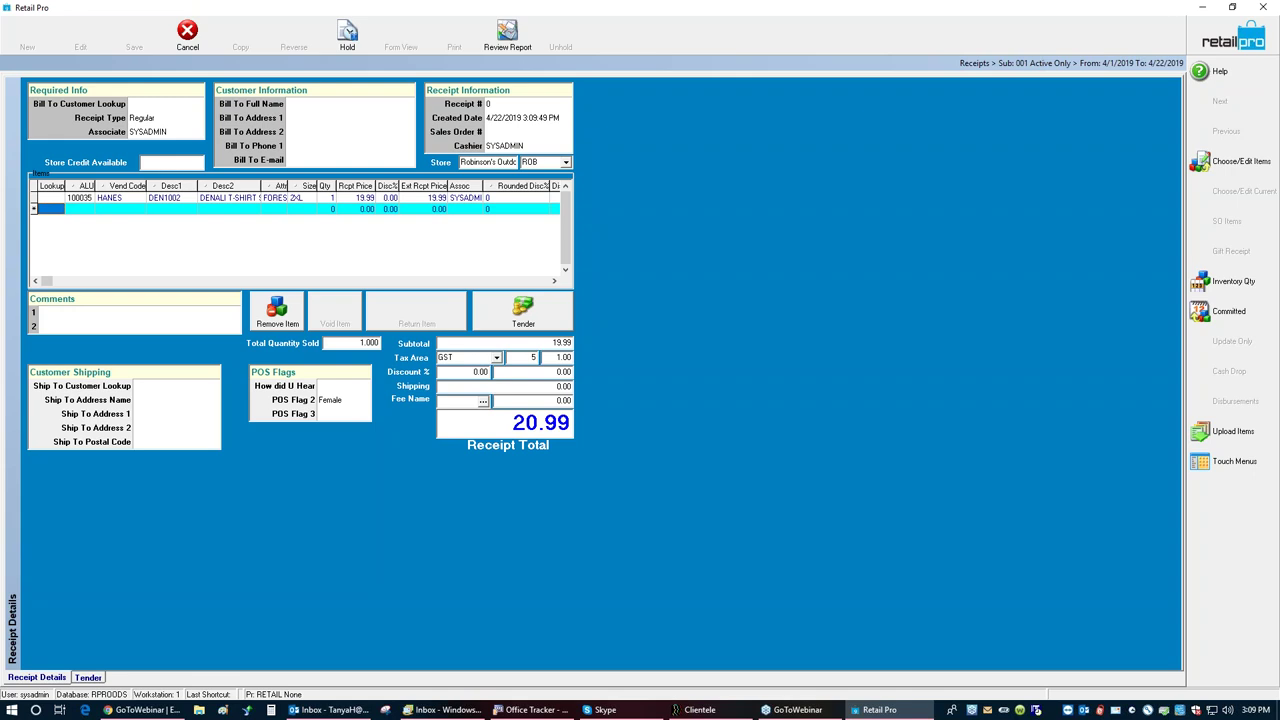
{"action": "type", "text": "100044"}
{"action": "key", "text": "Return"}
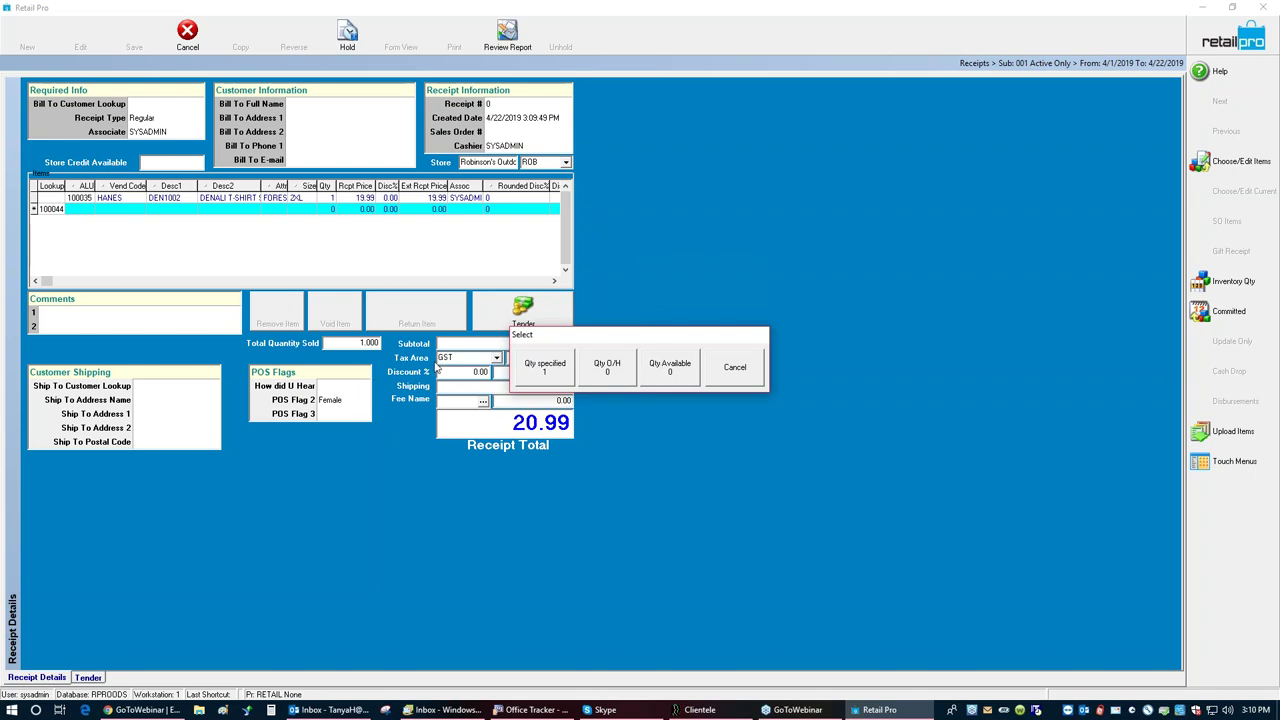
{"action": "left_click", "coordinate": [535, 367]}
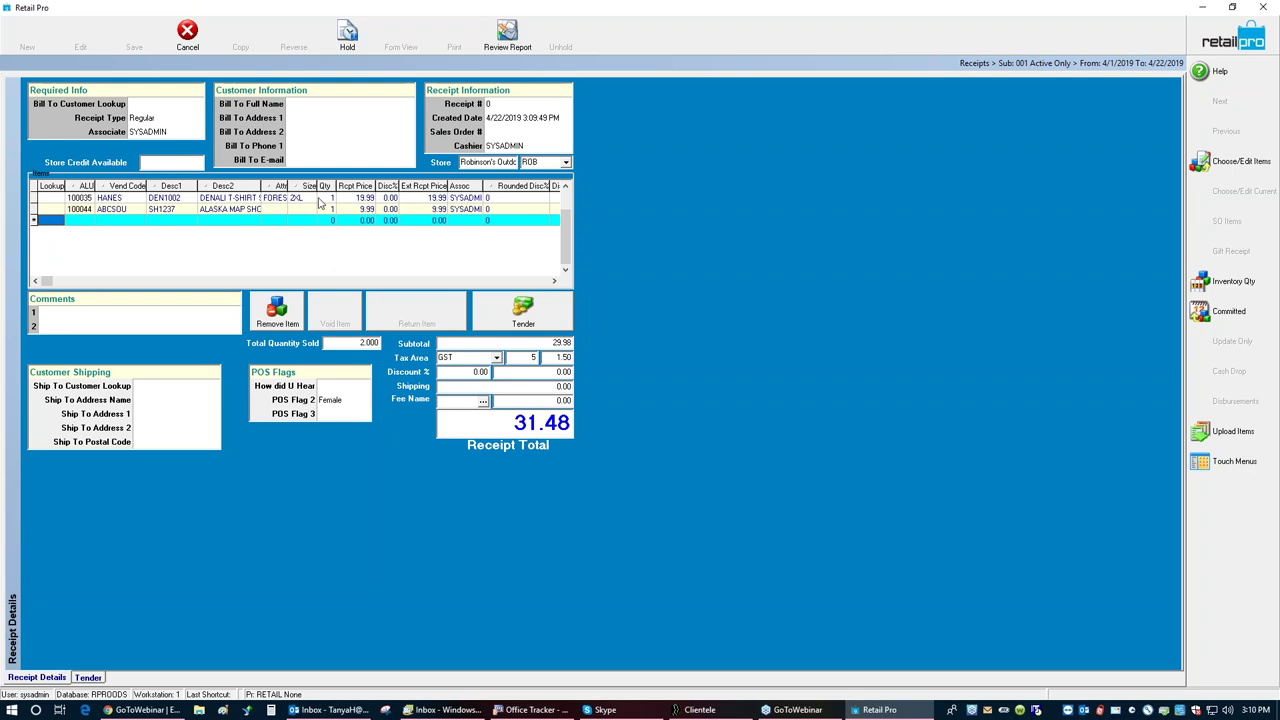
Step: Change the ALASKA MAP quantity to 2 and start a return of the HANES T-shirt line
{"action": "left_click", "coordinate": [321, 199]}
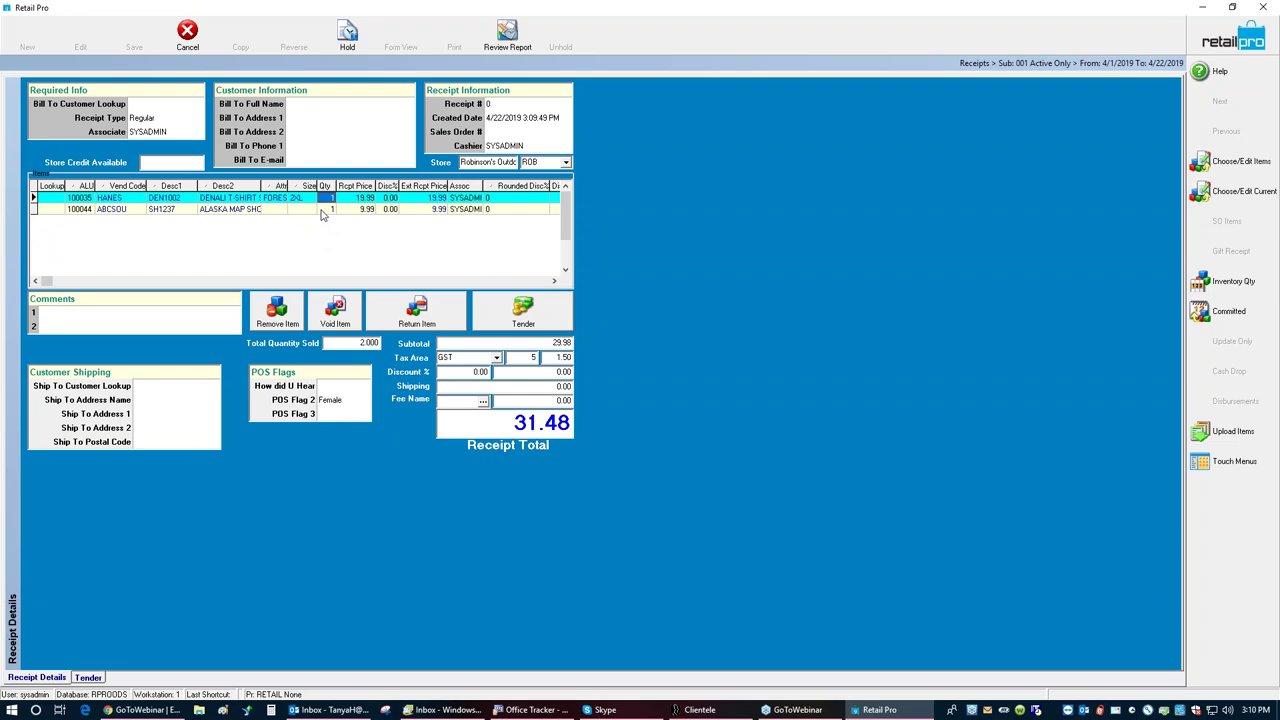
{"action": "left_click", "coordinate": [325, 212]}
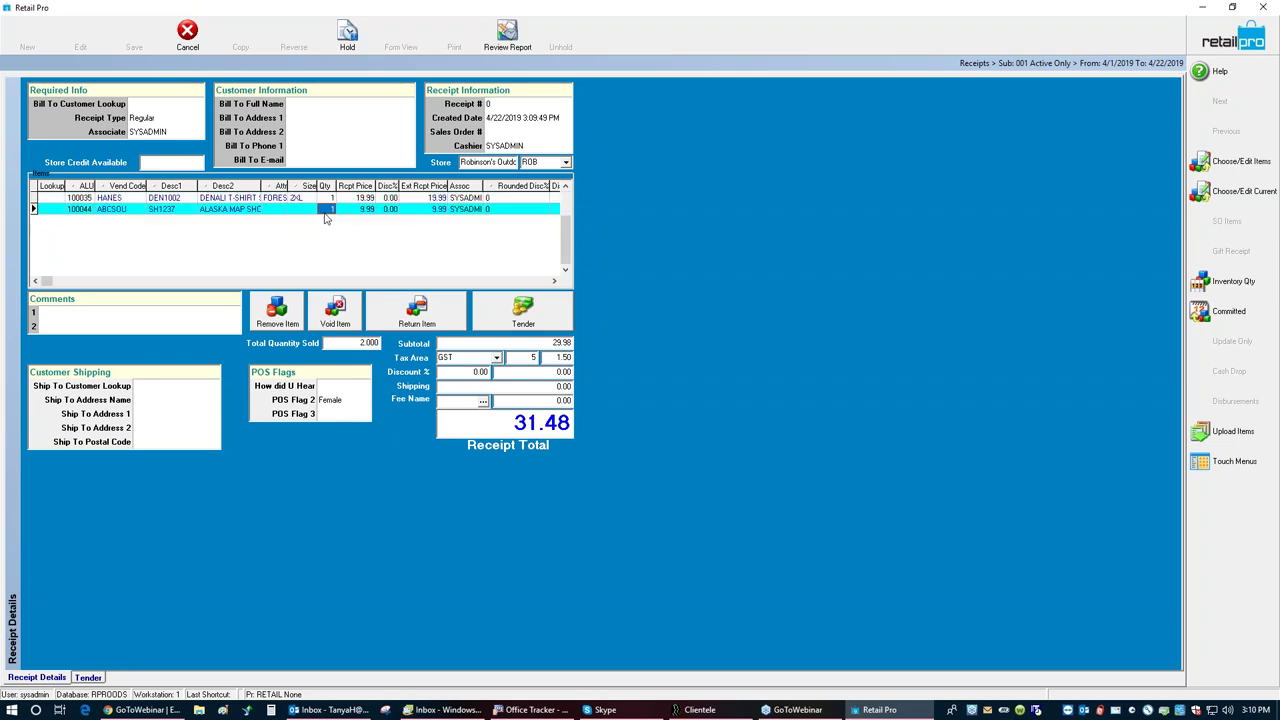
{"action": "type", "text": "2"}
{"action": "key", "text": "Return"}
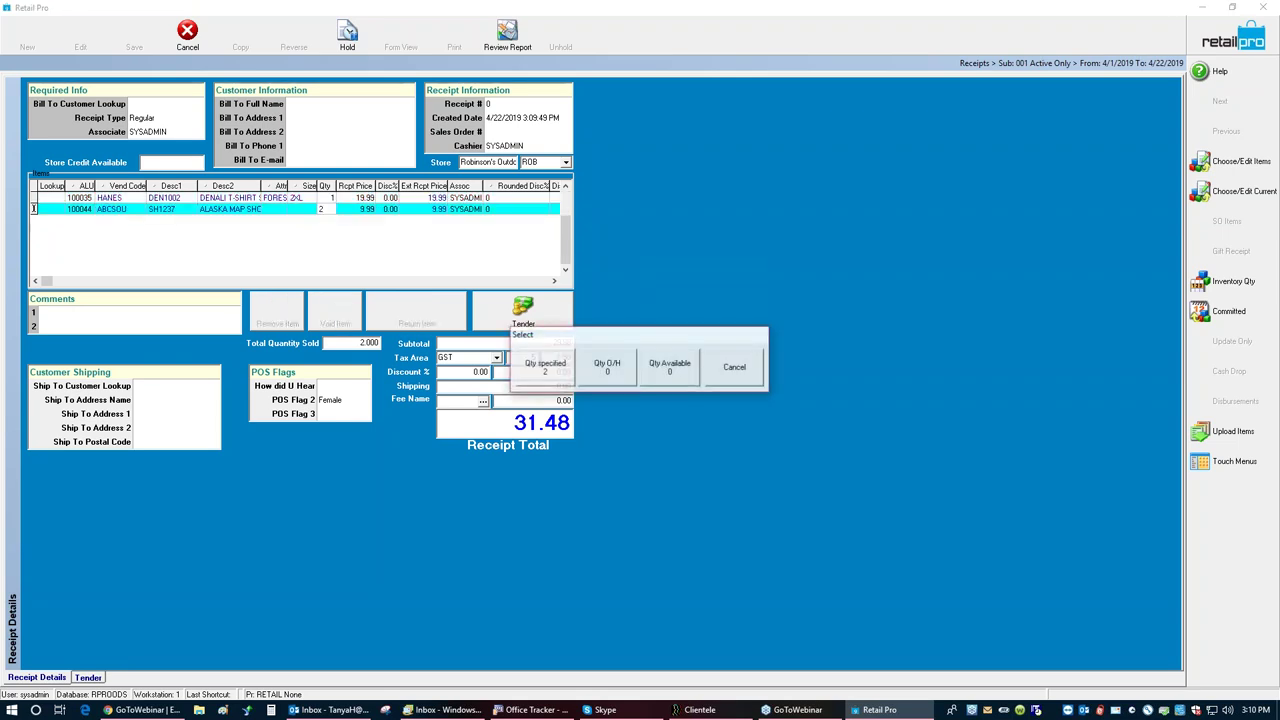
{"action": "left_click", "coordinate": [544, 366]}
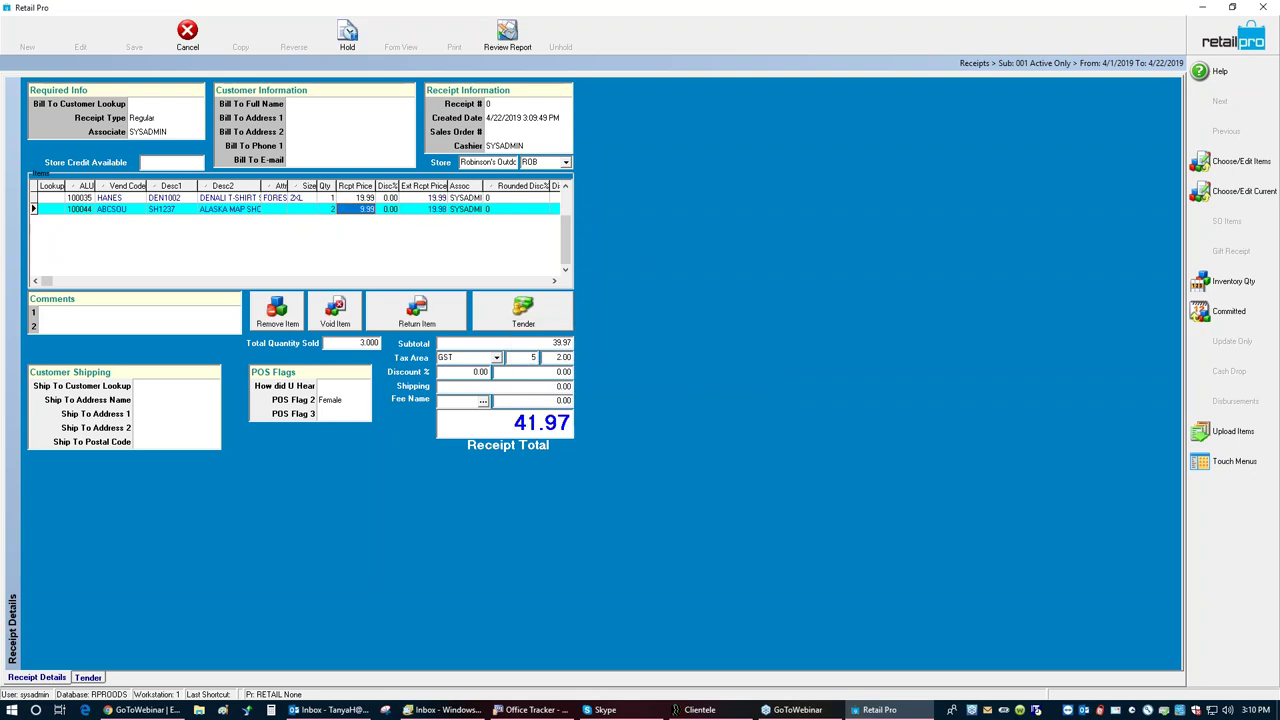
{"action": "left_click", "coordinate": [345, 199]}
{"action": "left_click", "coordinate": [407, 311]}
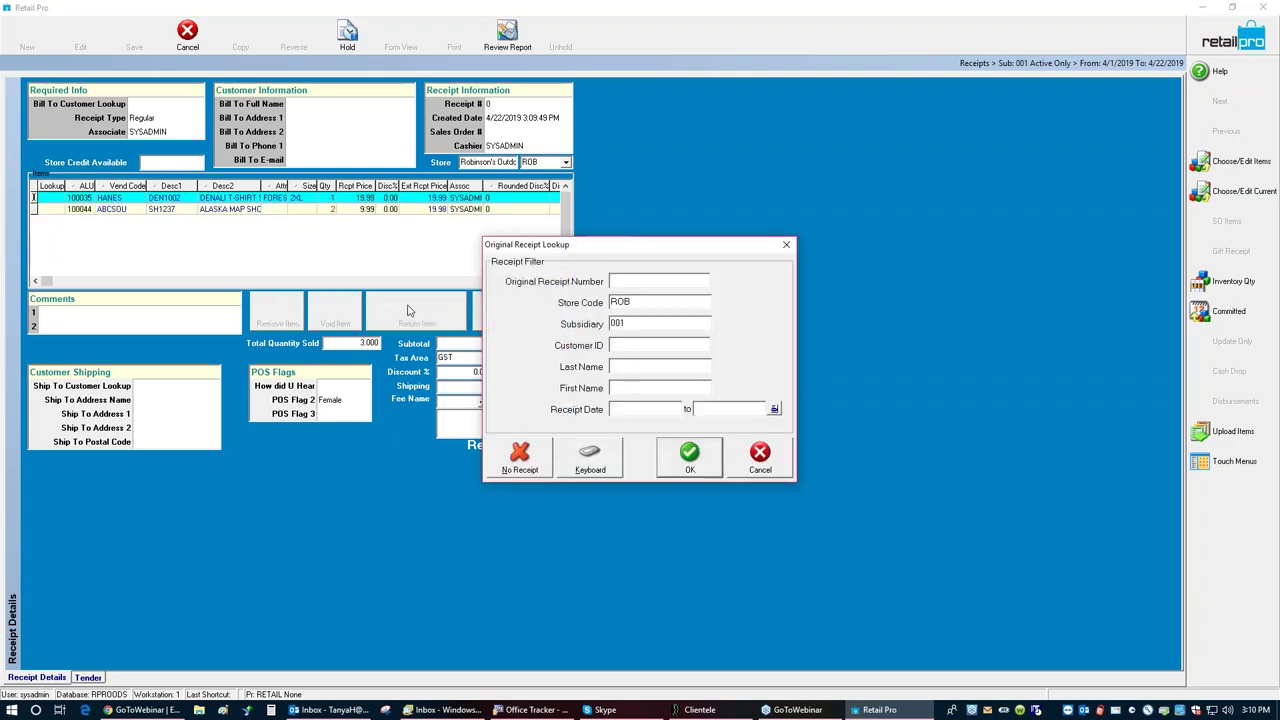
Step: Process the HANES T-shirt return with No Receipt, bringing the total to -0.01, and proceed to Tender
{"action": "left_click", "coordinate": [520, 457]}
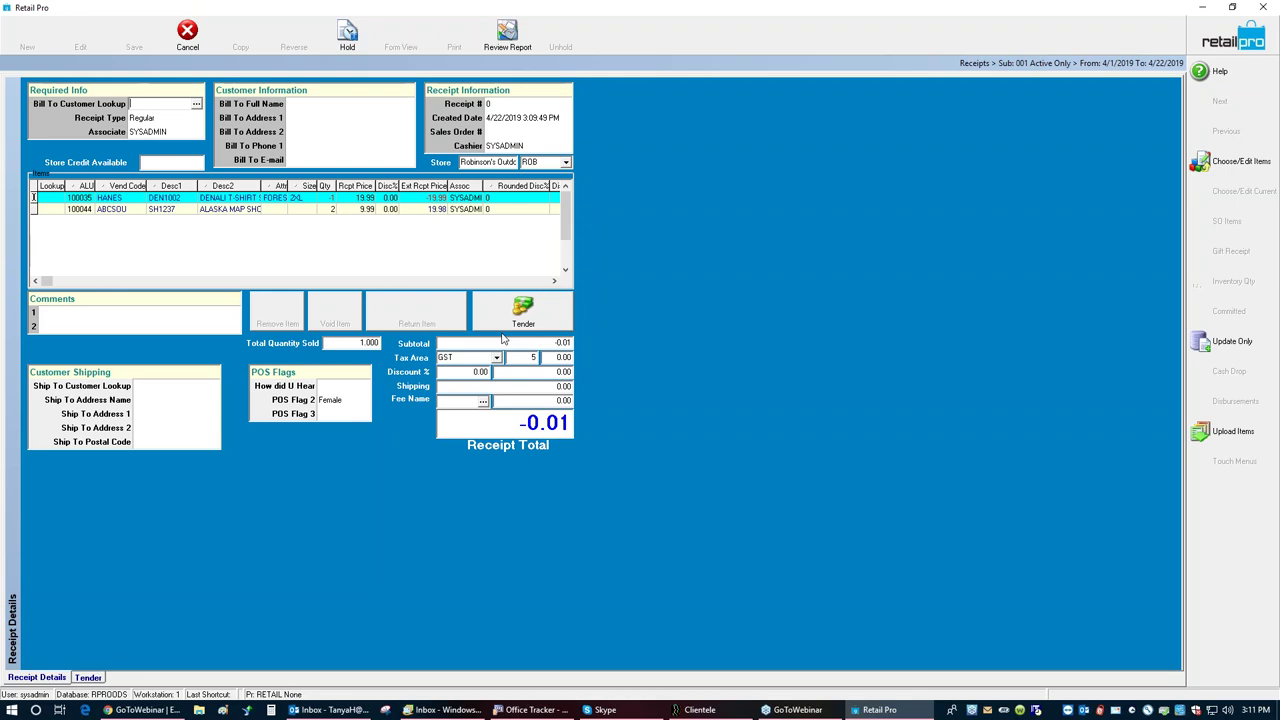
{"action": "left_click", "coordinate": [499, 316]}
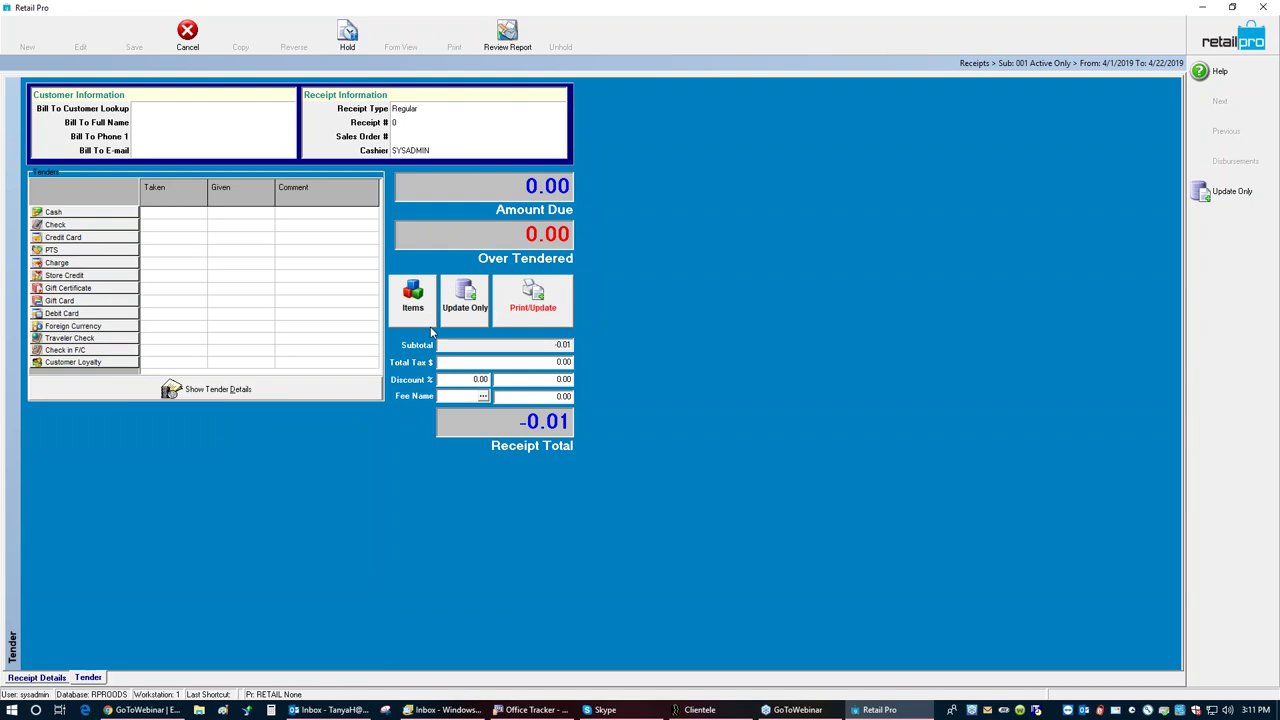
Step: Try a cash tender twice, backing out each time without entering an amount
{"action": "left_click", "coordinate": [118, 216]}
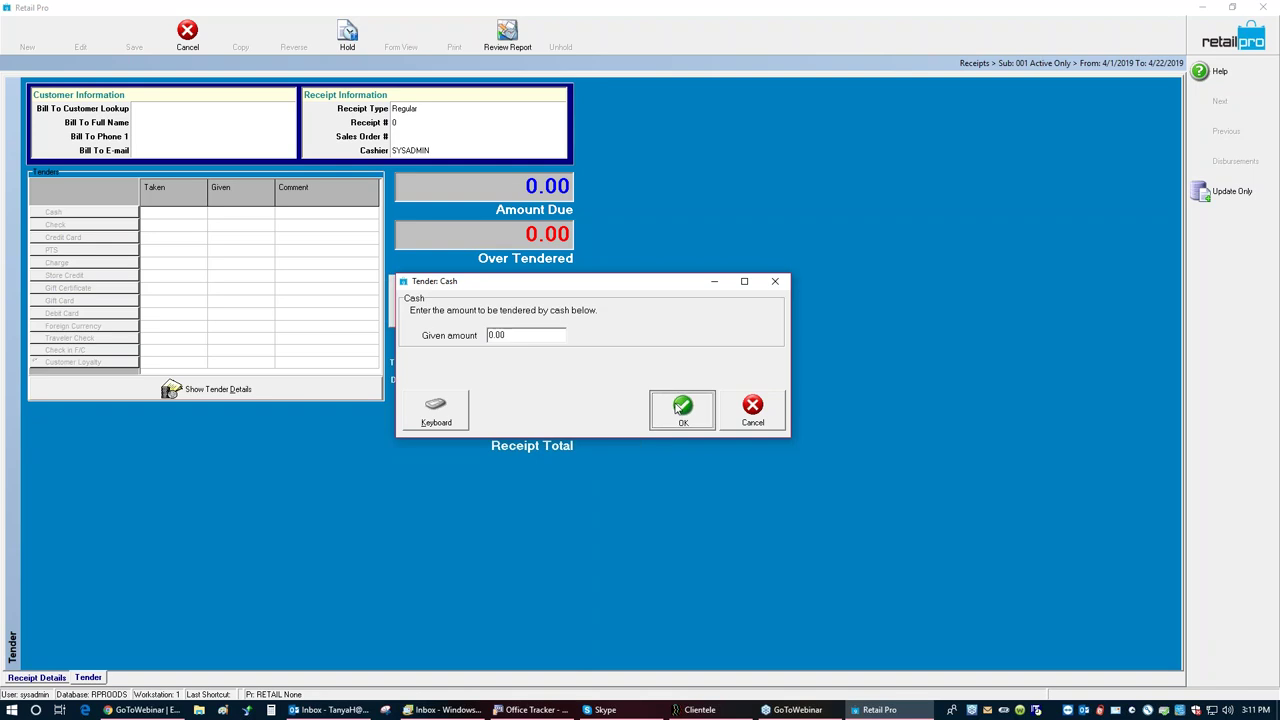
{"action": "left_click", "coordinate": [680, 408]}
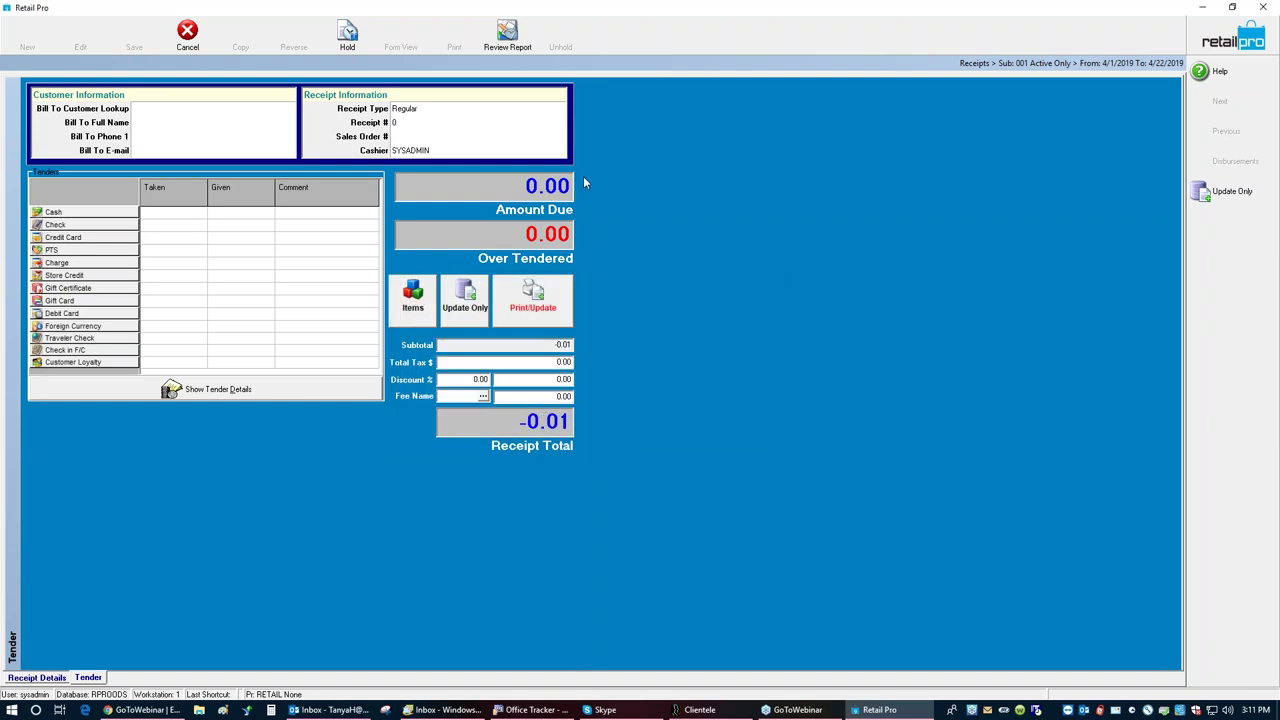
{"action": "left_click", "coordinate": [103, 218]}
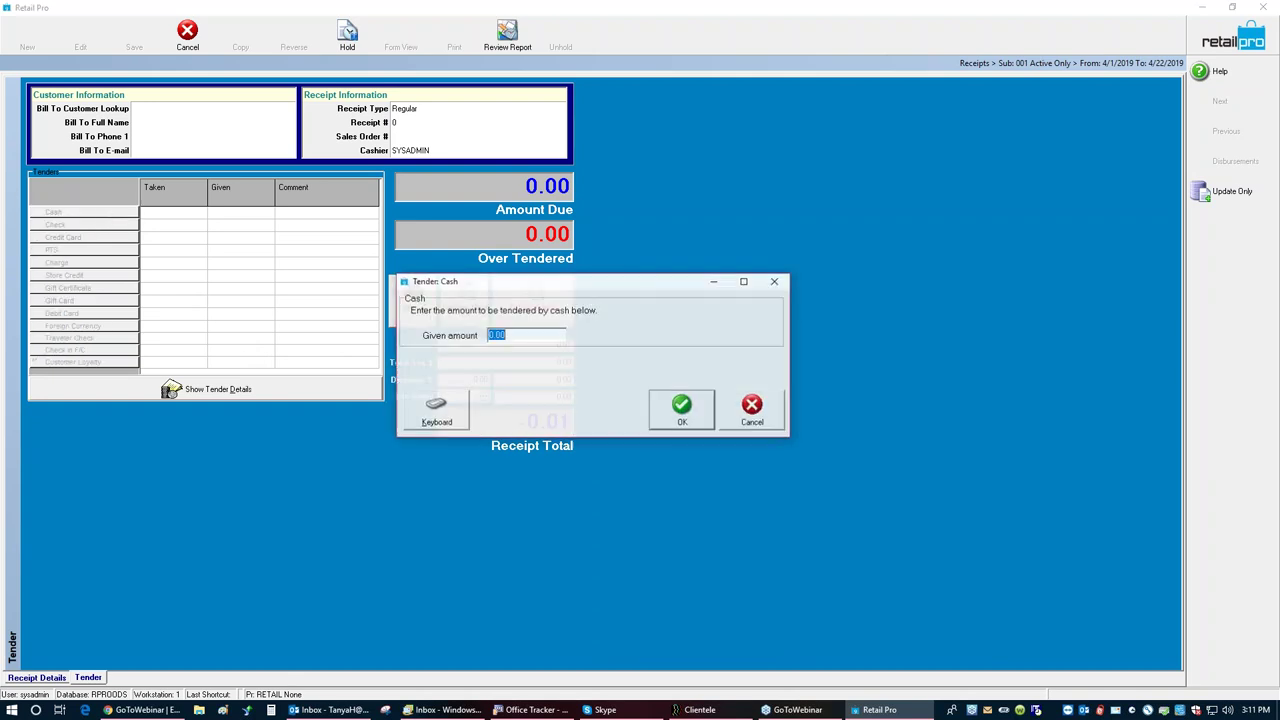
{"action": "left_click", "coordinate": [735, 424]}
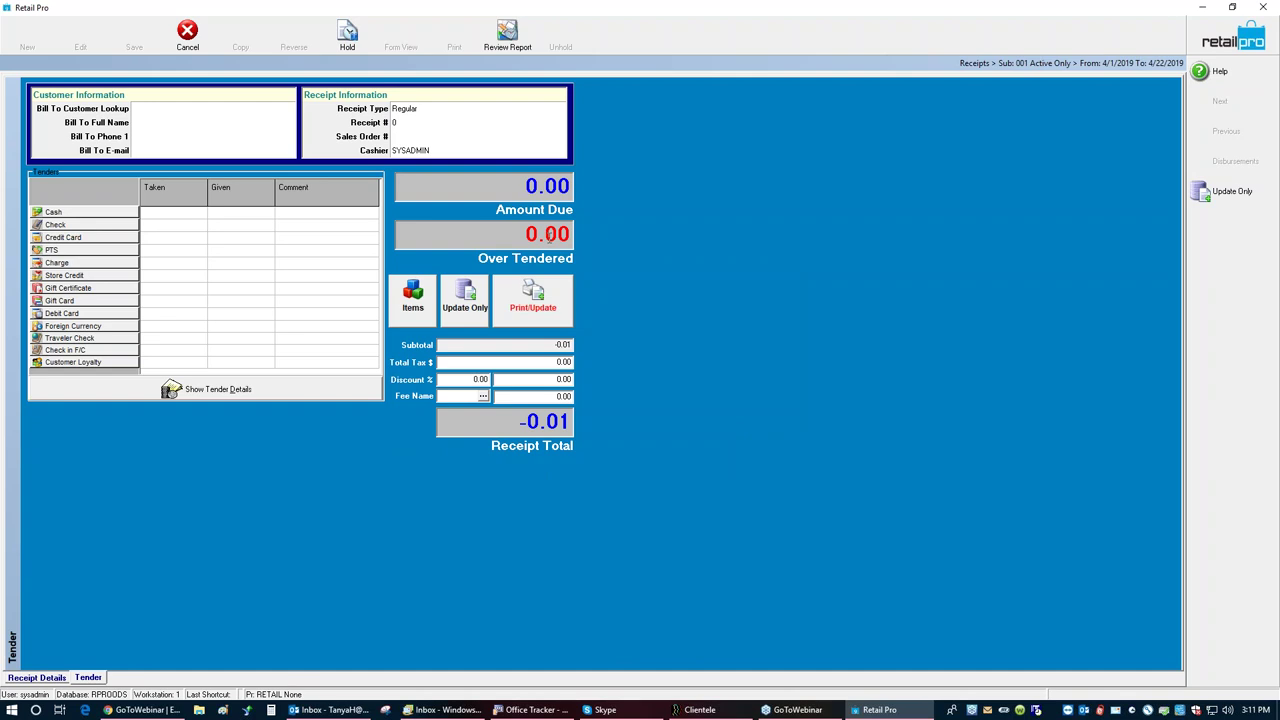
Step: Update the receipt, dismiss the already-updated error, save without emailing, and start a blank receipt
{"action": "left_click", "coordinate": [465, 310]}
{"action": "left_click", "coordinate": [692, 404]}
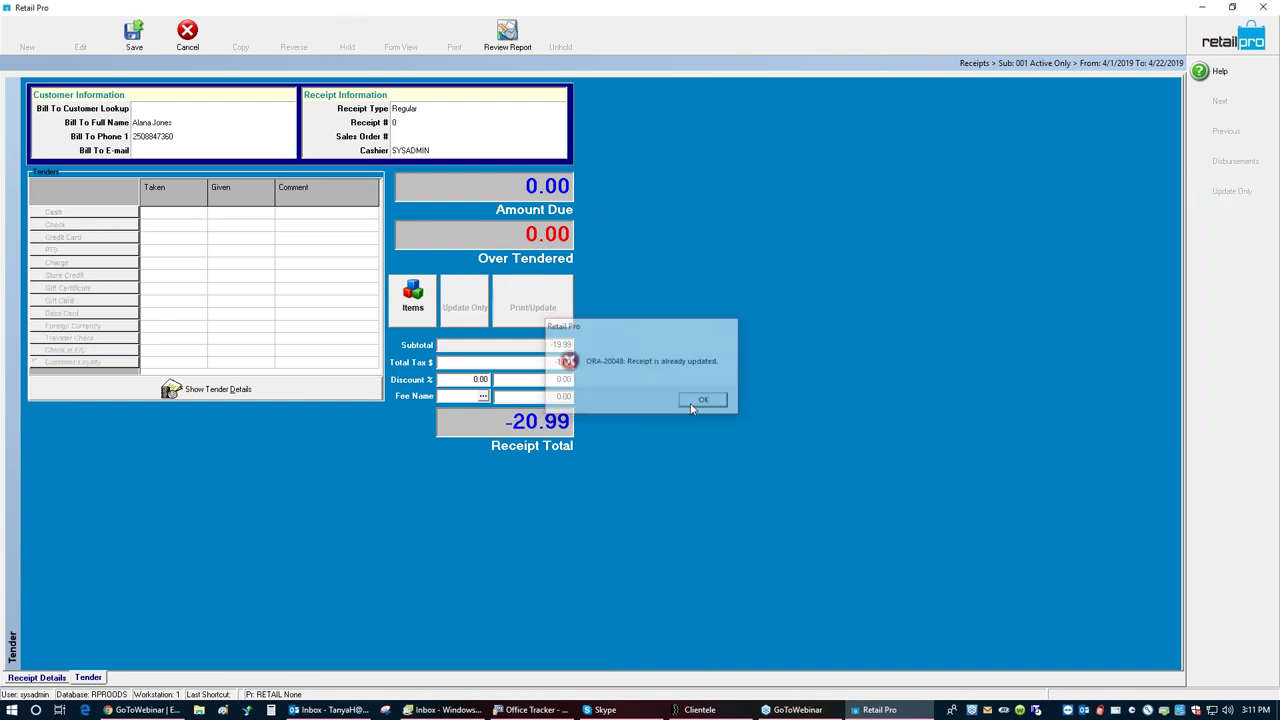
{"action": "left_click", "coordinate": [134, 36]}
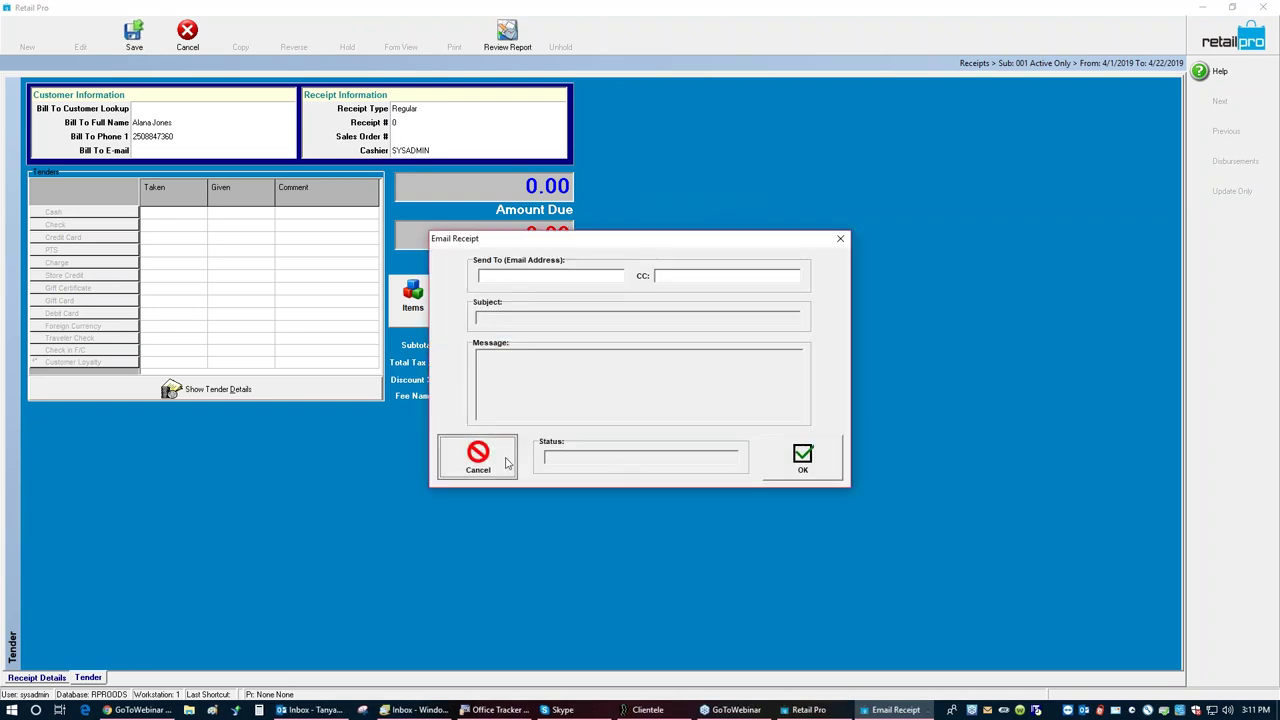
{"action": "left_click", "coordinate": [505, 462]}
{"action": "left_click", "coordinate": [27, 35]}
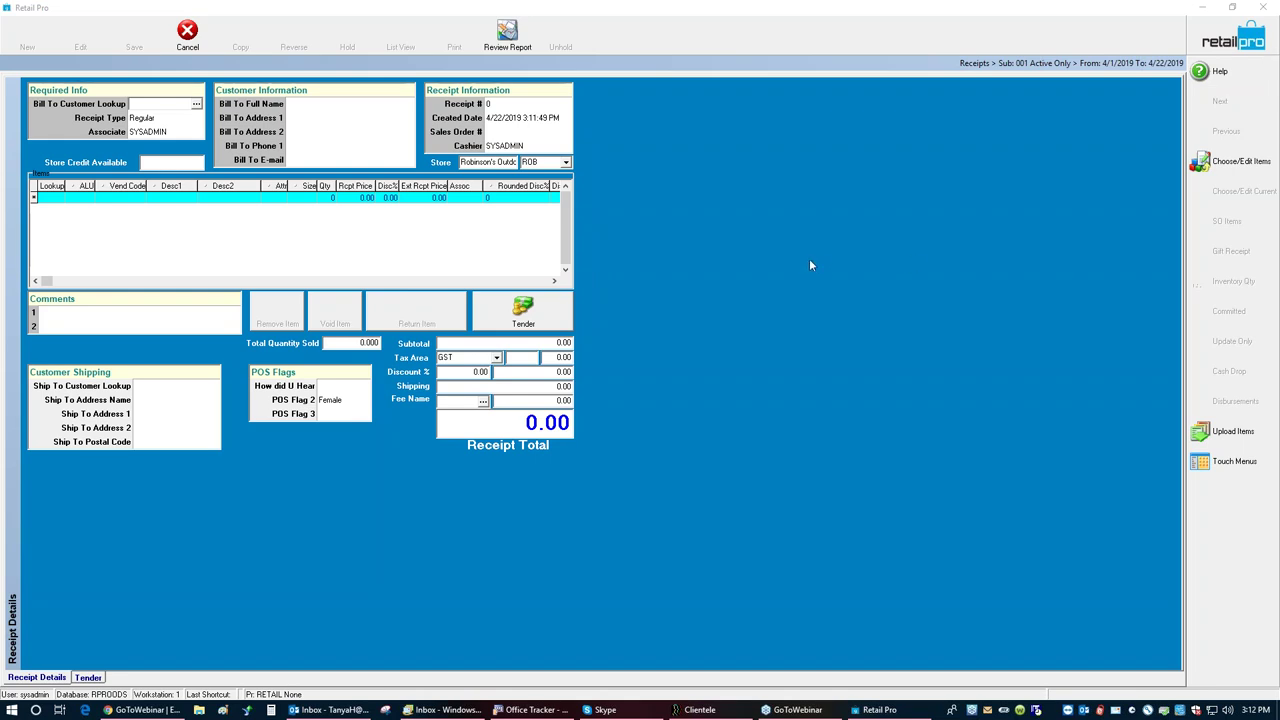
Step: Filter inventory on 'mns' and add the MNS 'IKOI size 13.0 item with quantity 1
{"action": "left_click", "coordinate": [1219, 175]}
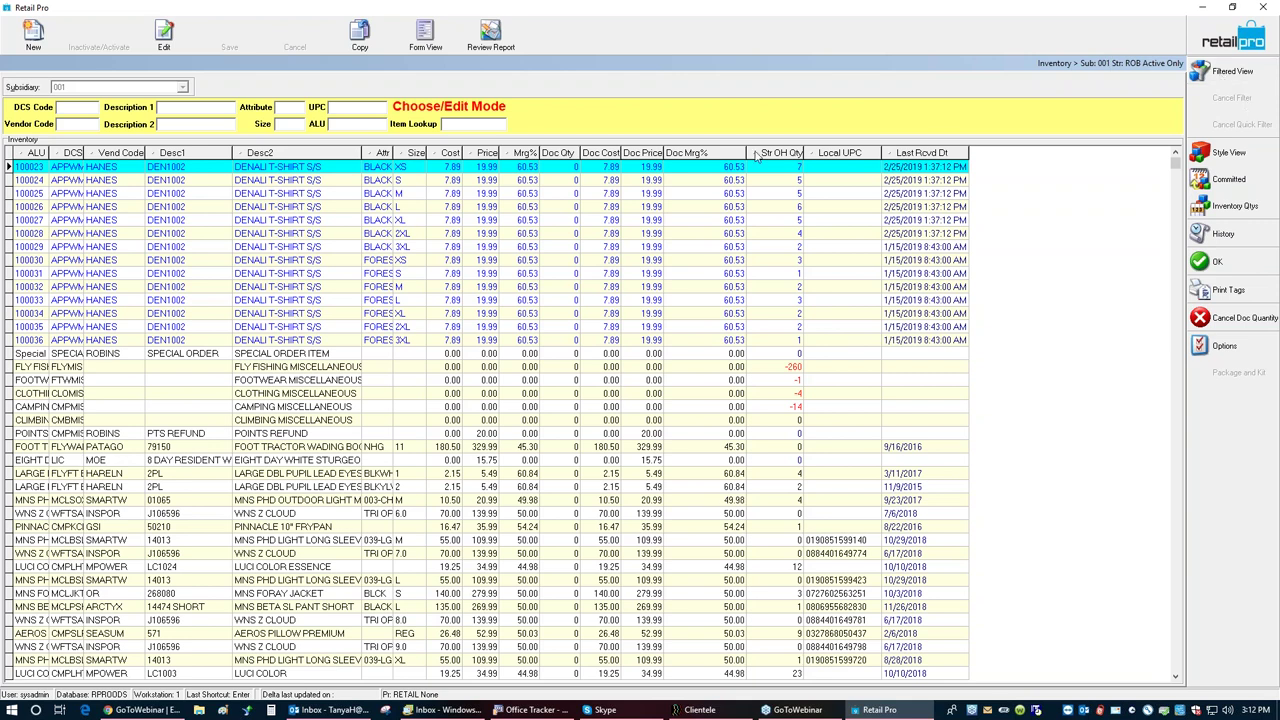
{"action": "left_click", "coordinate": [173, 107]}
{"action": "type", "text": "mns"}
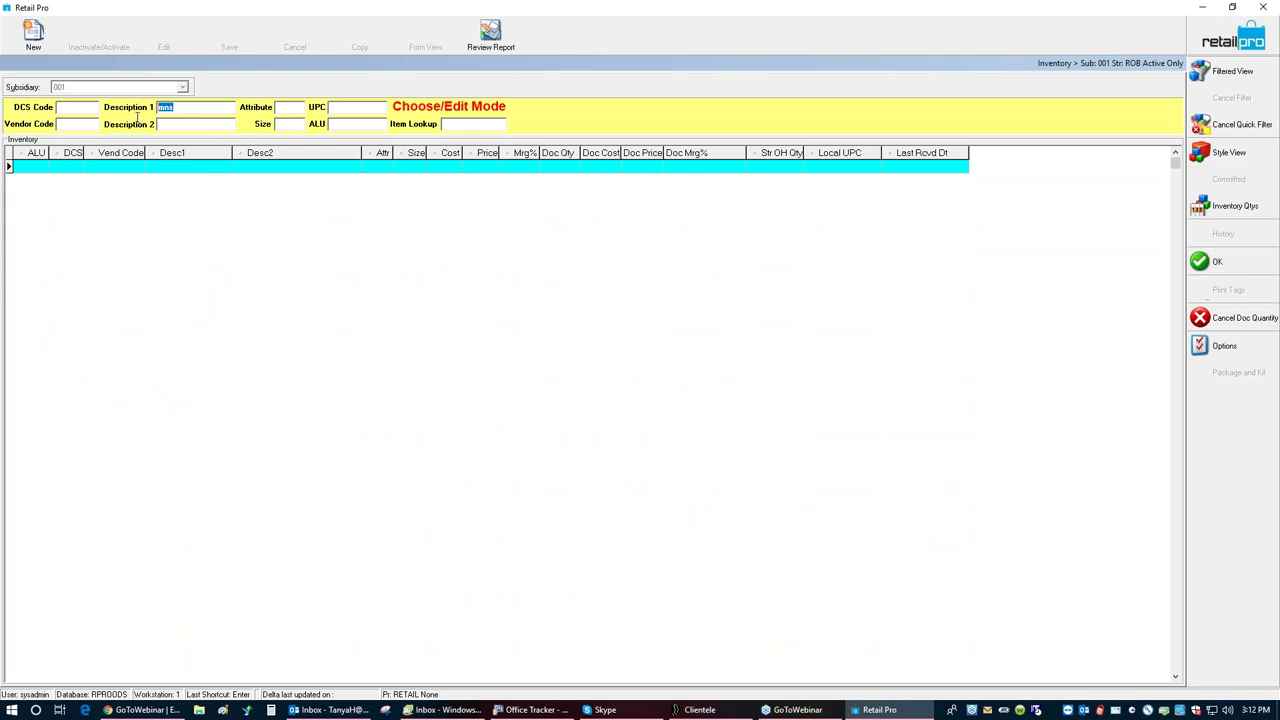
{"action": "key", "text": "BackSpace"}
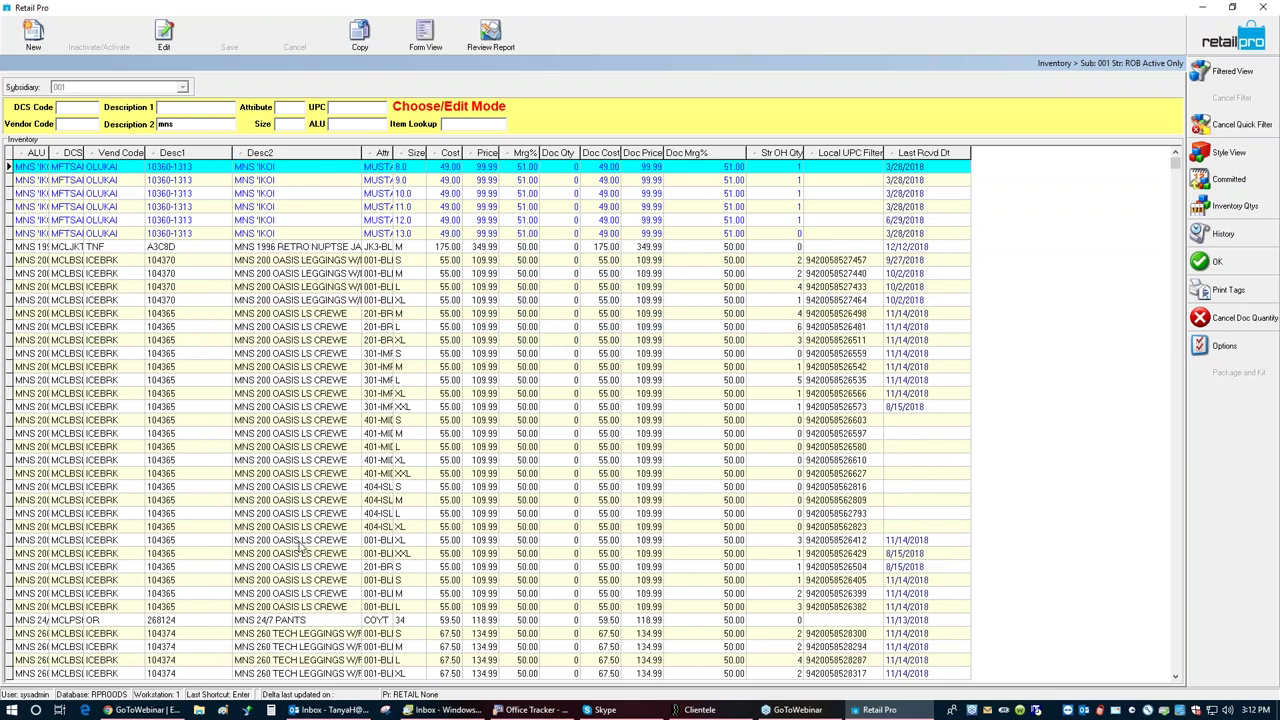
{"action": "left_click", "coordinate": [283, 236]}
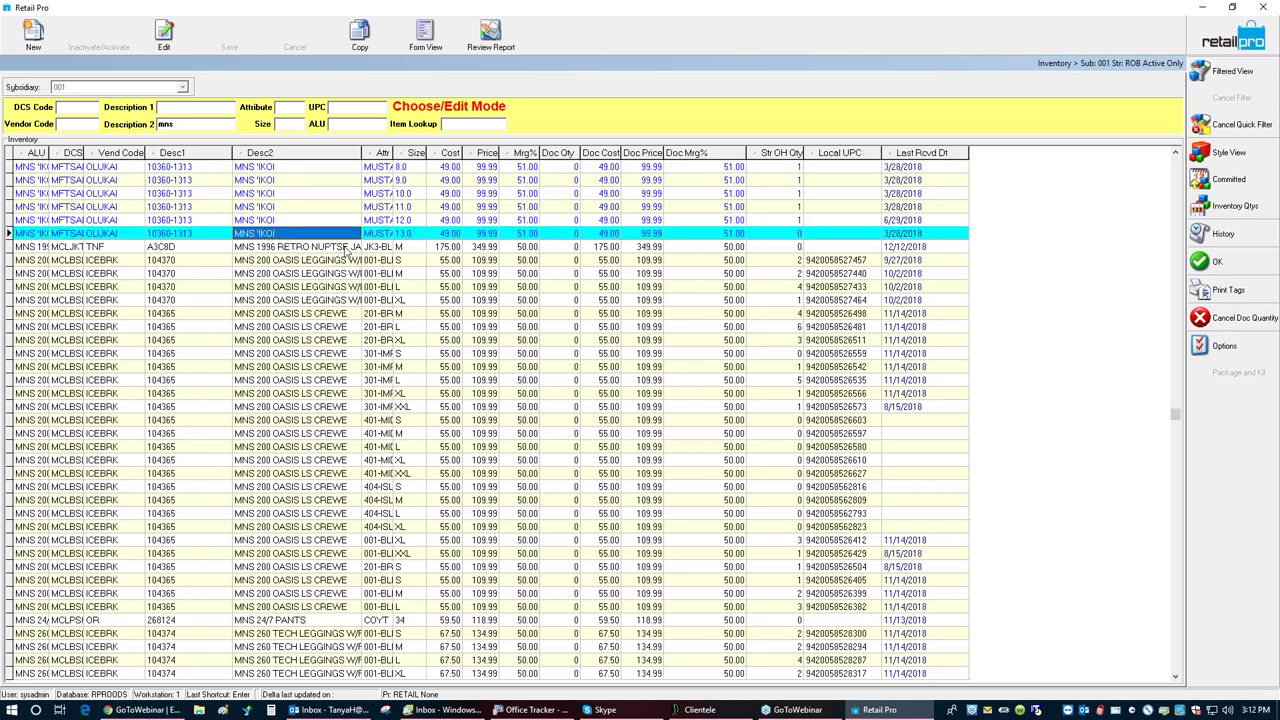
{"action": "left_click", "coordinate": [1240, 260]}
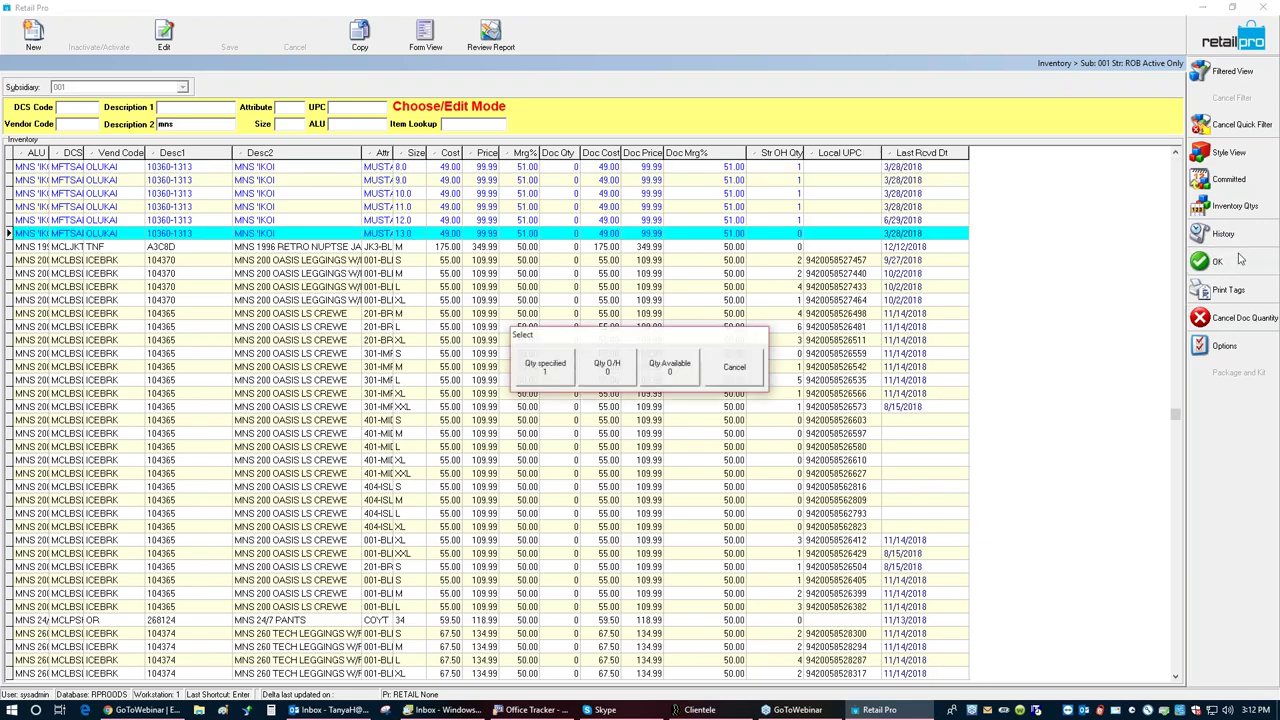
{"action": "left_click", "coordinate": [548, 368]}
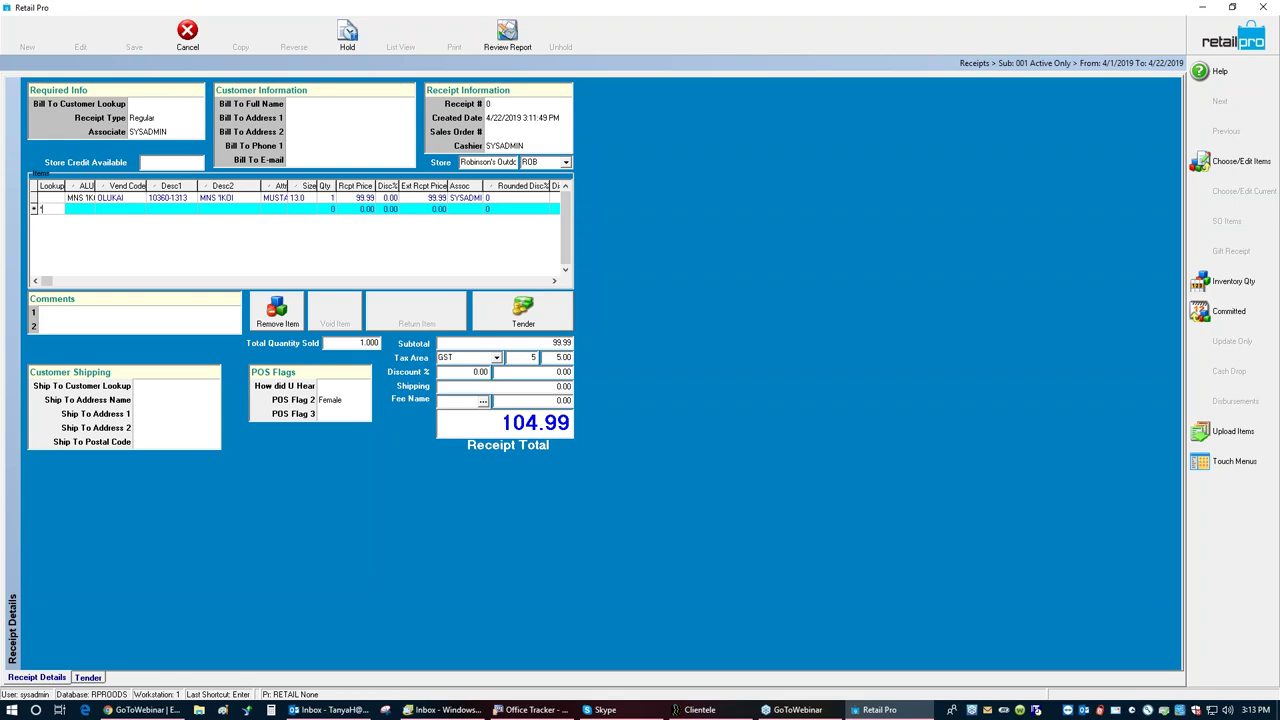
Step: Look up *mns* and add the MNS KATANA size 41.5 item to the receipt
{"action": "type", "text": "*mns*"}
{"action": "key", "text": "Return"}
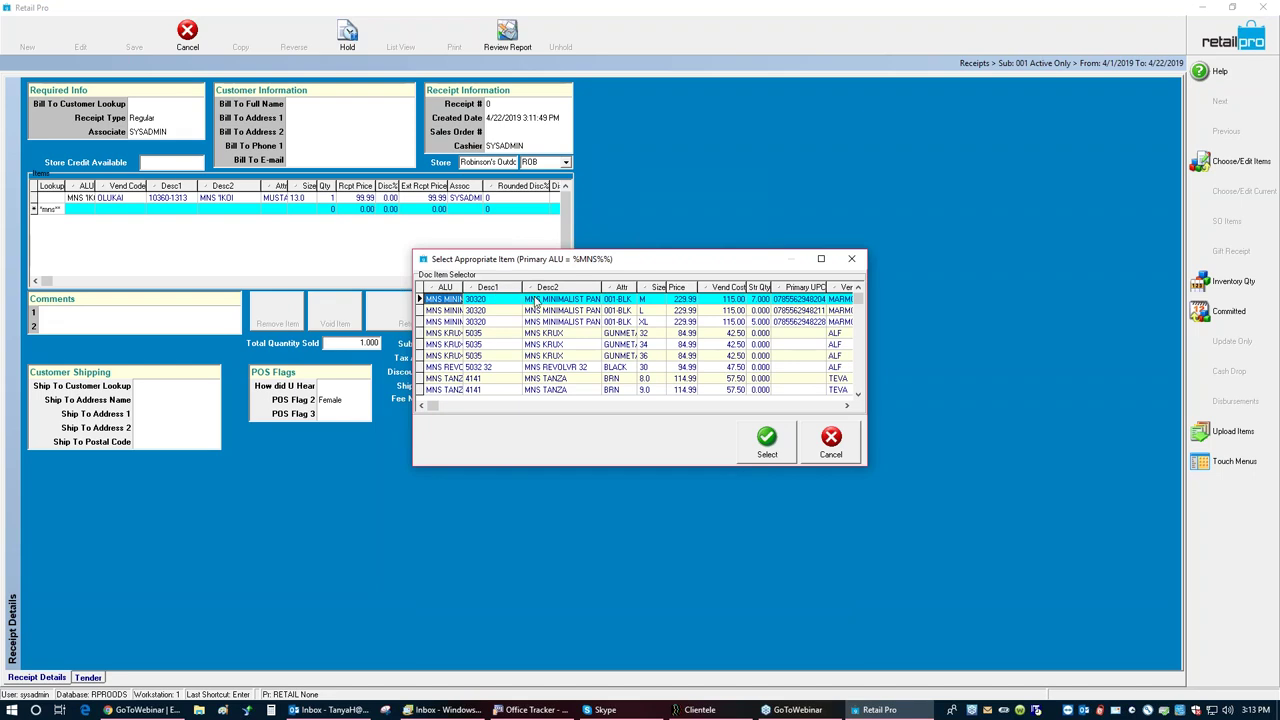
{"action": "left_click", "coordinate": [857, 395]}
{"action": "left_click_drag", "start_coordinate": [857, 395], "coordinate": [857, 397]}
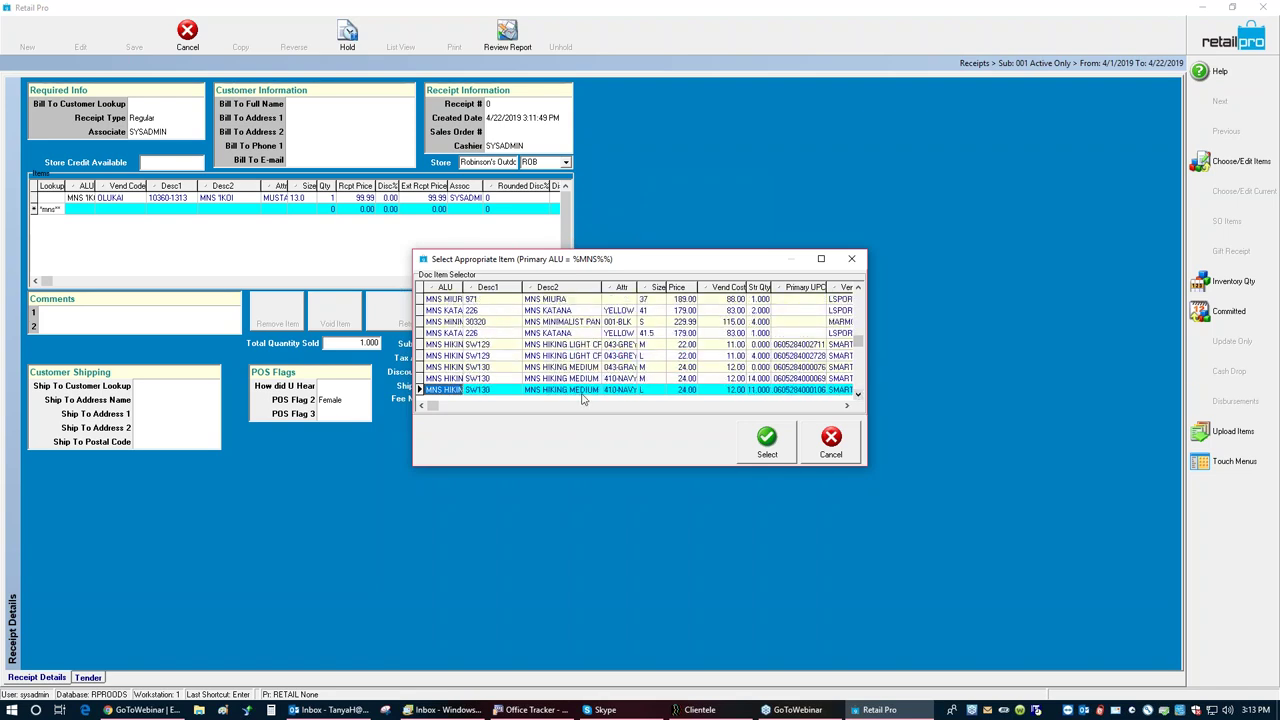
{"action": "left_click", "coordinate": [552, 334]}
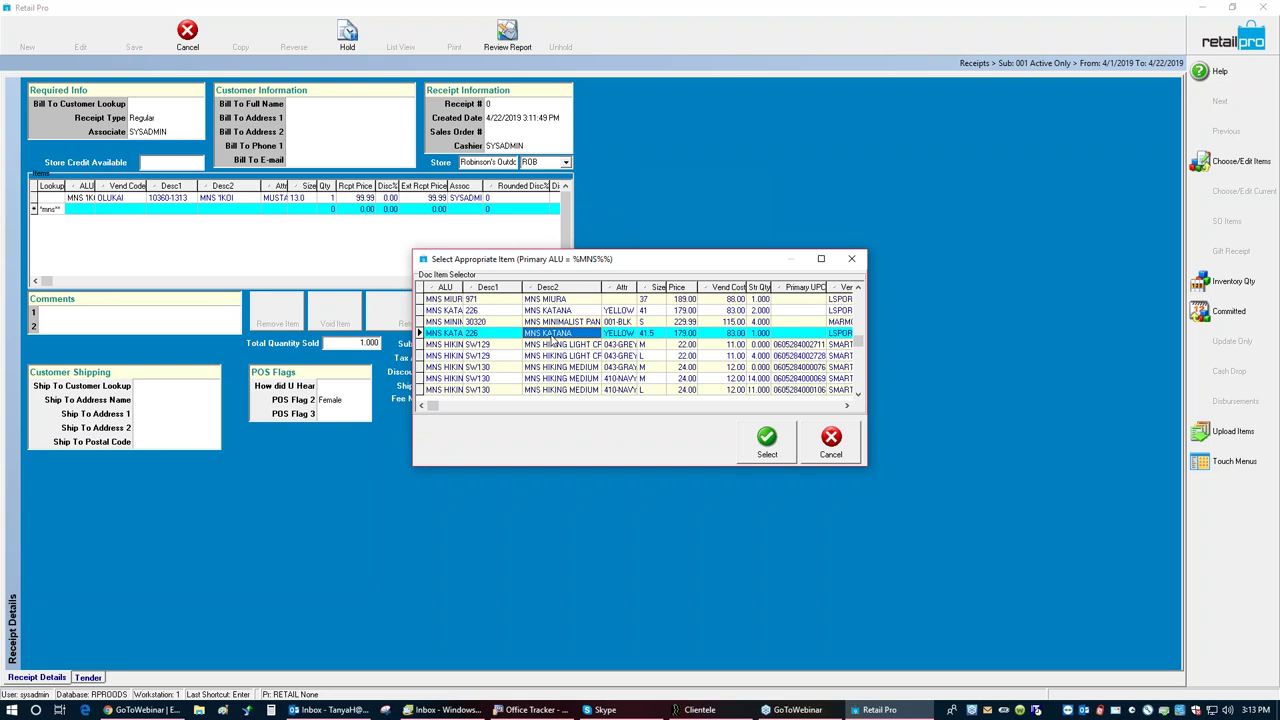
{"action": "left_click", "coordinate": [766, 443]}
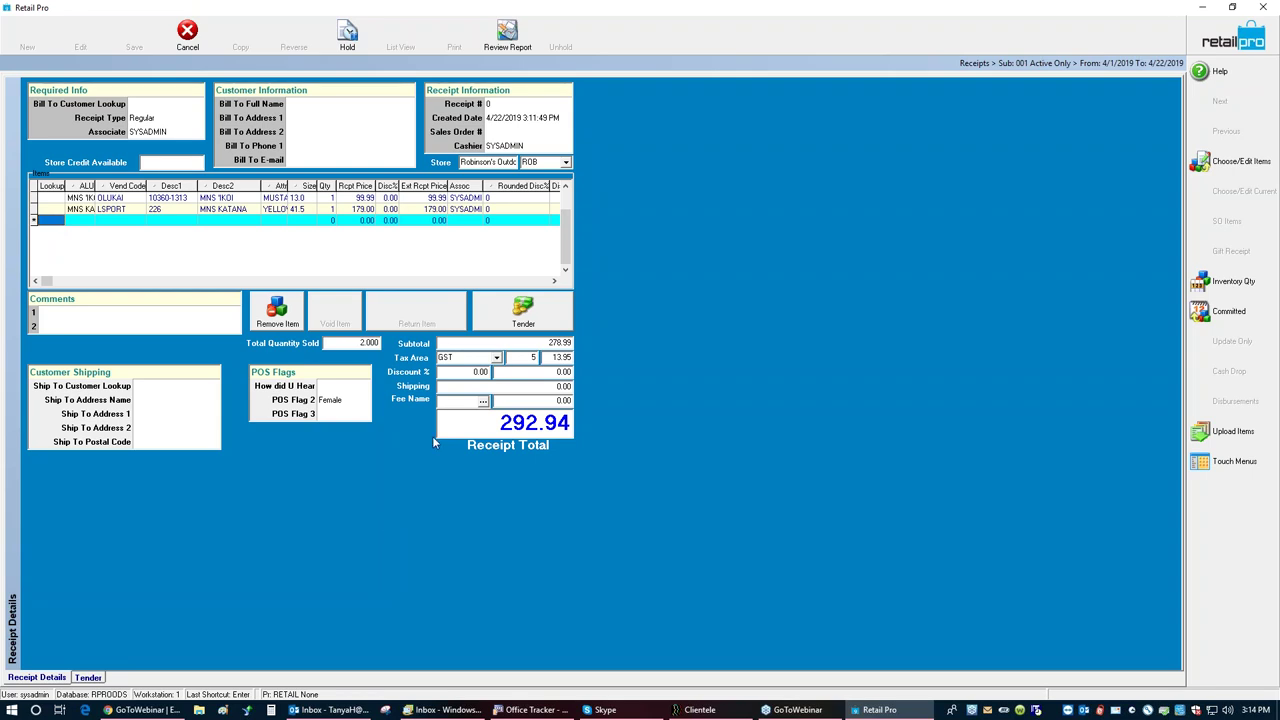
Step: Record a 100.00 MasterCard payment toward the 292.94 total
{"action": "left_click", "coordinate": [517, 315]}
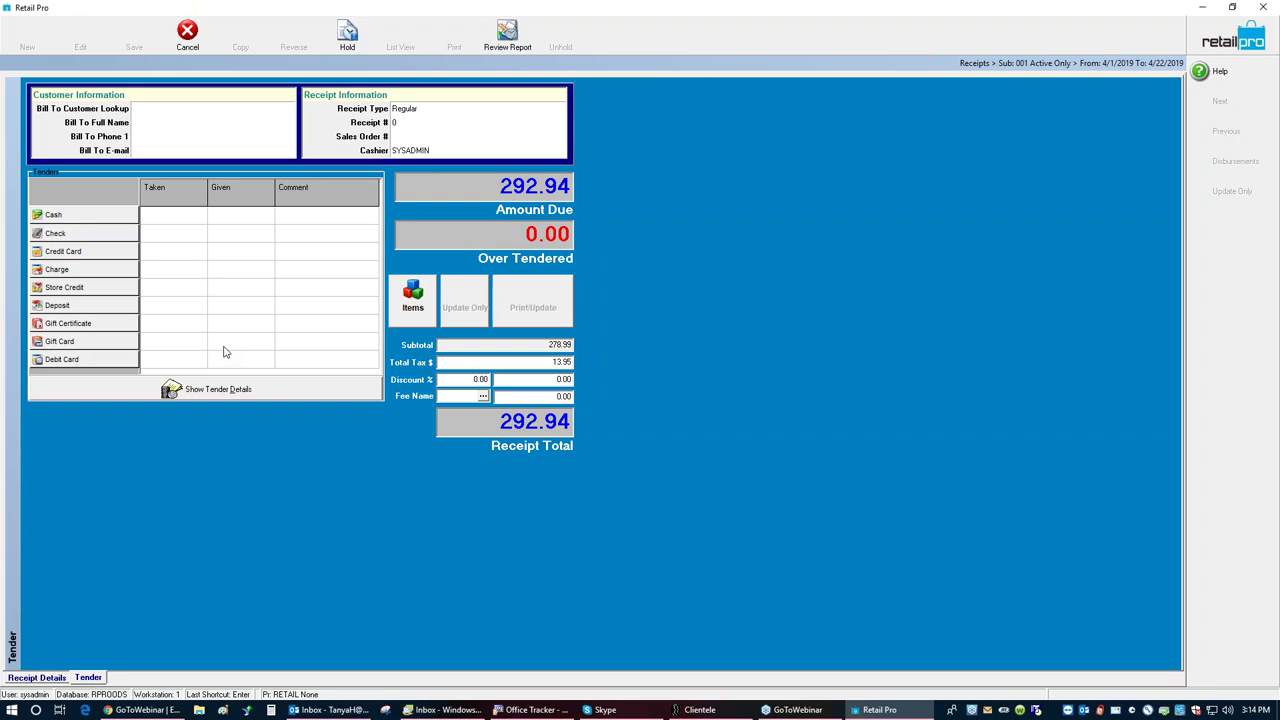
{"action": "left_click", "coordinate": [112, 256]}
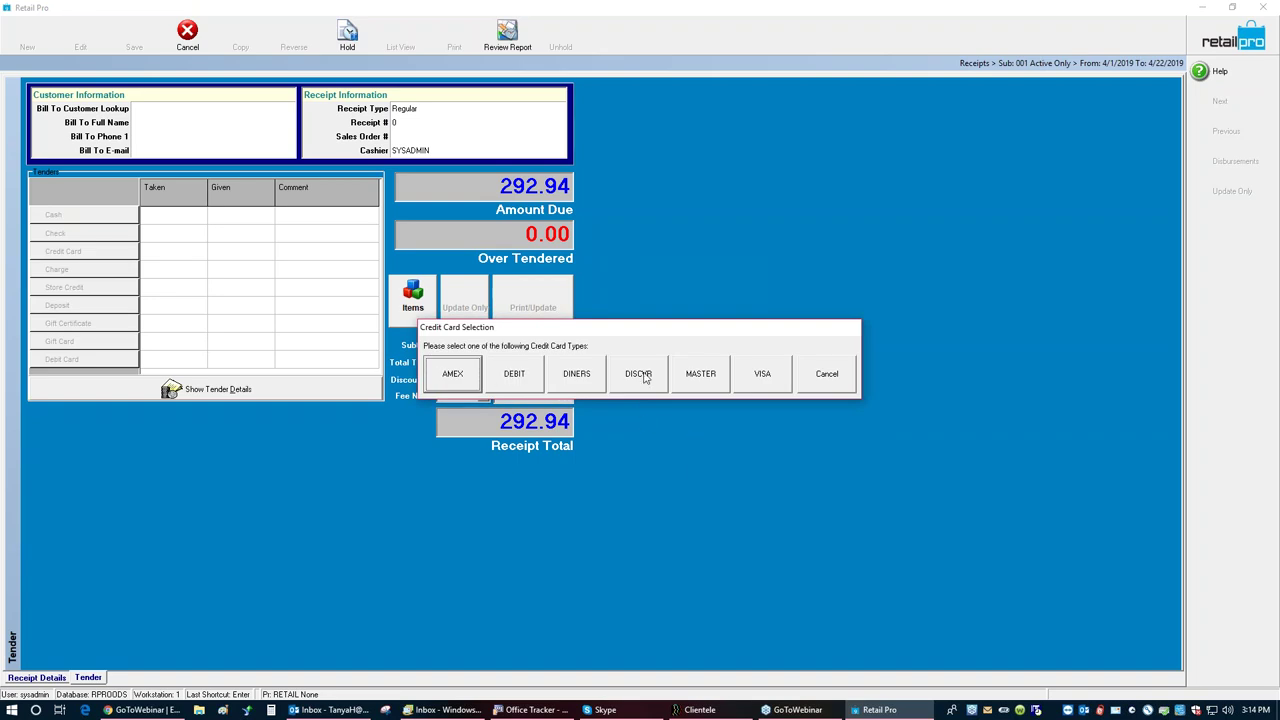
{"action": "left_click", "coordinate": [710, 376]}
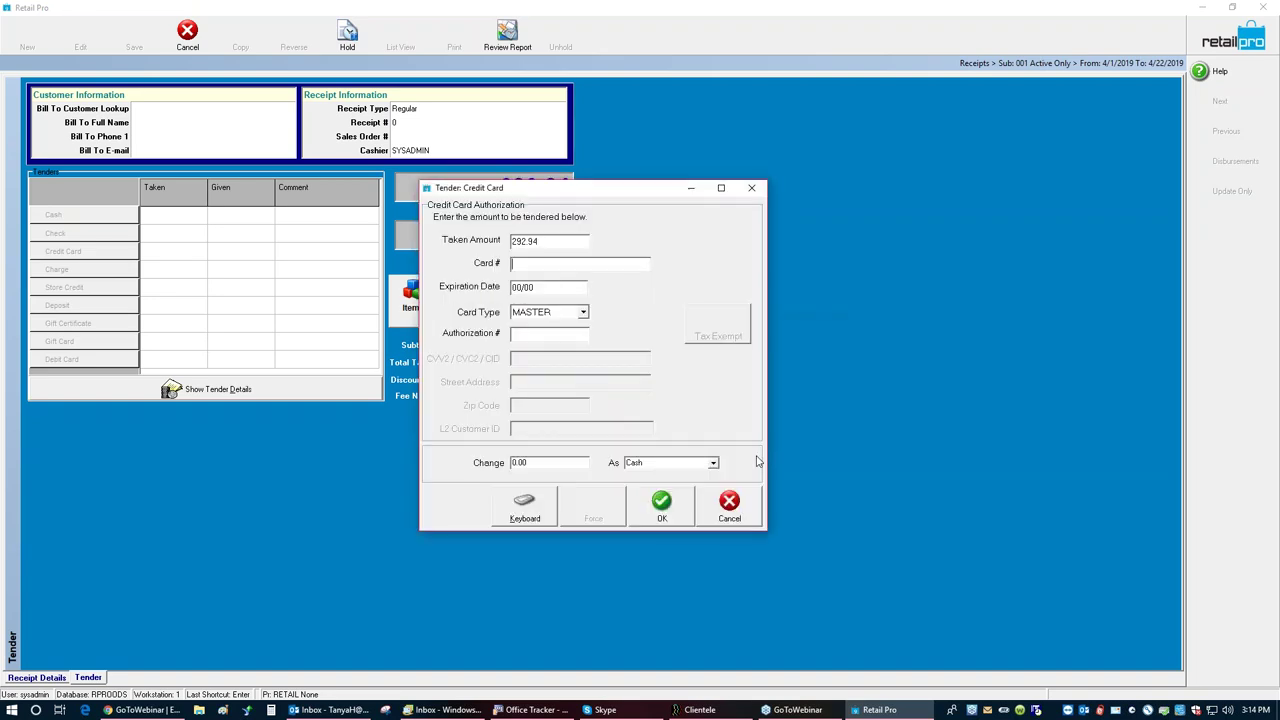
{"action": "type", "text": "100"}
{"action": "left_click", "coordinate": [645, 502]}
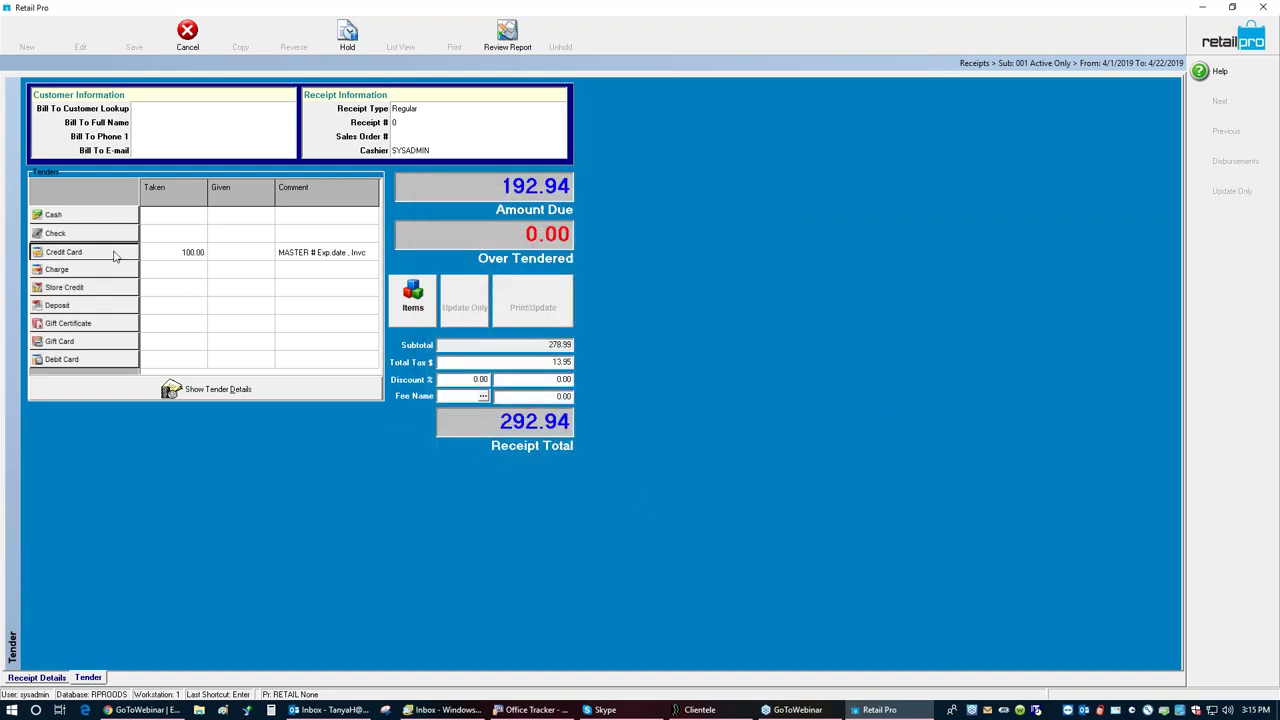
Step: Record a second 100.00 payment on a Visa card
{"action": "left_click", "coordinate": [766, 380]}
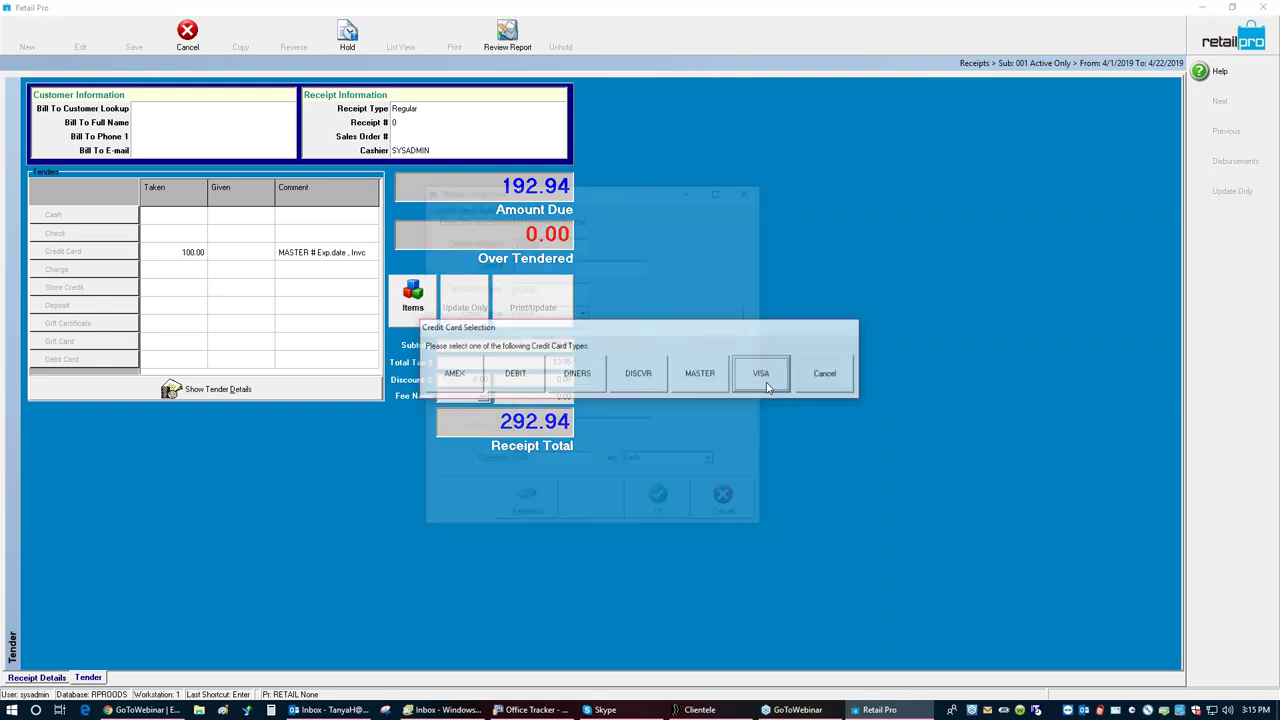
{"action": "double_click", "coordinate": [545, 240]}
{"action": "type", "text": "100"}
{"action": "left_click", "coordinate": [661, 505]}
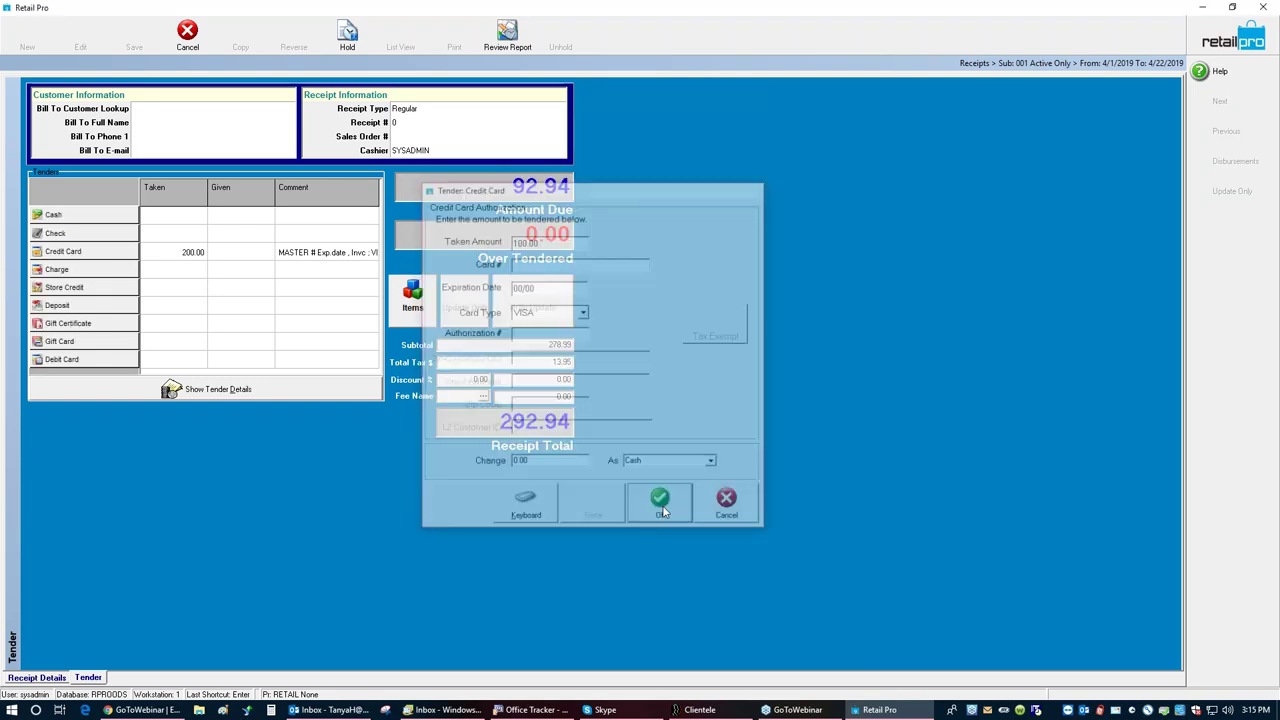
Step: Pay the remainder by Discover card and save the receipt without printing or e-mailing
{"action": "left_click", "coordinate": [114, 251]}
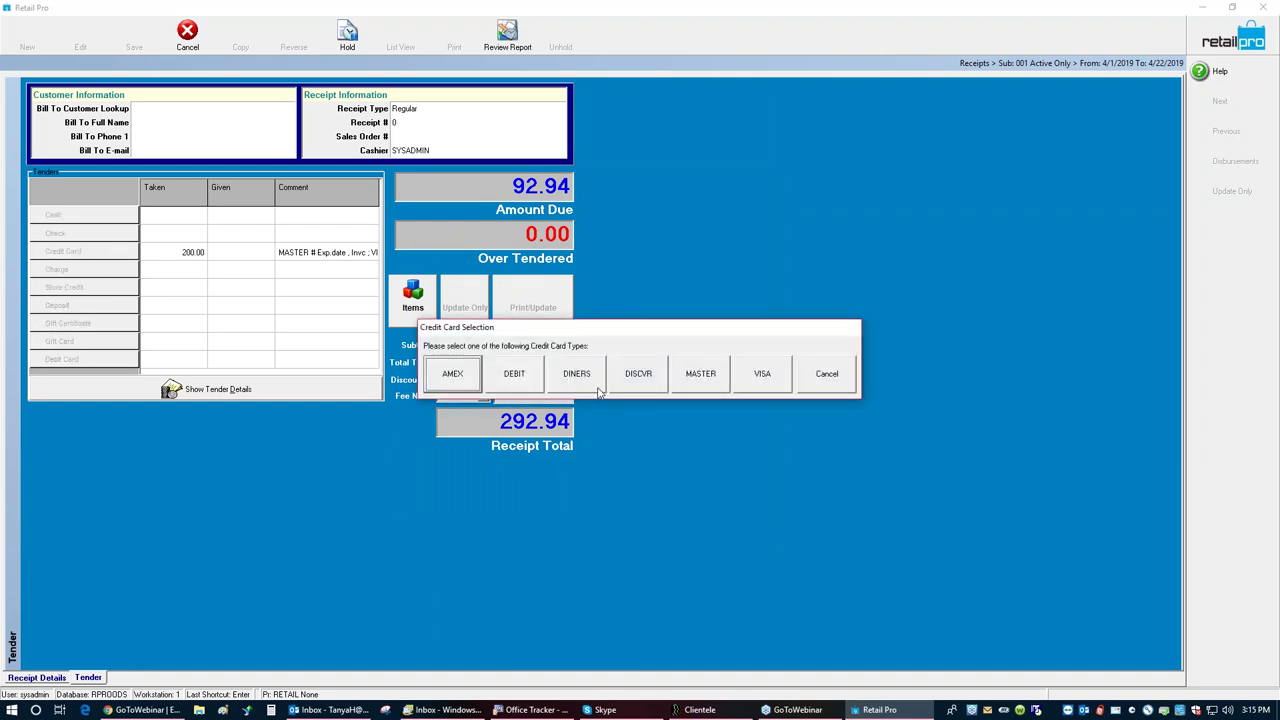
{"action": "left_click", "coordinate": [622, 382]}
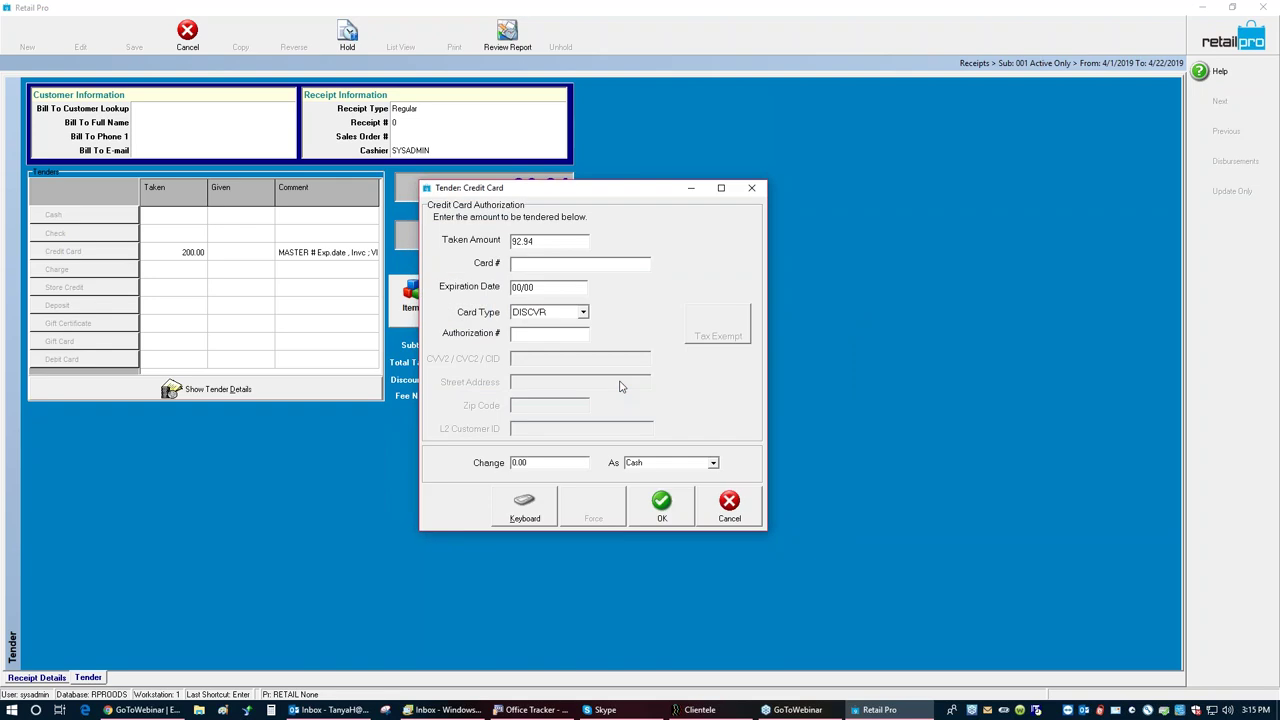
{"action": "left_click", "coordinate": [660, 505]}
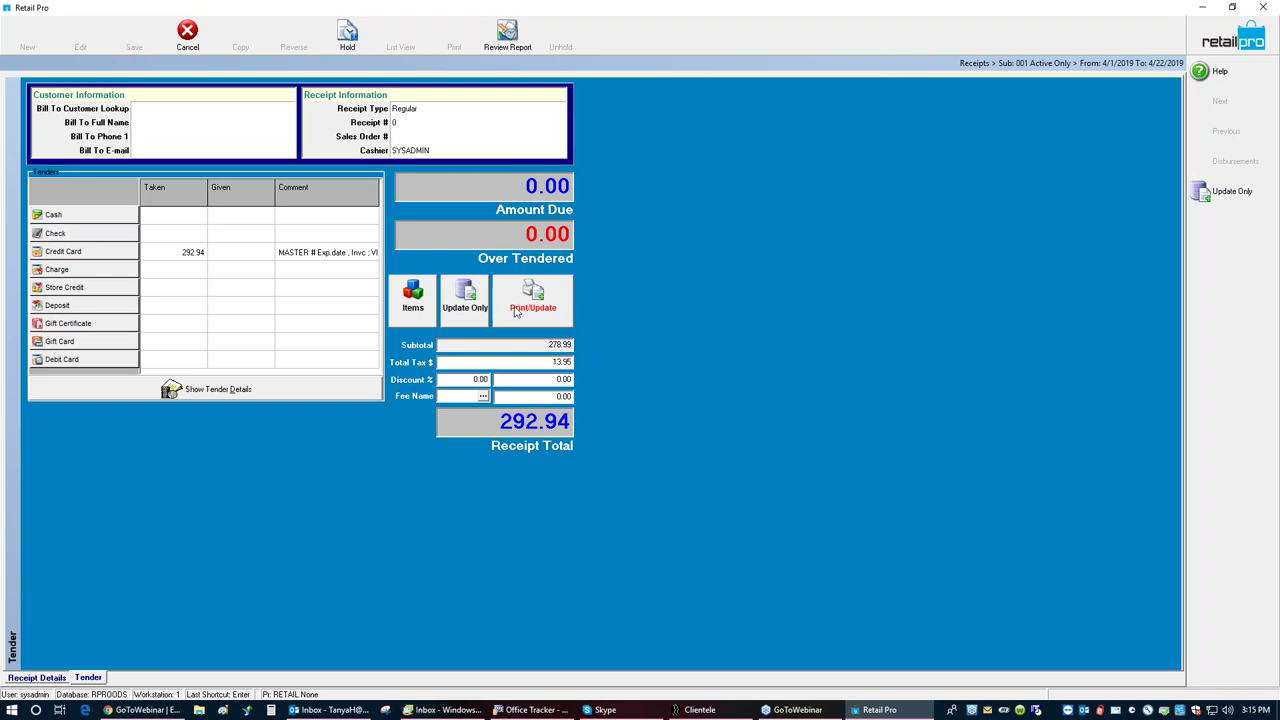
{"action": "left_click", "coordinate": [466, 305]}
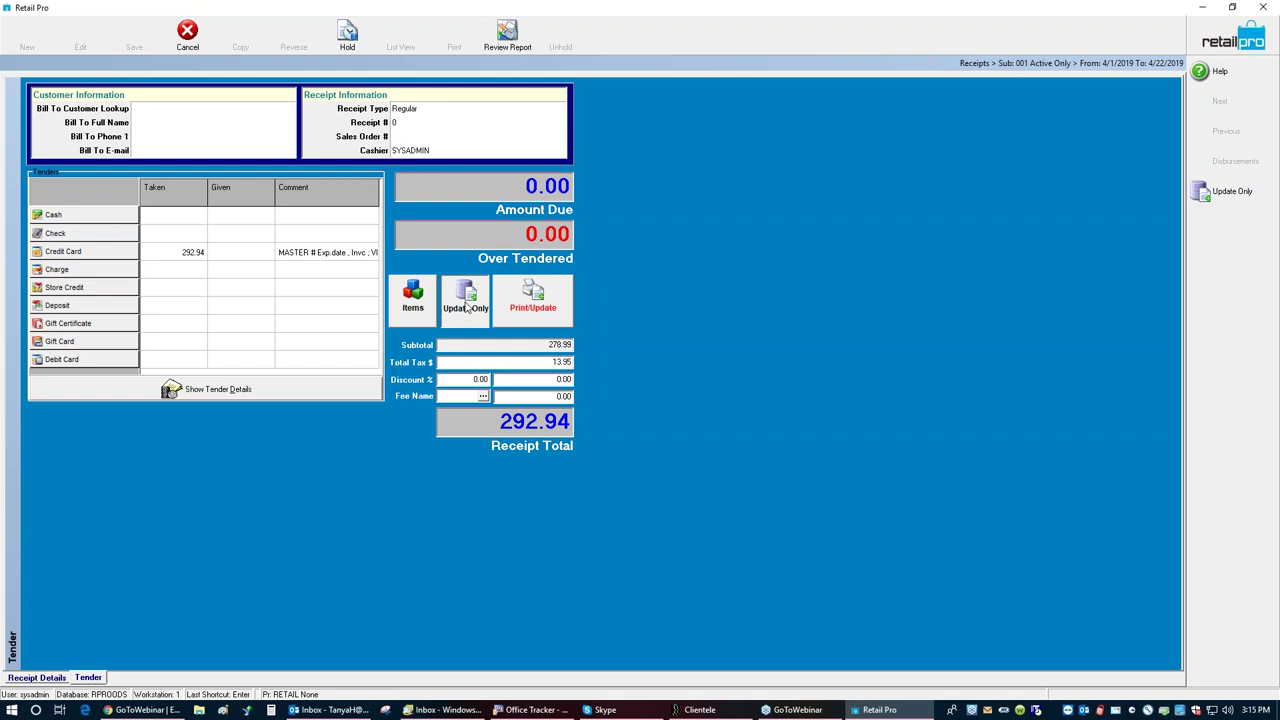
{"action": "left_click", "coordinate": [463, 472]}
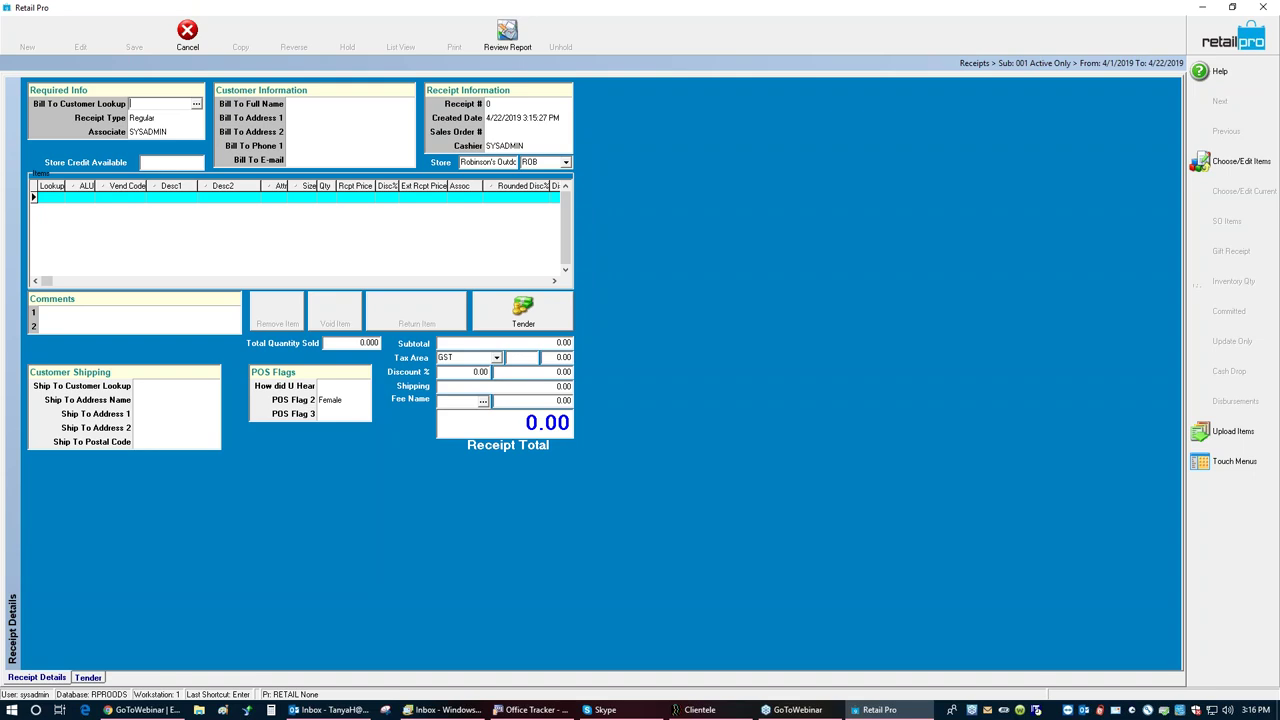
Step: Open the Tender screen for the empty receipt and begin a credit card tender
{"action": "left_click", "coordinate": [516, 310]}
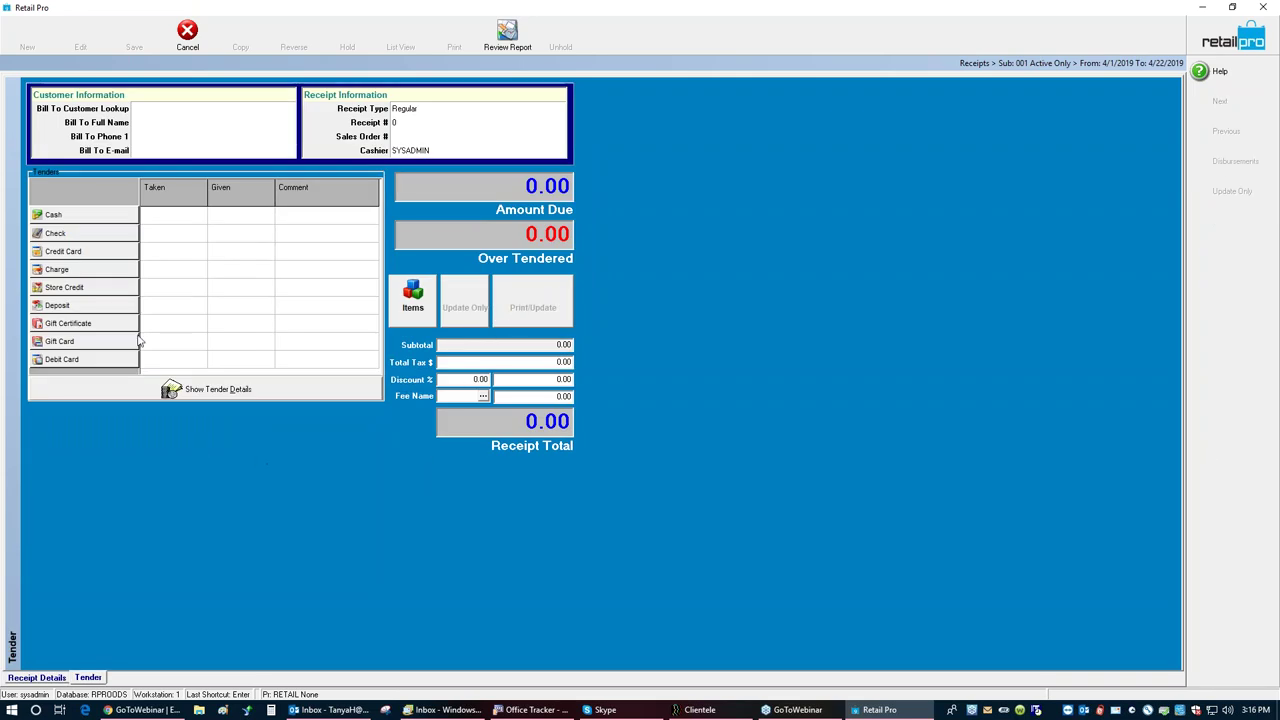
{"action": "left_click", "coordinate": [77, 255]}
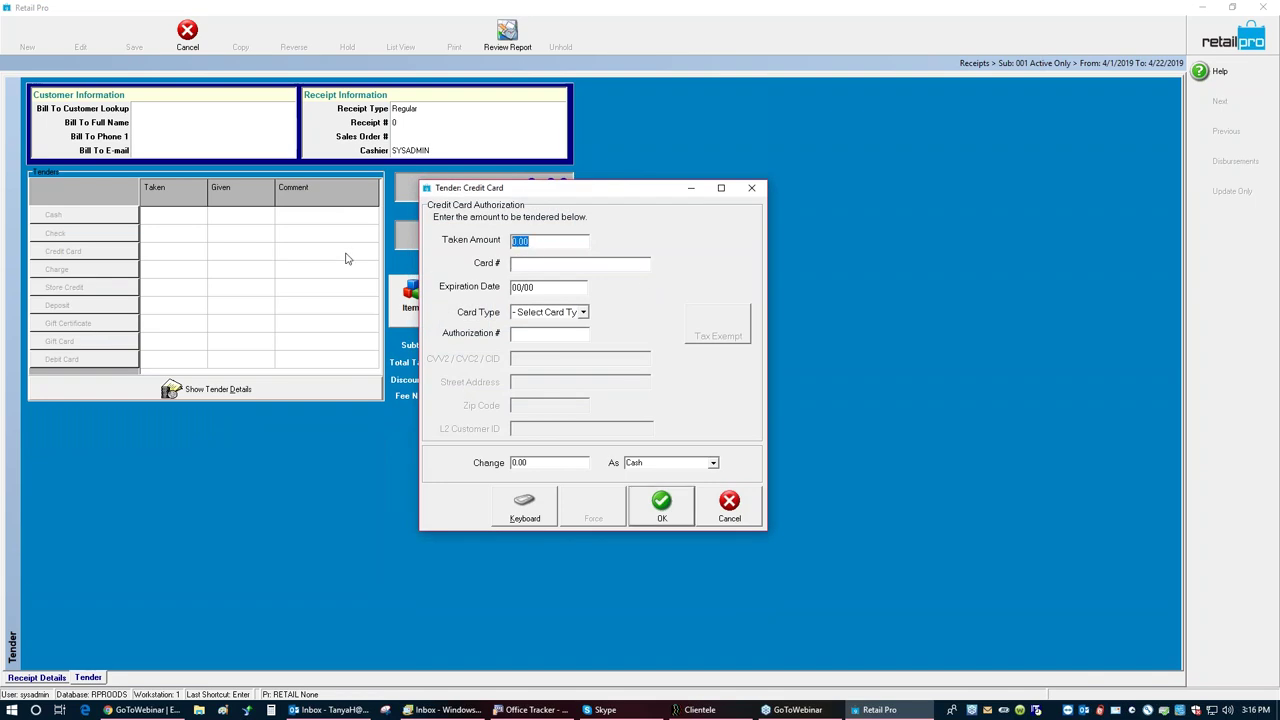
{"action": "type", "text": "200"}
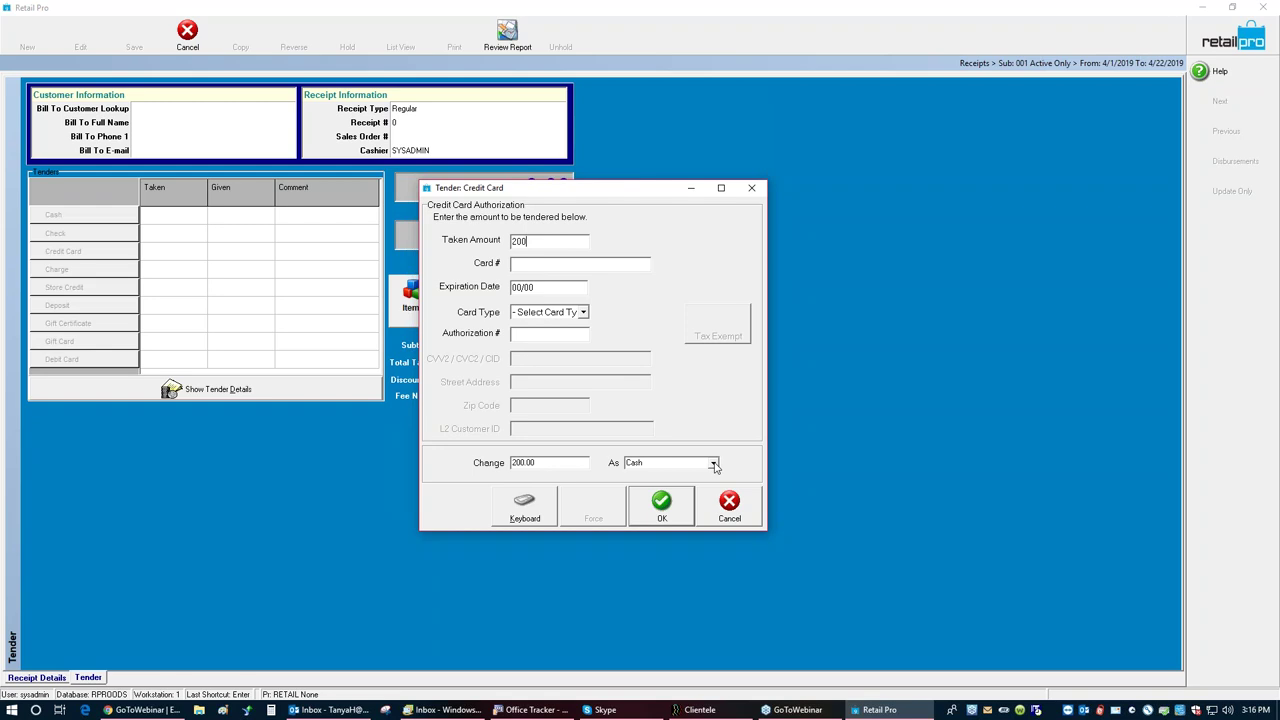
{"action": "left_click", "coordinate": [714, 464]}
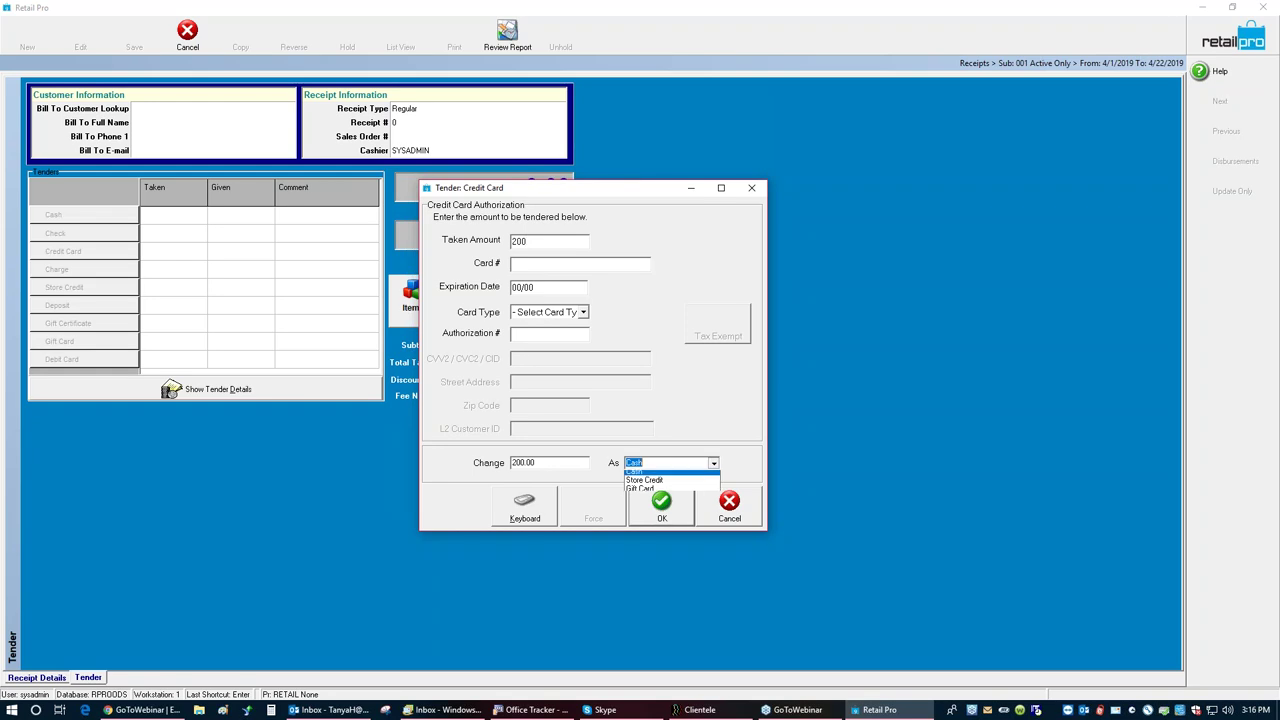
{"action": "left_click", "coordinate": [660, 493]}
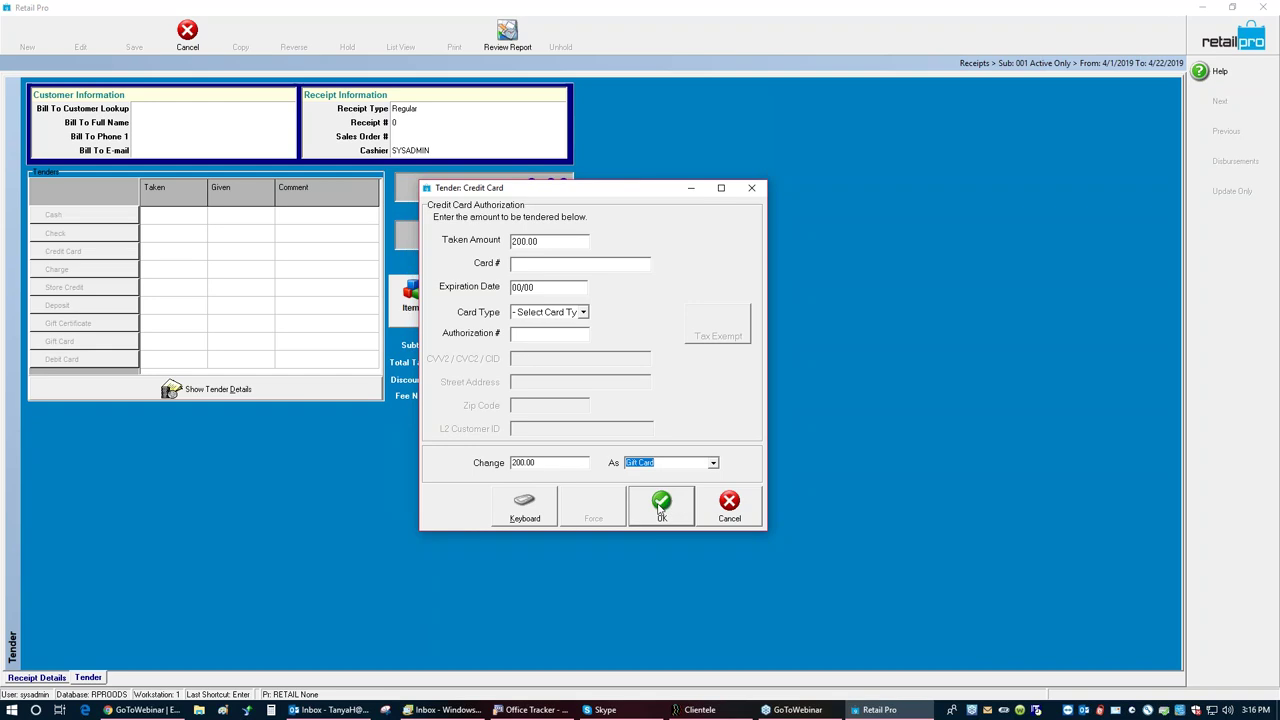
{"action": "left_click", "coordinate": [659, 508]}
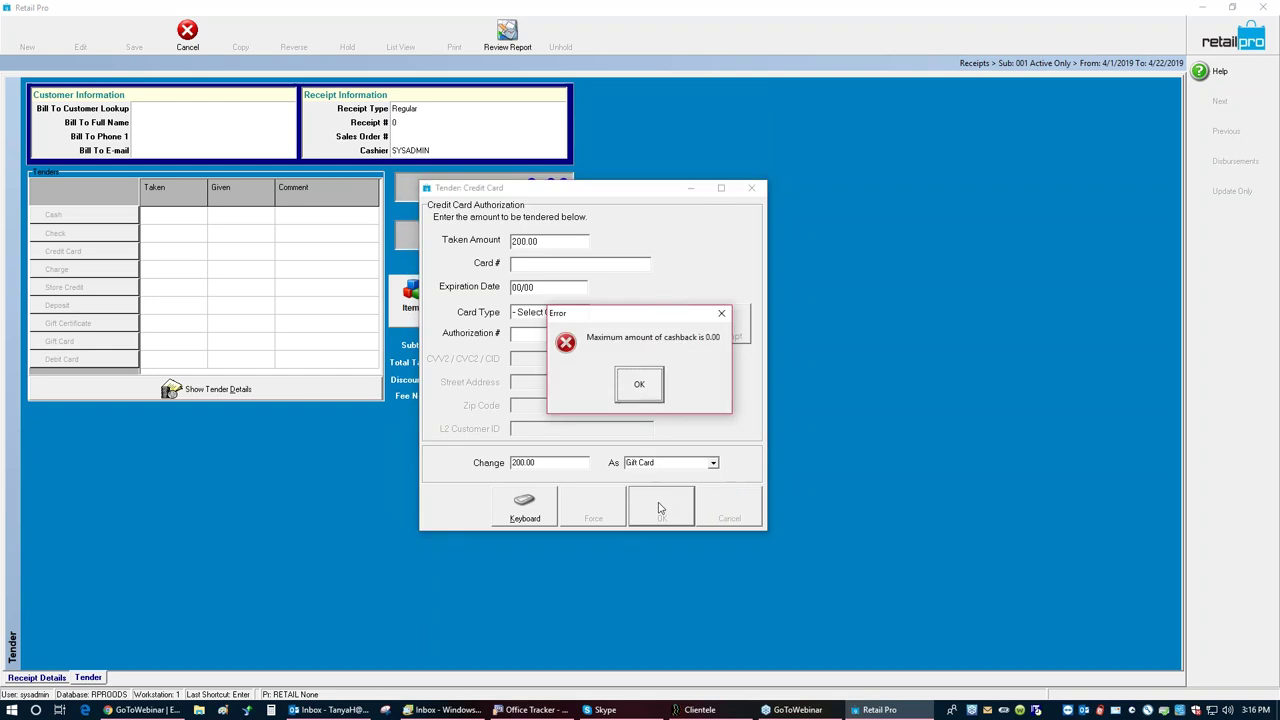
{"action": "left_click", "coordinate": [639, 384]}
{"action": "left_click", "coordinate": [732, 510]}
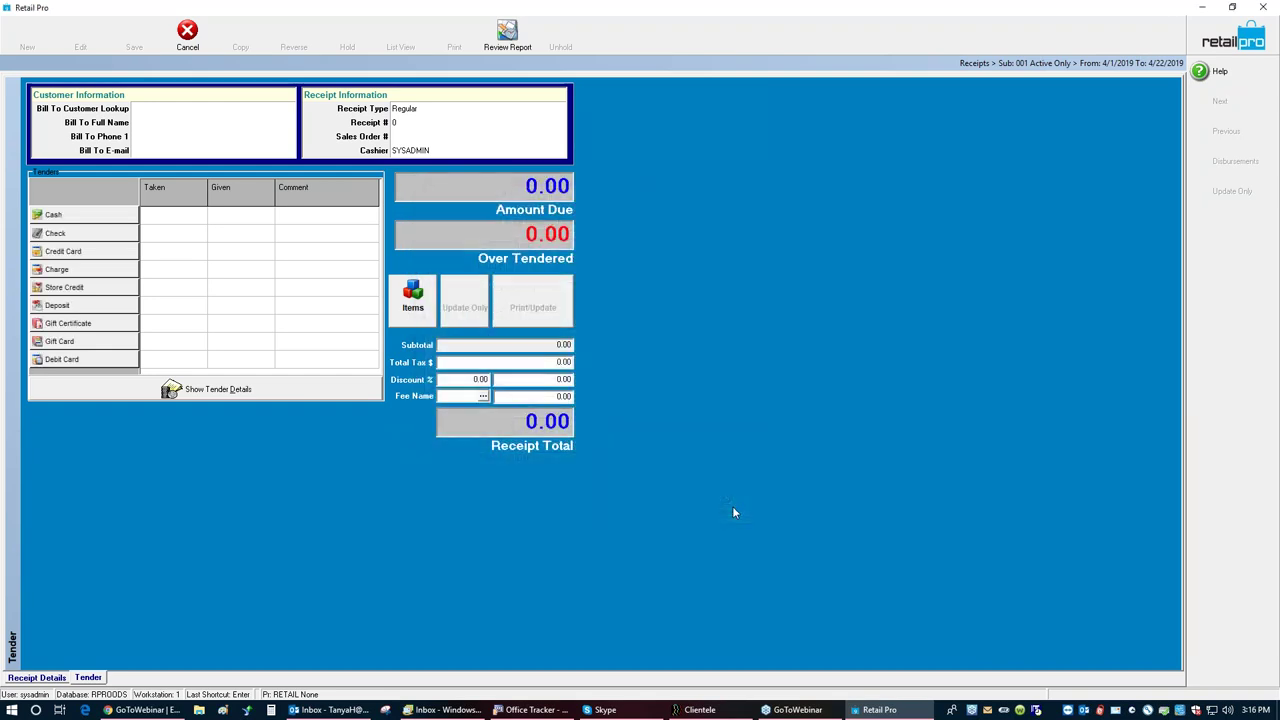
{"action": "left_click", "coordinate": [187, 33]}
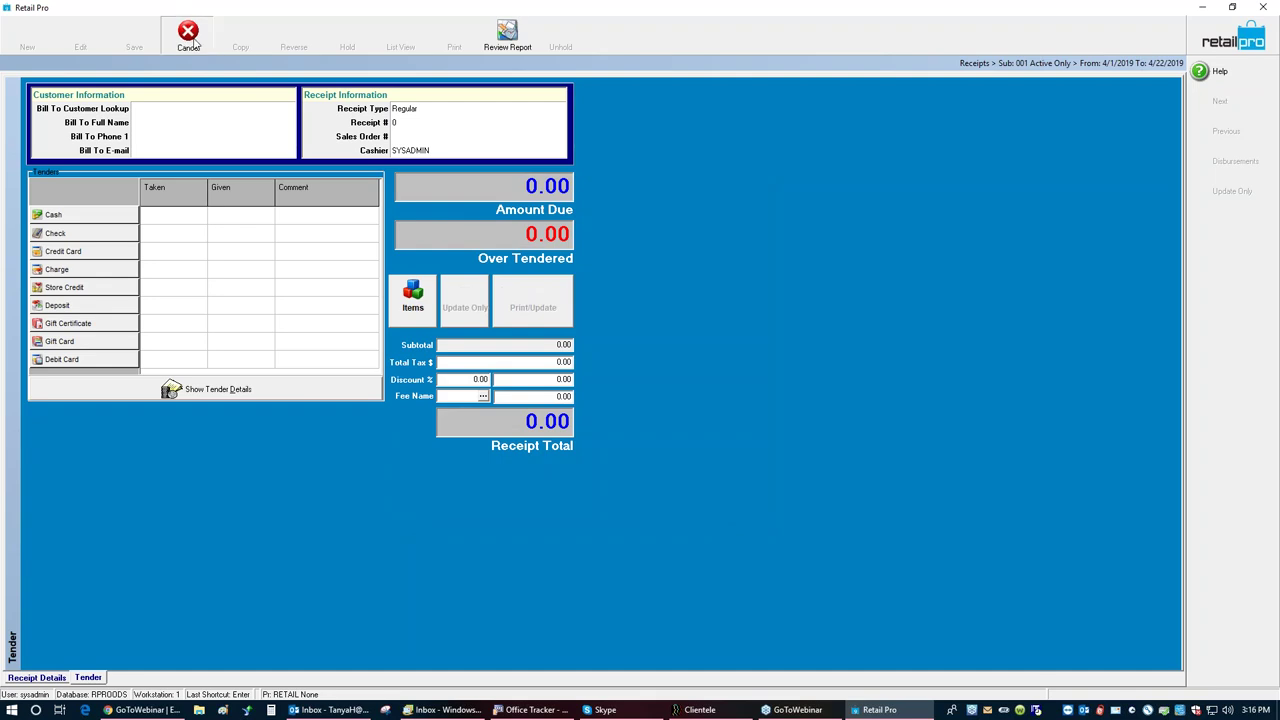
Step: Go to System Preferences > Local Preferences > Point of Sale > Tenders
{"action": "left_click", "coordinate": [1222, 34]}
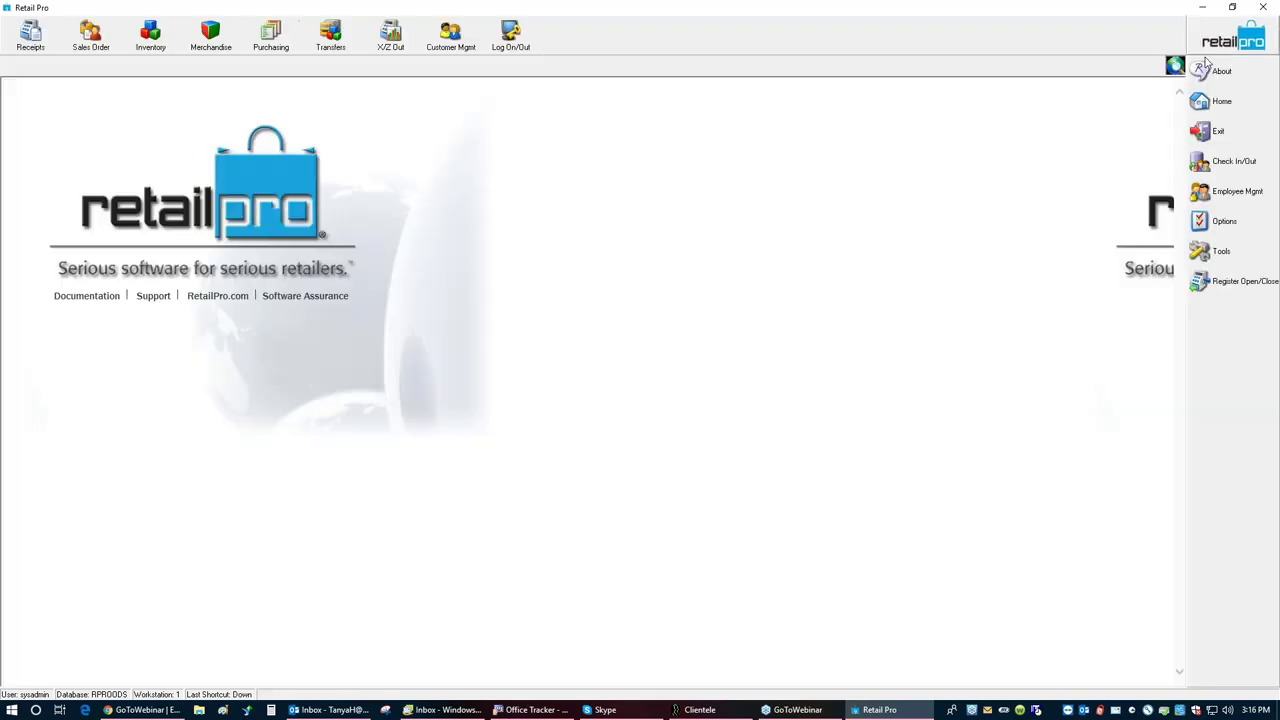
{"action": "left_click", "coordinate": [1236, 229]}
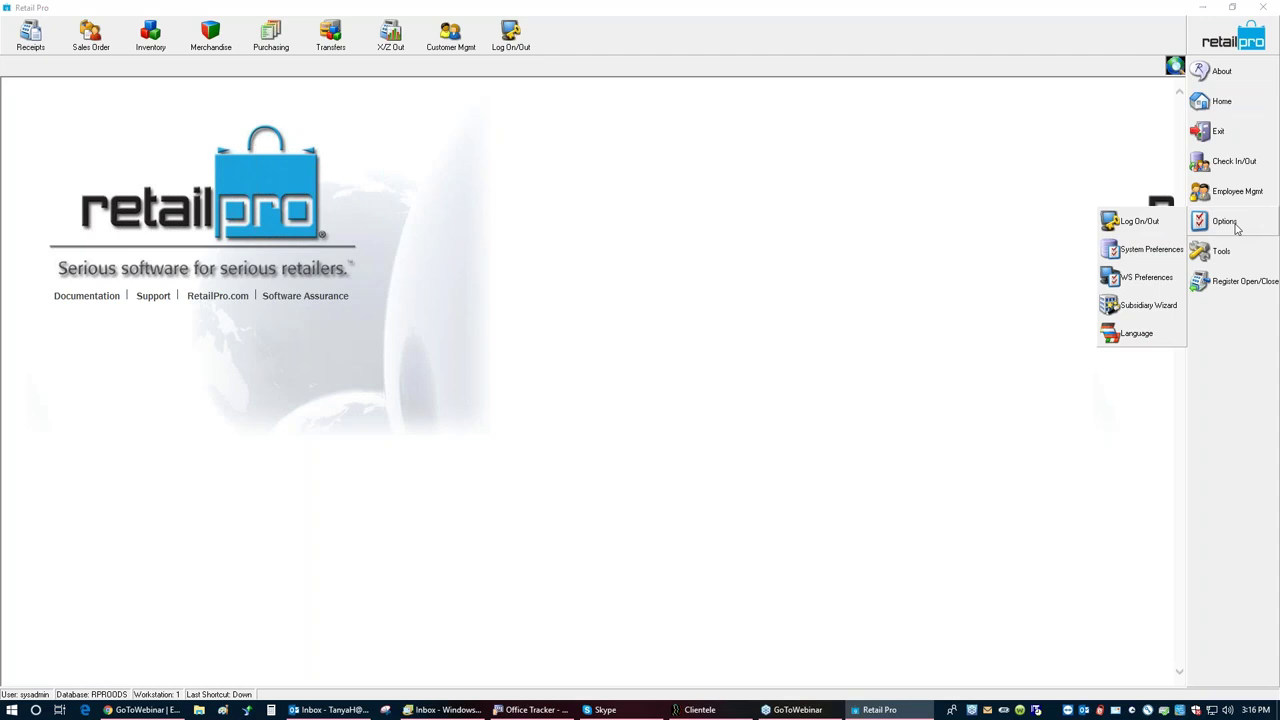
{"action": "left_click", "coordinate": [1142, 253]}
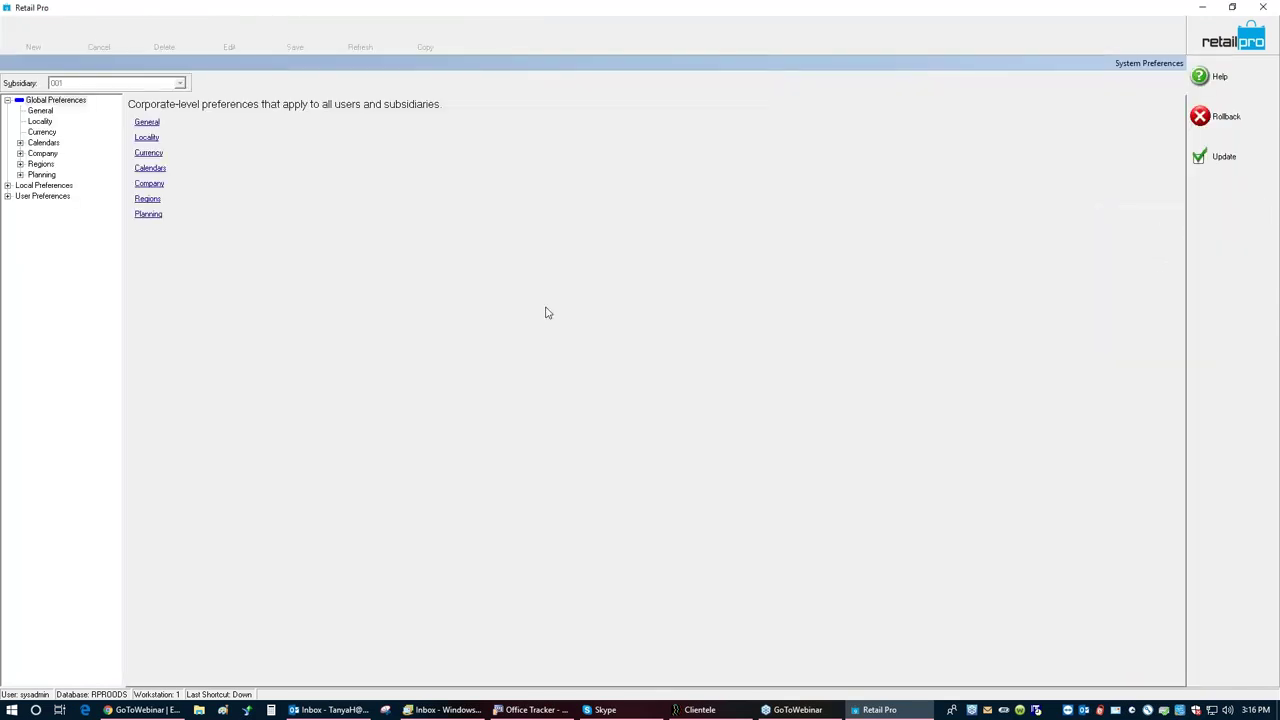
{"action": "left_click", "coordinate": [8, 187]}
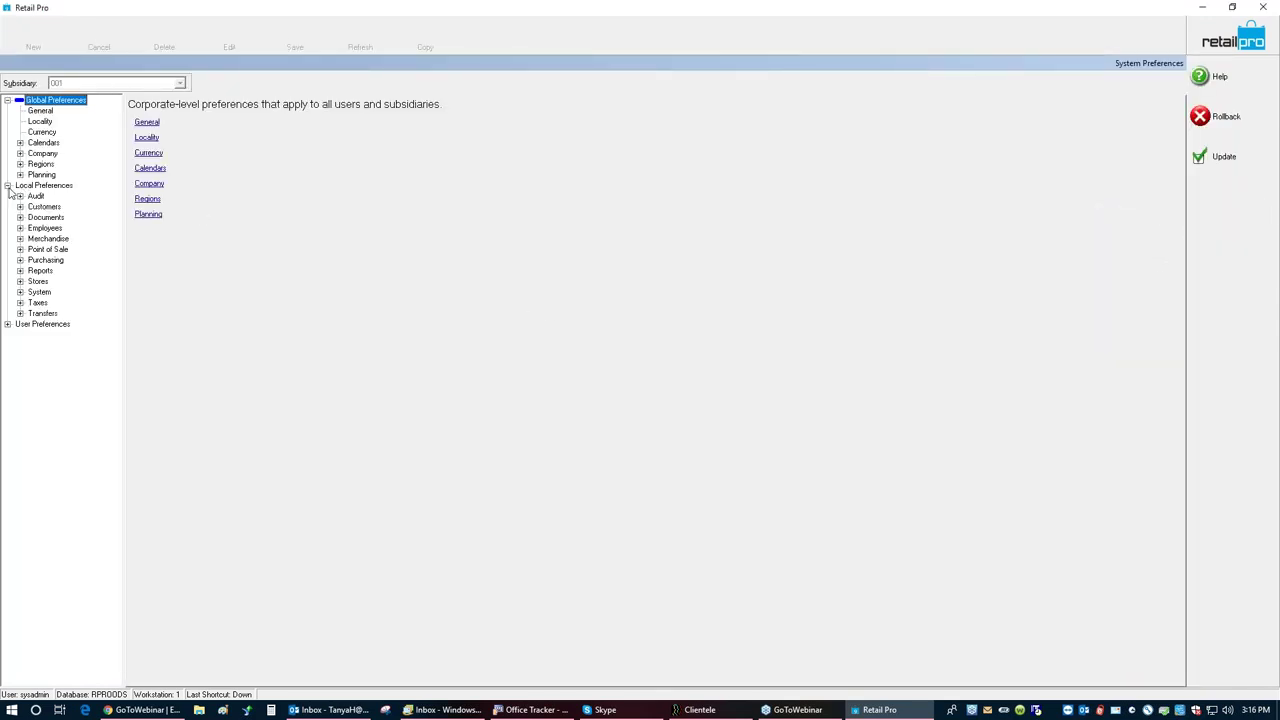
{"action": "left_click", "coordinate": [20, 250]}
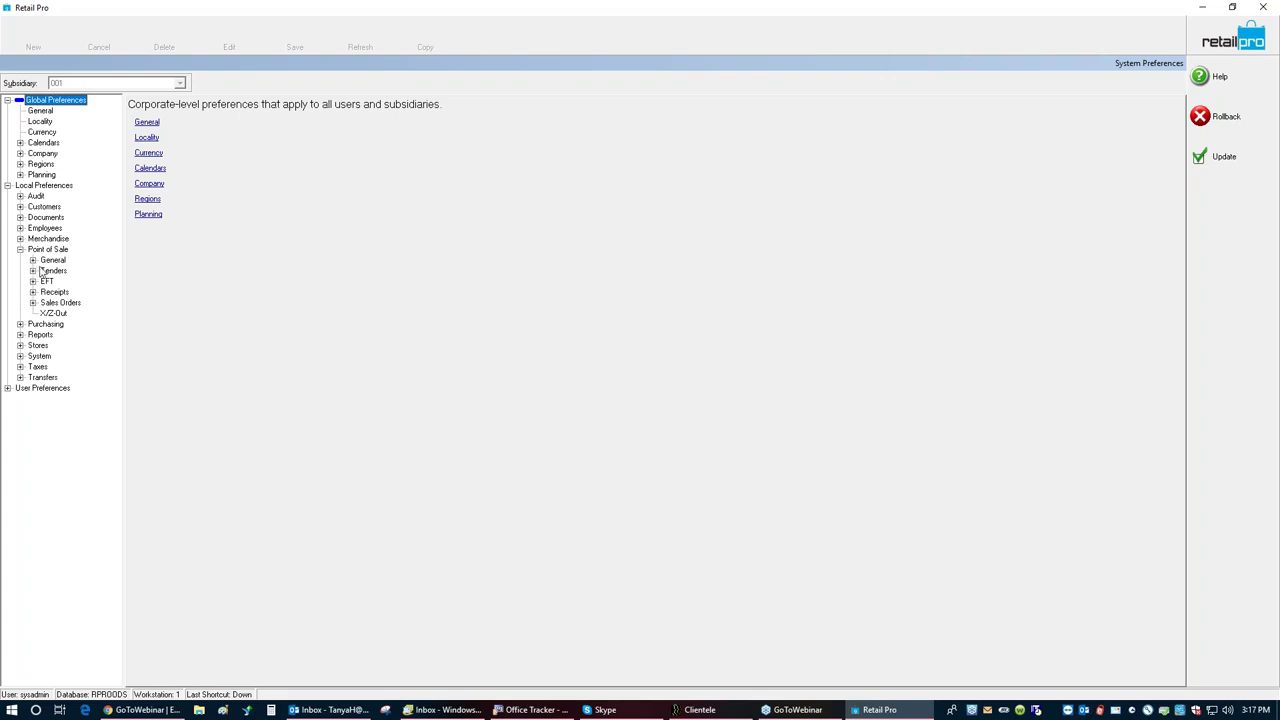
{"action": "left_click", "coordinate": [33, 271]}
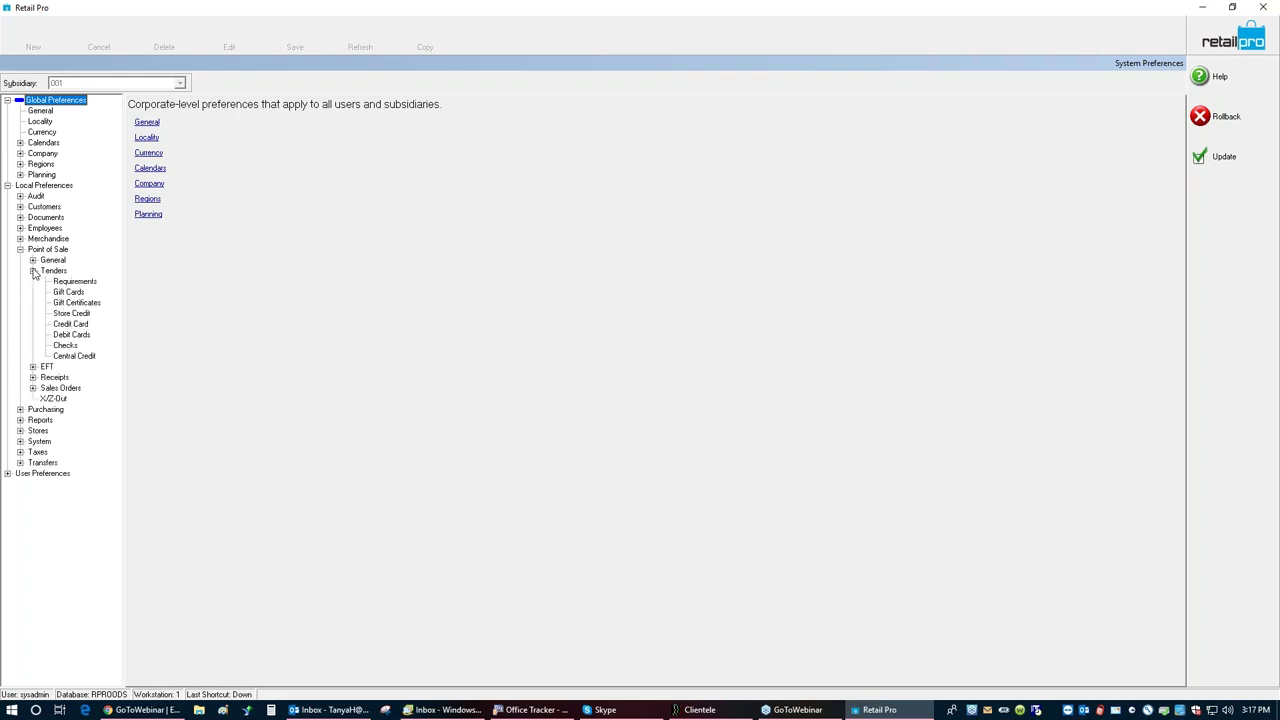
Step: Set a 1000 credit card cashback maximum and allow cashback on debit cards with a maximum
{"action": "left_click", "coordinate": [78, 326]}
{"action": "left_click", "coordinate": [153, 268]}
{"action": "double_click", "coordinate": [330, 266]}
{"action": "type", "text": "1000"}
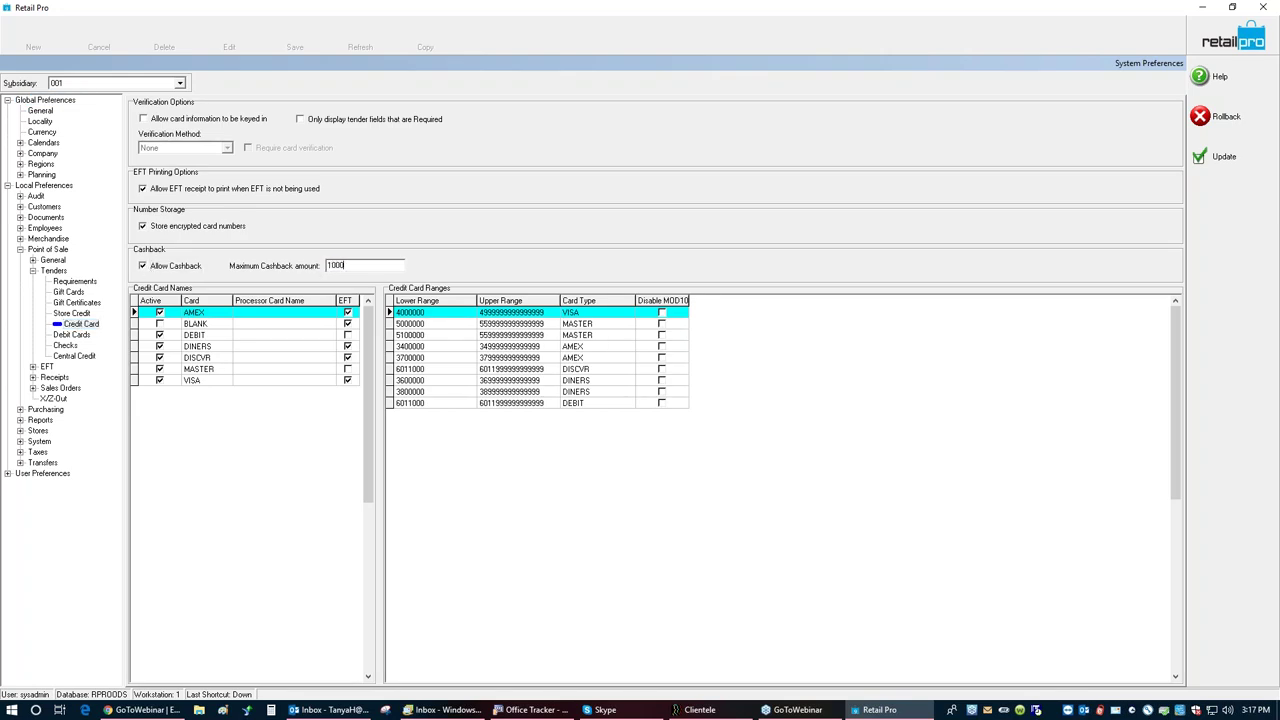
{"action": "left_click", "coordinate": [84, 338]}
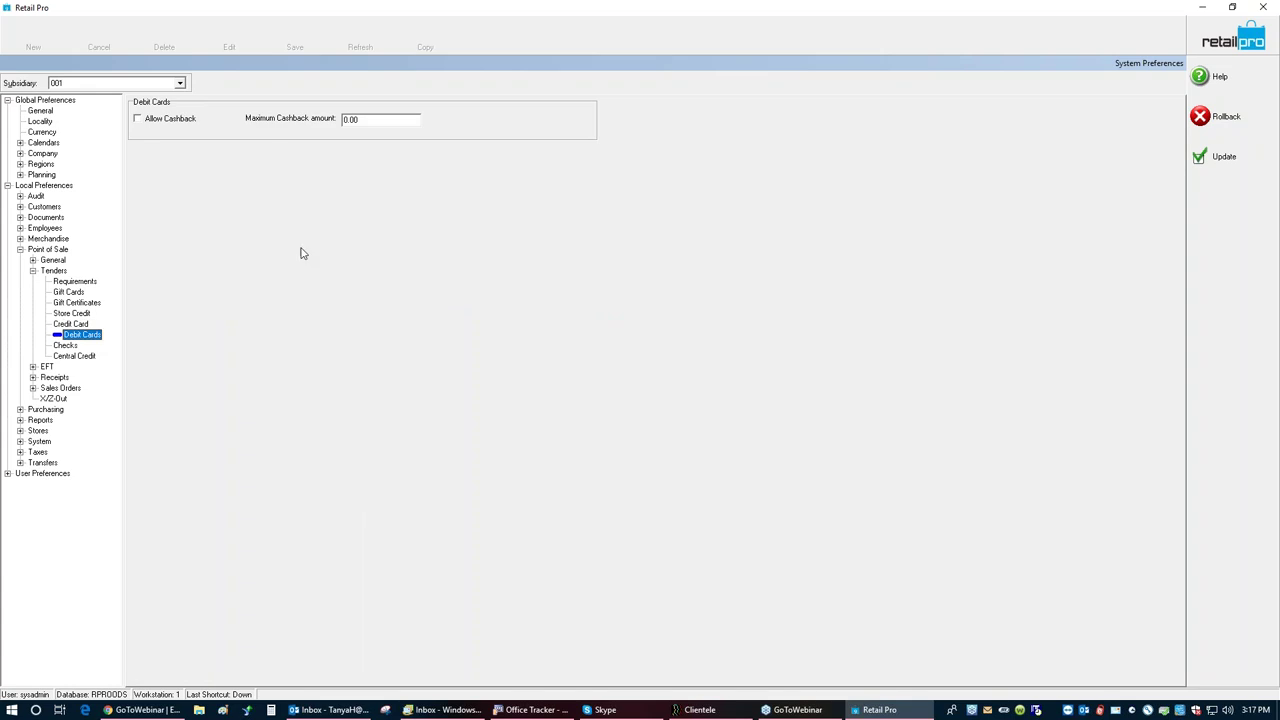
{"action": "left_click", "coordinate": [139, 120]}
{"action": "double_click", "coordinate": [412, 119]}
{"action": "type", "text": "1000"}
Step: Allow cashback on checks up to 1000 and save the preferences
{"action": "left_click", "coordinate": [71, 346]}
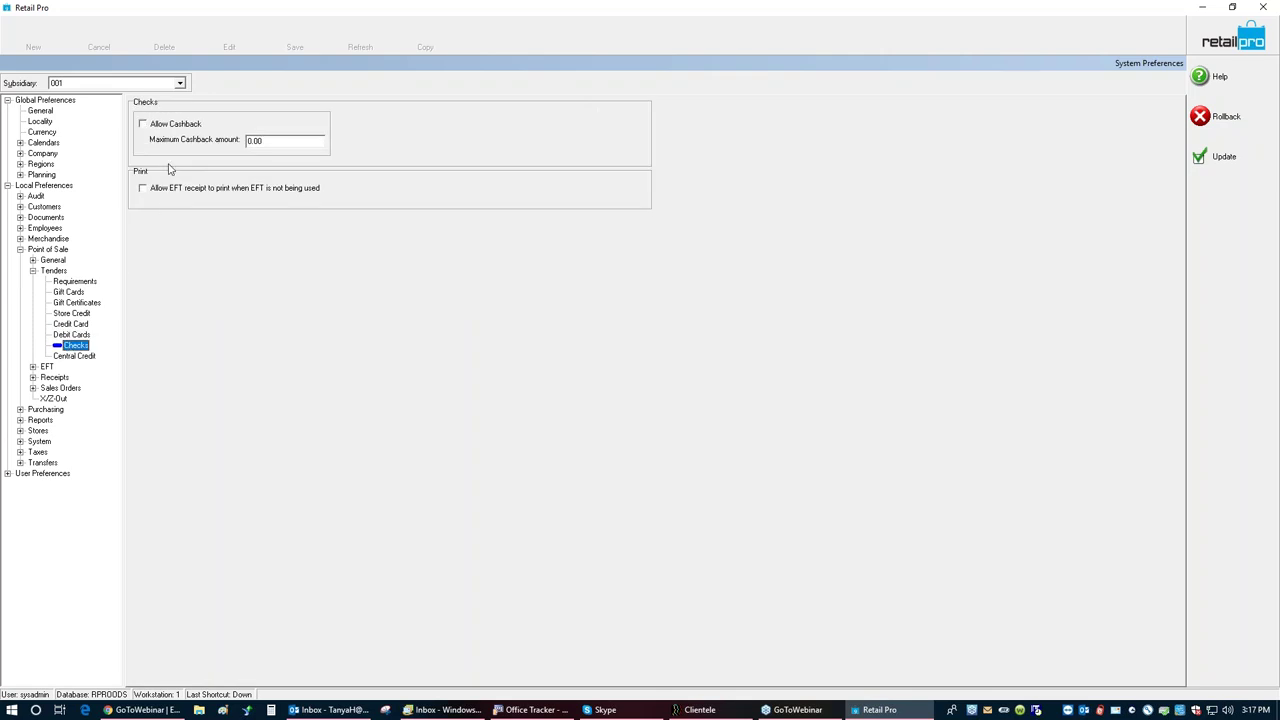
{"action": "left_click", "coordinate": [143, 124]}
{"action": "double_click", "coordinate": [274, 139]}
{"action": "type", "text": "10"}
{"action": "left_click", "coordinate": [1221, 164]}
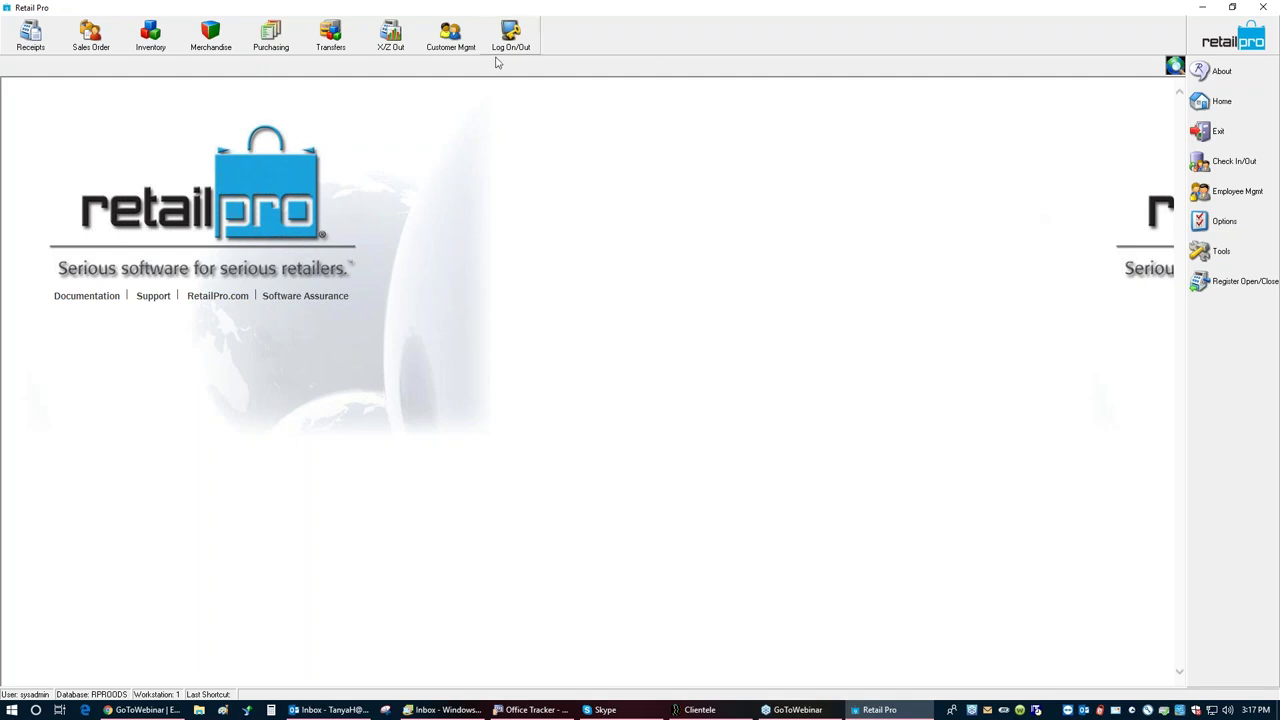
Step: Create a new receipt in the Receipts module and move it to the Tender screen
{"action": "left_click", "coordinate": [33, 38]}
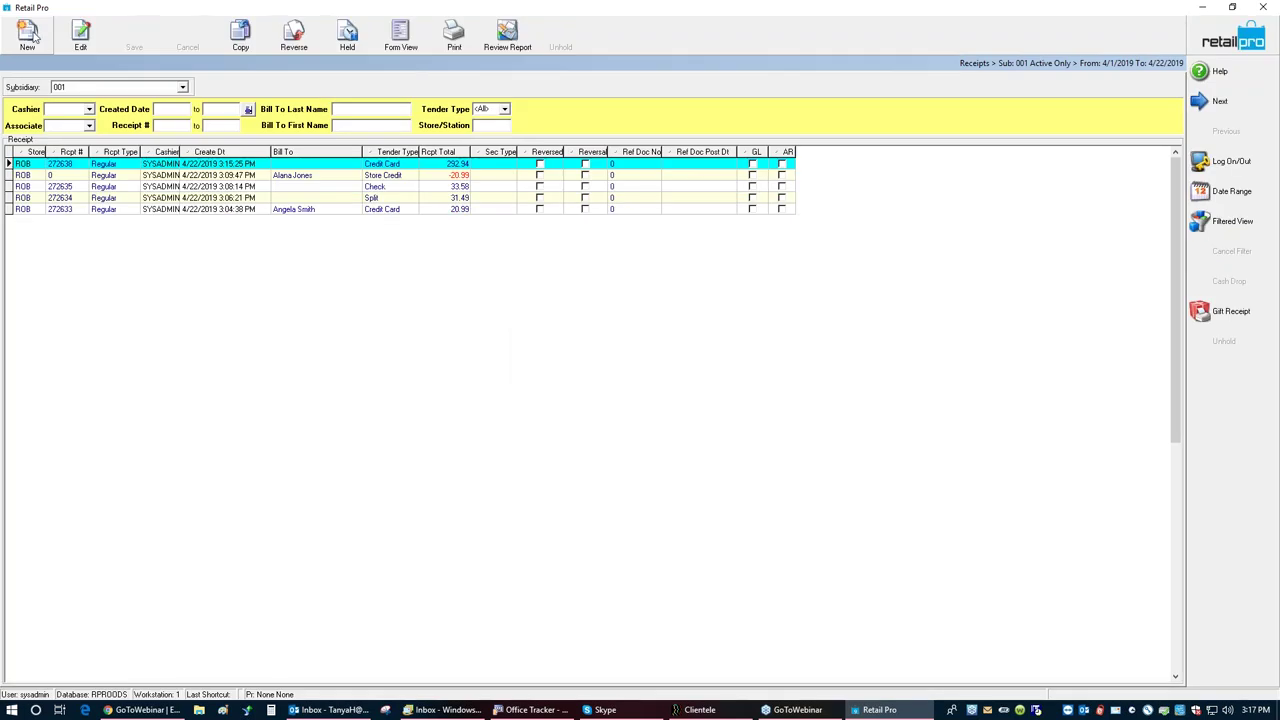
{"action": "left_click", "coordinate": [27, 33]}
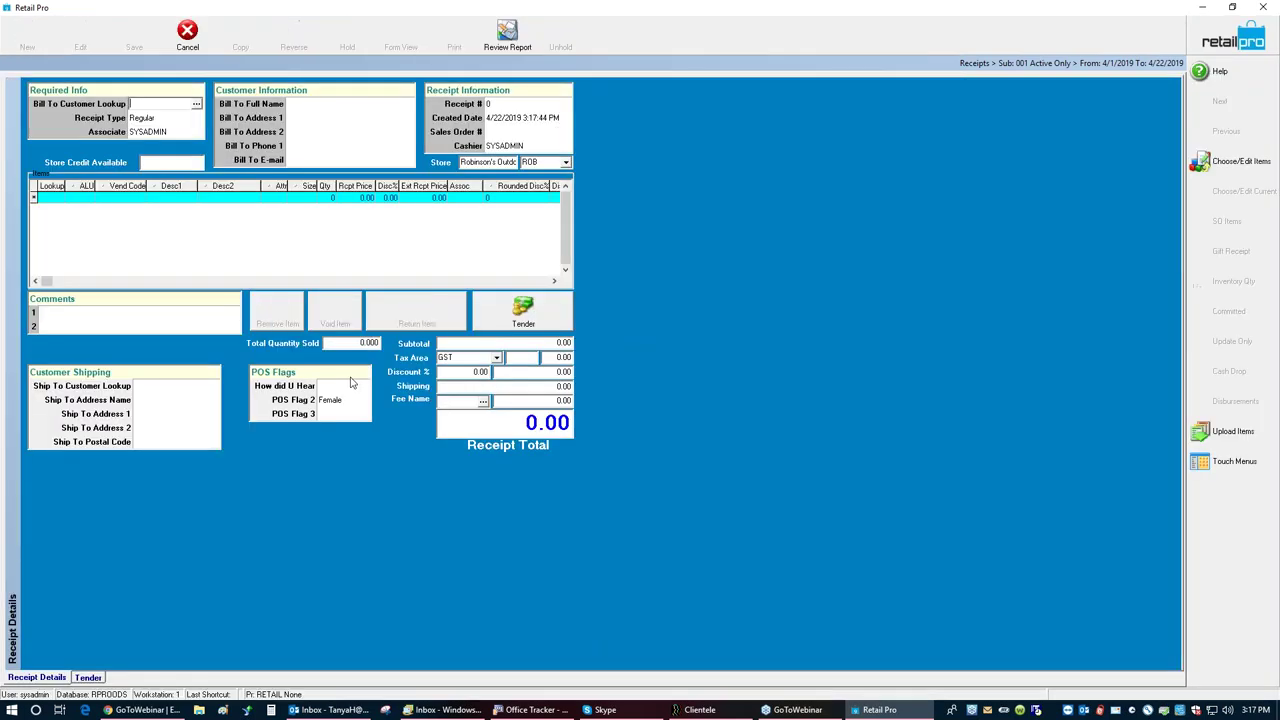
{"action": "left_click", "coordinate": [46, 199]}
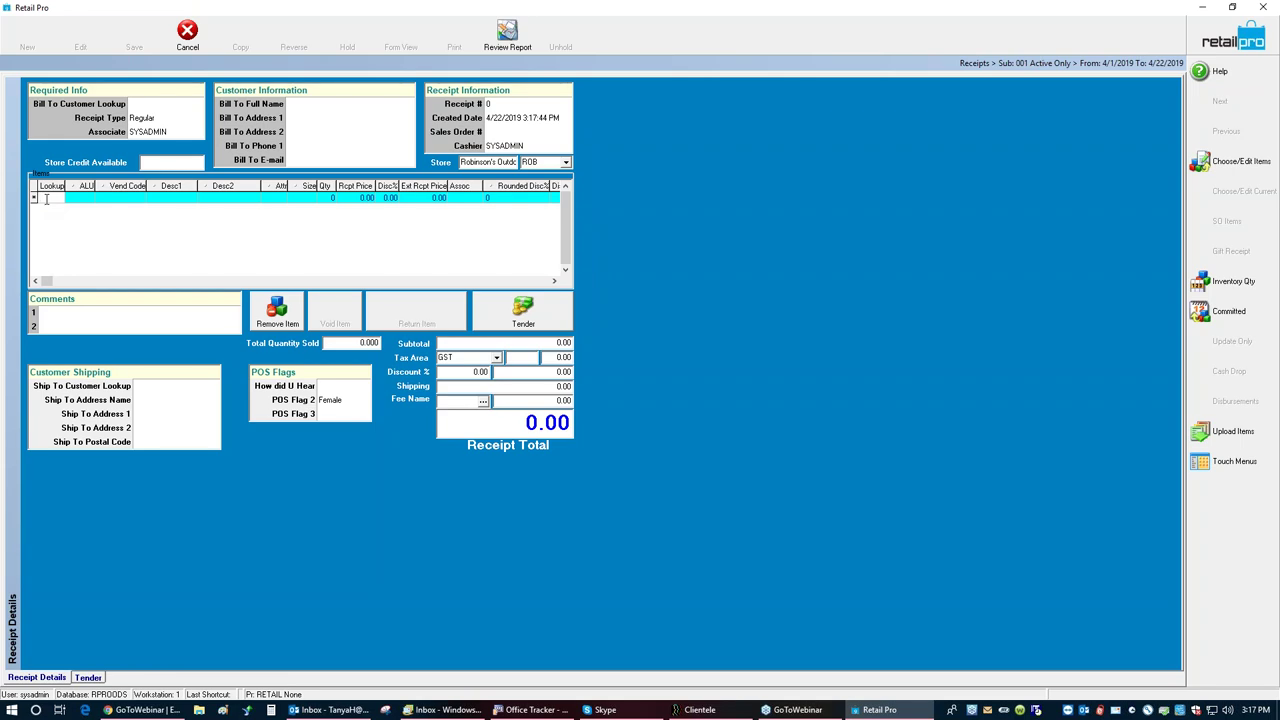
{"action": "left_click", "coordinate": [529, 313]}
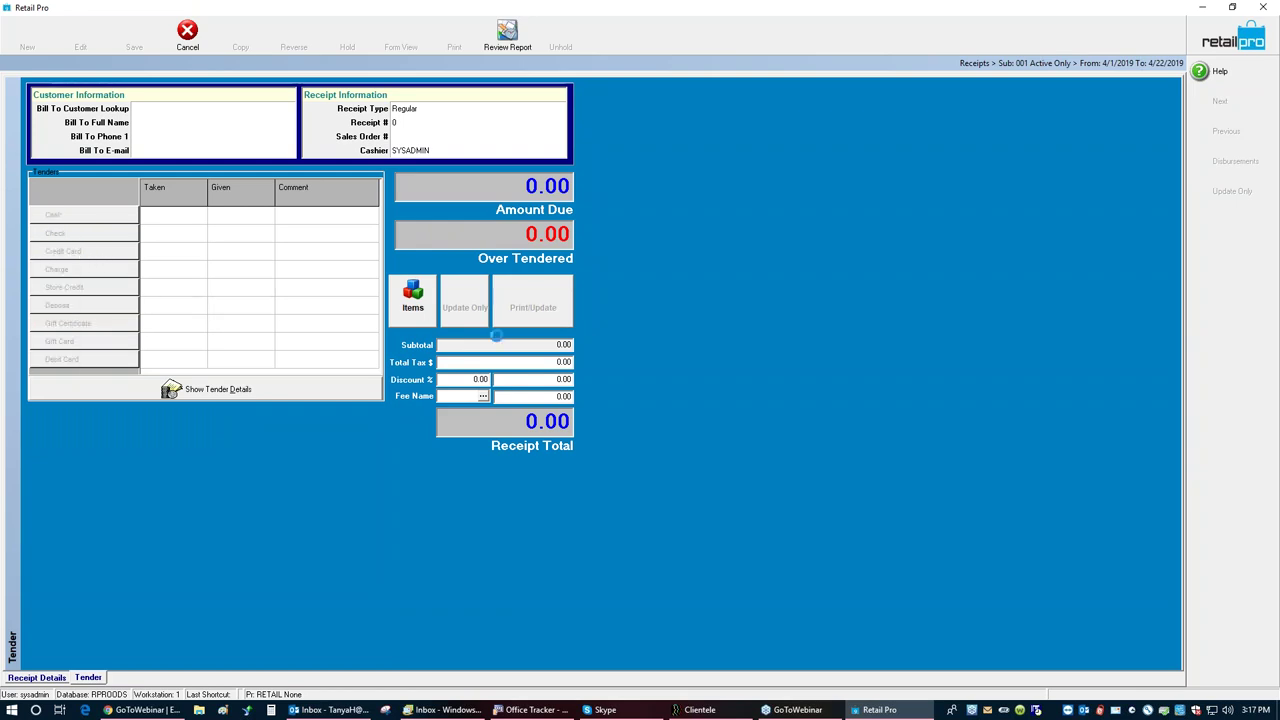
Step: Take 200.00 by credit card with change given as a new gift card
{"action": "left_click", "coordinate": [533, 241]}
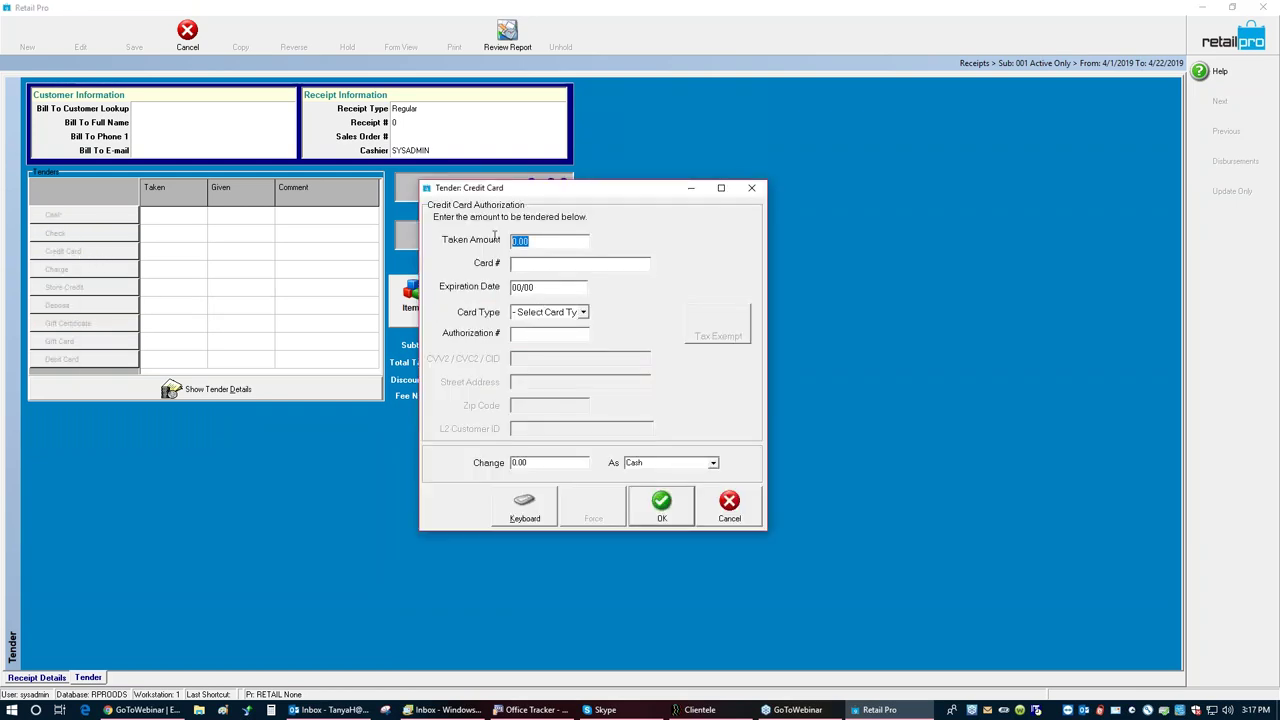
{"action": "type", "text": "20"}
{"action": "left_click", "coordinate": [714, 465]}
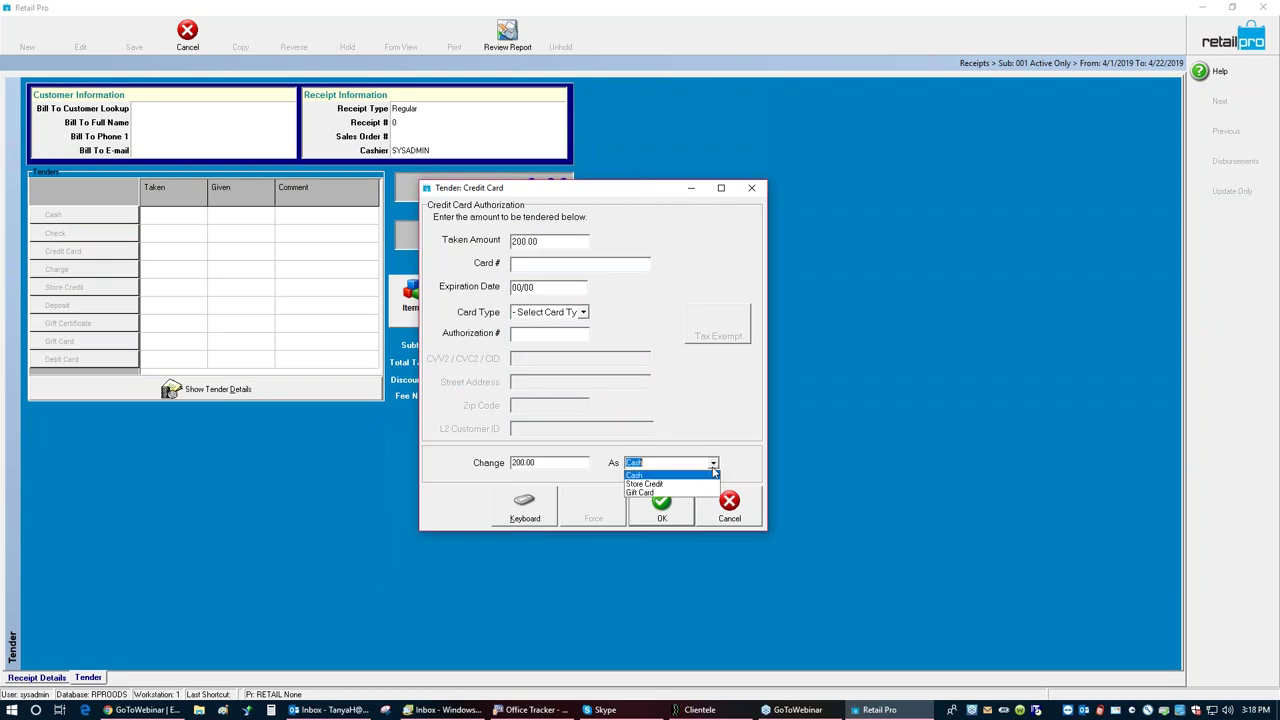
{"action": "left_click", "coordinate": [665, 492]}
{"action": "left_click", "coordinate": [663, 503]}
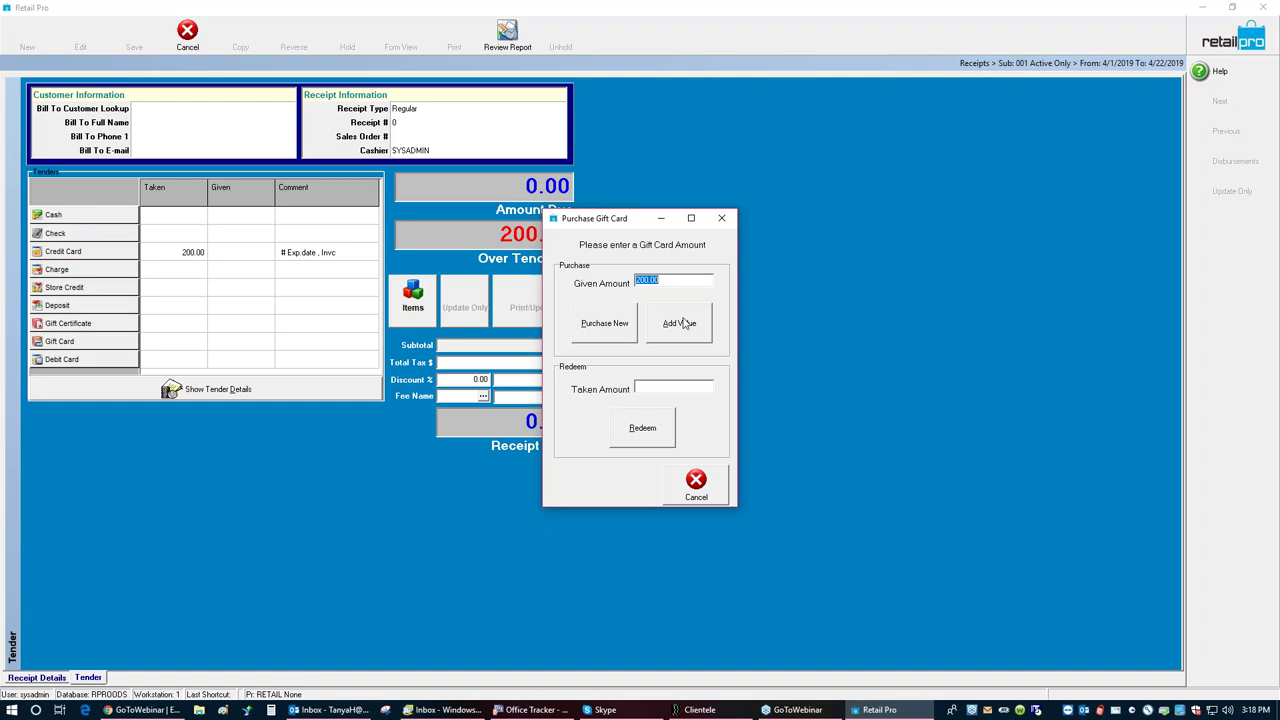
{"action": "left_click", "coordinate": [602, 324]}
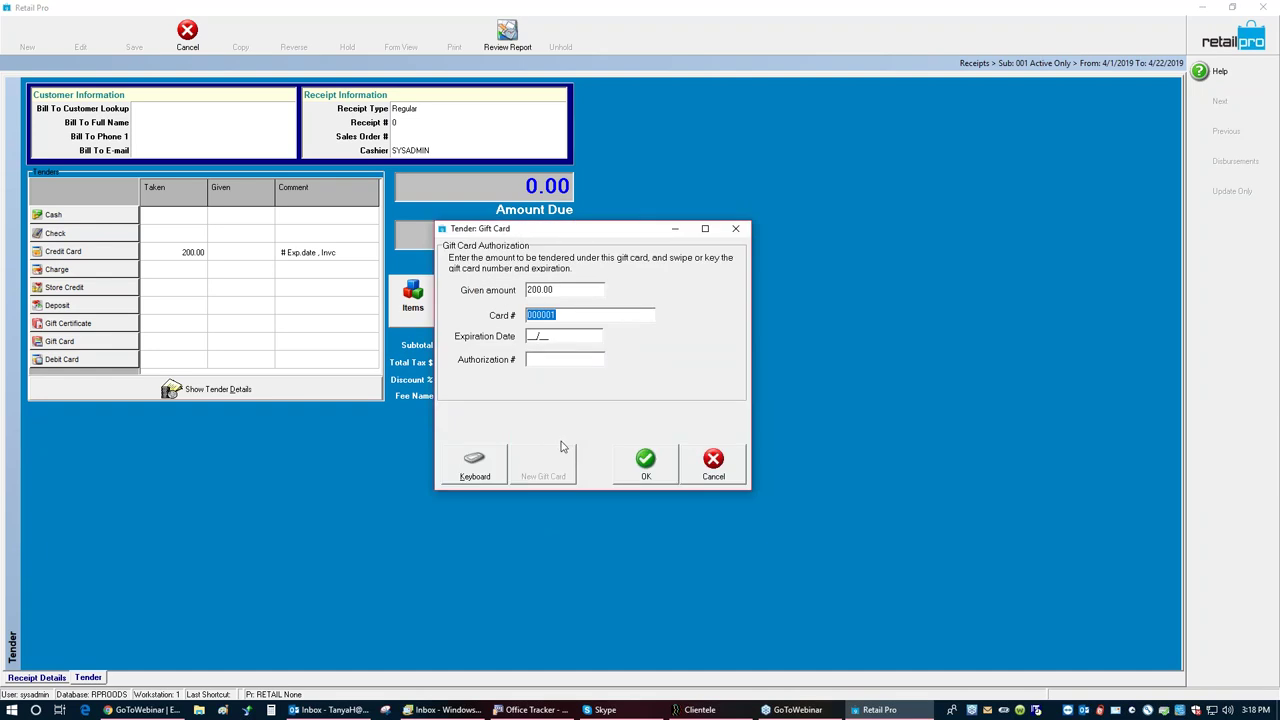
Step: Issue a new 200.00 gift card as change, then save the receipt with Update Only and no e-mail
{"action": "left_click", "coordinate": [645, 464]}
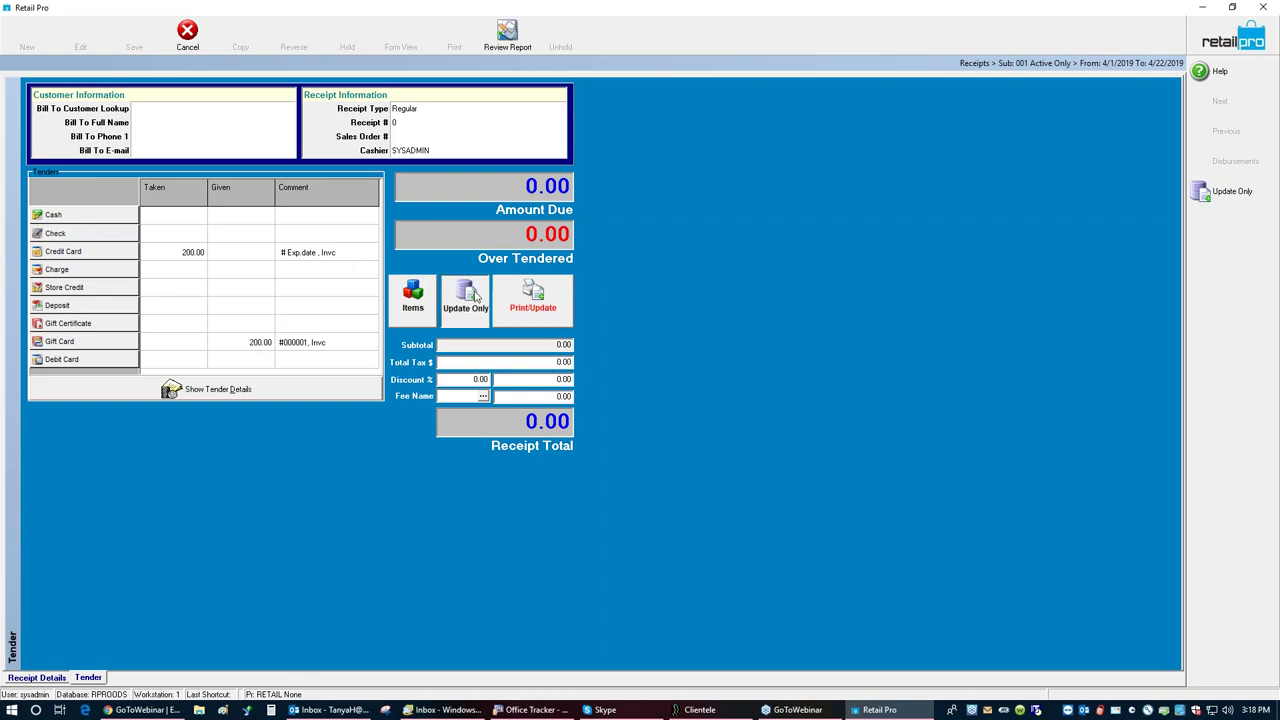
{"action": "left_click", "coordinate": [476, 297]}
{"action": "left_click", "coordinate": [474, 463]}
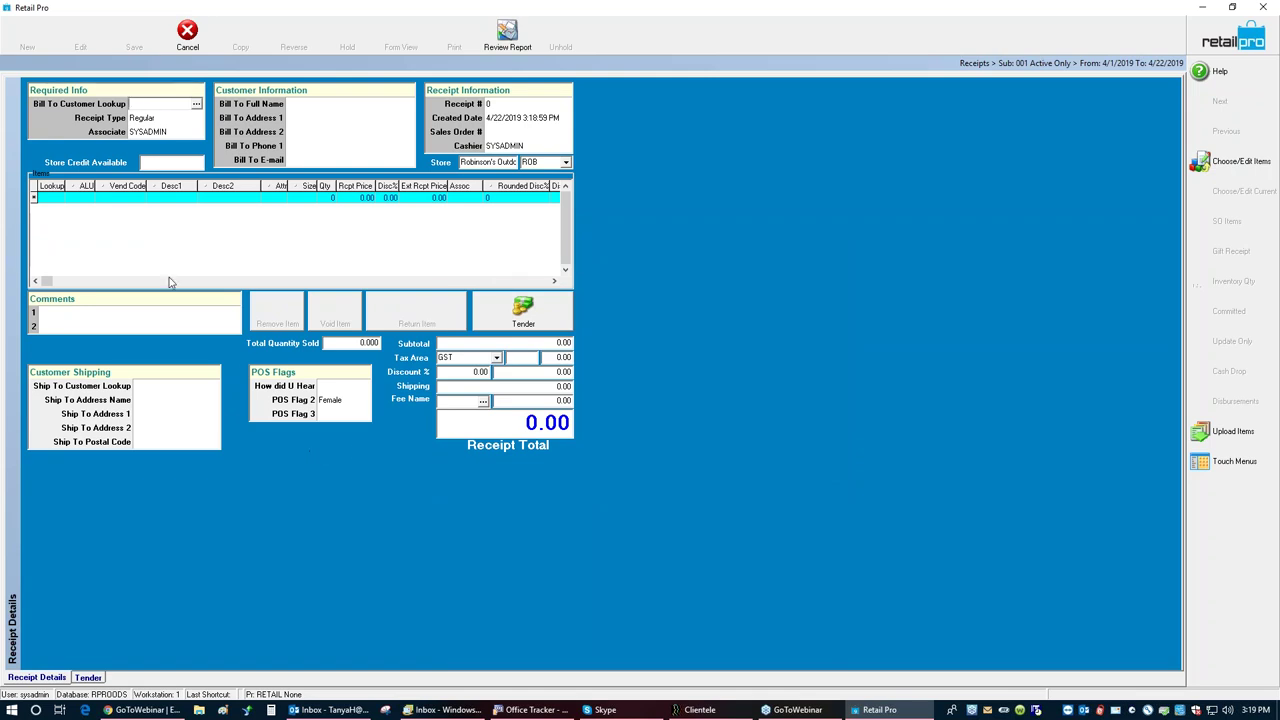
Step: Add items 100045 and 100046 at 9.99 each, totalling 20.98, and go to Tender
{"action": "left_click", "coordinate": [45, 197]}
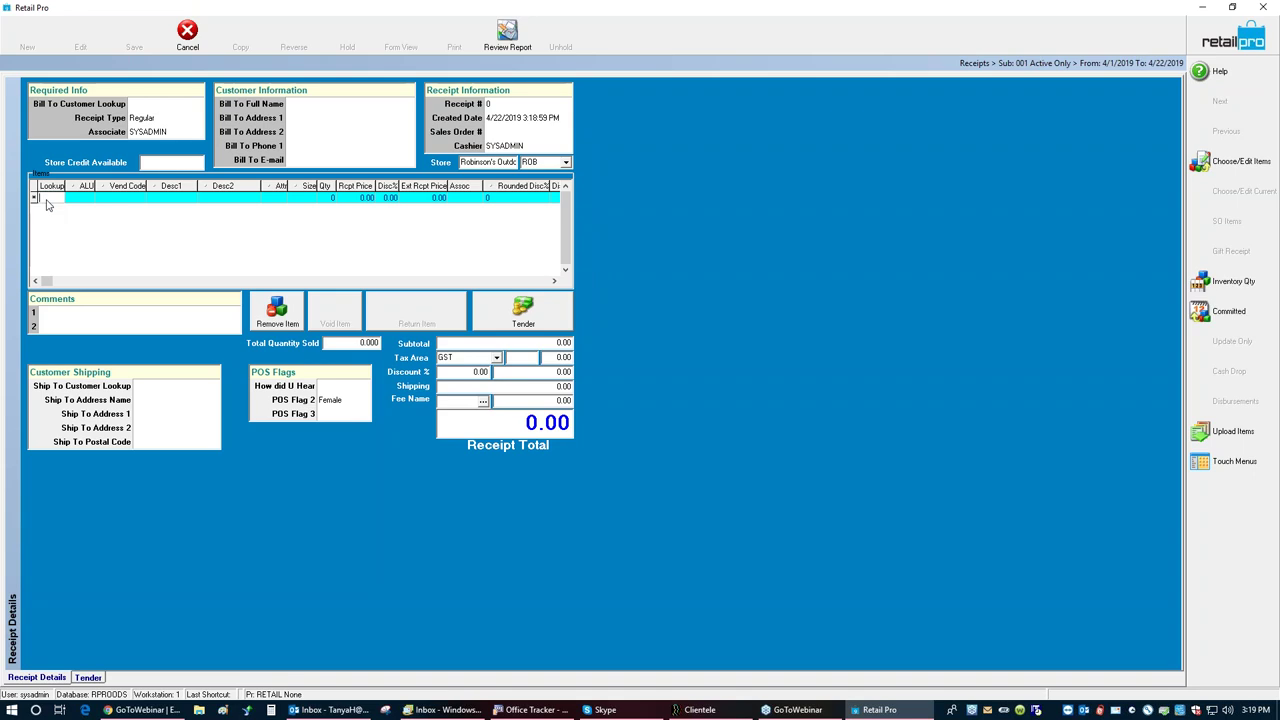
{"action": "type", "text": "100045"}
{"action": "key", "text": "Return"}
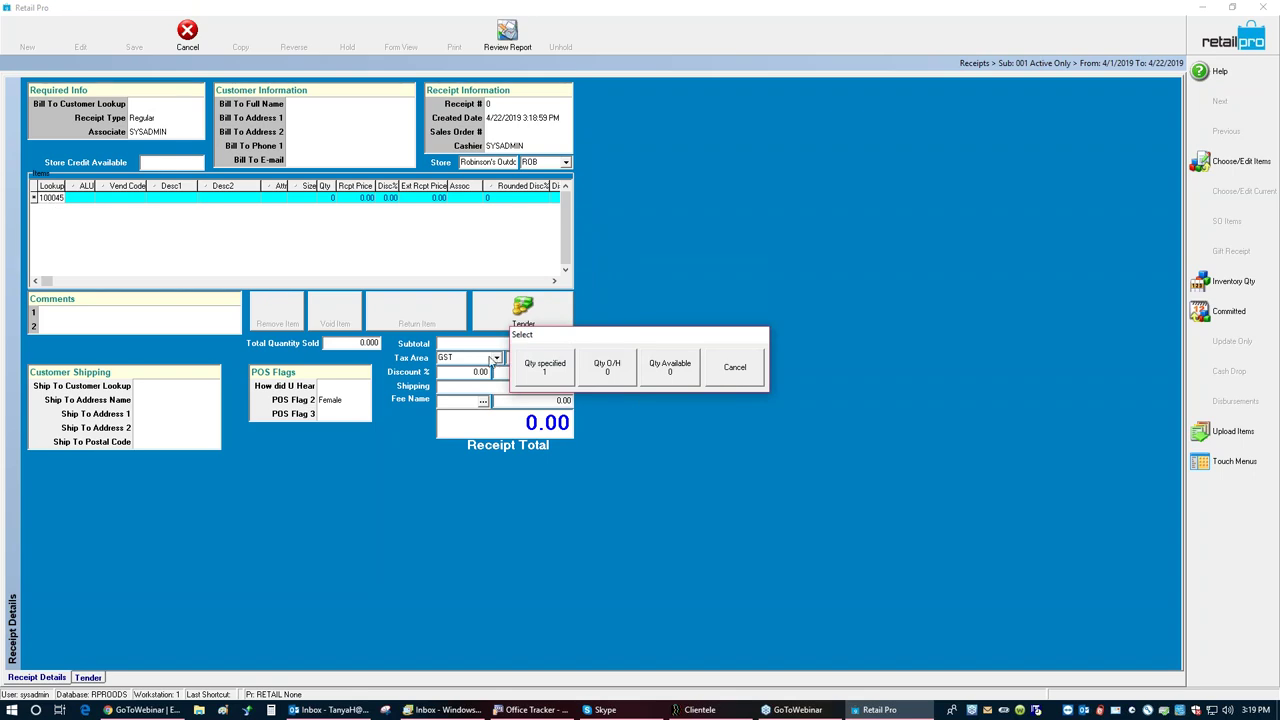
{"action": "left_click", "coordinate": [527, 372]}
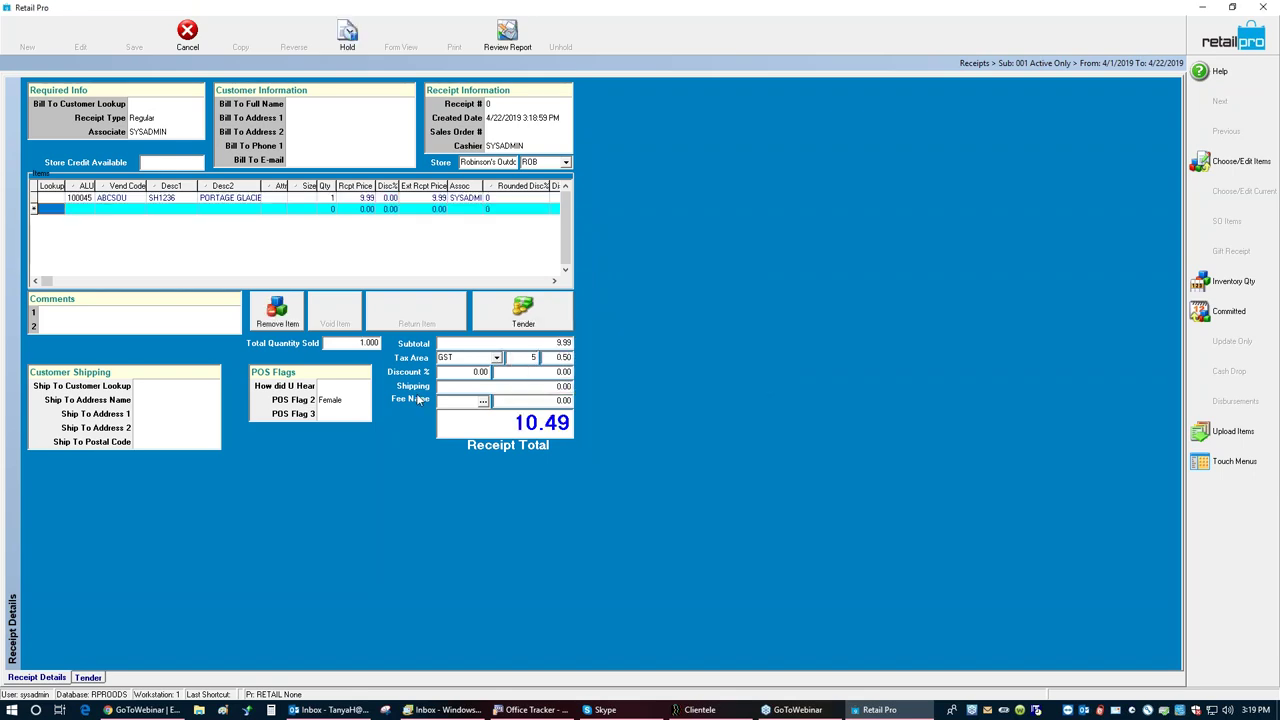
{"action": "type", "text": "100046"}
{"action": "key", "text": "Return"}
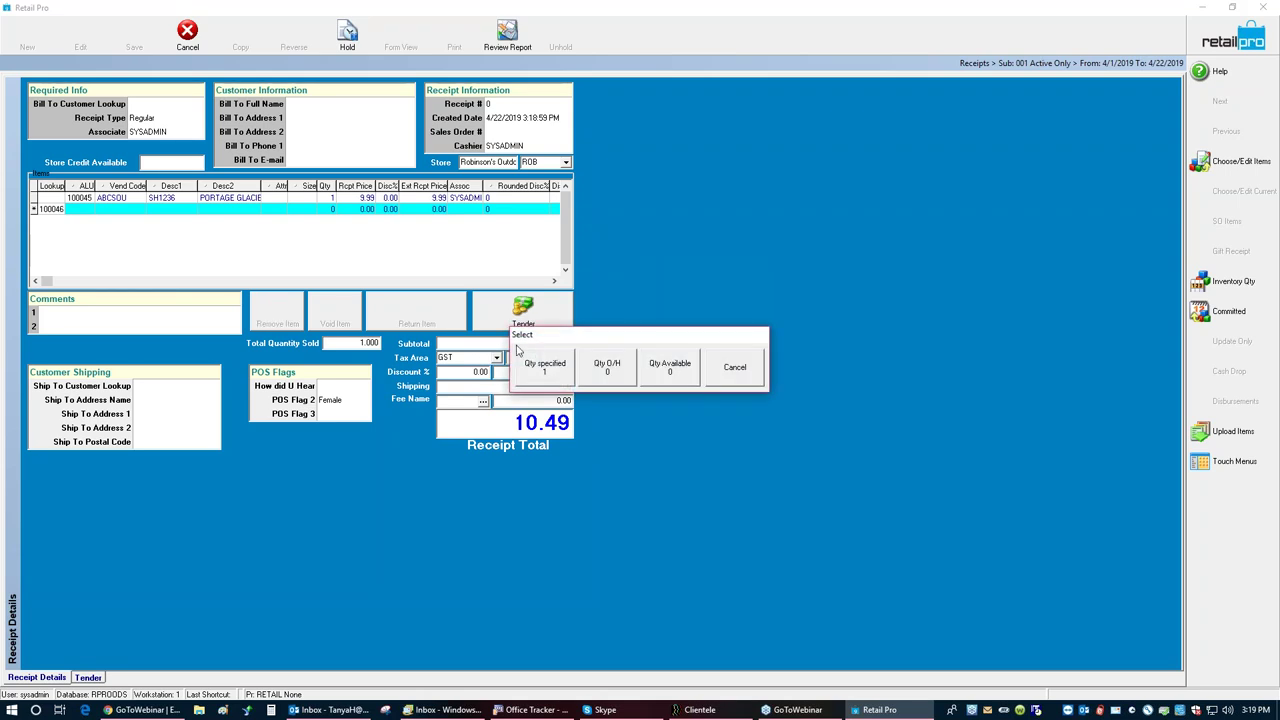
{"action": "left_click", "coordinate": [545, 367]}
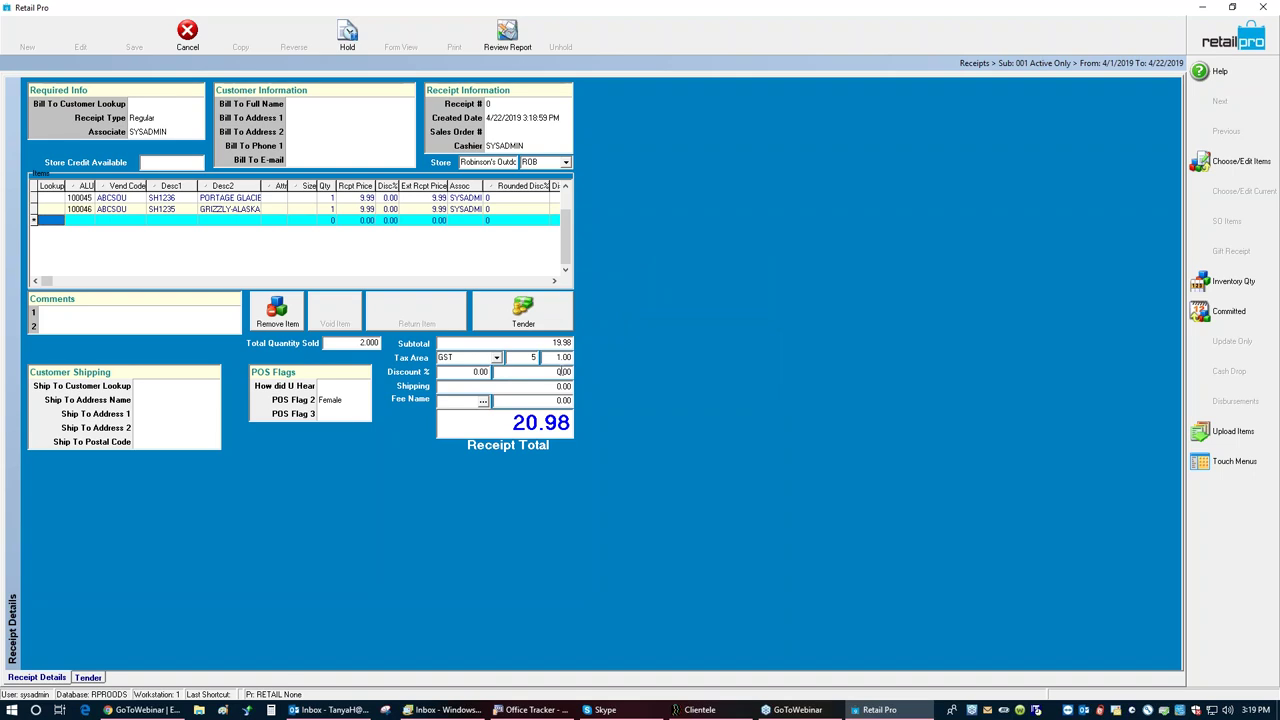
{"action": "left_click", "coordinate": [521, 310]}
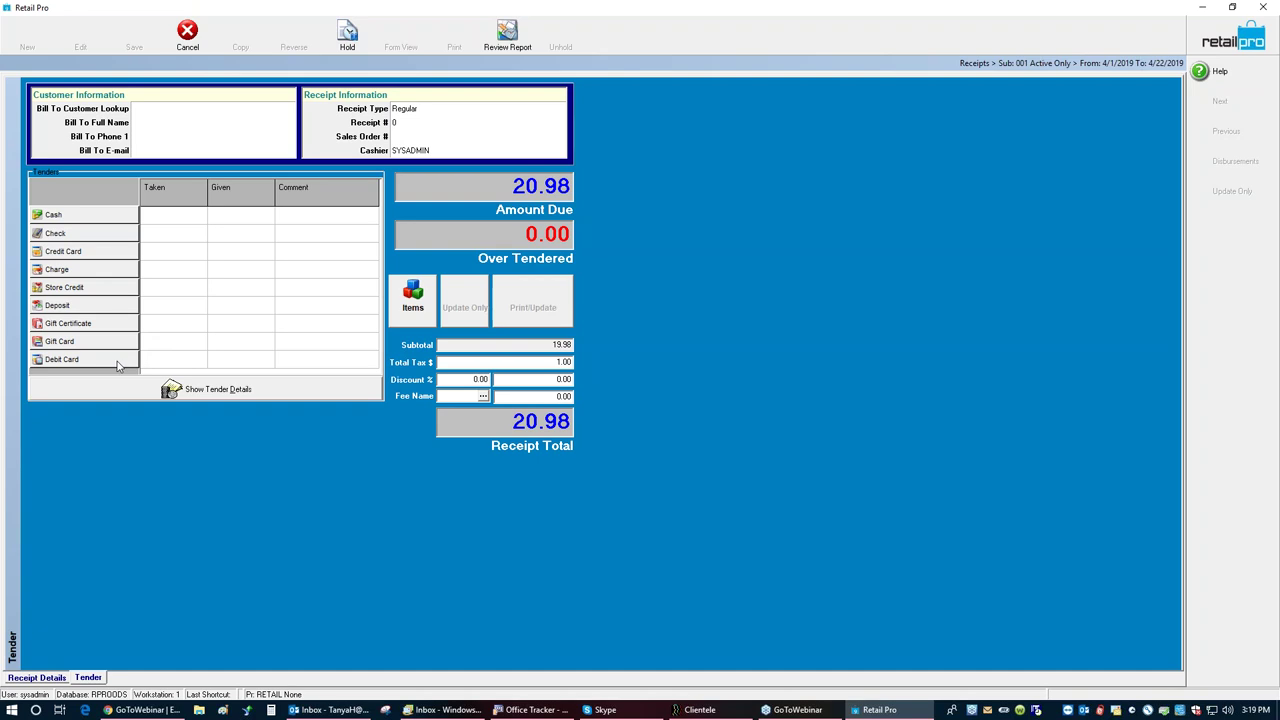
{"action": "left_click", "coordinate": [90, 290]}
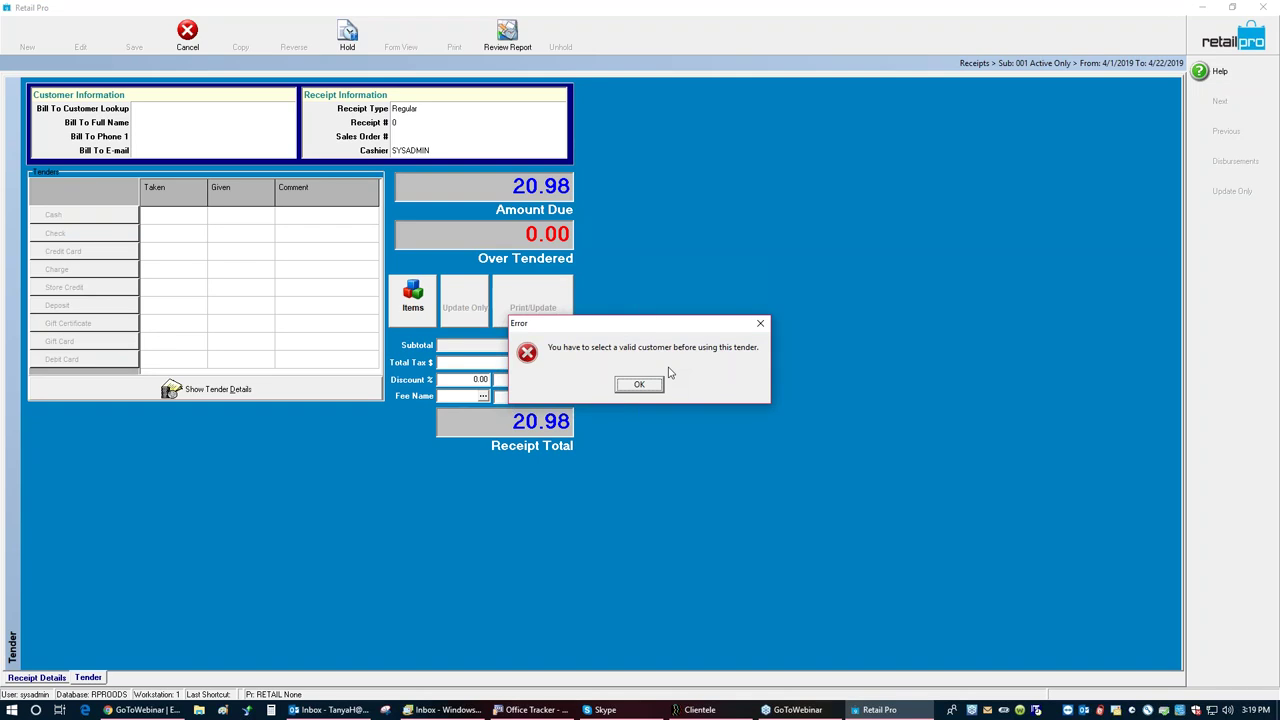
{"action": "left_click", "coordinate": [650, 387]}
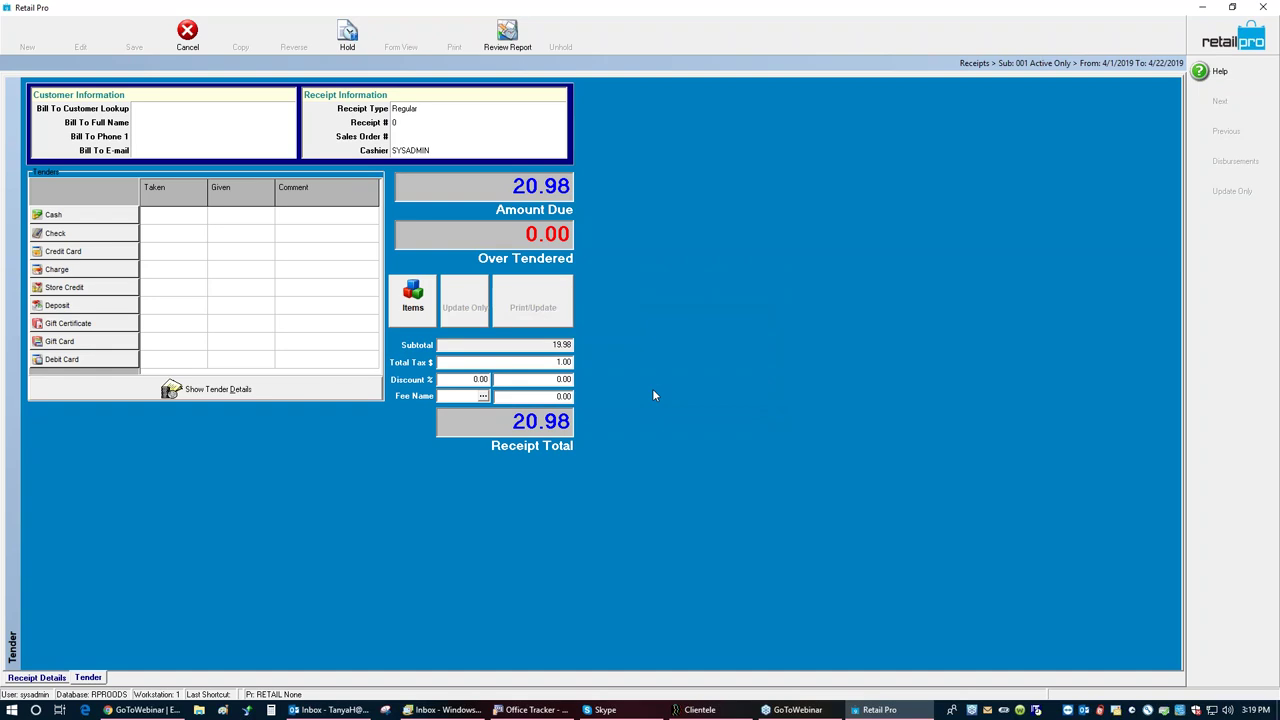
Step: Attach the second customer from a surname lookup as bill-to, then return to Receipt Details
{"action": "left_click", "coordinate": [167, 110]}
{"action": "type", "text": "jones"}
{"action": "key", "text": "Return"}
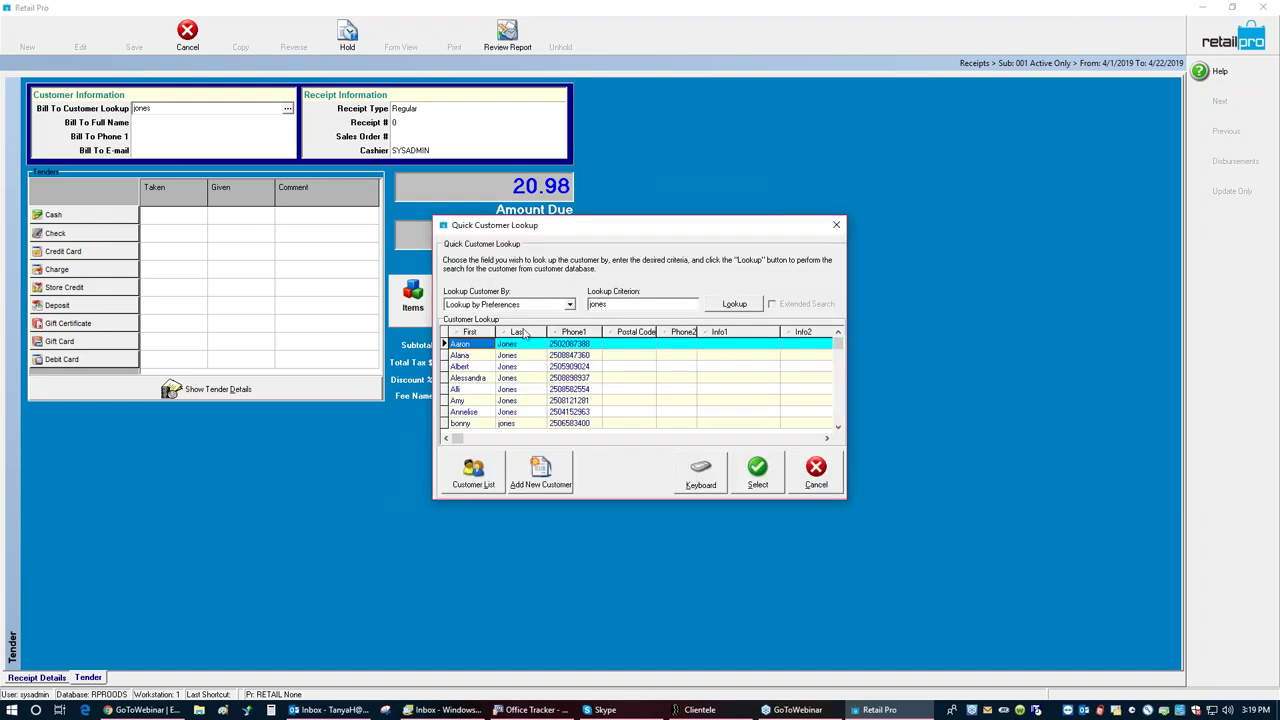
{"action": "left_click", "coordinate": [510, 357]}
{"action": "left_click", "coordinate": [762, 487]}
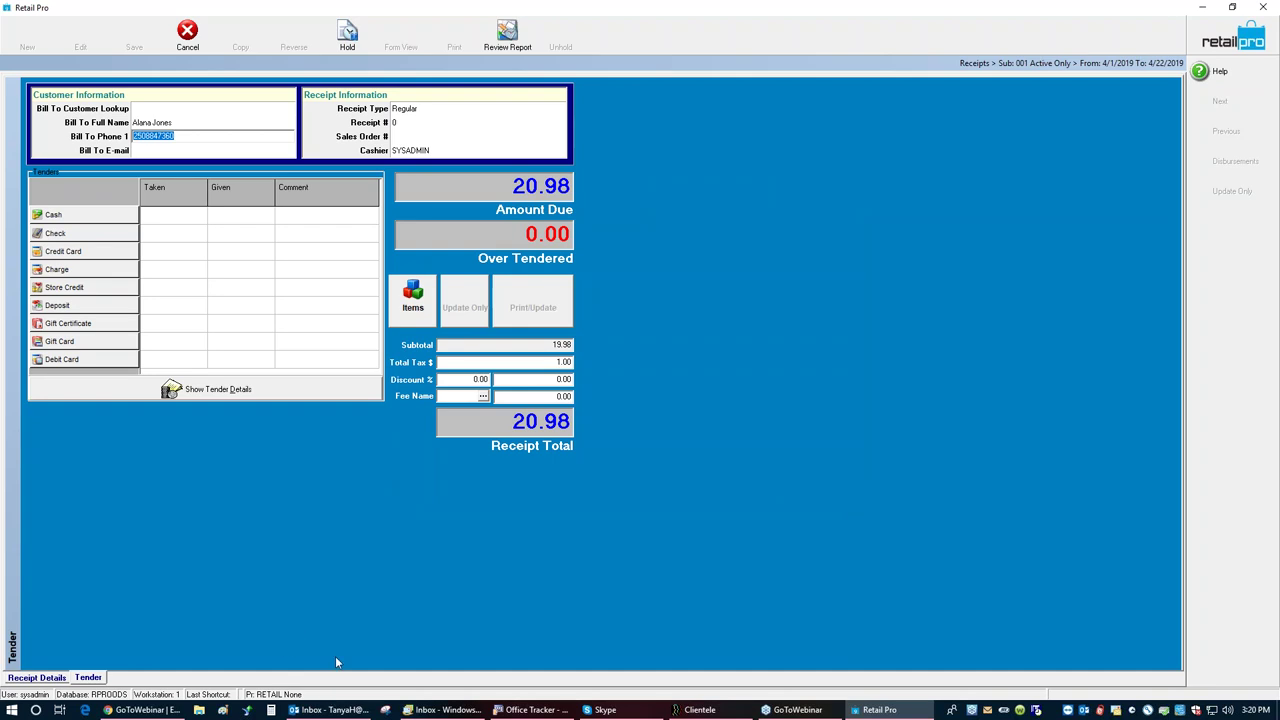
{"action": "left_click", "coordinate": [37, 677]}
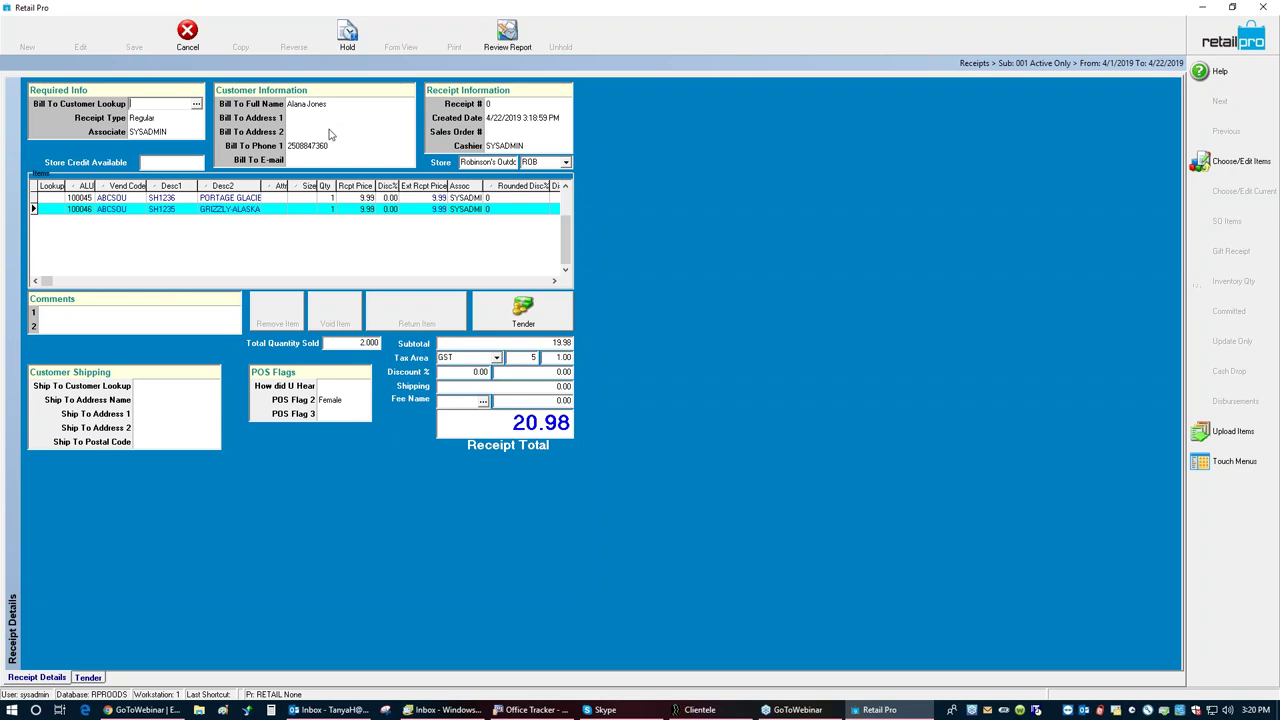
Step: Tender the full 20.98 from the customer's credit balance, leaving 0.00 due
{"action": "left_click", "coordinate": [518, 314]}
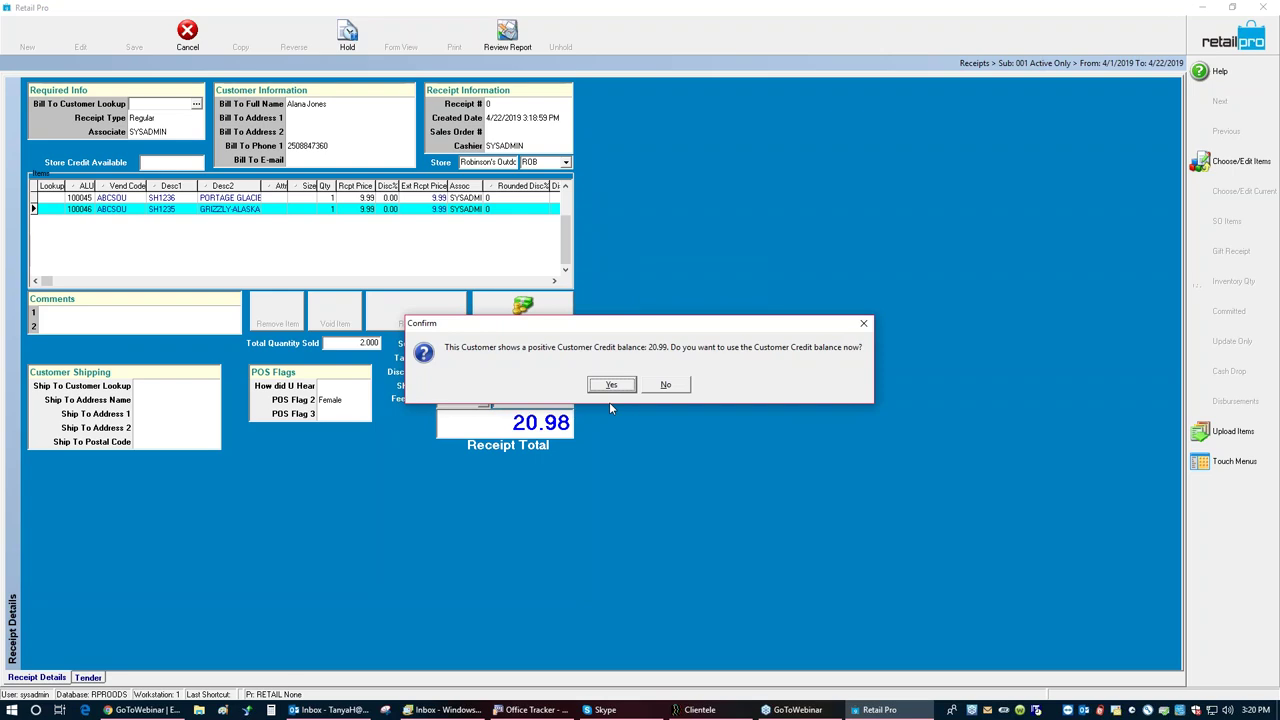
{"action": "left_click", "coordinate": [608, 380]}
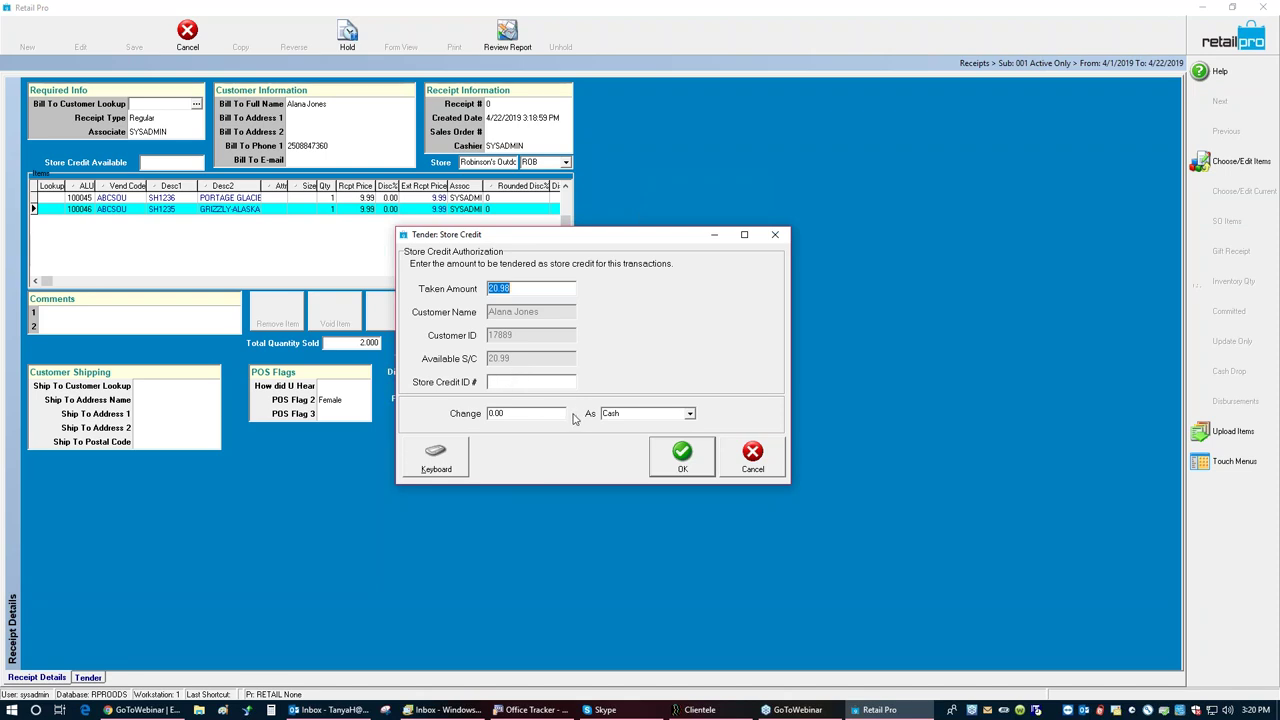
{"action": "left_click", "coordinate": [681, 453]}
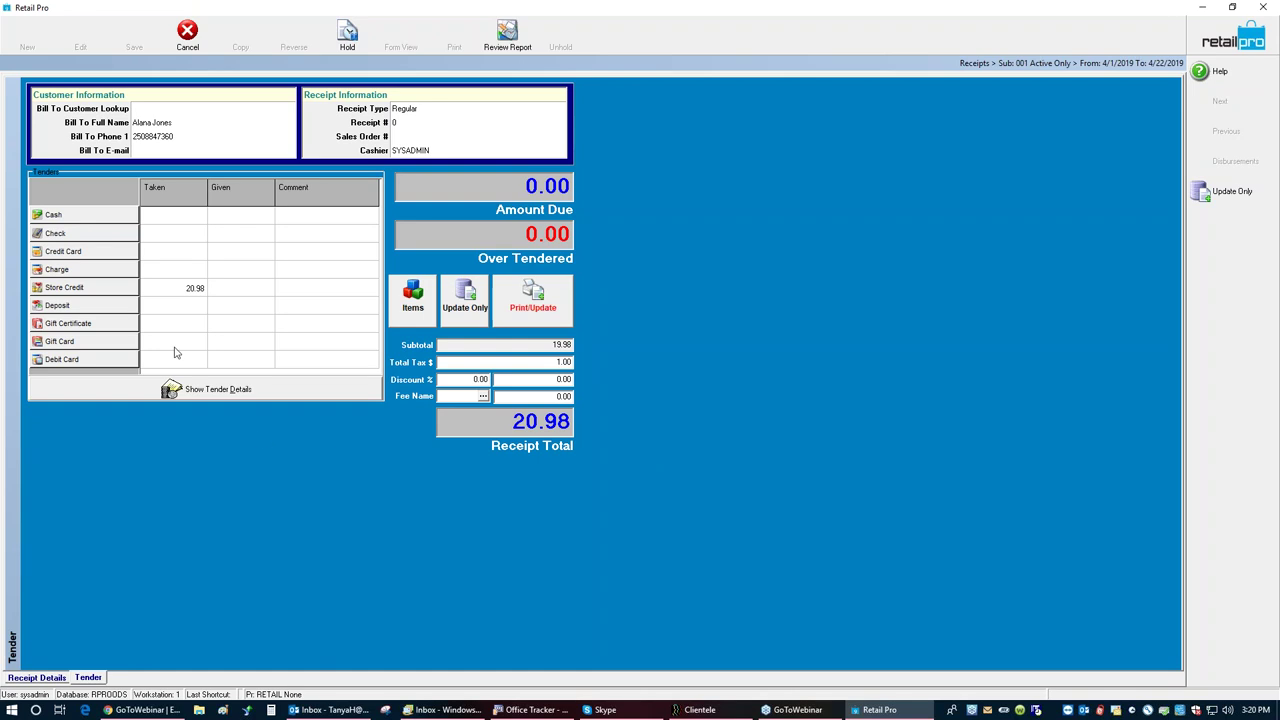
Step: Attempt an extra 20.99 store credit tender, dismissing the exceeds-available-credit errors
{"action": "left_click", "coordinate": [113, 290]}
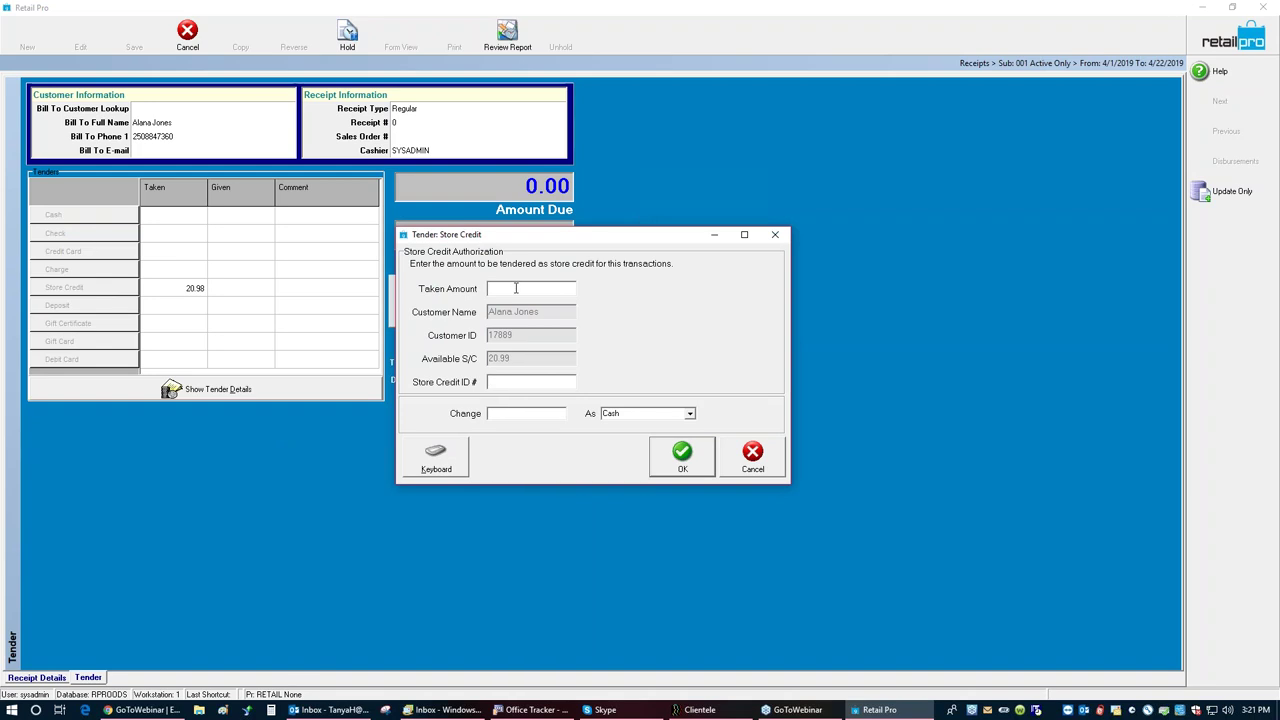
{"action": "type", "text": "20.99"}
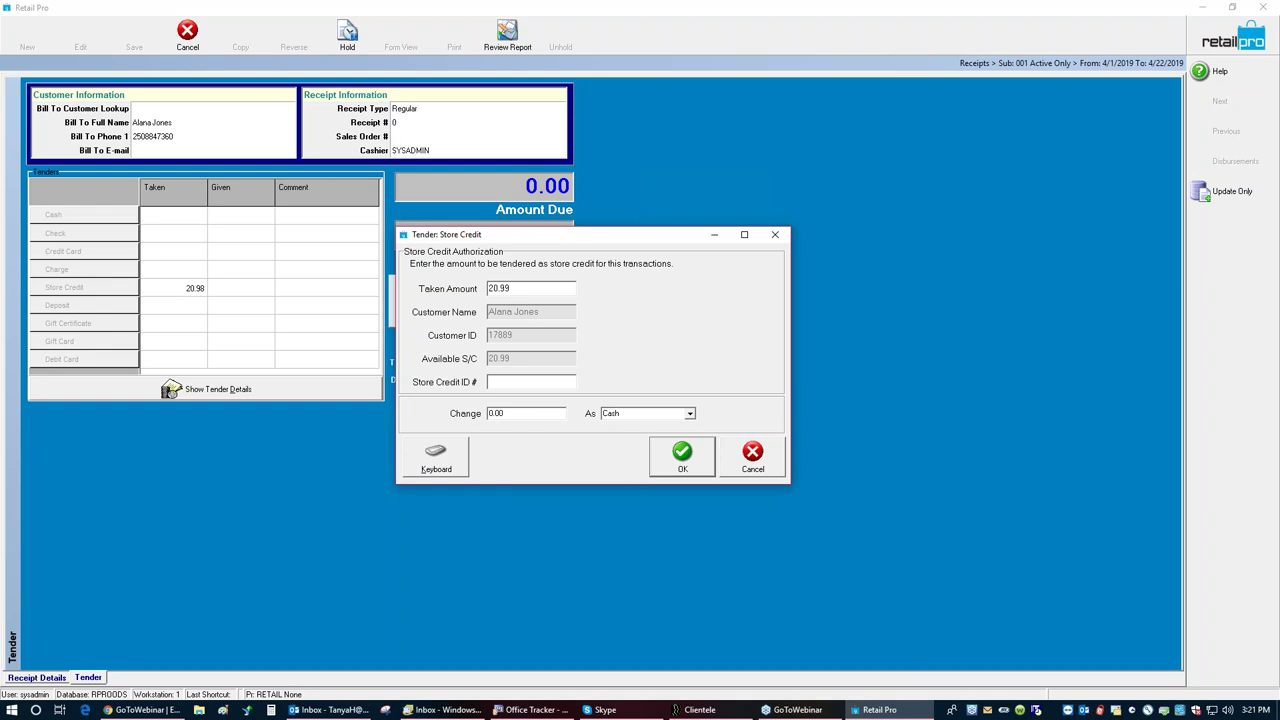
{"action": "left_click", "coordinate": [684, 467]}
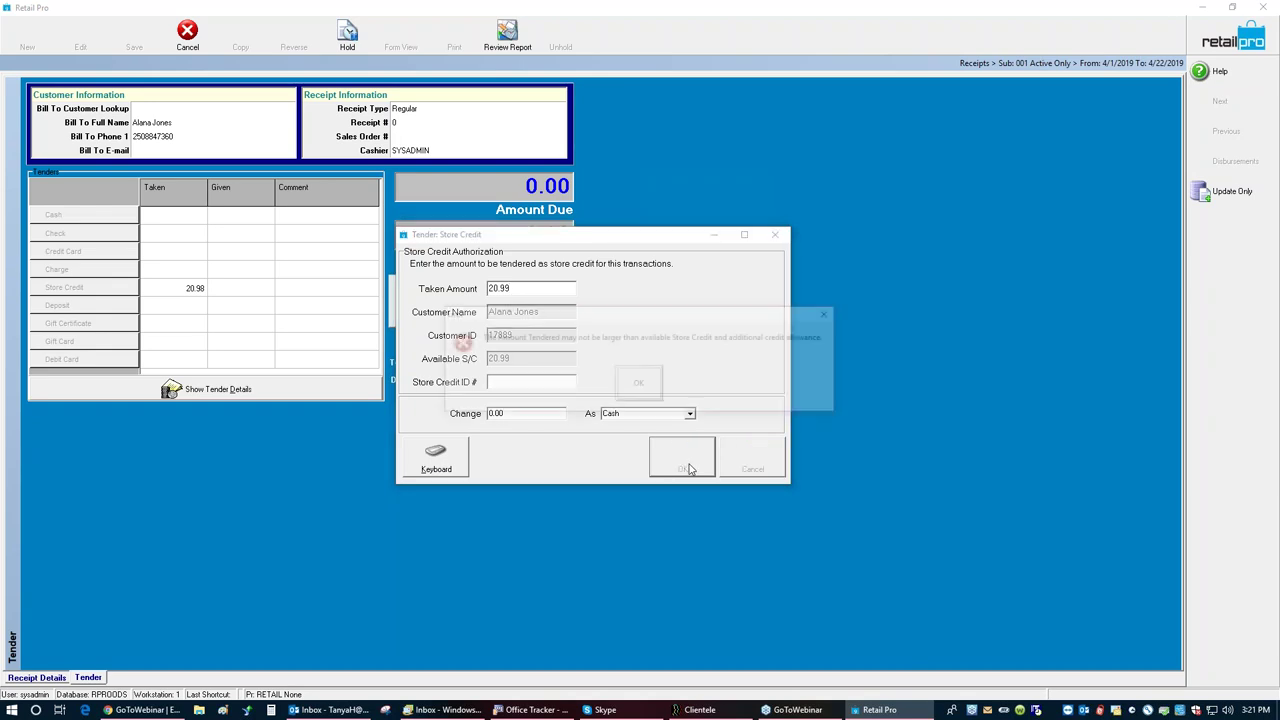
{"action": "left_click", "coordinate": [638, 384]}
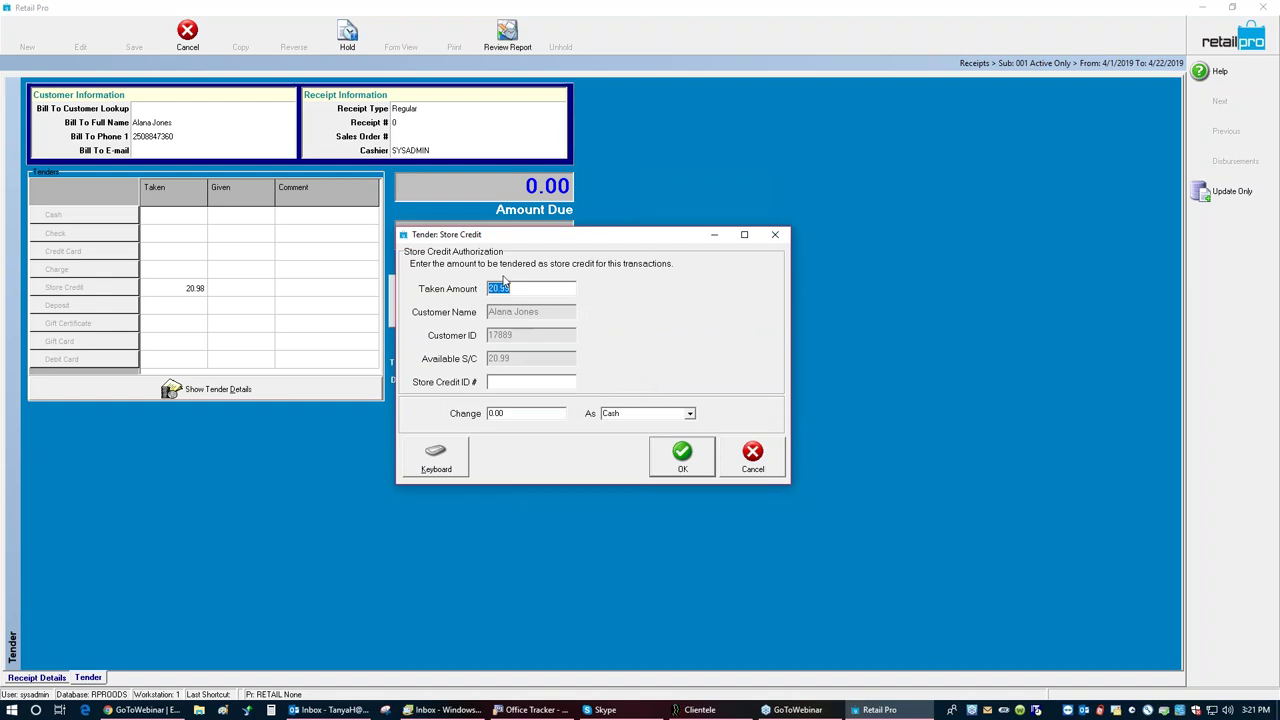
{"action": "left_click", "coordinate": [676, 459]}
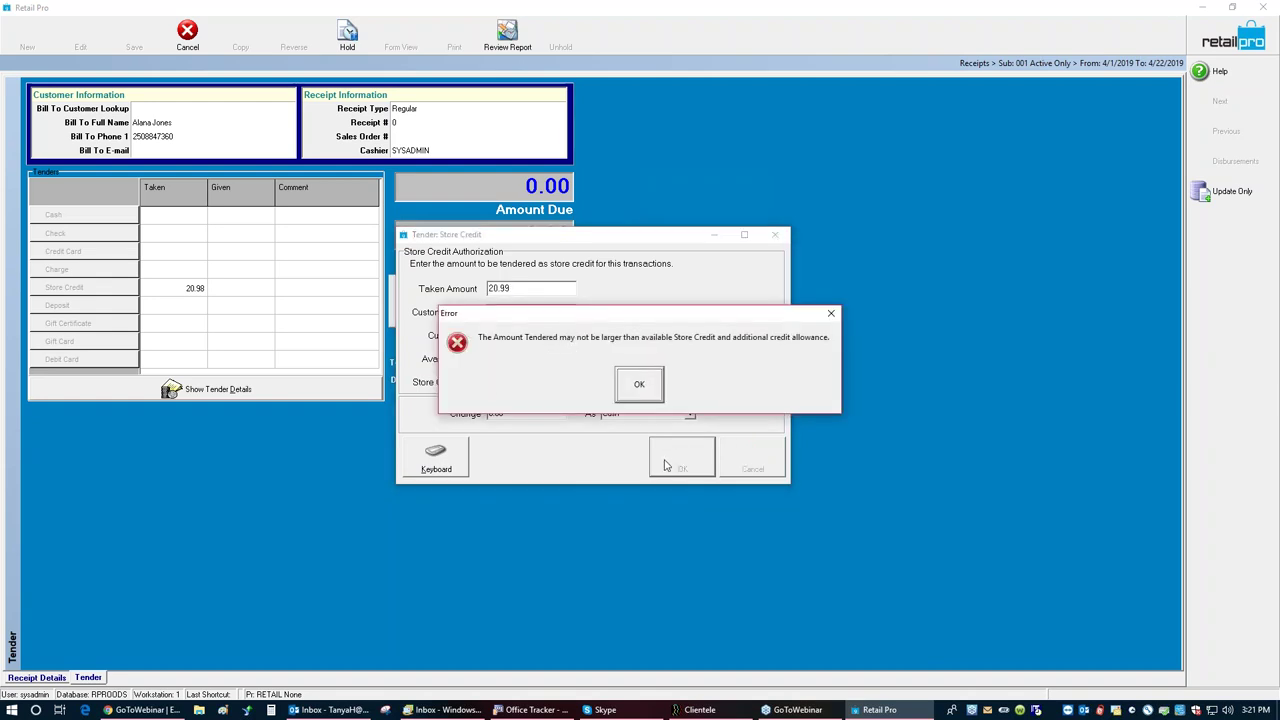
{"action": "left_click", "coordinate": [622, 386]}
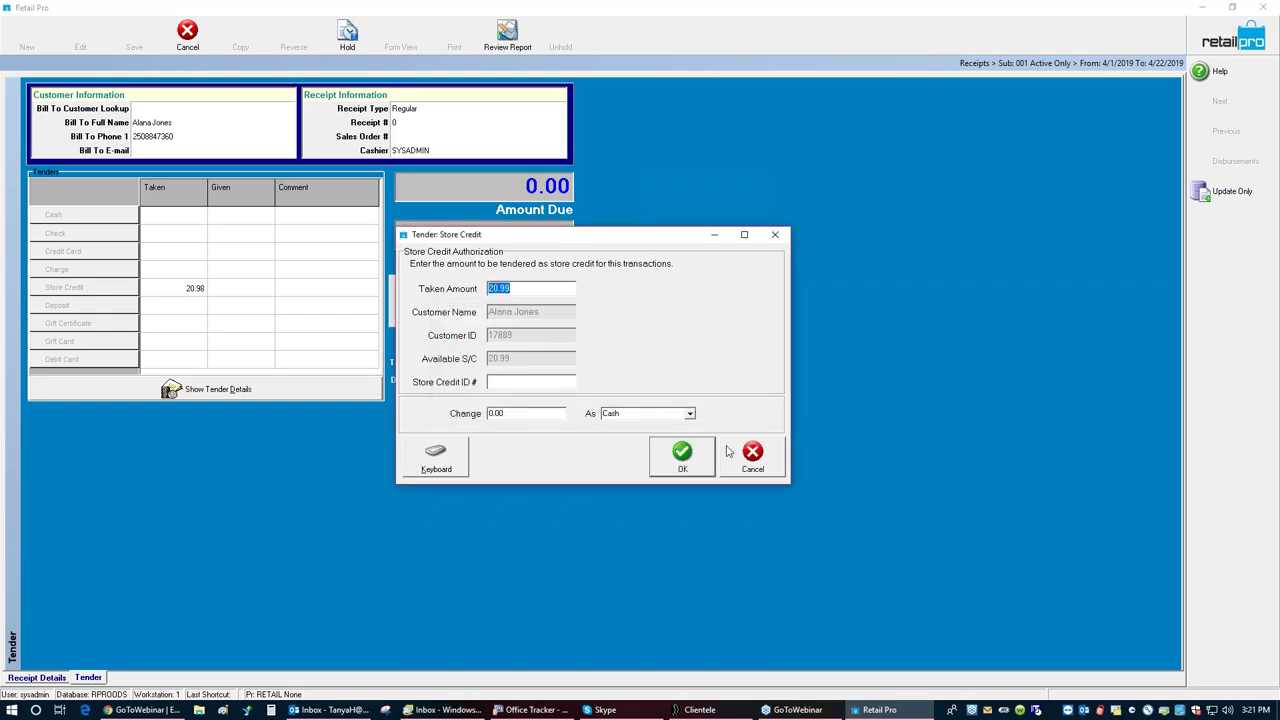
Step: Cancel the extra tender and save the receipt with Update Only, skipping the e-mail
{"action": "left_click", "coordinate": [735, 453]}
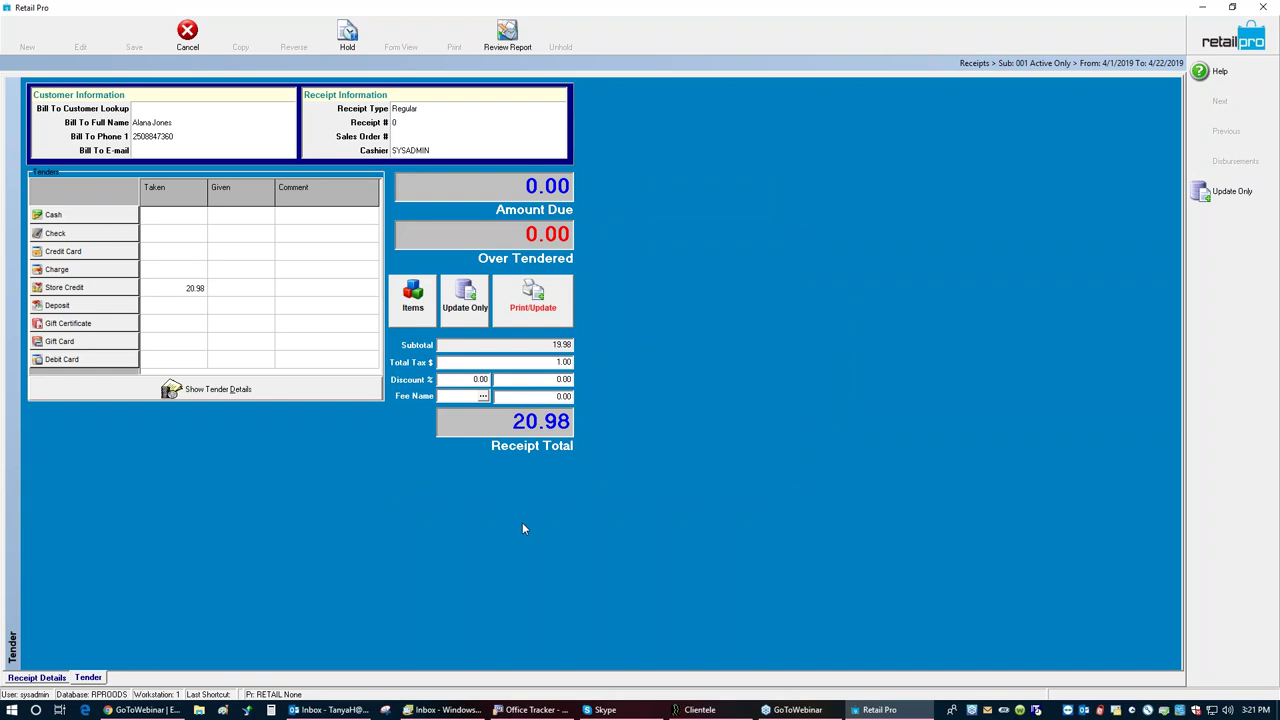
{"action": "left_click", "coordinate": [462, 303]}
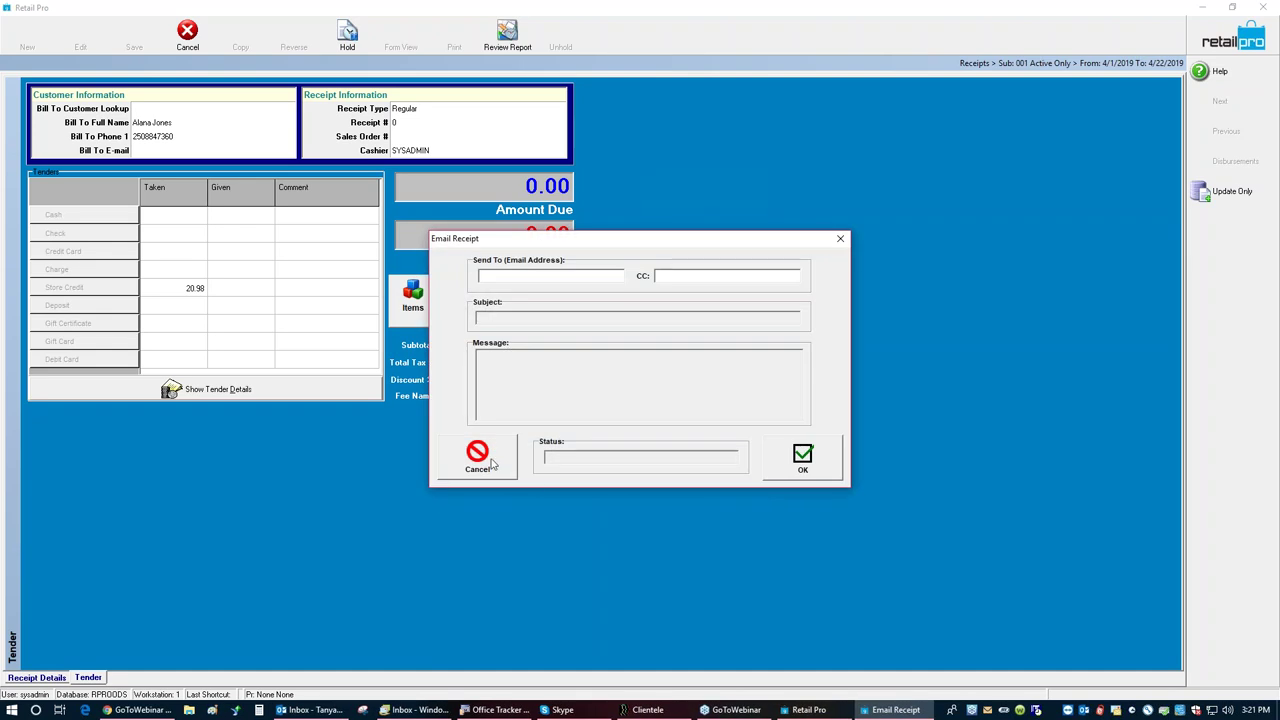
{"action": "left_click", "coordinate": [491, 463]}
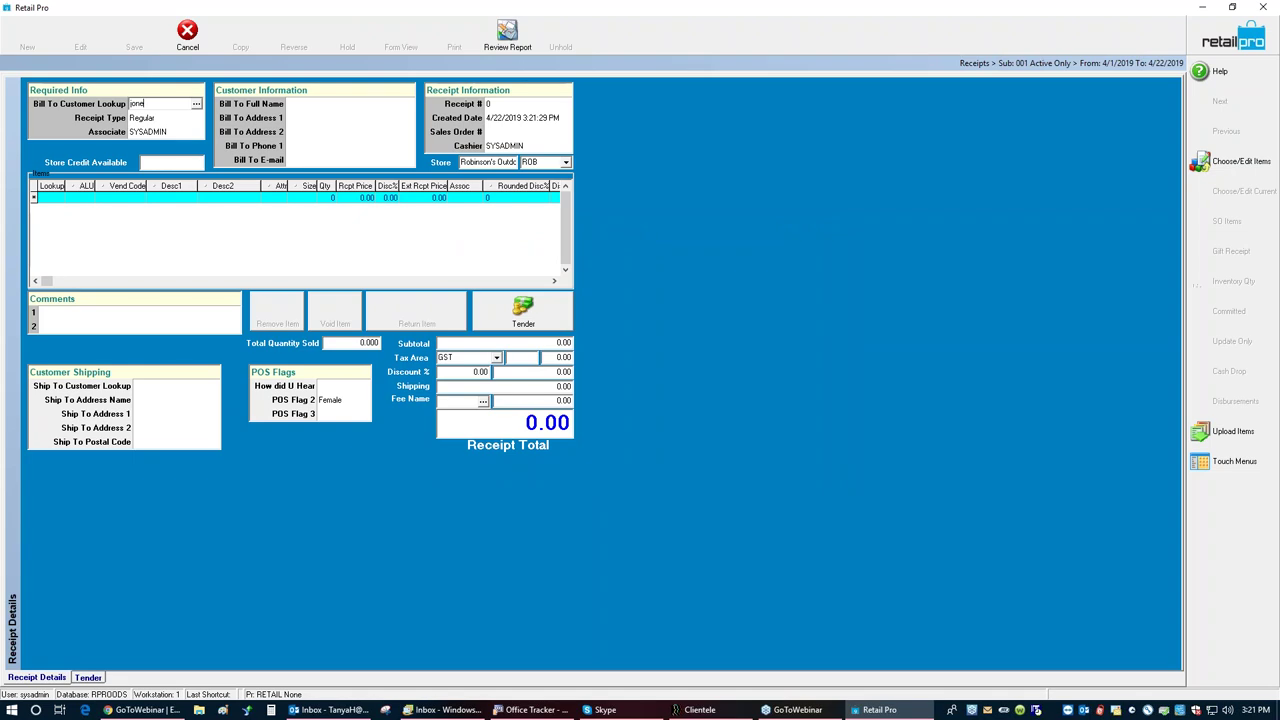
Step: Attach the second customer matching the surname search to the new receipt
{"action": "key", "text": "Return"}
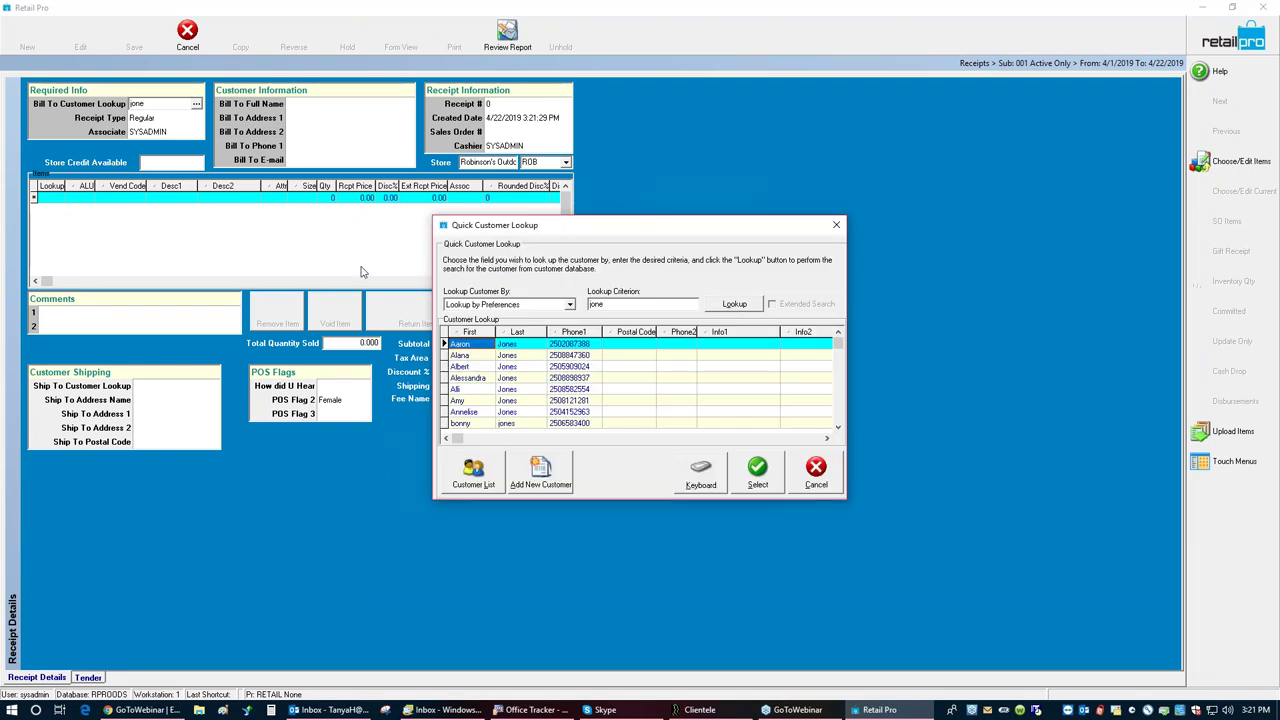
{"action": "left_click", "coordinate": [501, 358]}
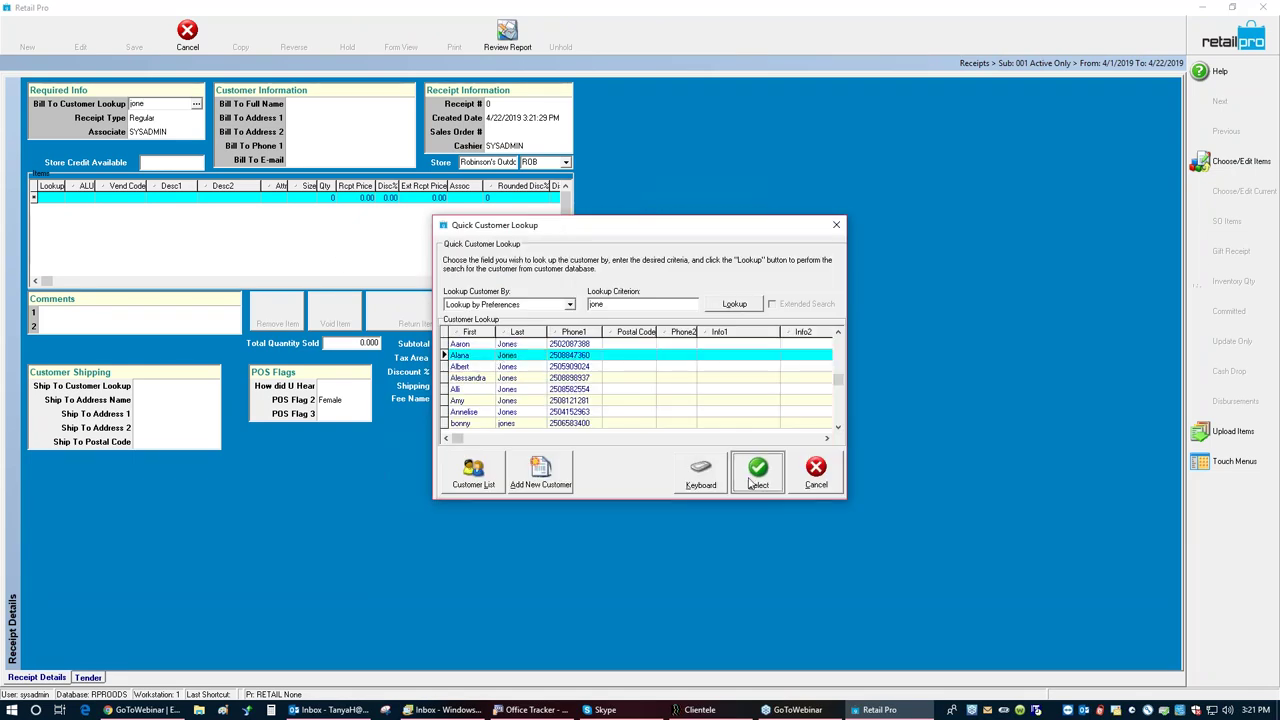
{"action": "left_click", "coordinate": [752, 482]}
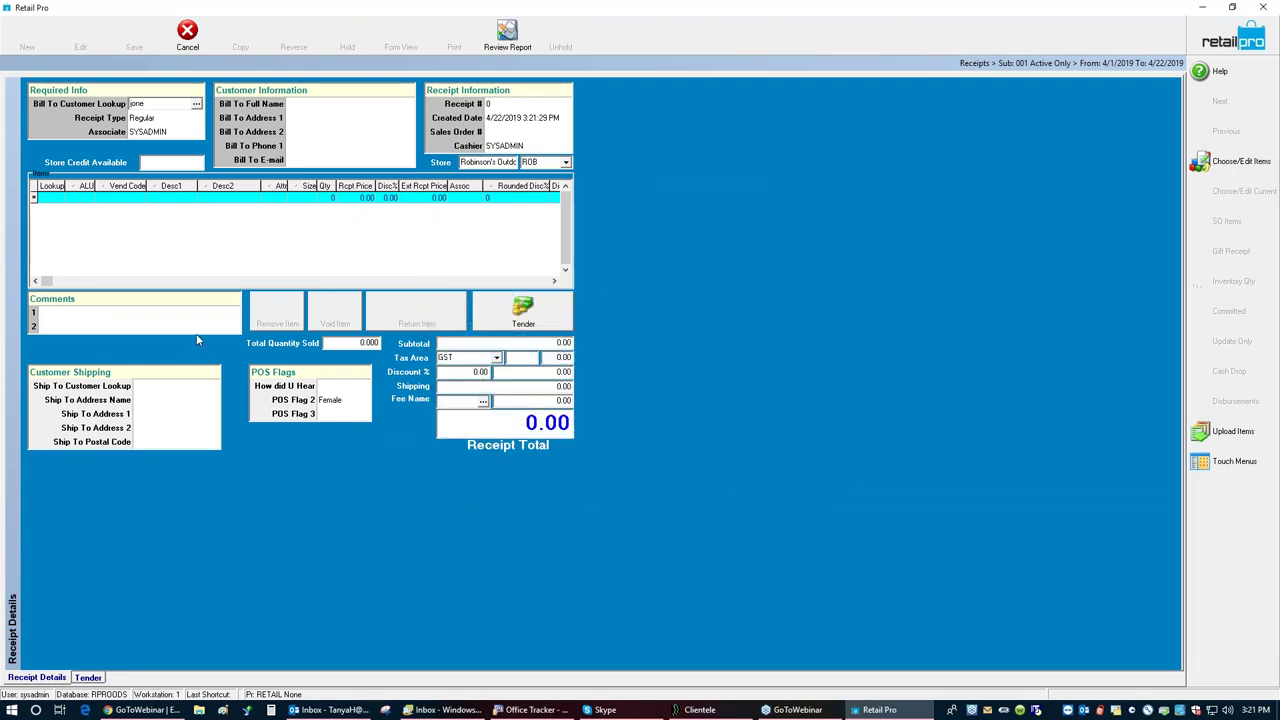
Step: Add item 100023 to the receipt and try looking up item 100084
{"action": "left_click", "coordinate": [38, 207]}
{"action": "type", "text": "1"}
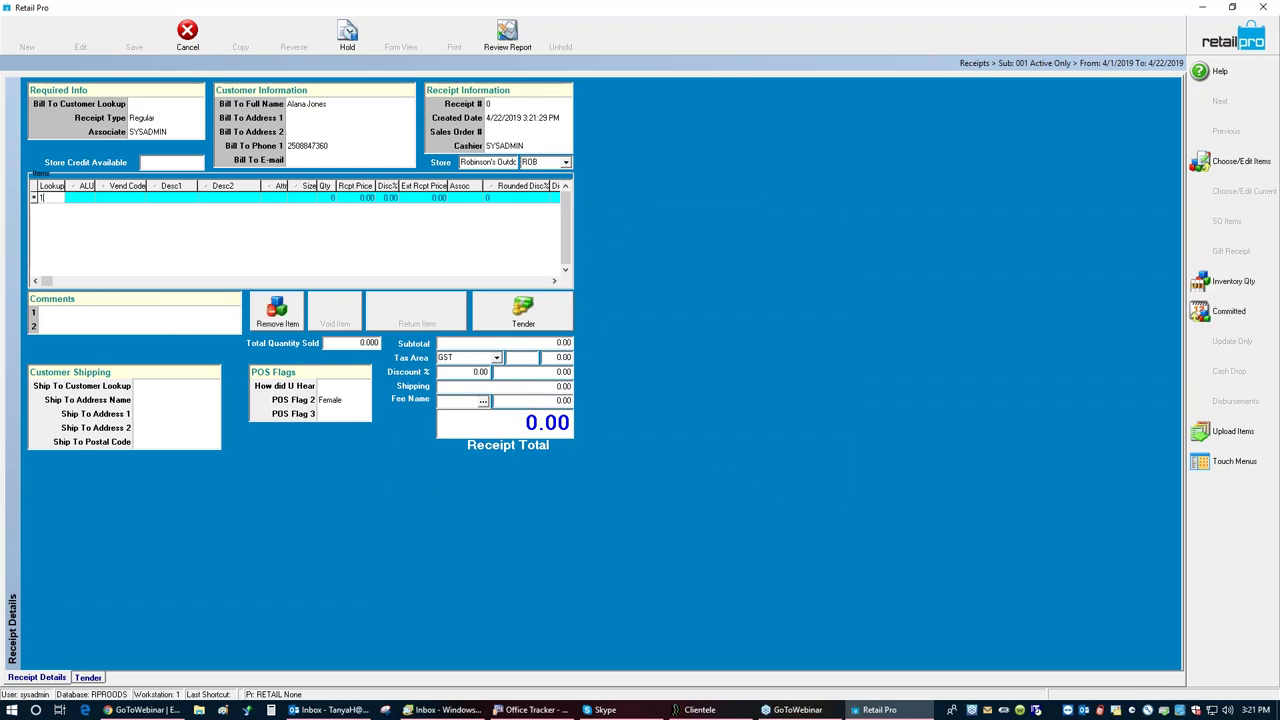
{"action": "type", "text": "00023"}
{"action": "key", "text": "Return"}
{"action": "type", "text": "1000"}
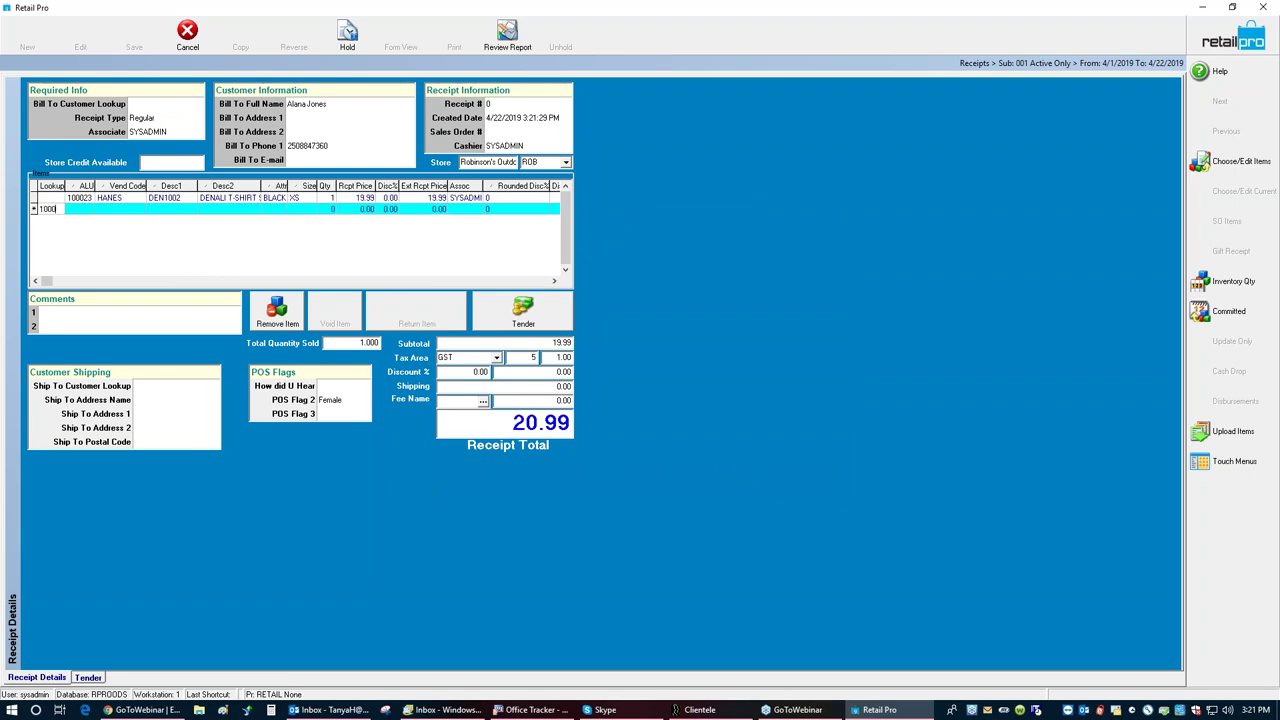
{"action": "type", "text": "84"}
{"action": "key", "text": "Return"}
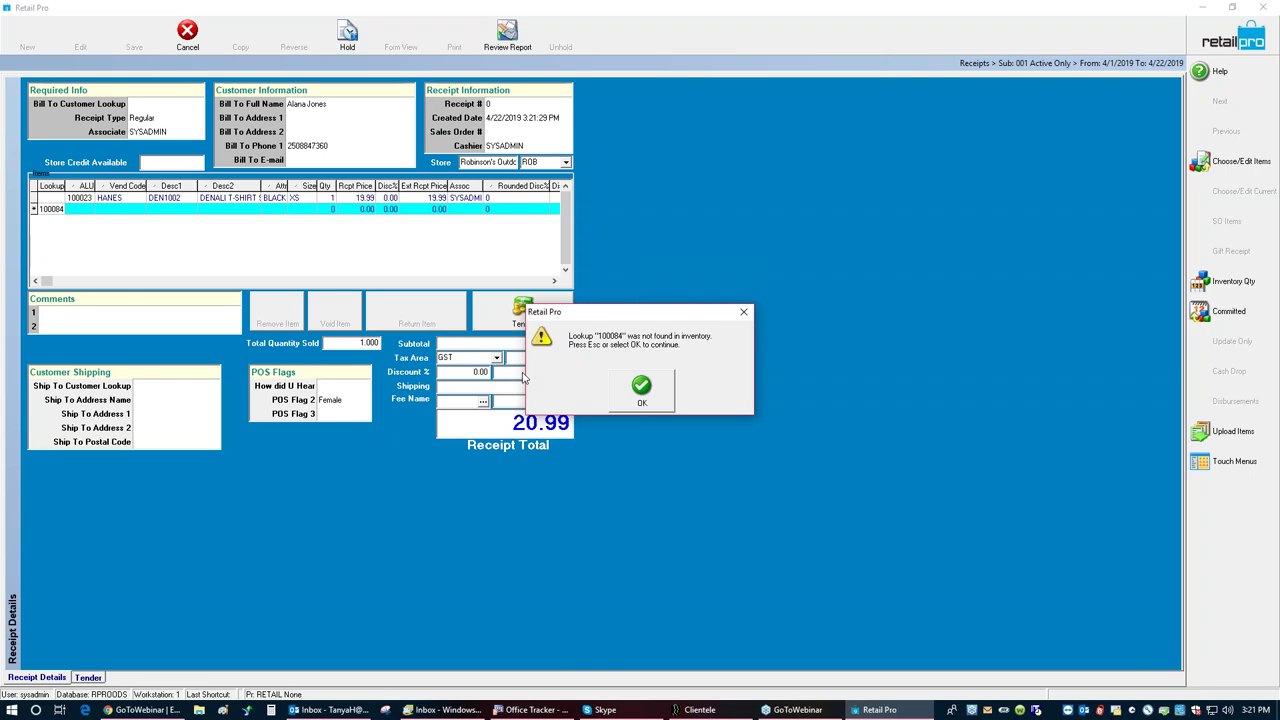
Step: Correct the mistyped code to 100046 and add the GRIZZLY-ALASKA, bringing the total to 31.48
{"action": "left_click", "coordinate": [650, 392]}
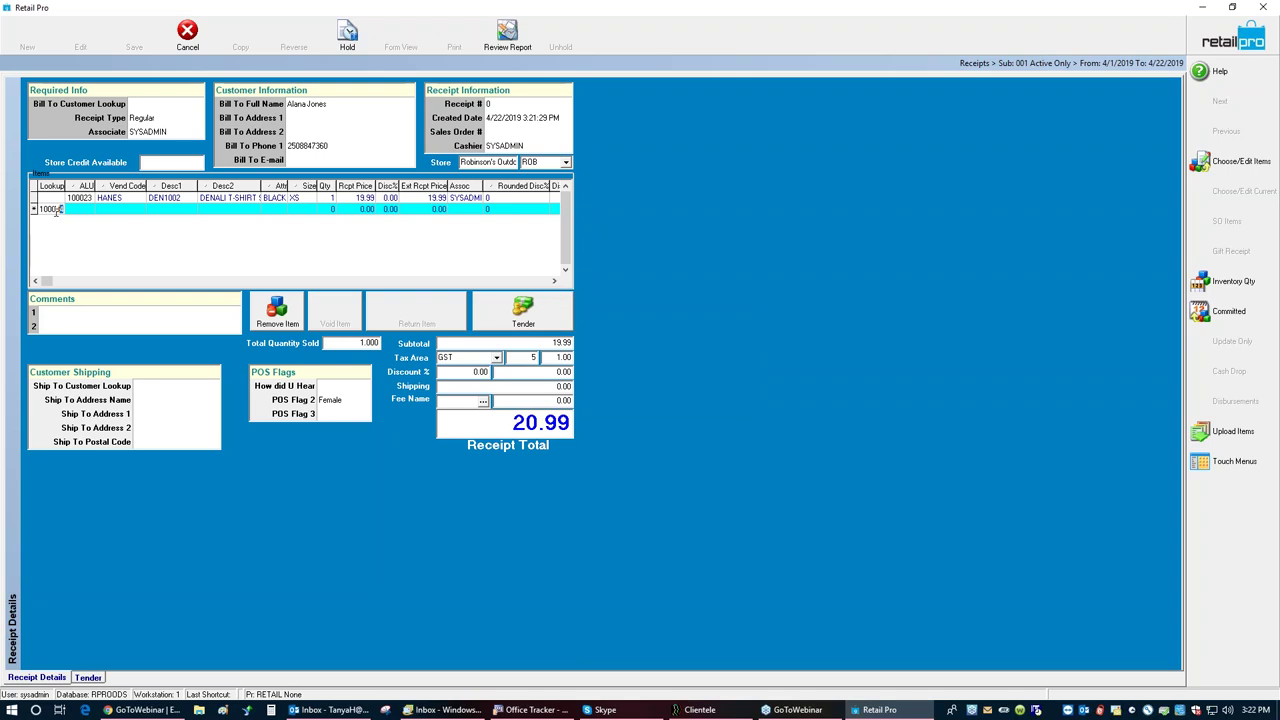
{"action": "left_click_drag", "start_coordinate": [64, 208], "coordinate": [50, 210]}
{"action": "type", "text": "46"}
{"action": "key", "text": "Return"}
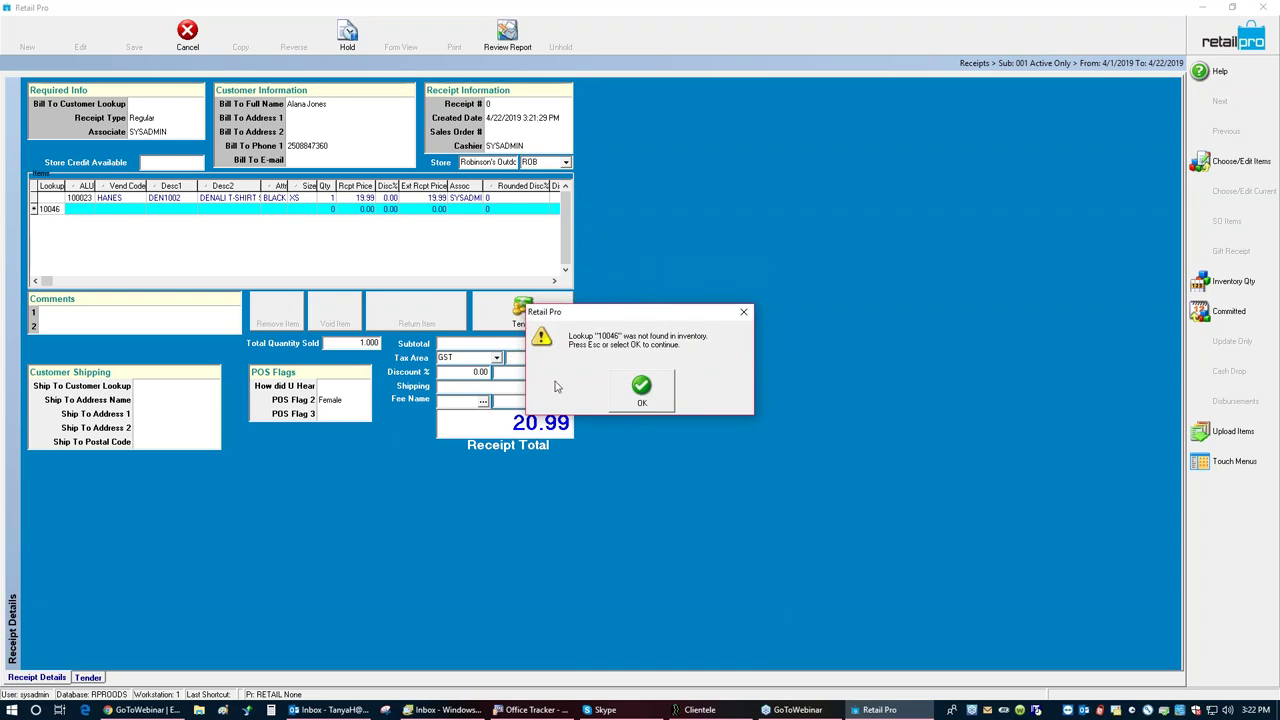
{"action": "left_click", "coordinate": [636, 390]}
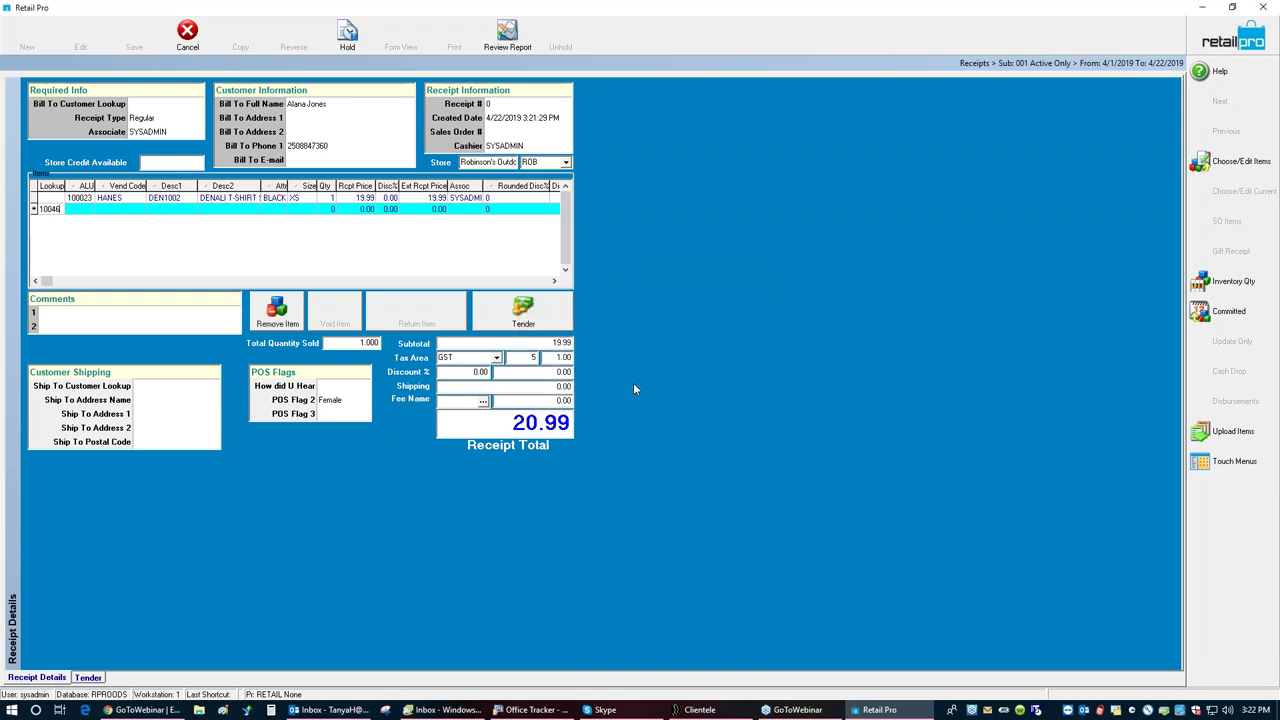
{"action": "double_click", "coordinate": [62, 209]}
{"action": "type", "text": "100046"}
{"action": "key", "text": "Return"}
{"action": "left_click", "coordinate": [547, 379]}
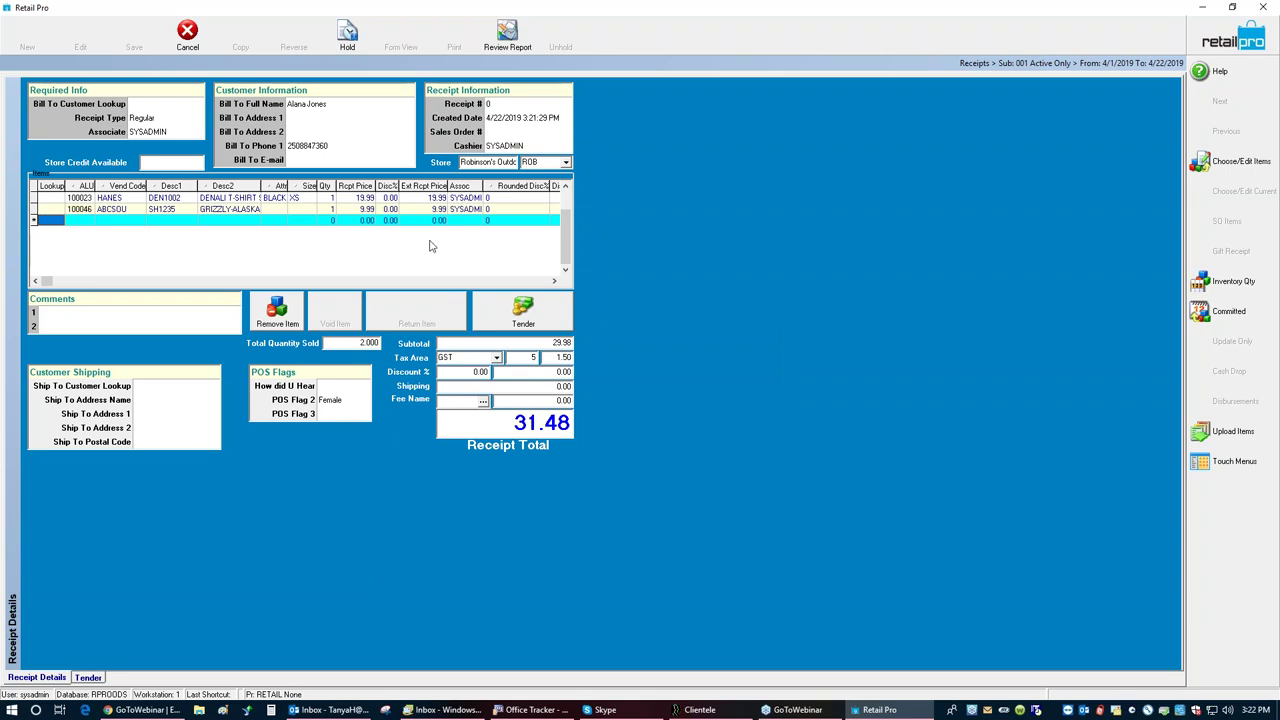
{"action": "left_click", "coordinate": [330, 208]}
Step: Set the GRIZZLY-ALASKA quantity to 3 and give the T-shirt a 10% Promo discount
{"action": "type", "text": "3"}
{"action": "key", "text": "Return"}
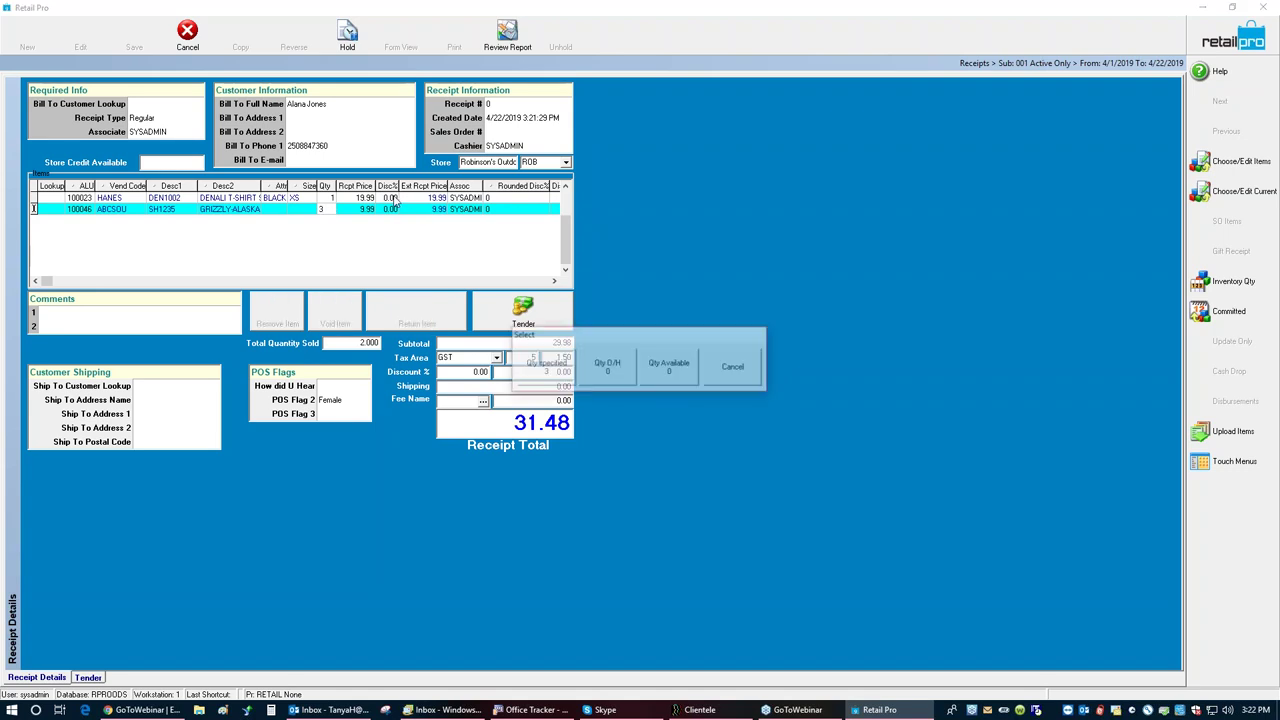
{"action": "left_click", "coordinate": [527, 369]}
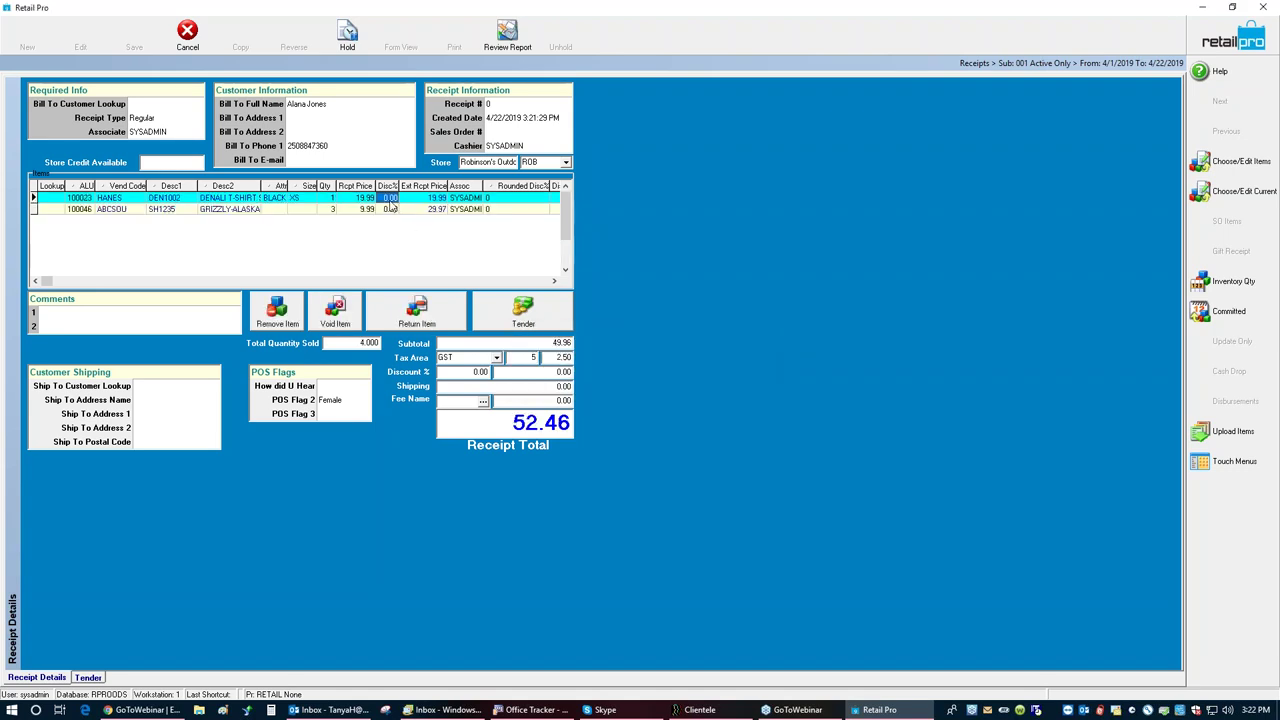
{"action": "type", "text": "10"}
{"action": "key", "text": "Return"}
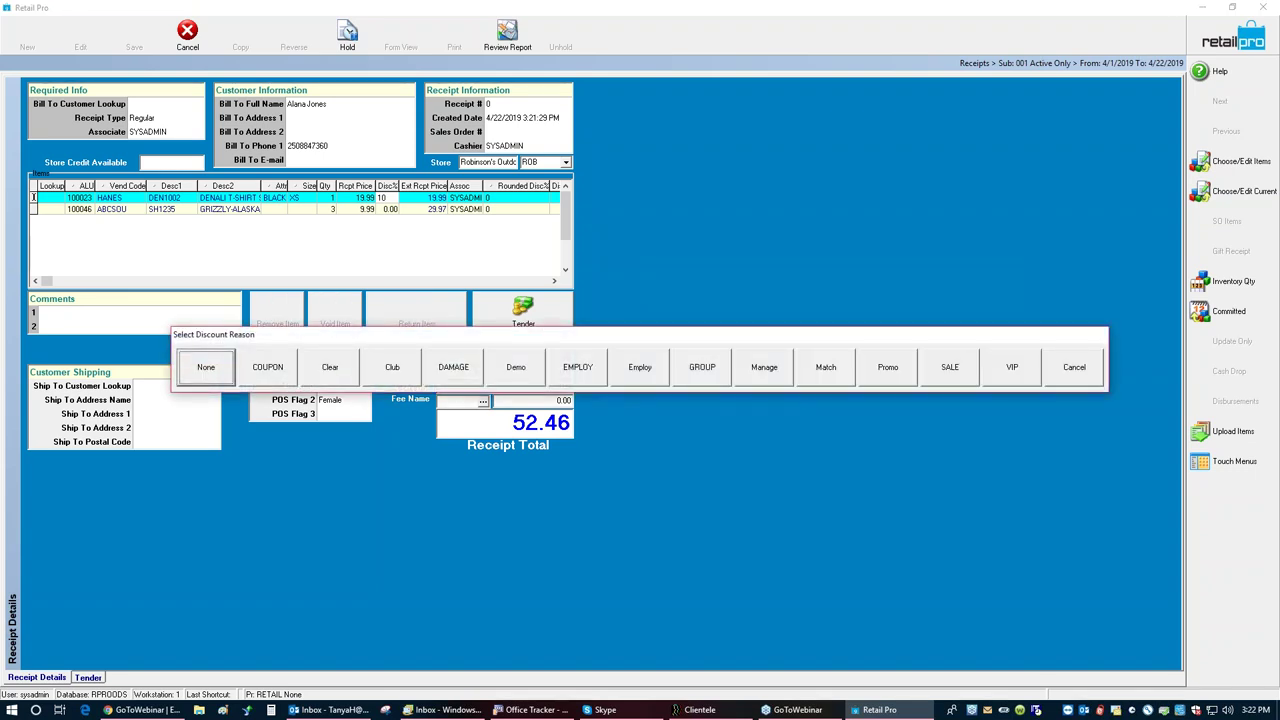
{"action": "left_click", "coordinate": [900, 368]}
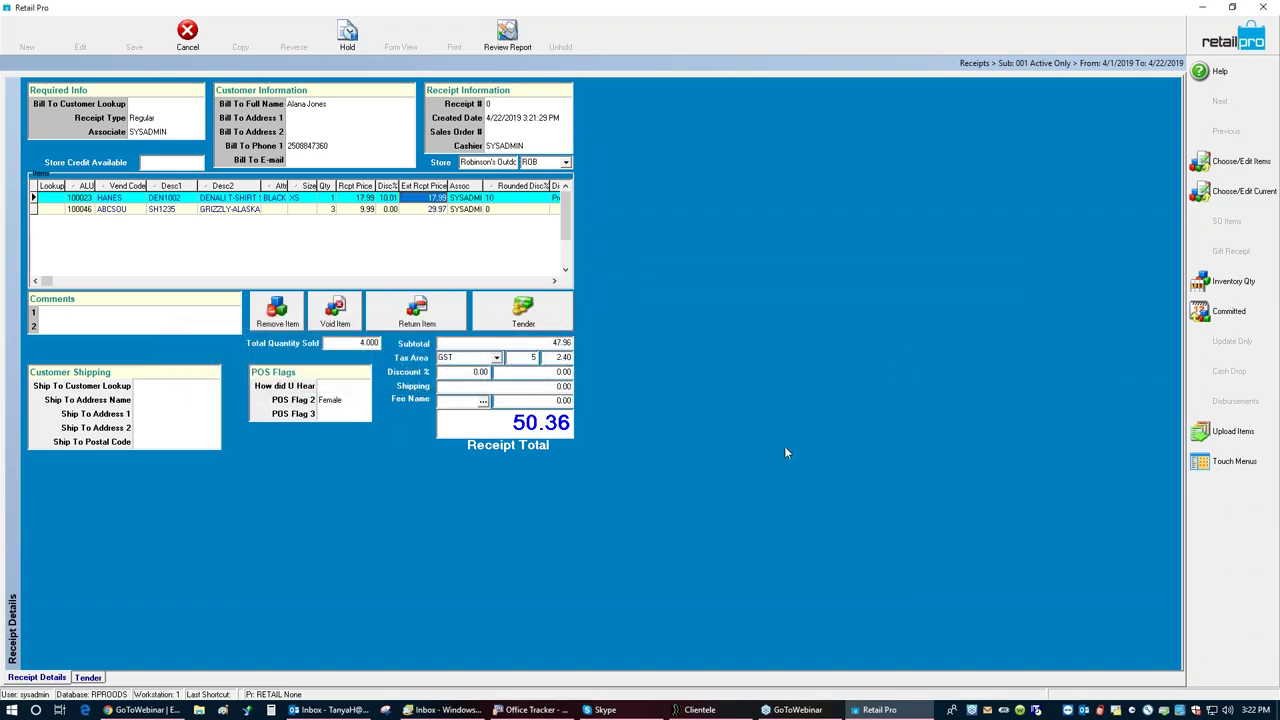
Step: Start paying with the customer's credit balance and acknowledge the 0.01 store credit warning
{"action": "left_click", "coordinate": [520, 312]}
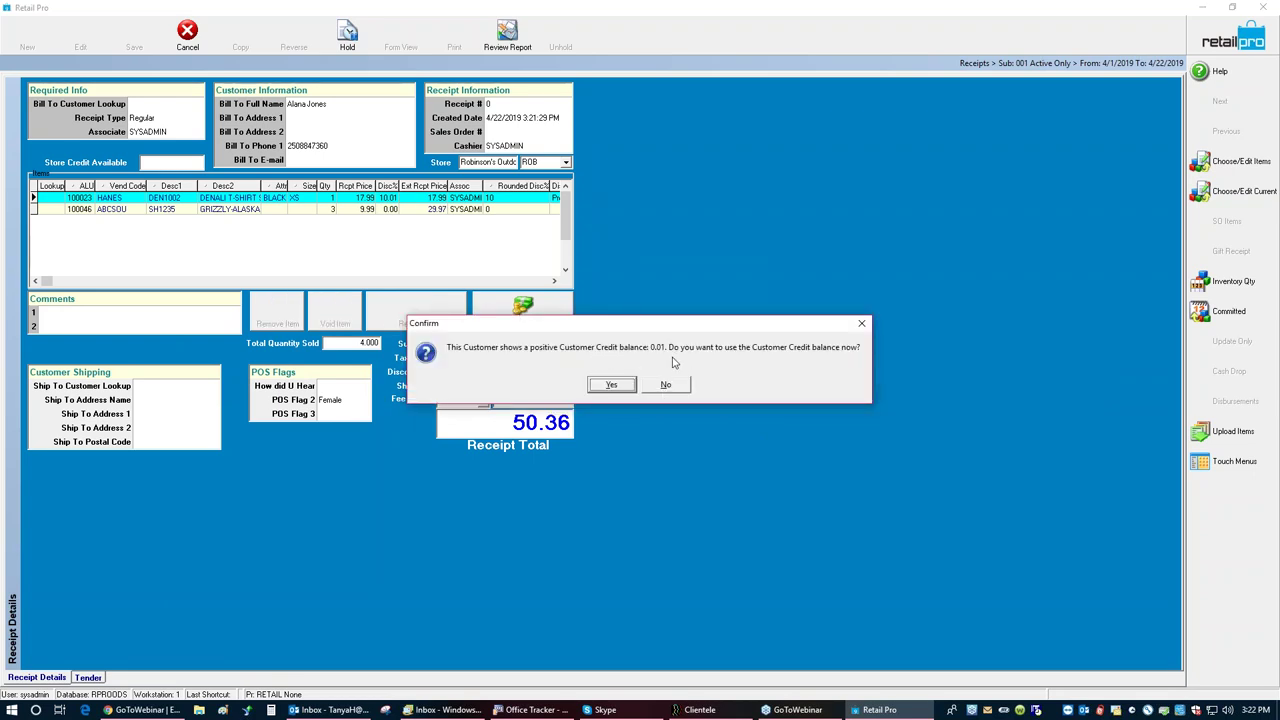
{"action": "left_click", "coordinate": [617, 385]}
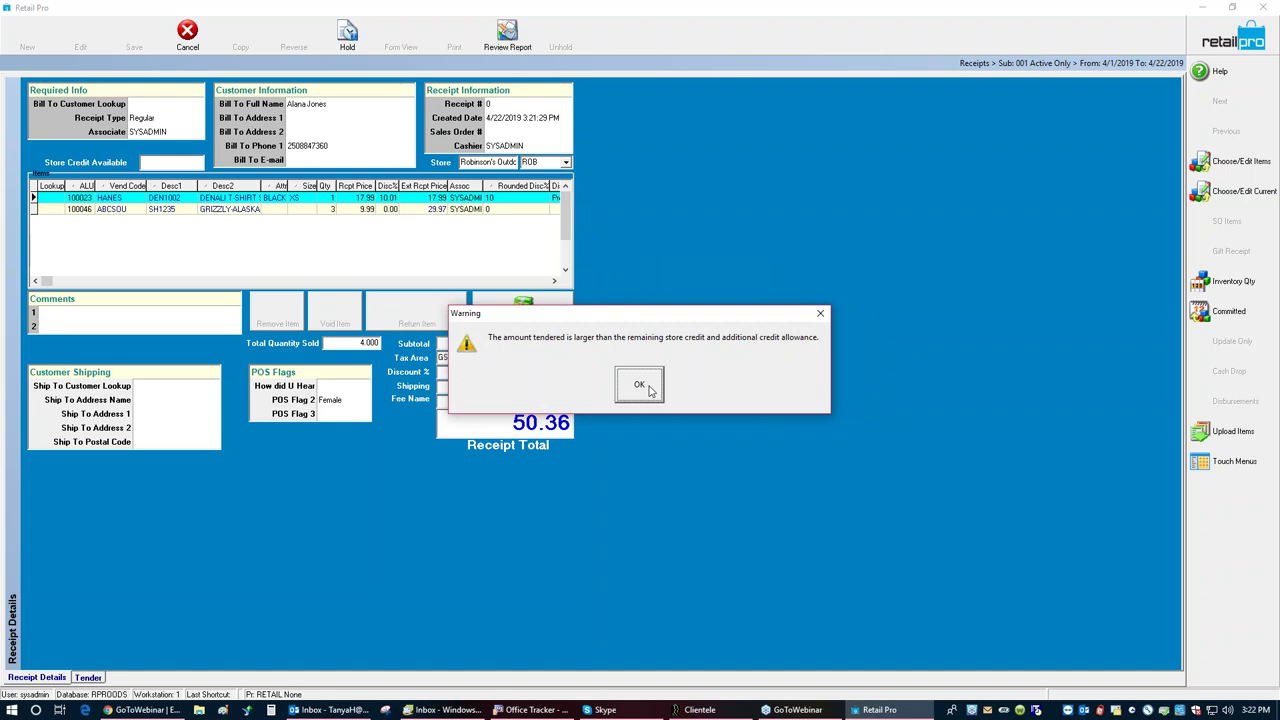
{"action": "left_click", "coordinate": [640, 387]}
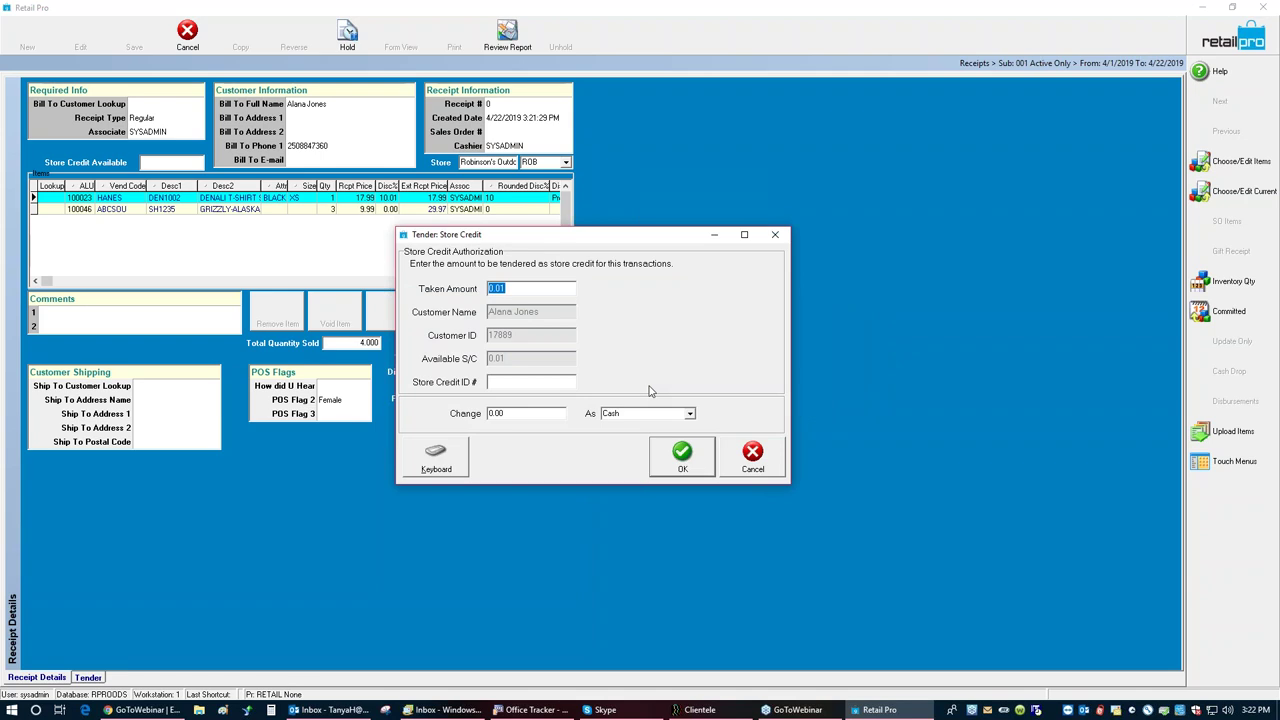
Step: Tender 0.01 store credit plus 50.35 on MASTER card, then save via Update Only without e-mail
{"action": "left_click", "coordinate": [670, 455]}
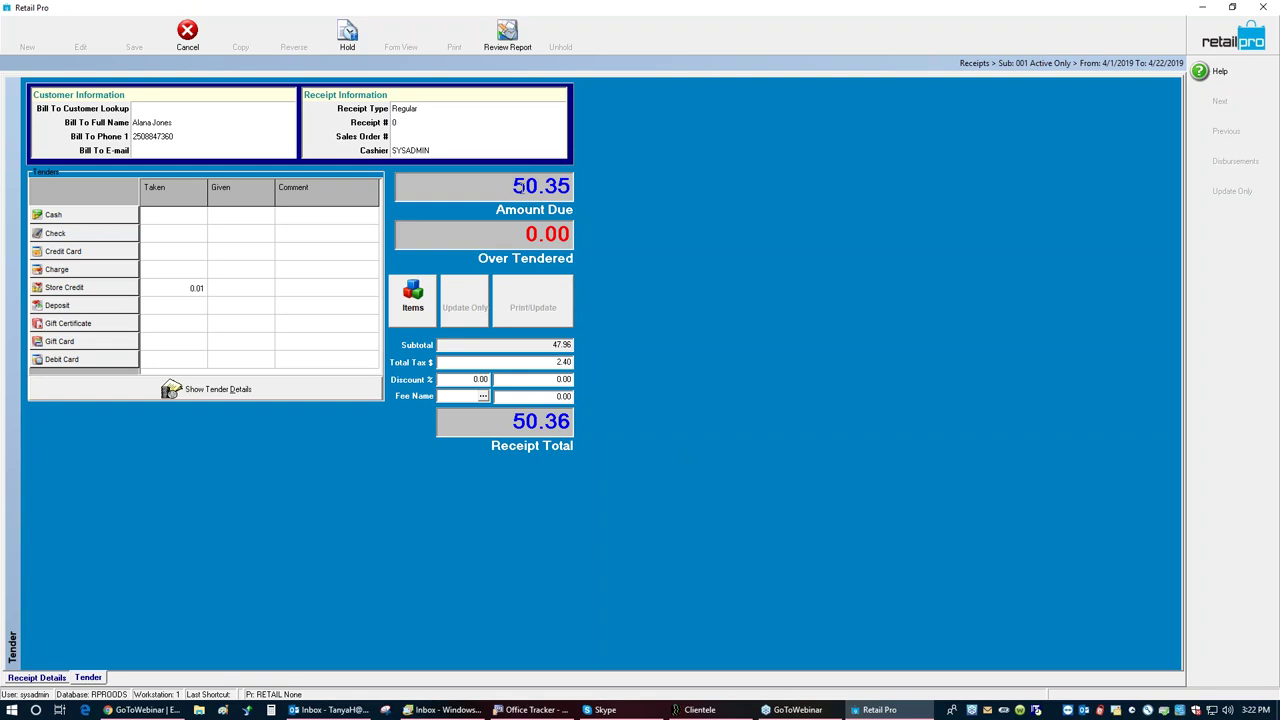
{"action": "left_click", "coordinate": [107, 251]}
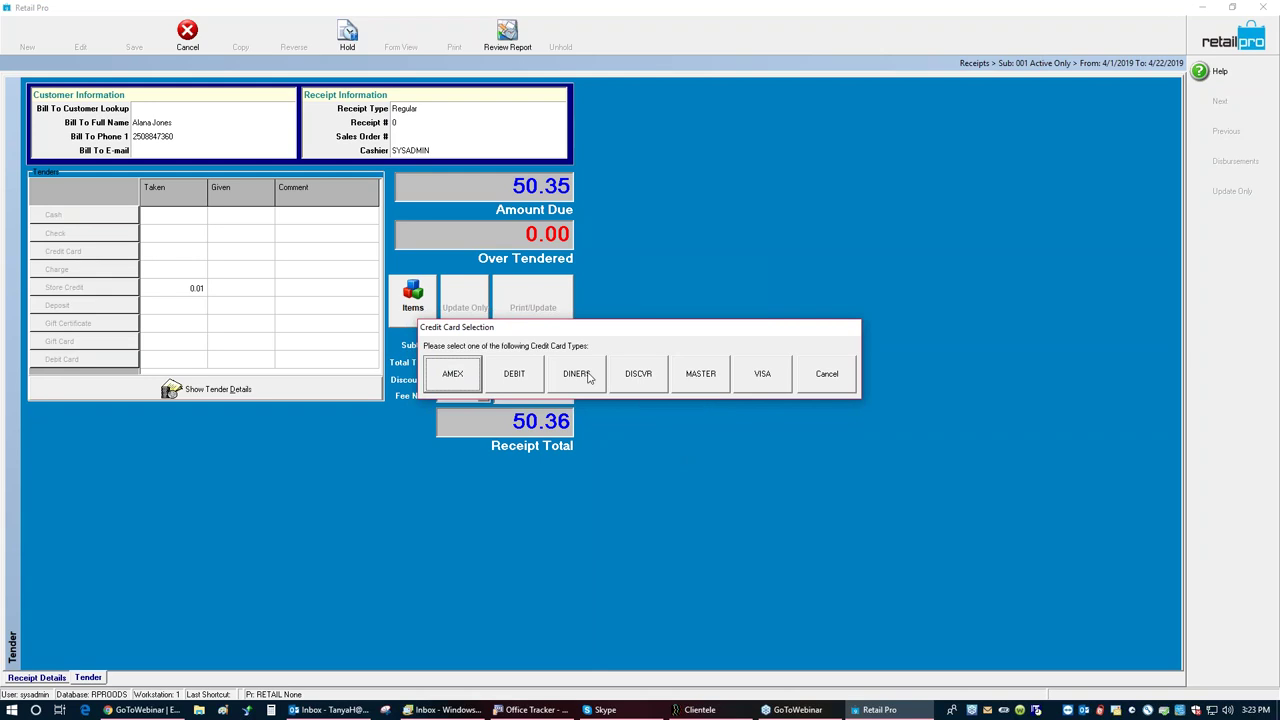
{"action": "left_click", "coordinate": [714, 378]}
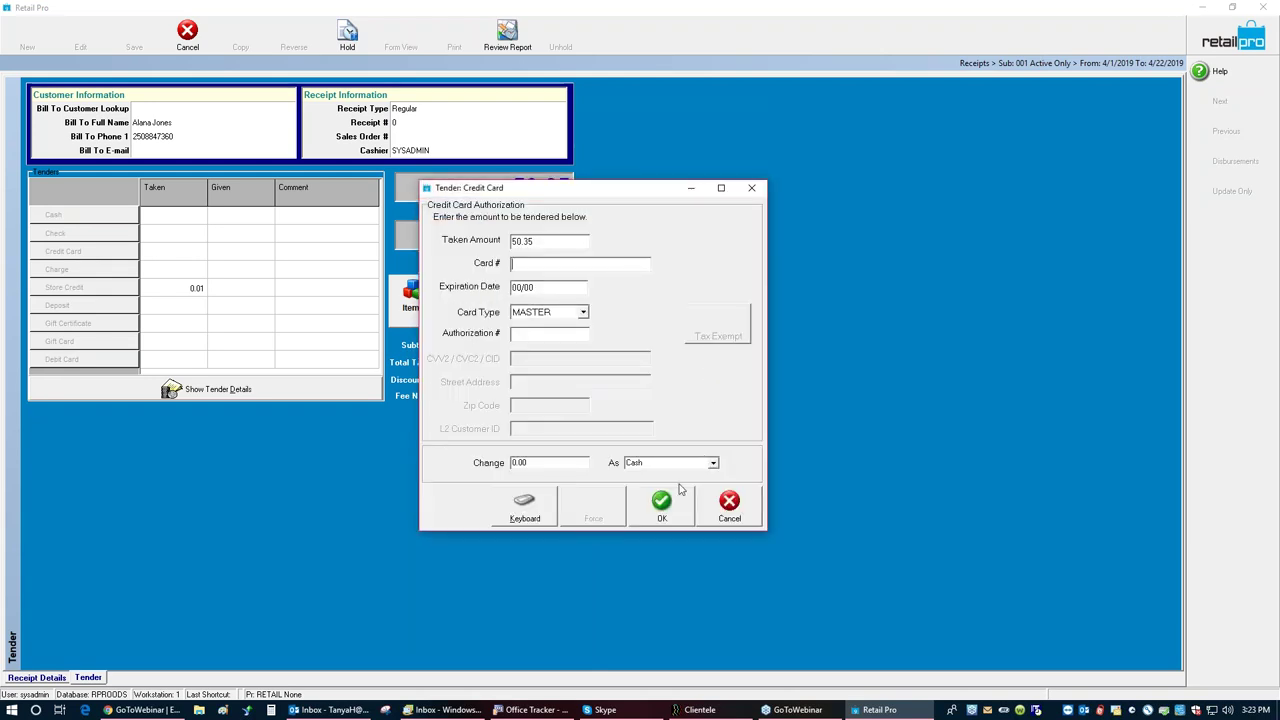
{"action": "left_click", "coordinate": [661, 503]}
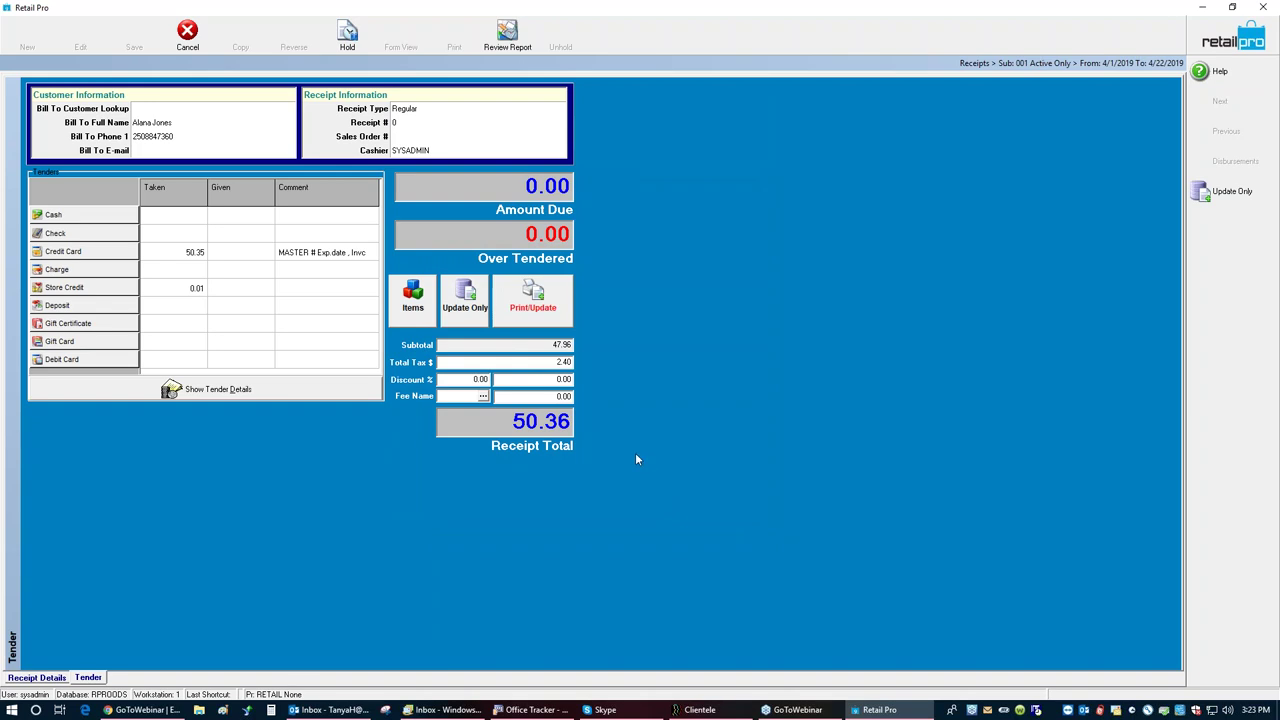
{"action": "left_click", "coordinate": [465, 298]}
{"action": "left_click", "coordinate": [503, 446]}
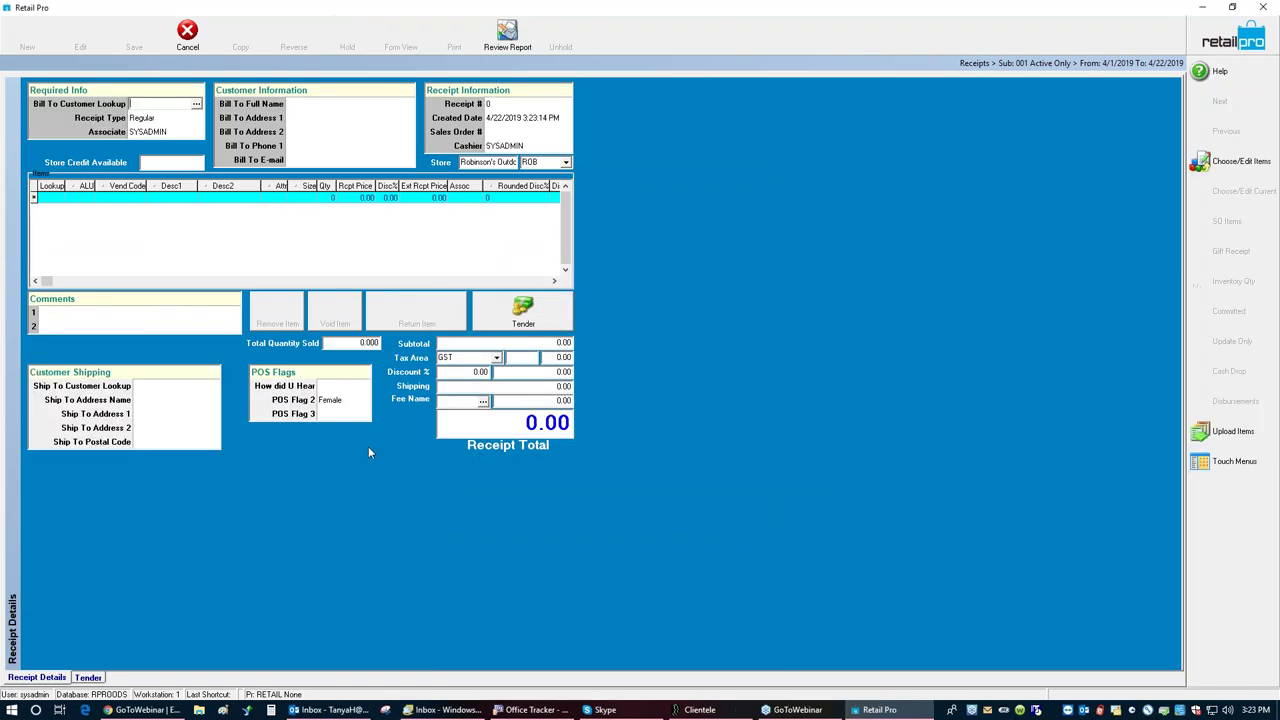
{"action": "left_click", "coordinate": [43, 200]}
{"action": "type", "text": "100025"}
{"action": "key", "text": "Return"}
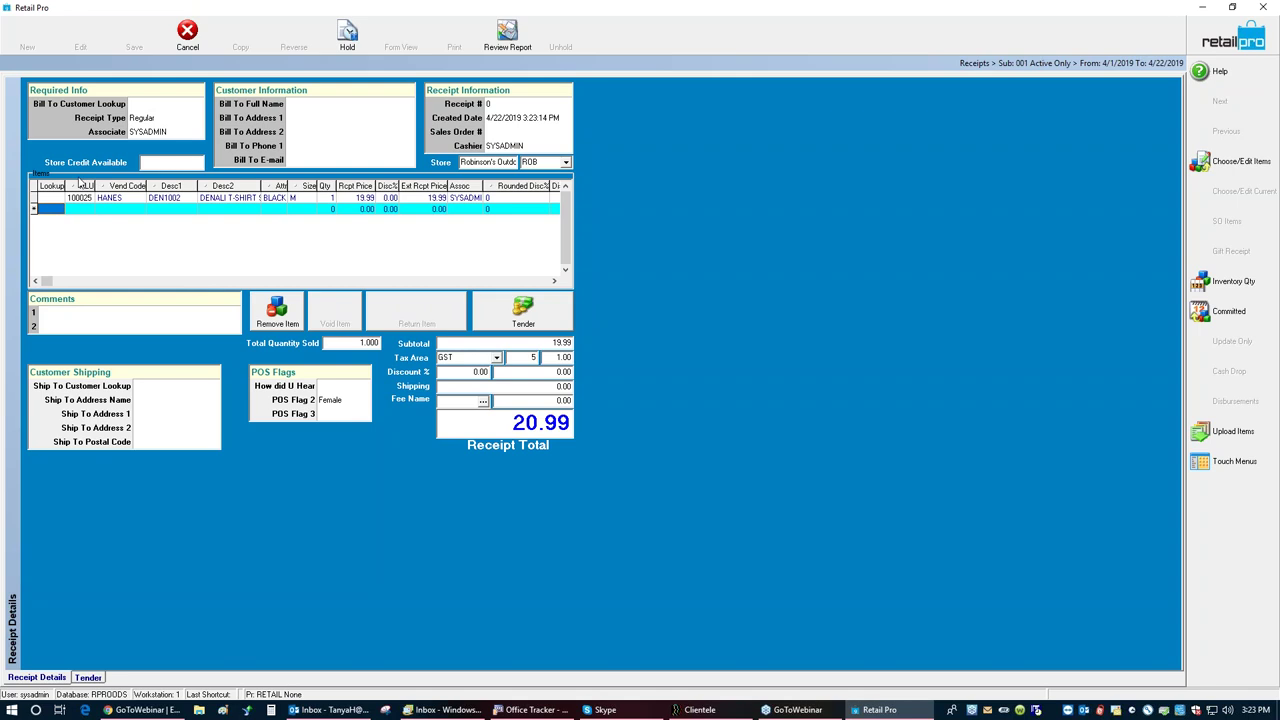
{"action": "left_click", "coordinate": [206, 201]}
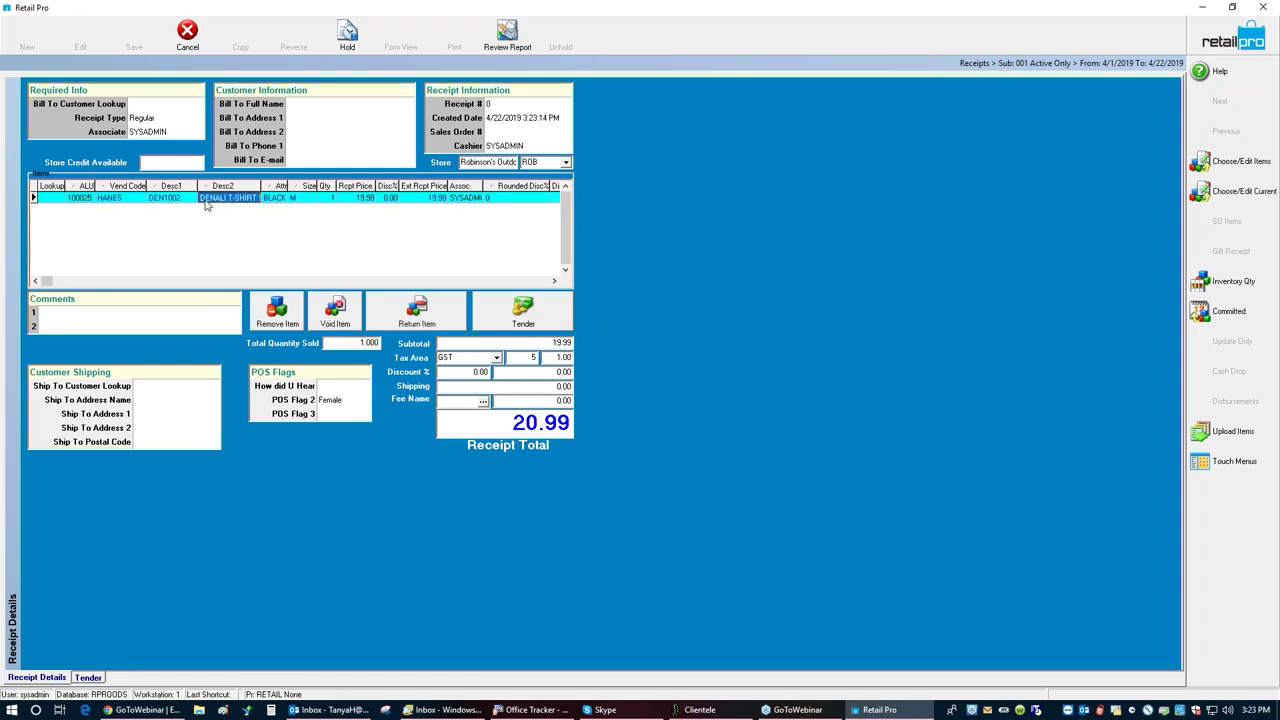
{"action": "left_click", "coordinate": [333, 320]}
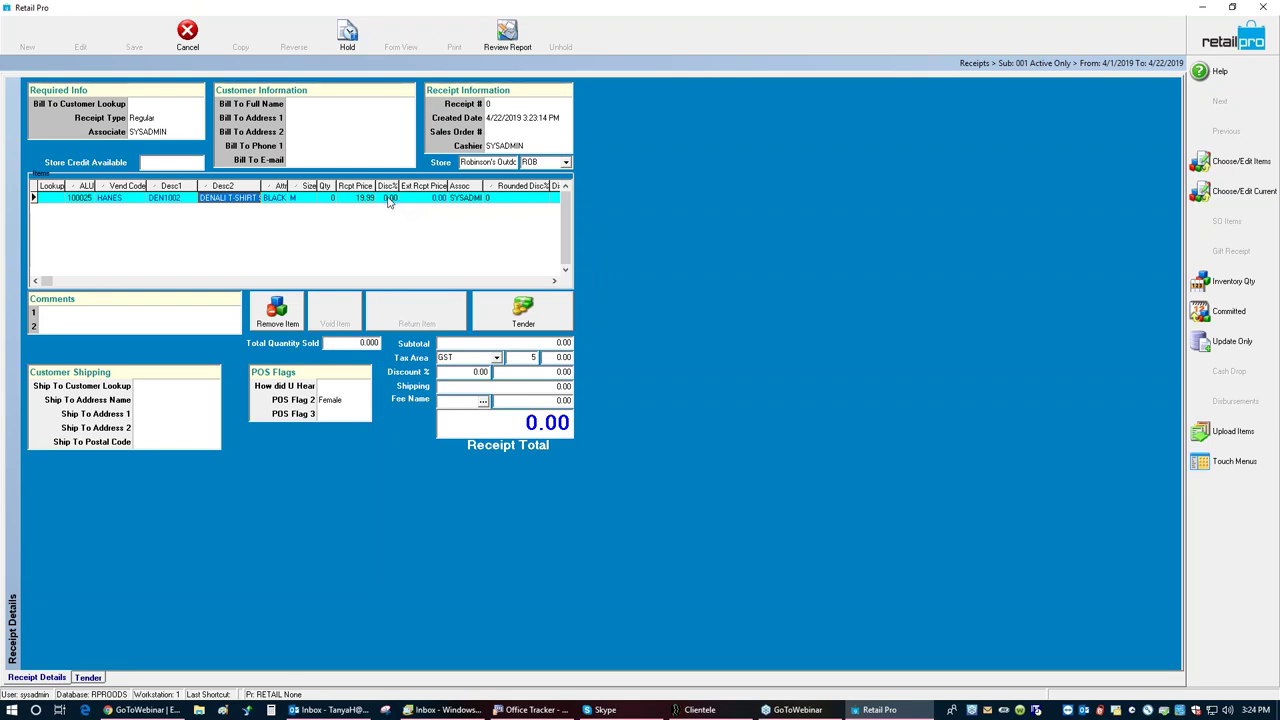
{"action": "left_click", "coordinate": [268, 314]}
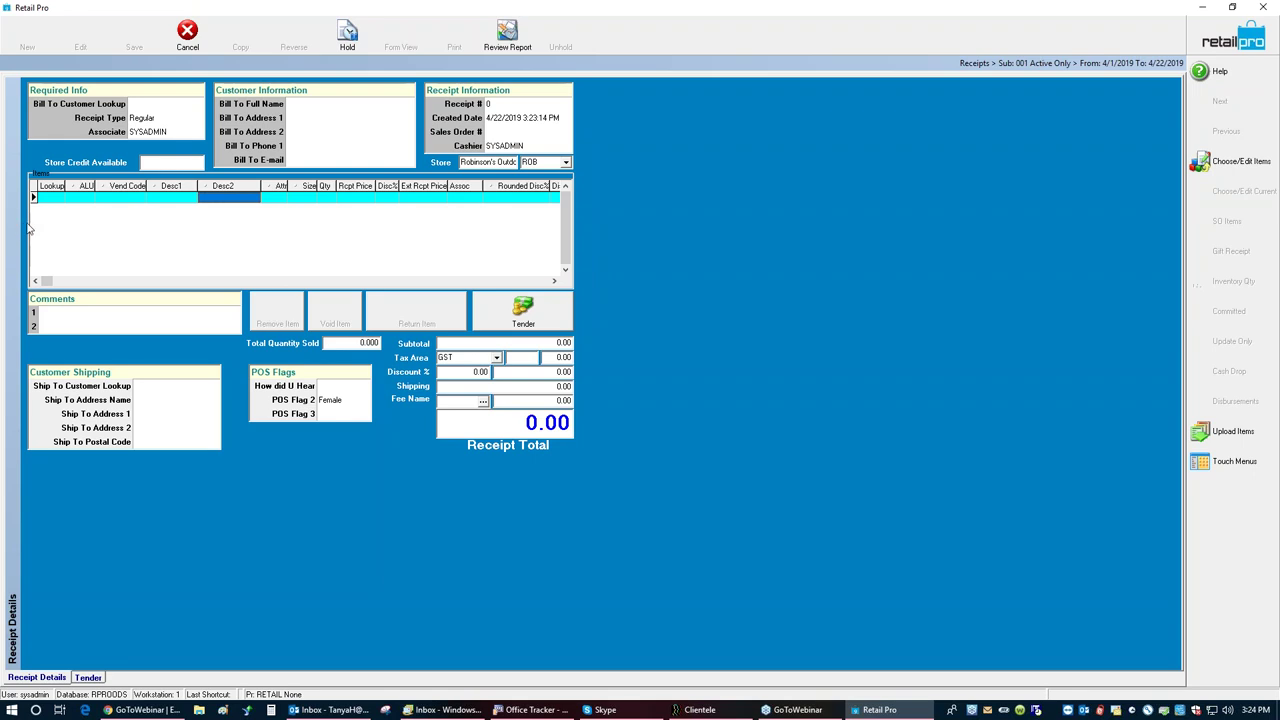
Step: Add item 100047, a GRIZZLY SHOT G at 9.99, to the receipt
{"action": "left_click", "coordinate": [50, 201]}
{"action": "type", "text": "1"}
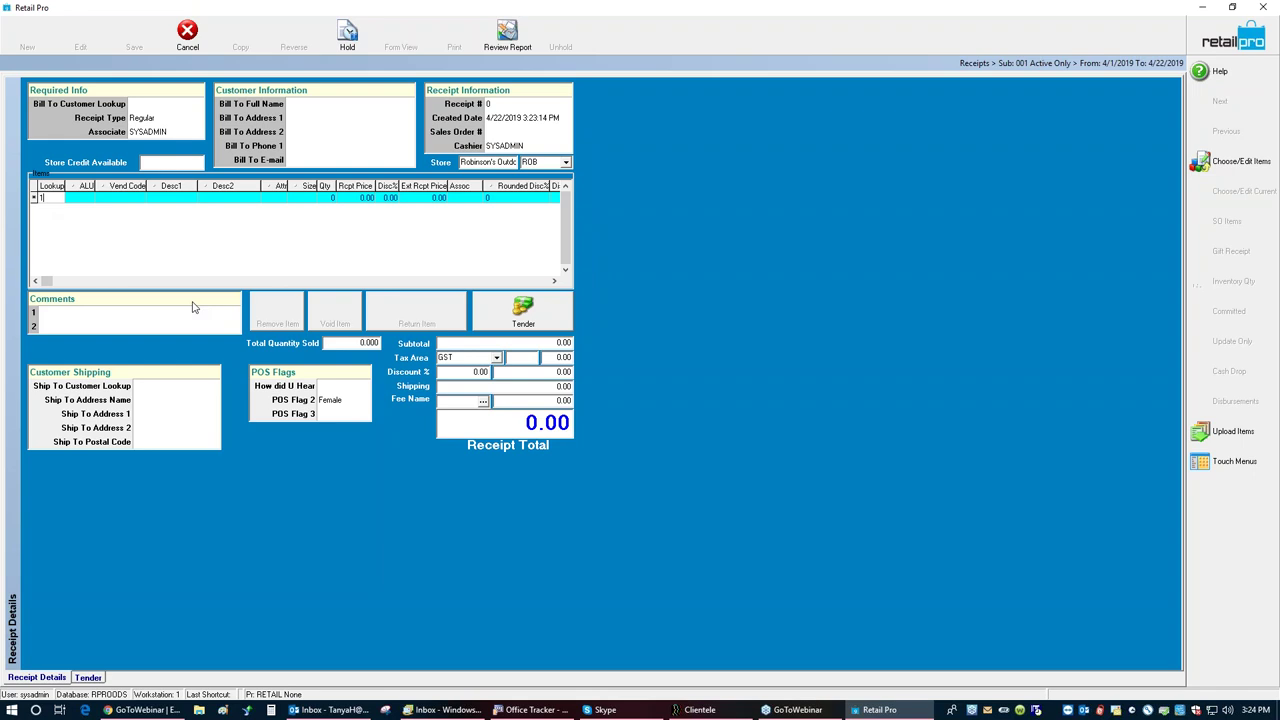
{"action": "type", "text": "00047"}
{"action": "key", "text": "Return"}
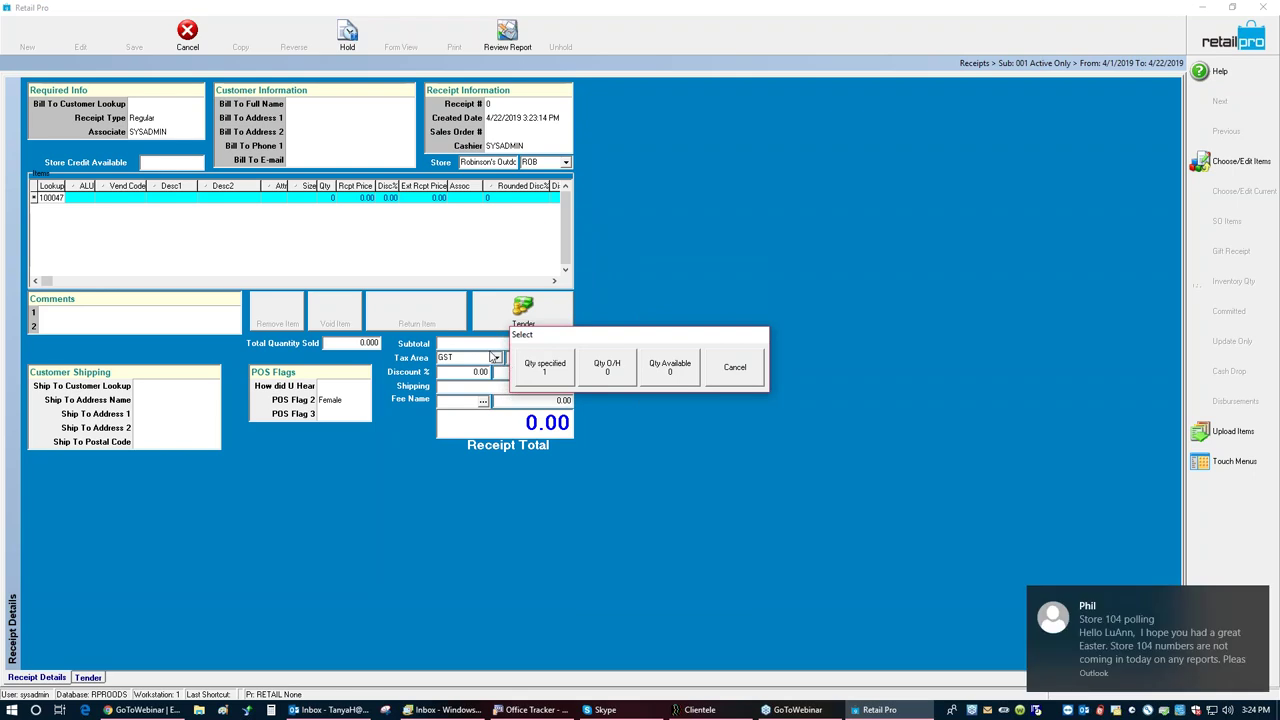
{"action": "left_click", "coordinate": [555, 378]}
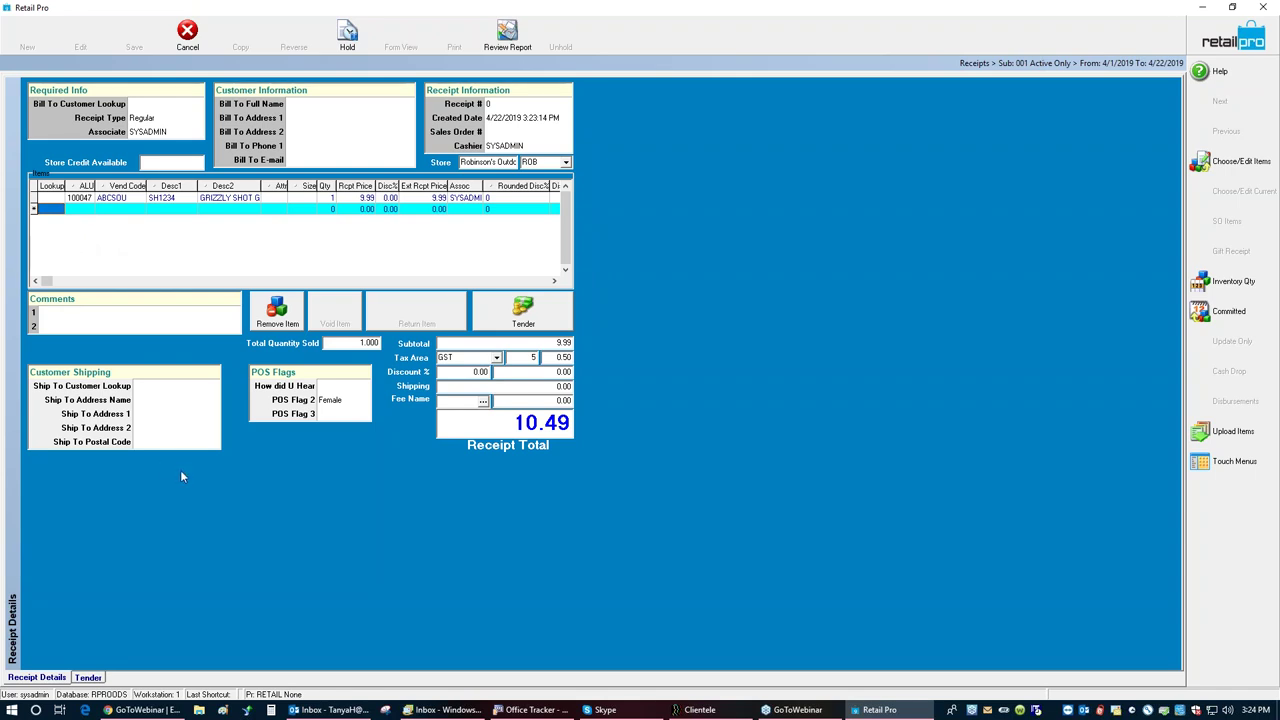
Step: Set the tax area to OUT/COUNTRY so the 9.99 total is tax-free
{"action": "left_click", "coordinate": [496, 358]}
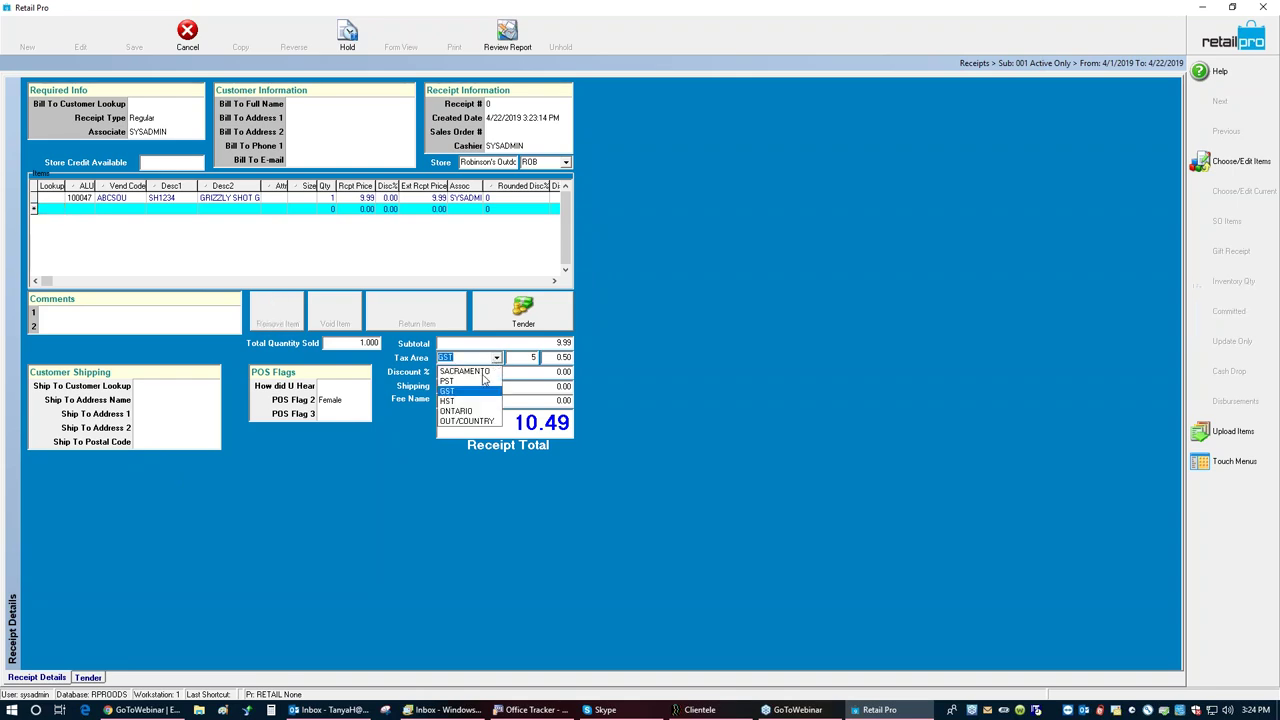
{"action": "left_click", "coordinate": [468, 421]}
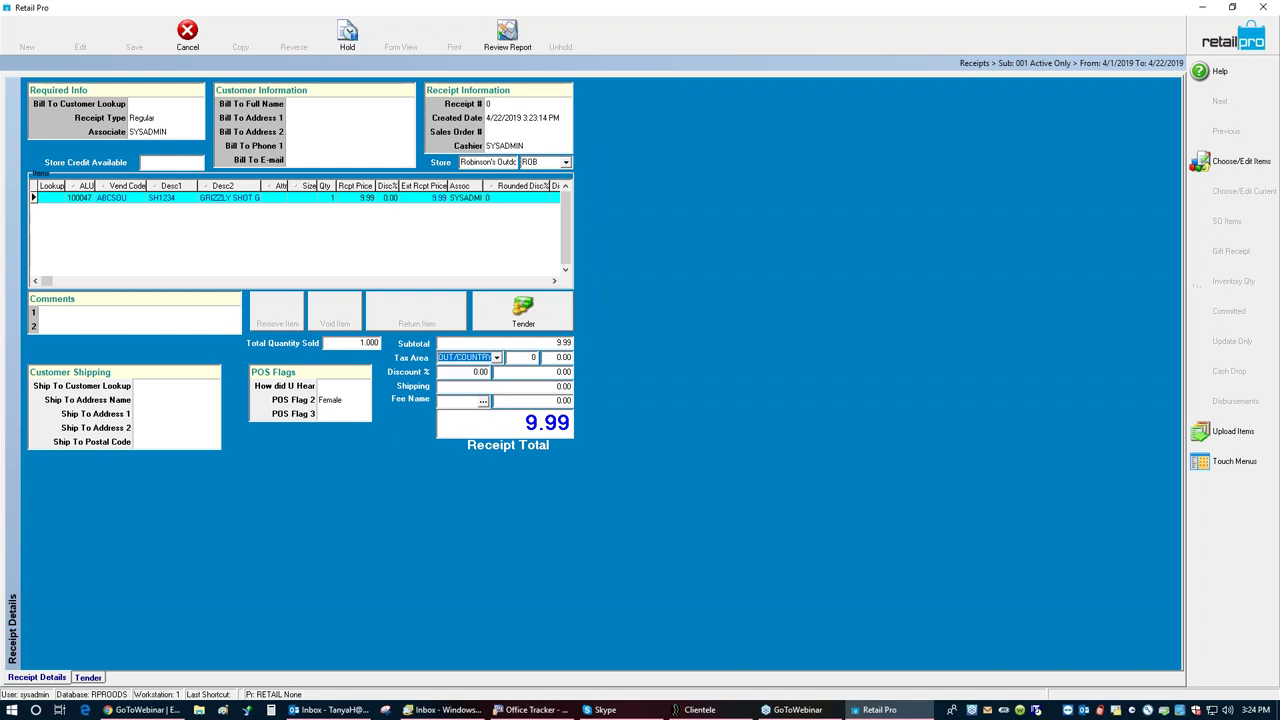
{"action": "left_click", "coordinate": [140, 386]}
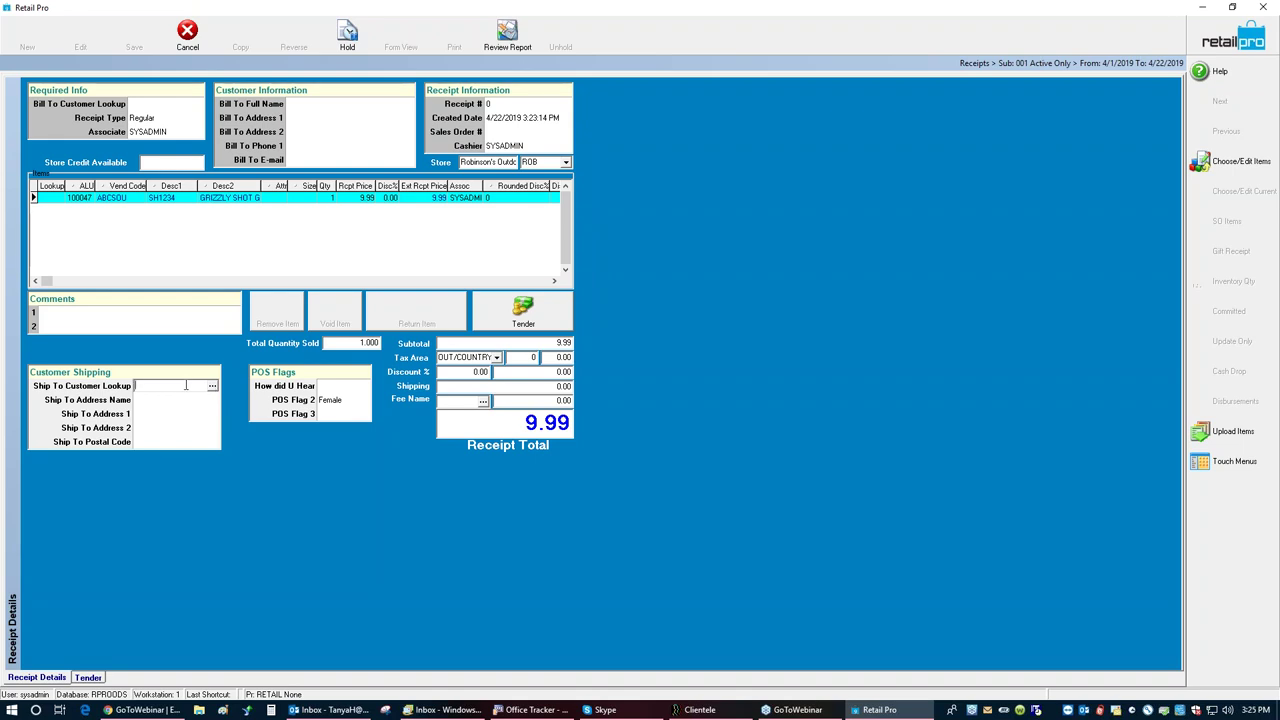
Step: Search customers by surname and pick a different match further down the list
{"action": "type", "text": "jones"}
{"action": "key", "text": "Return"}
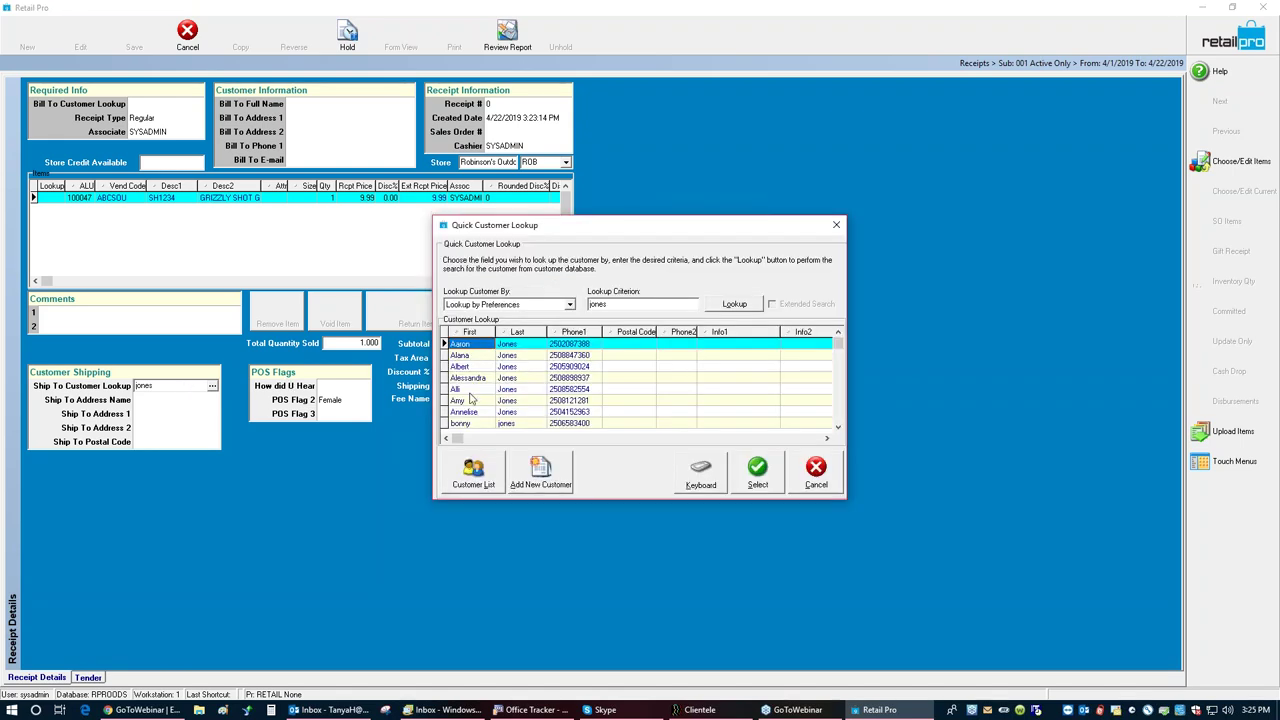
{"action": "left_click", "coordinate": [842, 402]}
{"action": "key", "text": "Down"}
{"action": "key", "text": "Down"}
{"action": "key", "text": "Down"}
{"action": "key", "text": "Down"}
{"action": "key", "text": "Down"}
{"action": "key", "text": "Down"}
{"action": "key", "text": "Down"}
{"action": "key", "text": "Down"}
{"action": "key", "text": "Down"}
{"action": "key", "text": "Down"}
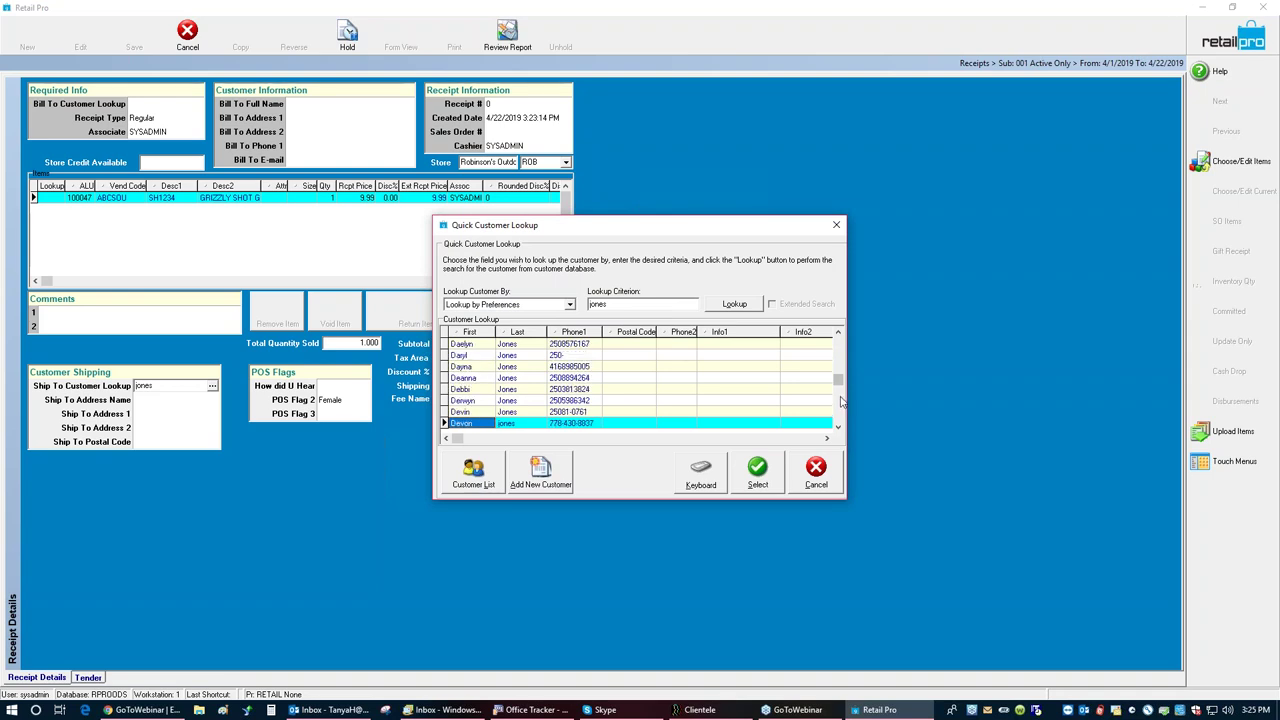
{"action": "key", "text": "Down"}
{"action": "key", "text": "Down"}
{"action": "key", "text": "Down"}
{"action": "key", "text": "Down"}
{"action": "key", "text": "Down"}
{"action": "key", "text": "Down"}
{"action": "key", "text": "Down"}
{"action": "key", "text": "Down"}
{"action": "key", "text": "Down"}
{"action": "key", "text": "Down"}
{"action": "key", "text": "Down"}
{"action": "key", "text": "Down"}
{"action": "key", "text": "Down"}
{"action": "key", "text": "Down"}
{"action": "key", "text": "Down"}
{"action": "key", "text": "Down"}
{"action": "key", "text": "Down"}
{"action": "key", "text": "Down"}
{"action": "key", "text": "Down"}
{"action": "key", "text": "Down"}
{"action": "key", "text": "Down"}
{"action": "key", "text": "Down"}
{"action": "key", "text": "Down"}
{"action": "key", "text": "Down"}
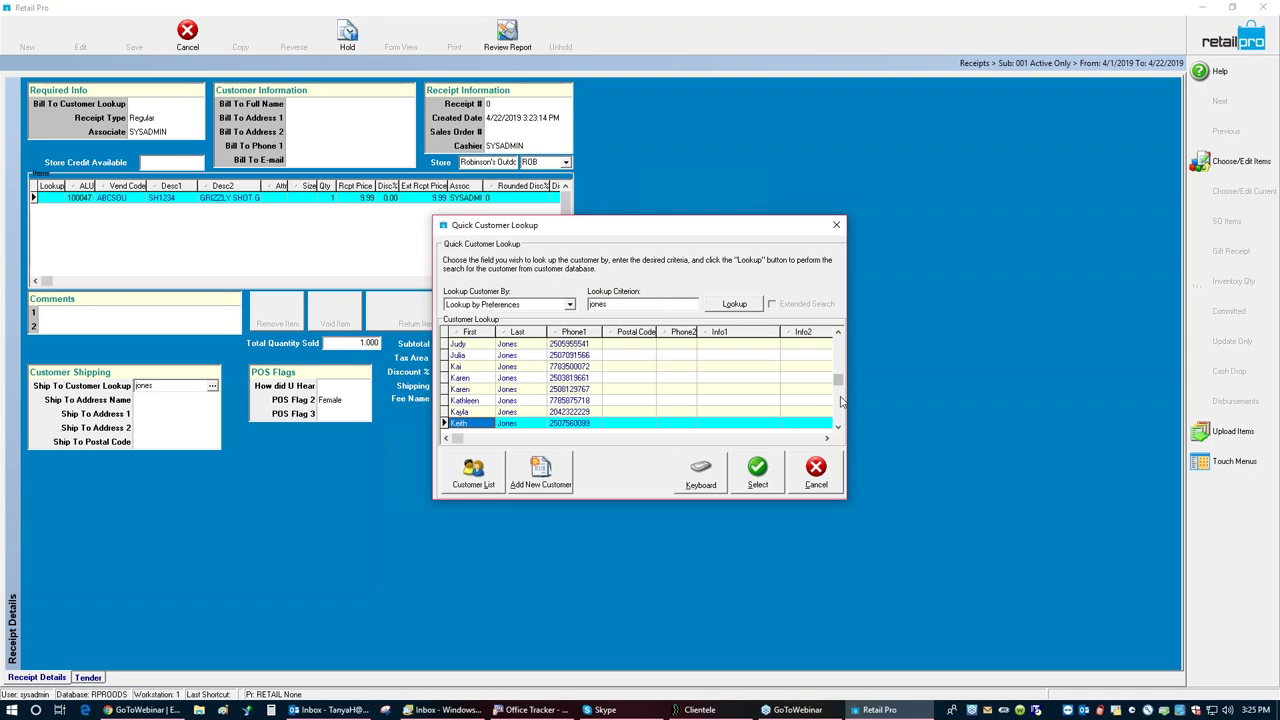
{"action": "key", "text": "Down"}
{"action": "key", "text": "Down"}
{"action": "key", "text": "Down"}
{"action": "key", "text": "Down"}
{"action": "key", "text": "Down"}
{"action": "key", "text": "Down"}
{"action": "key", "text": "Down"}
{"action": "key", "text": "Down"}
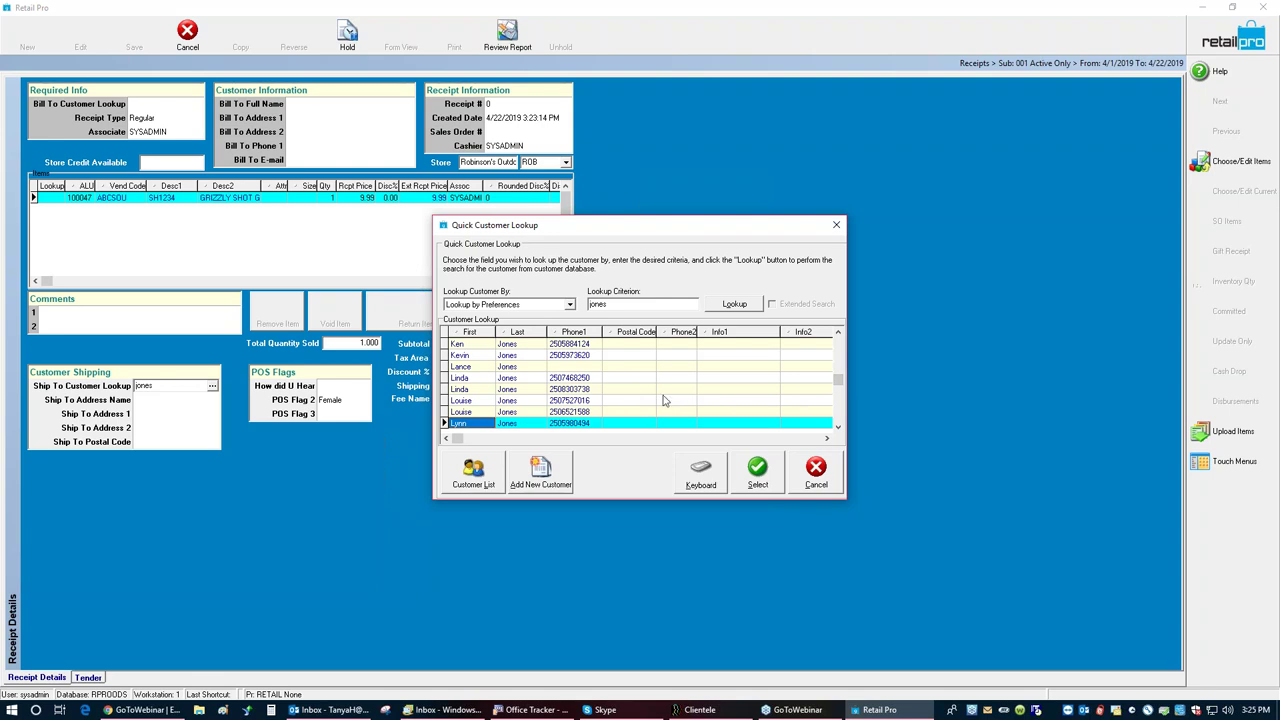
{"action": "left_click", "coordinate": [742, 439]}
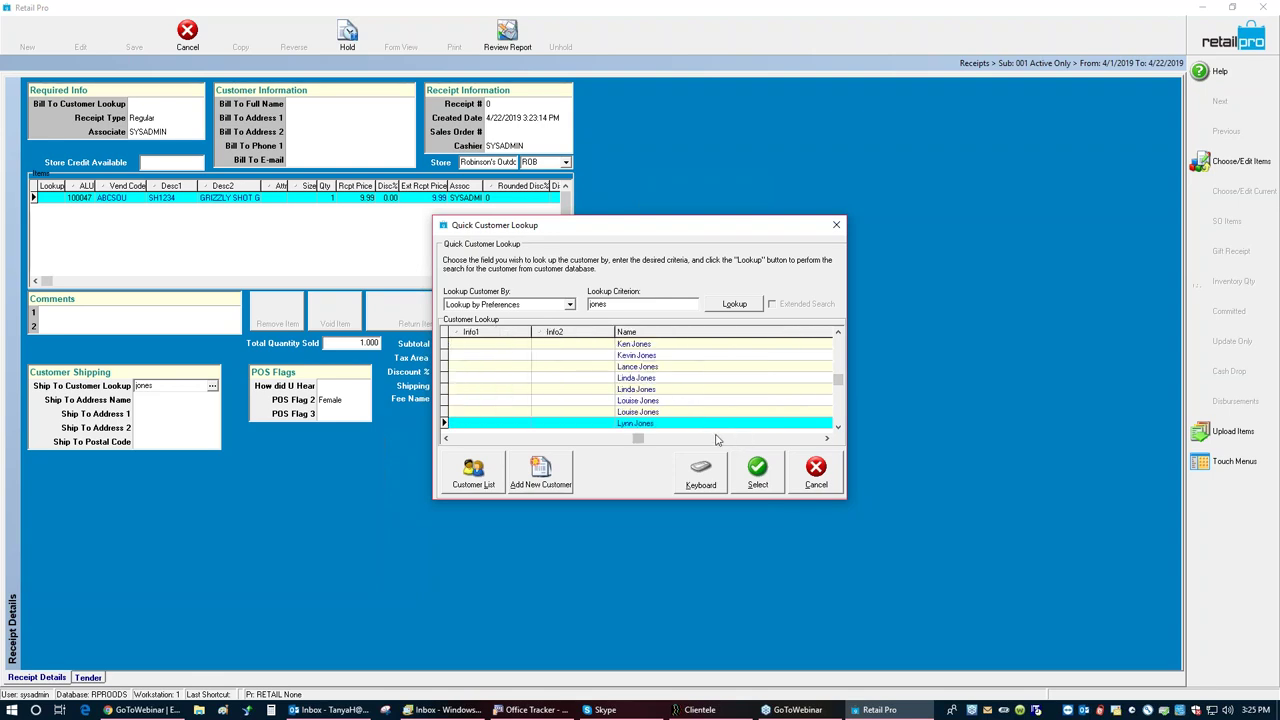
{"action": "left_click", "coordinate": [493, 414]}
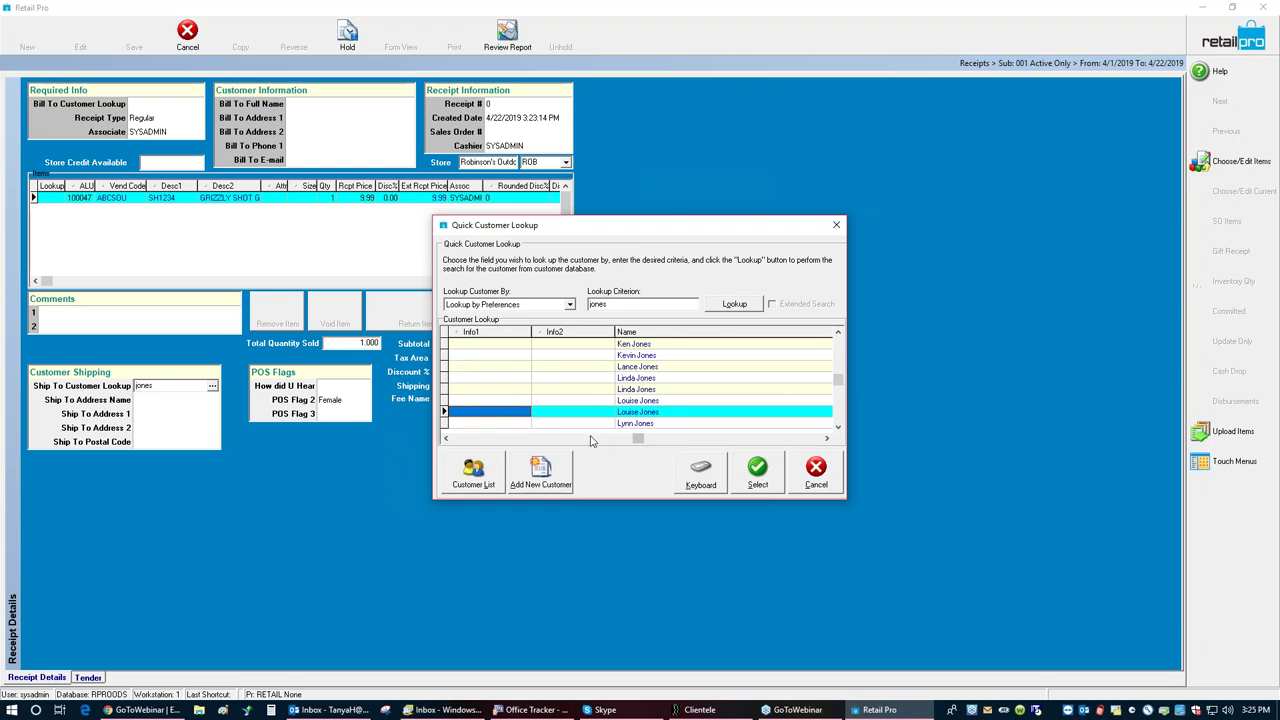
Step: Confirm the chosen customer and keep the OUT/COUNTRY tax area instead of restoring the default
{"action": "left_click", "coordinate": [725, 476]}
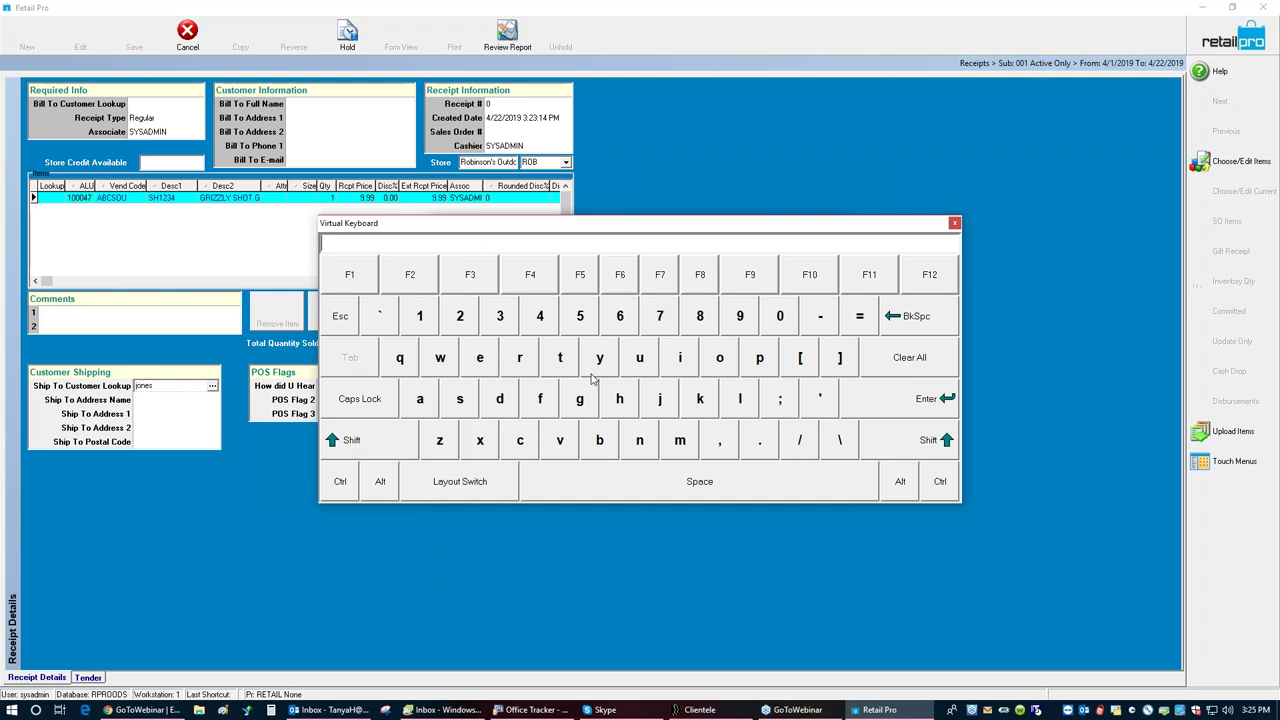
{"action": "left_click", "coordinate": [953, 225]}
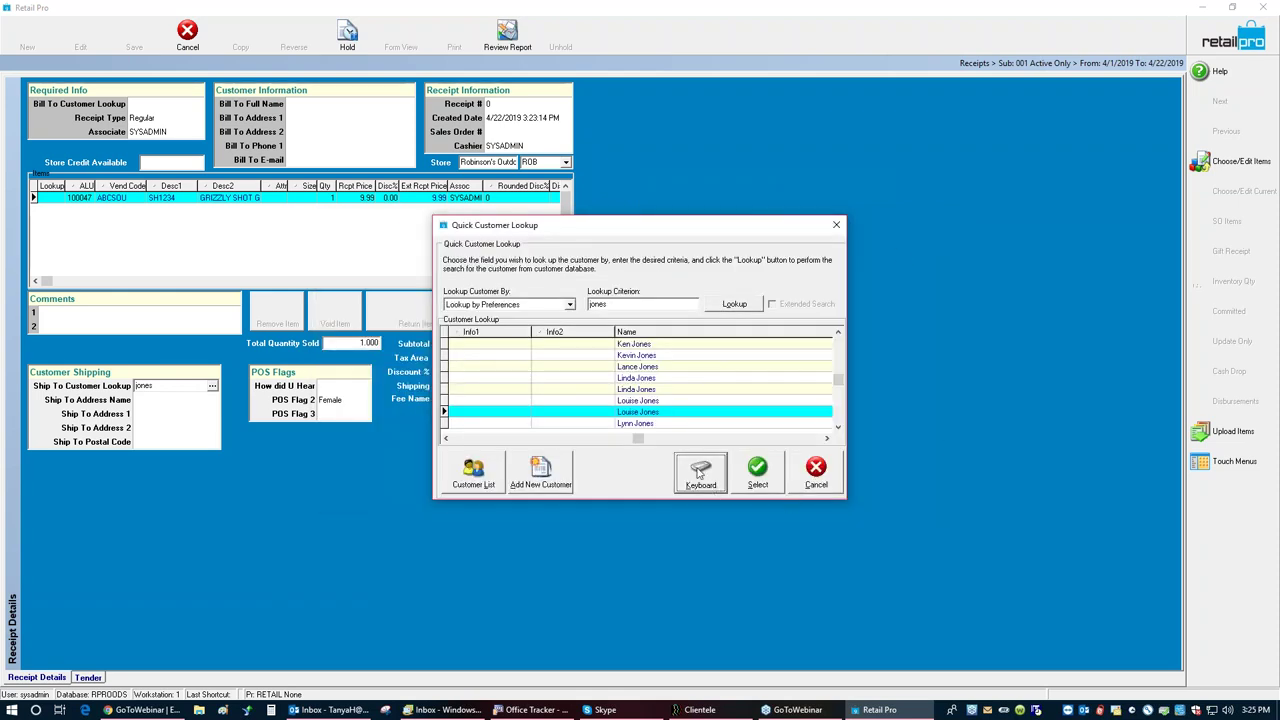
{"action": "left_click", "coordinate": [768, 471]}
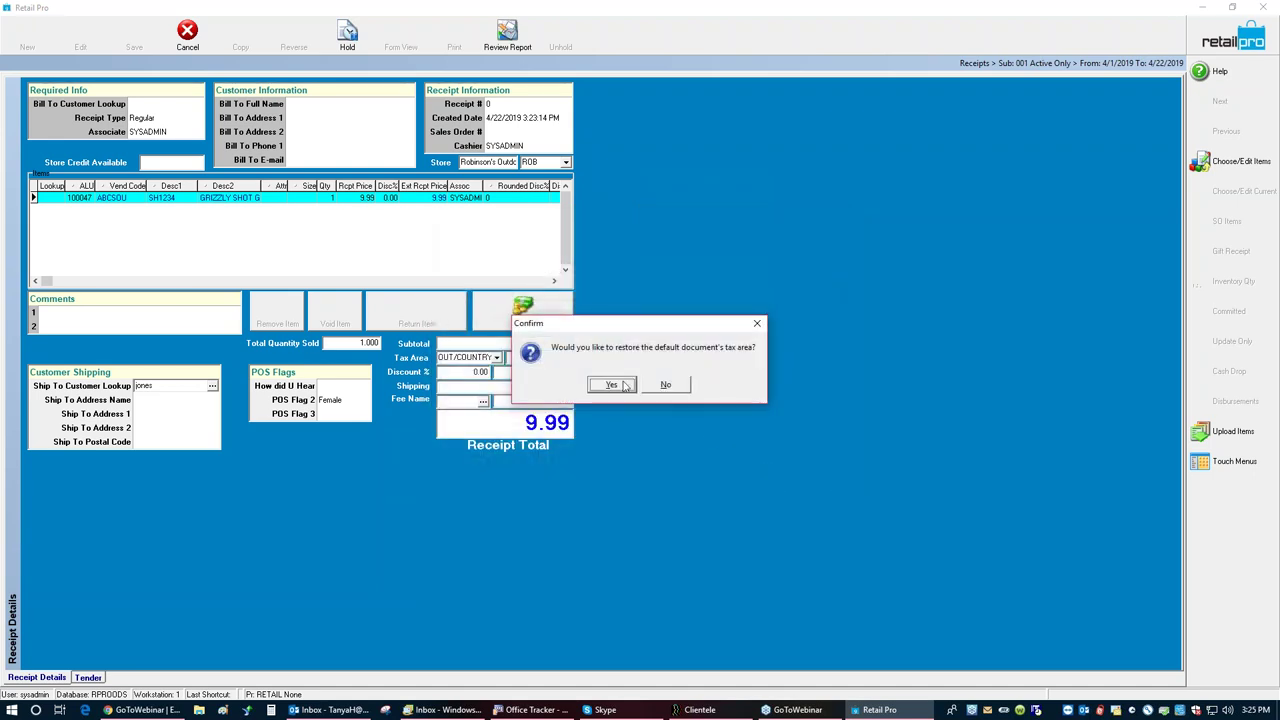
{"action": "left_click", "coordinate": [668, 385]}
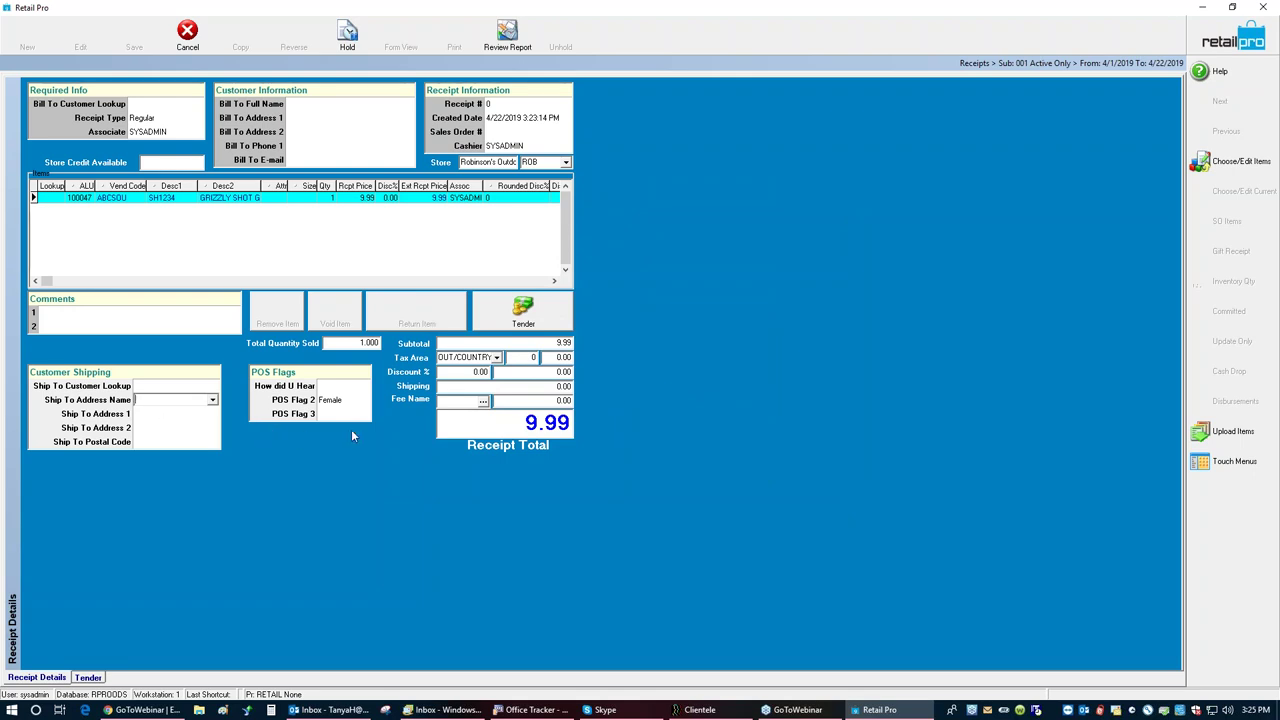
Step: Enter a 15.00 shipping charge on the 24.99 receipt
{"action": "left_click", "coordinate": [534, 385]}
{"action": "type", "text": "15.00"}
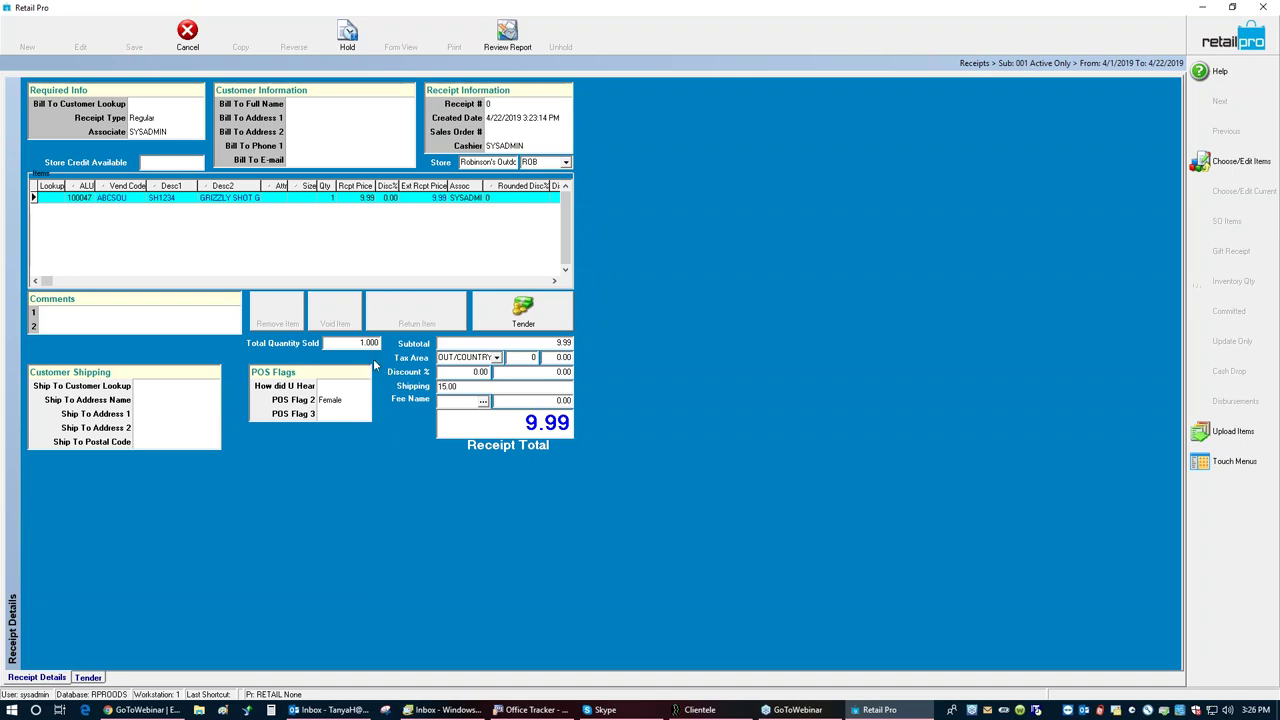
{"action": "left_click", "coordinate": [533, 322]}
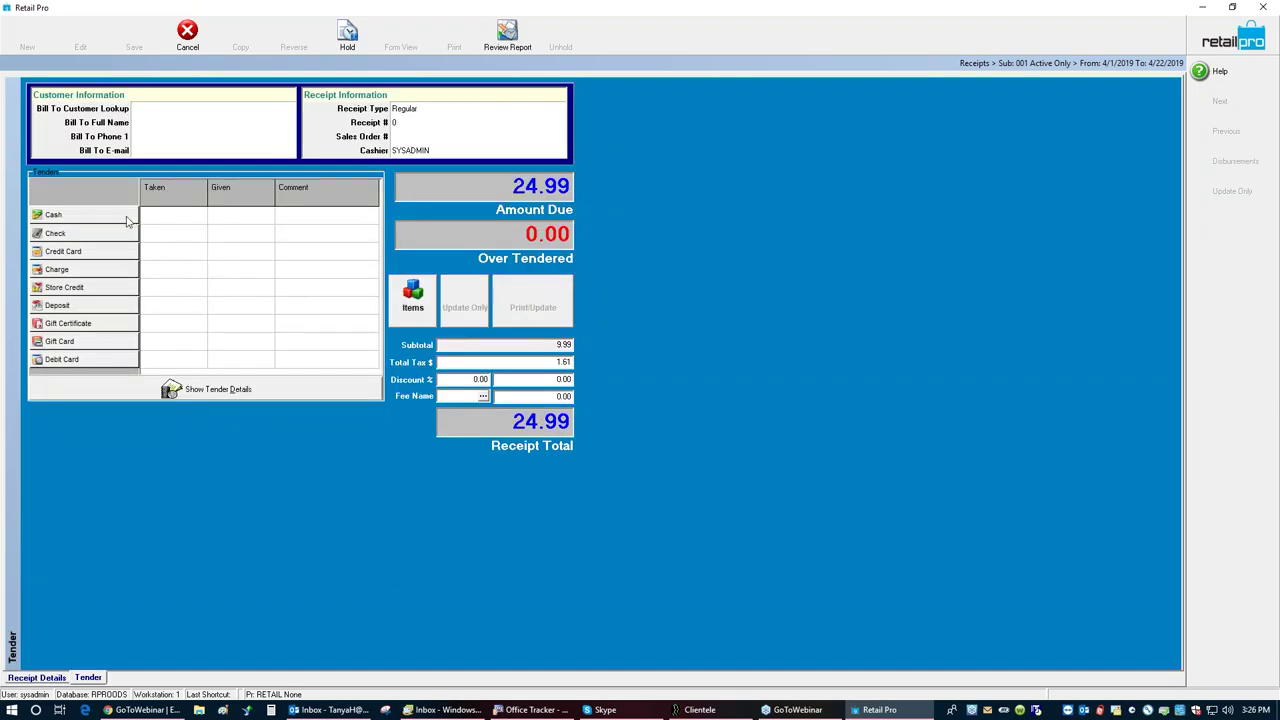
Step: Pay with 25.00 cash and save the receipt without printing or emailing it
{"action": "left_click", "coordinate": [109, 217]}
{"action": "type", "text": "25"}
{"action": "left_click", "coordinate": [683, 410]}
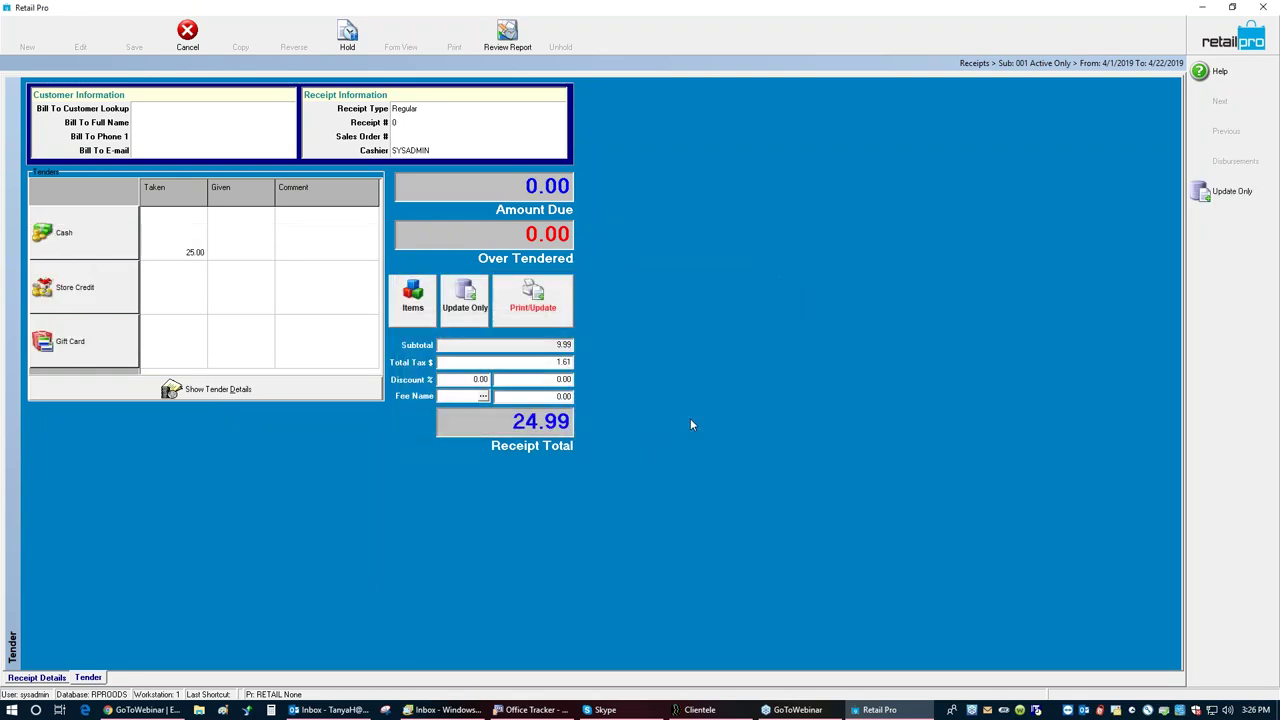
{"action": "key", "text": "Return"}
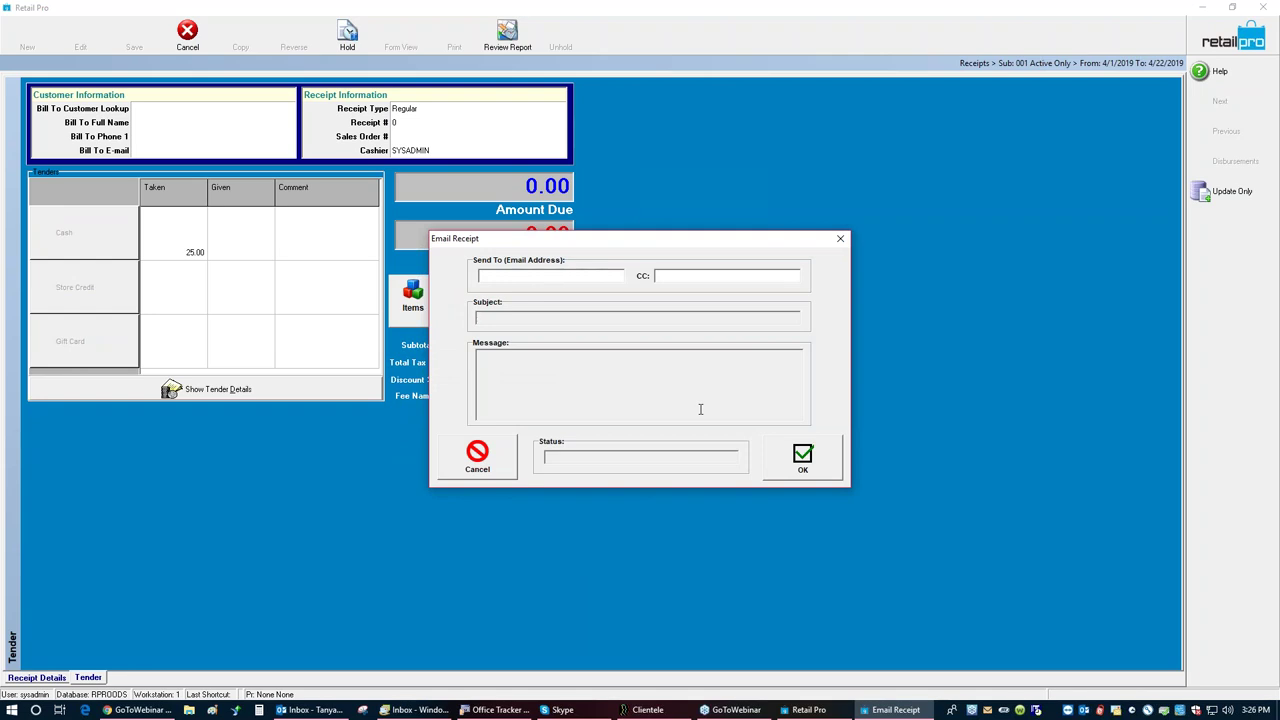
{"action": "left_click", "coordinate": [477, 456]}
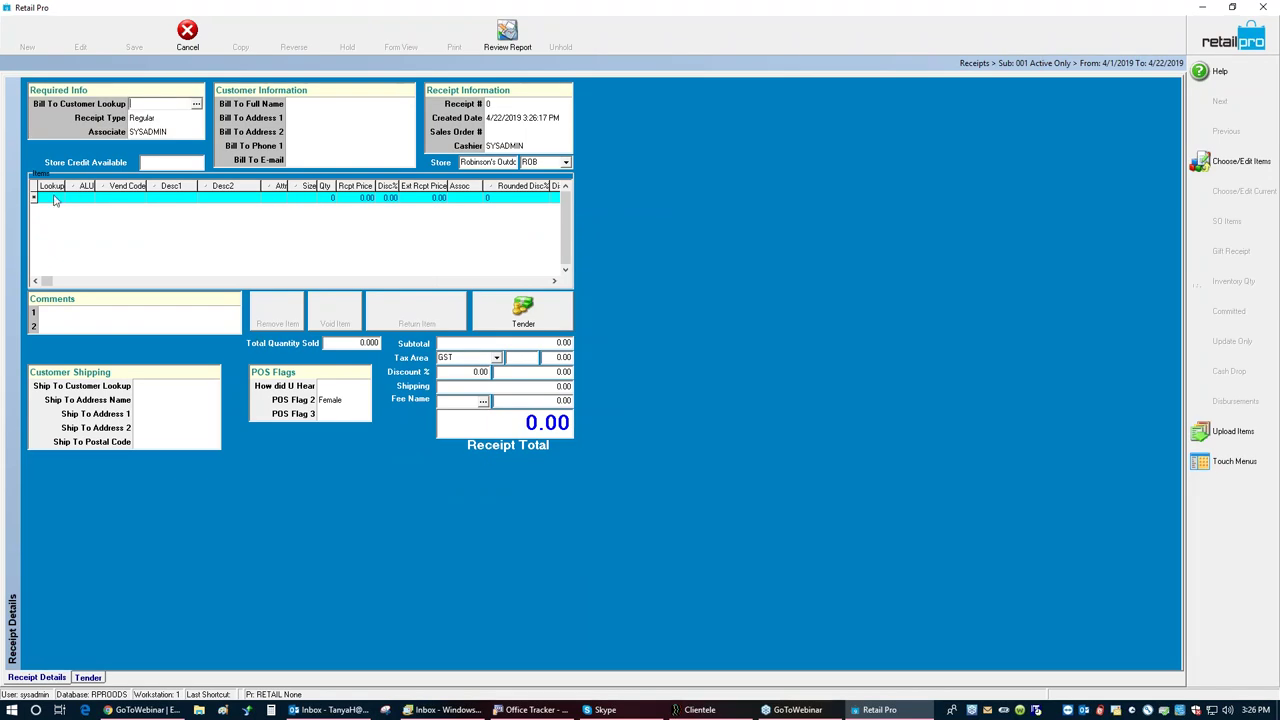
Step: Add Denali T-shirt items 100025 and 100026 to the new receipt
{"action": "left_click", "coordinate": [55, 200]}
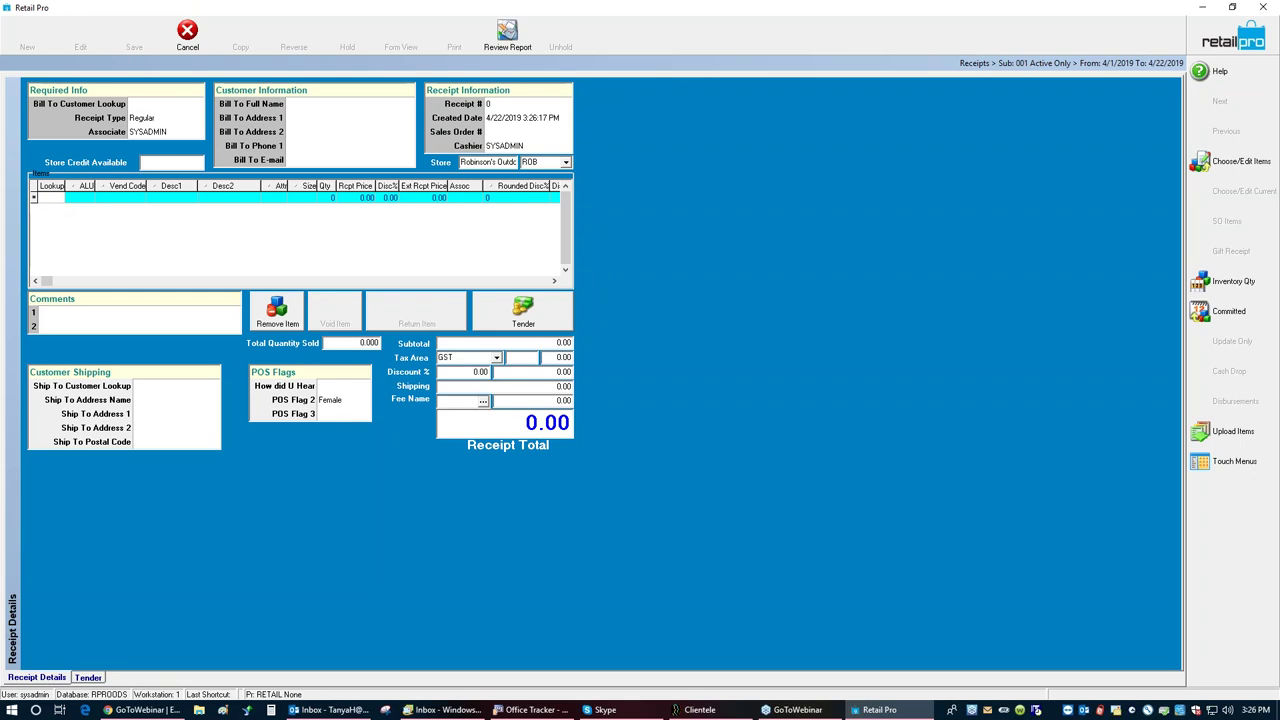
{"action": "type", "text": "100025"}
{"action": "key", "text": "Return"}
{"action": "type", "text": "1000"}
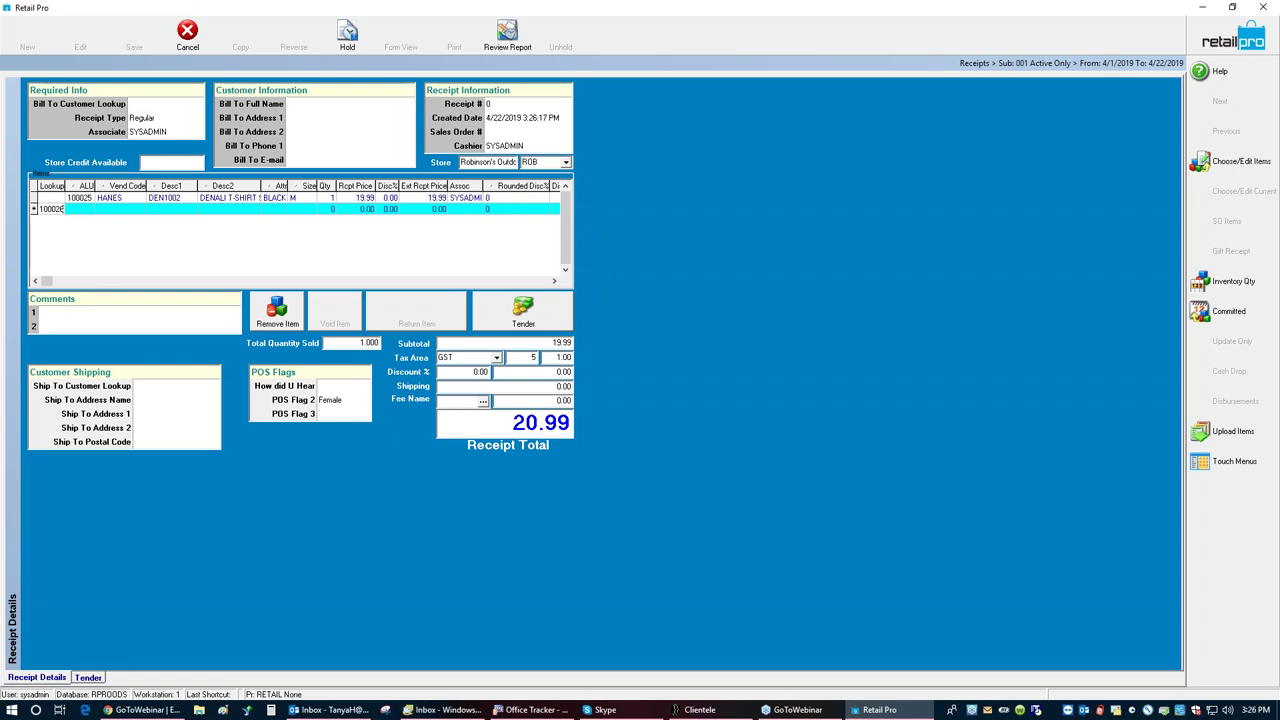
{"action": "key", "text": "Return"}
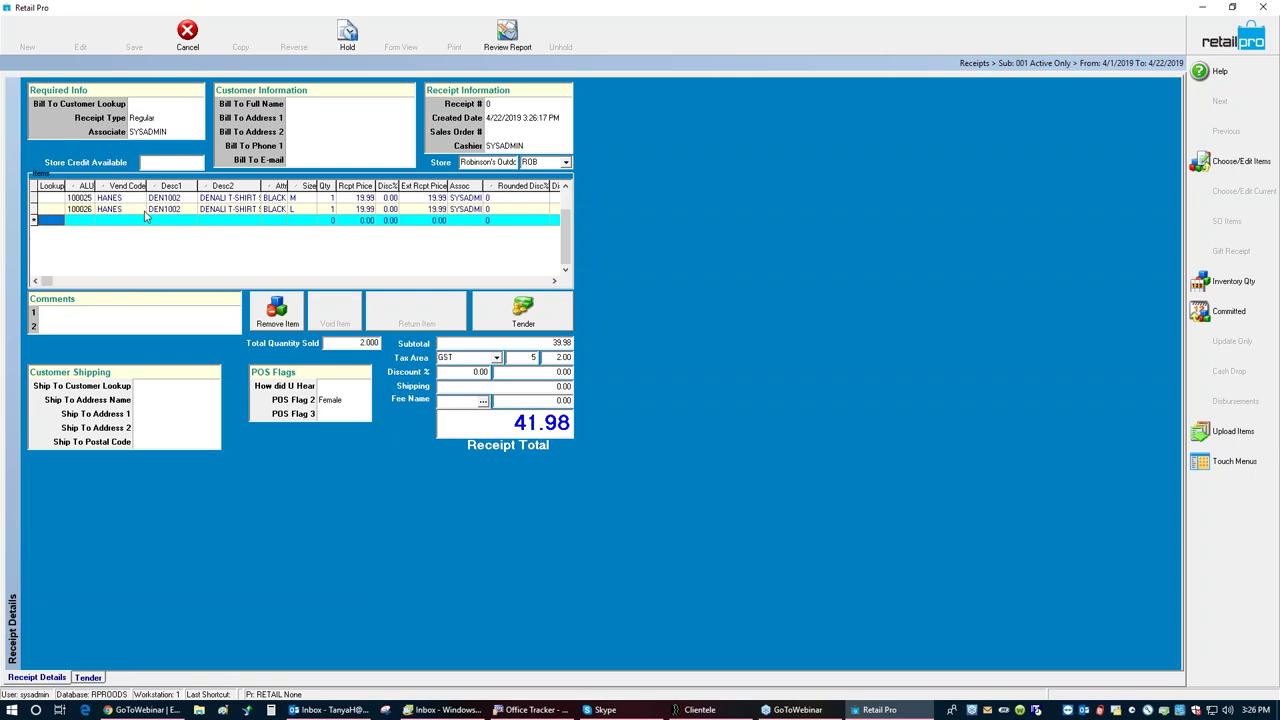
Step: Remove the size L T-shirt line 100026, leaving the 20.99 black M shirt, and go to Tender
{"action": "left_click", "coordinate": [144, 211]}
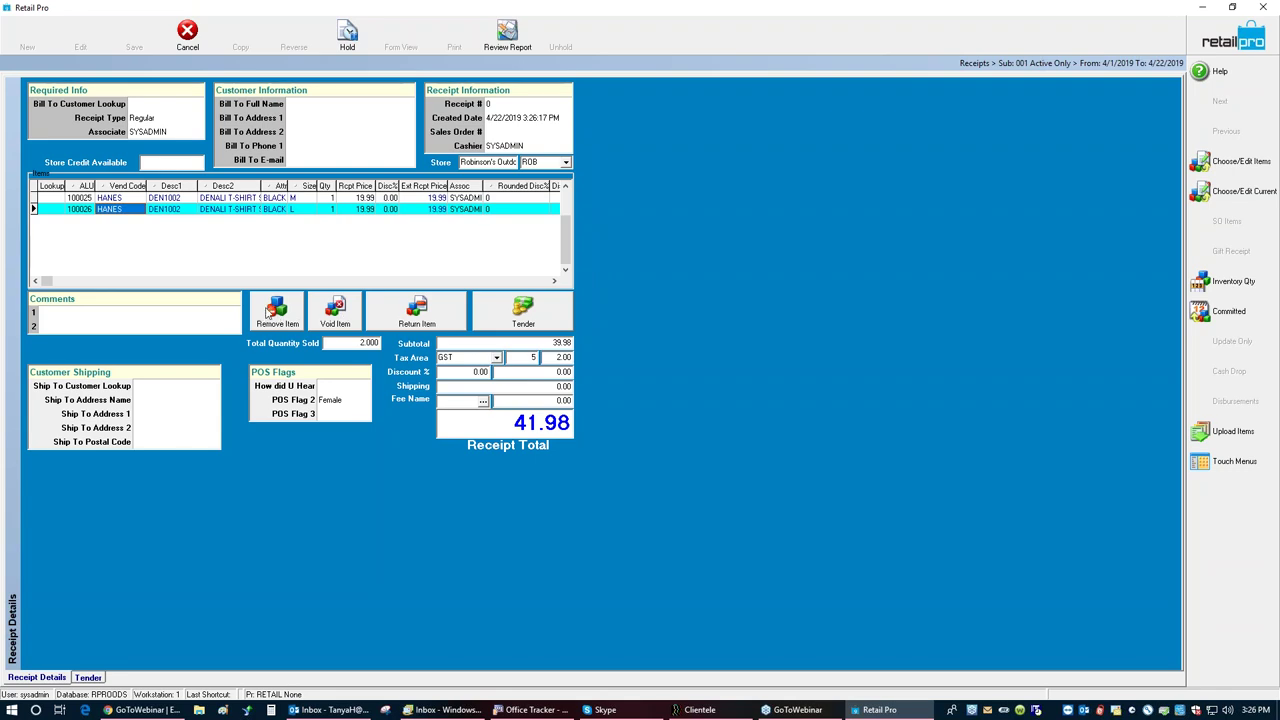
{"action": "left_click", "coordinate": [268, 313]}
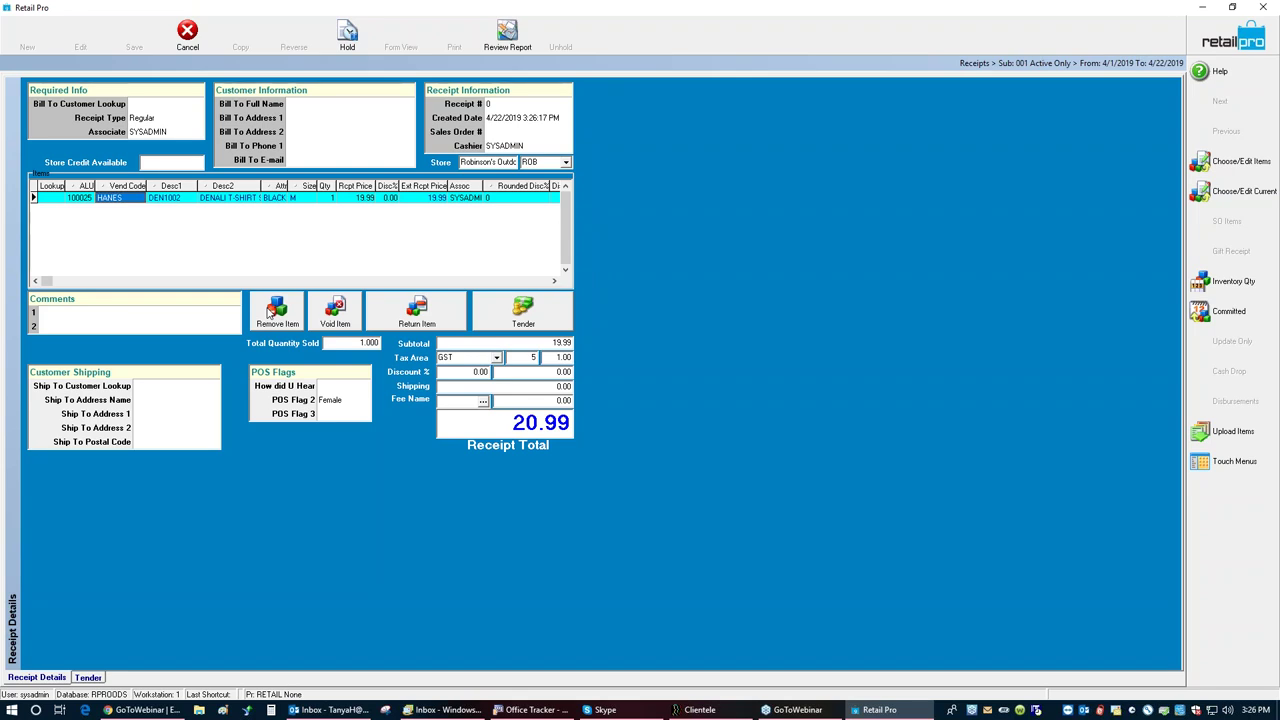
{"action": "left_click", "coordinate": [512, 323]}
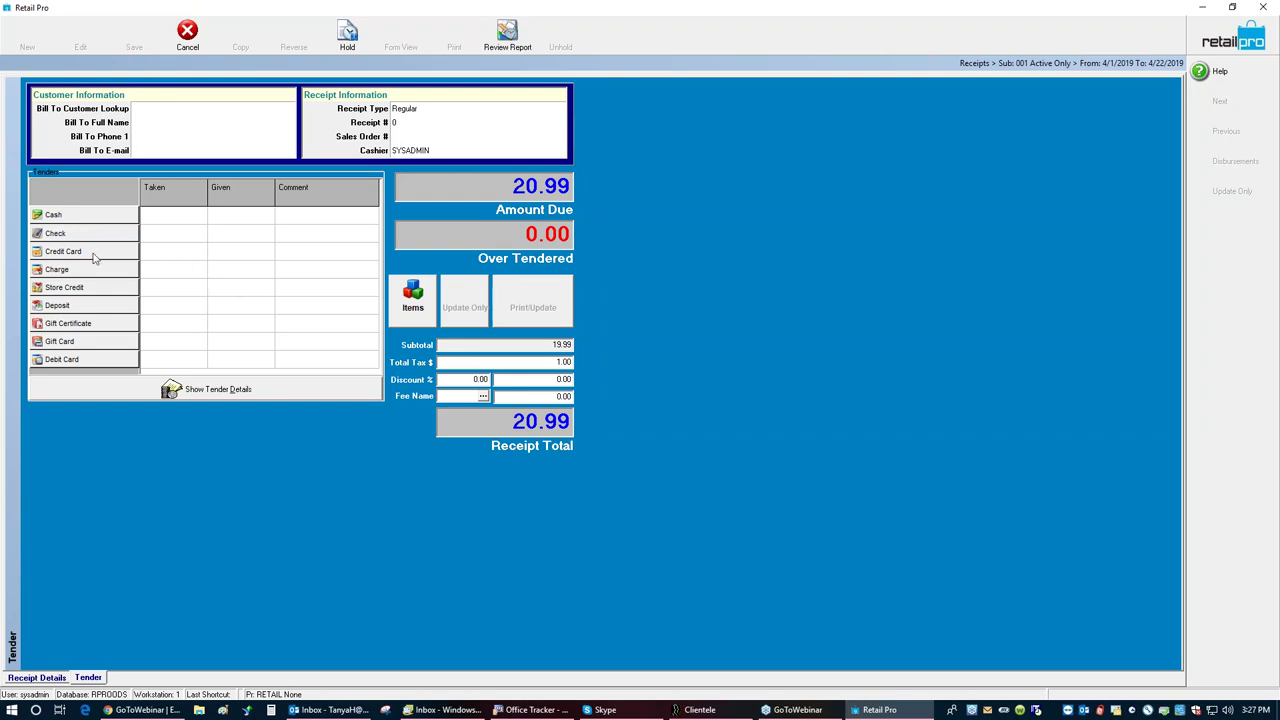
Step: Redeem 20.99 from a gift card and enter the gift card number
{"action": "left_click", "coordinate": [90, 347]}
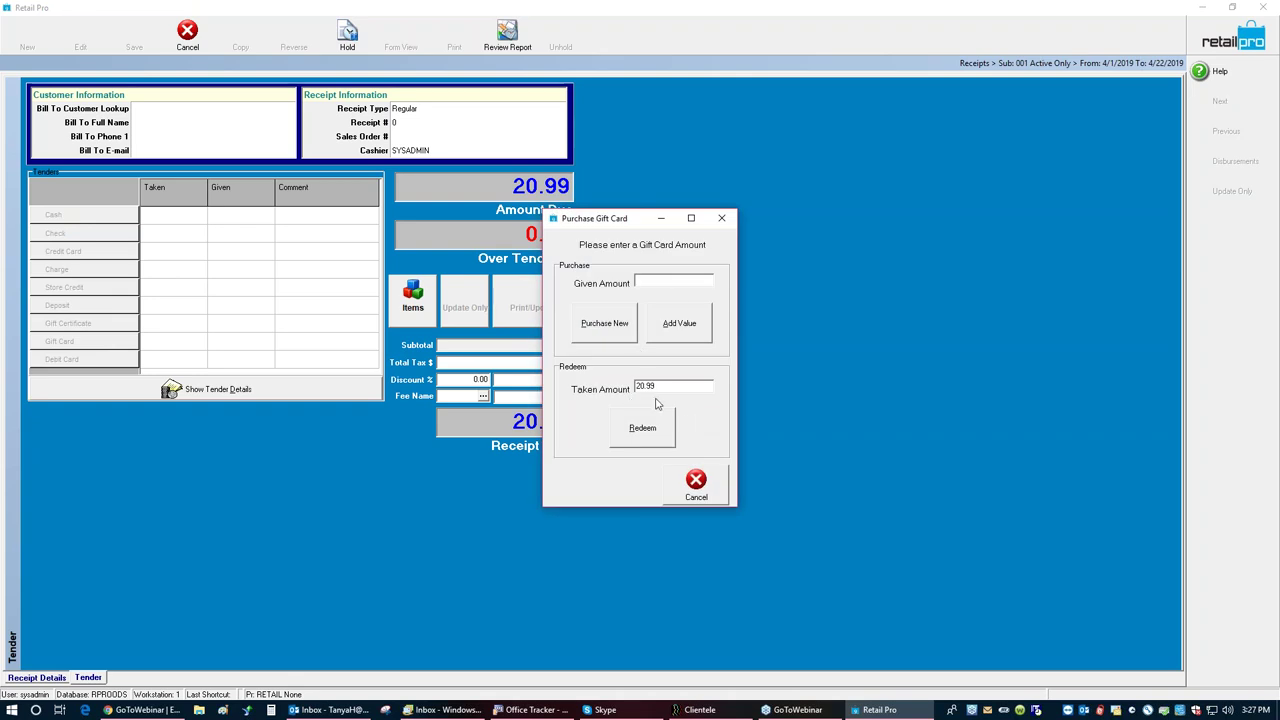
{"action": "left_click", "coordinate": [645, 429]}
{"action": "left_click", "coordinate": [647, 464]}
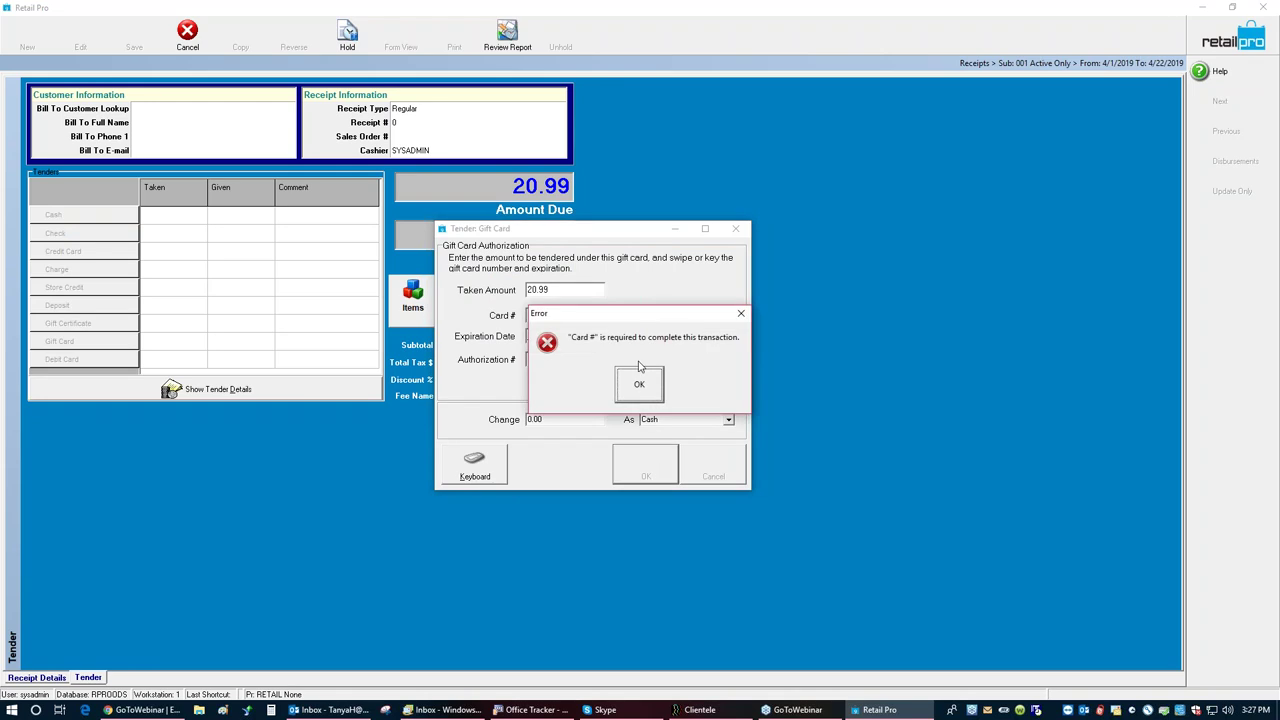
{"action": "left_click", "coordinate": [631, 376]}
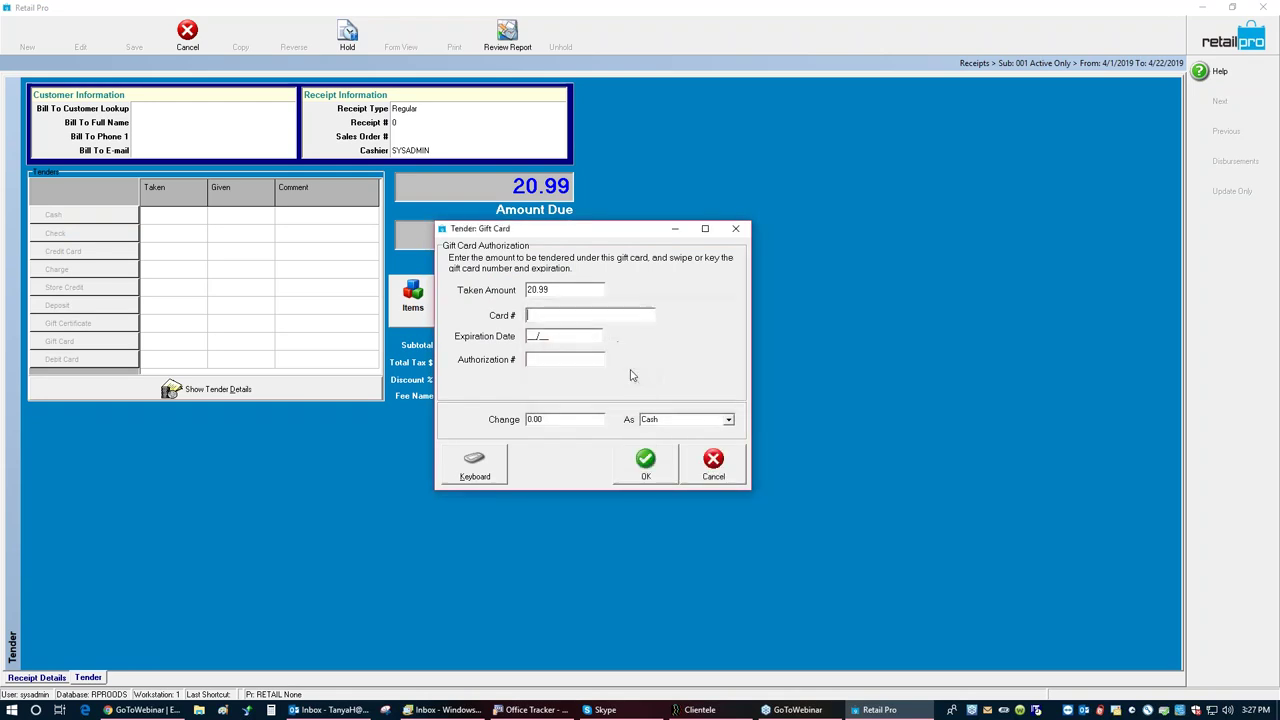
{"action": "left_click", "coordinate": [573, 315]}
{"action": "type", "text": "444433332222411411"}
Step: Fill in the expiration and authorization details, confirm the 20.99 gift card payment, and save without emailing
{"action": "left_click", "coordinate": [647, 460]}
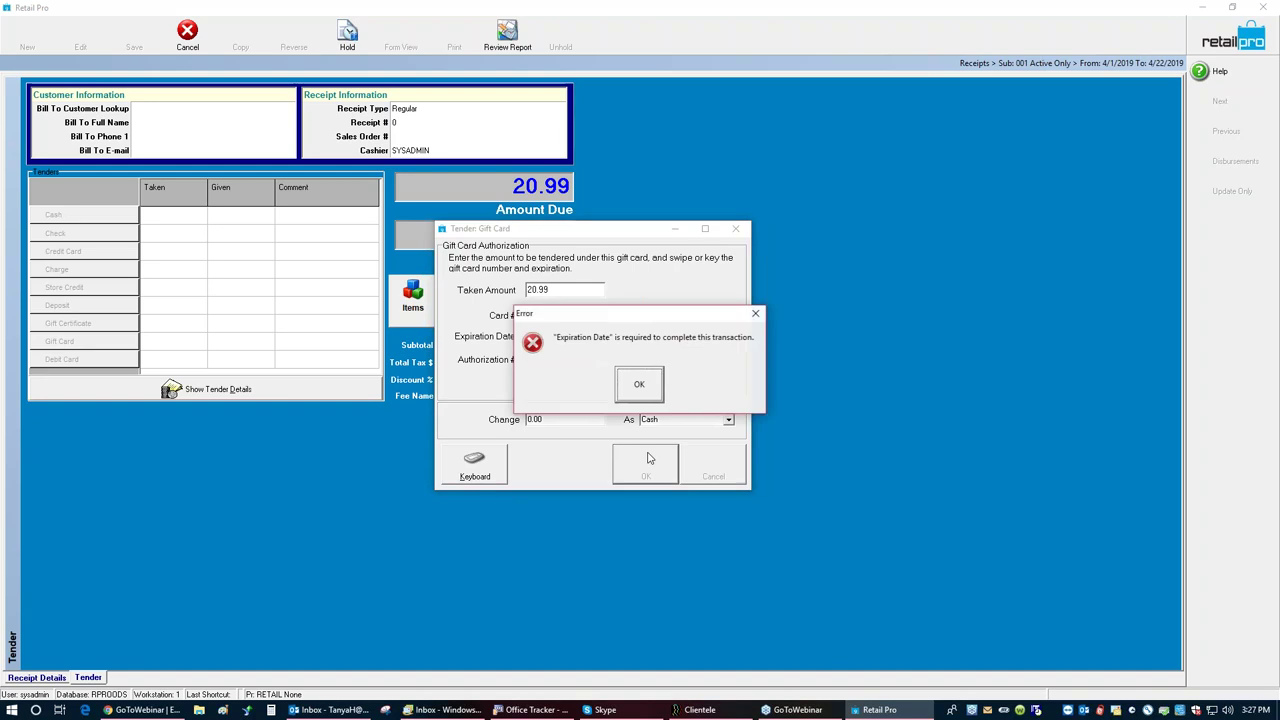
{"action": "left_click", "coordinate": [639, 384]}
{"action": "type", "text": "0721"}
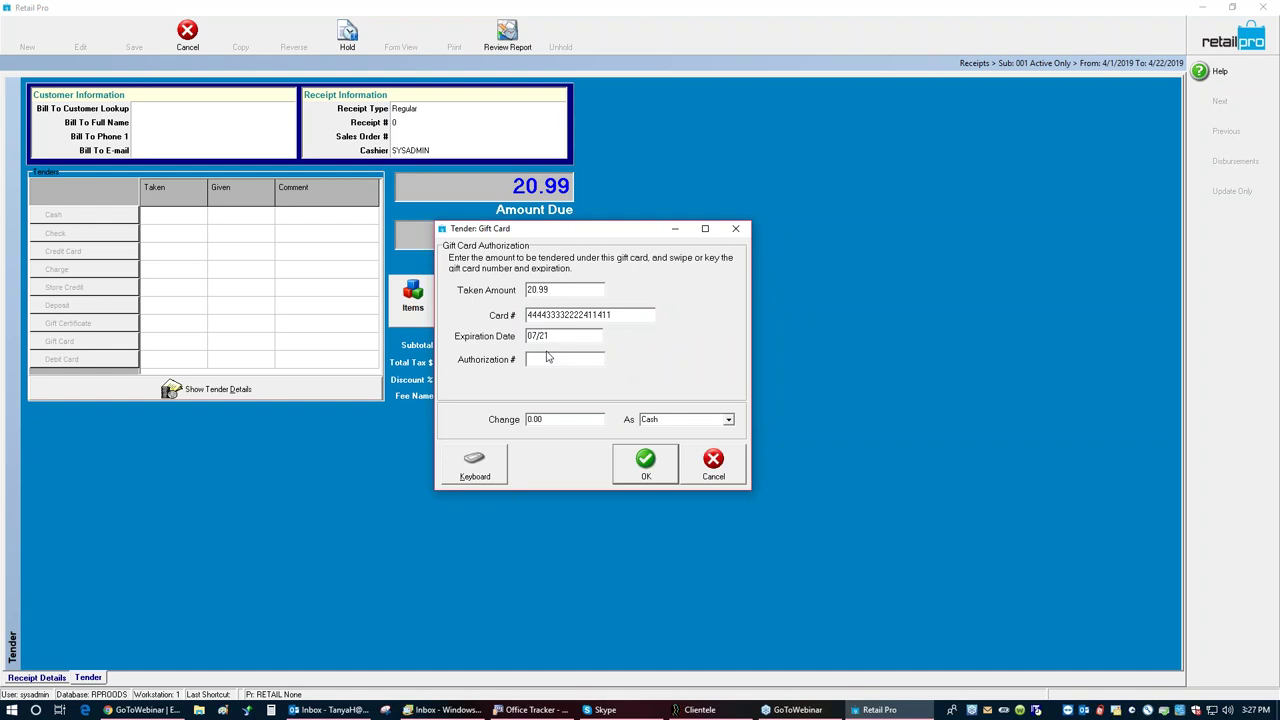
{"action": "type", "text": "5552"}
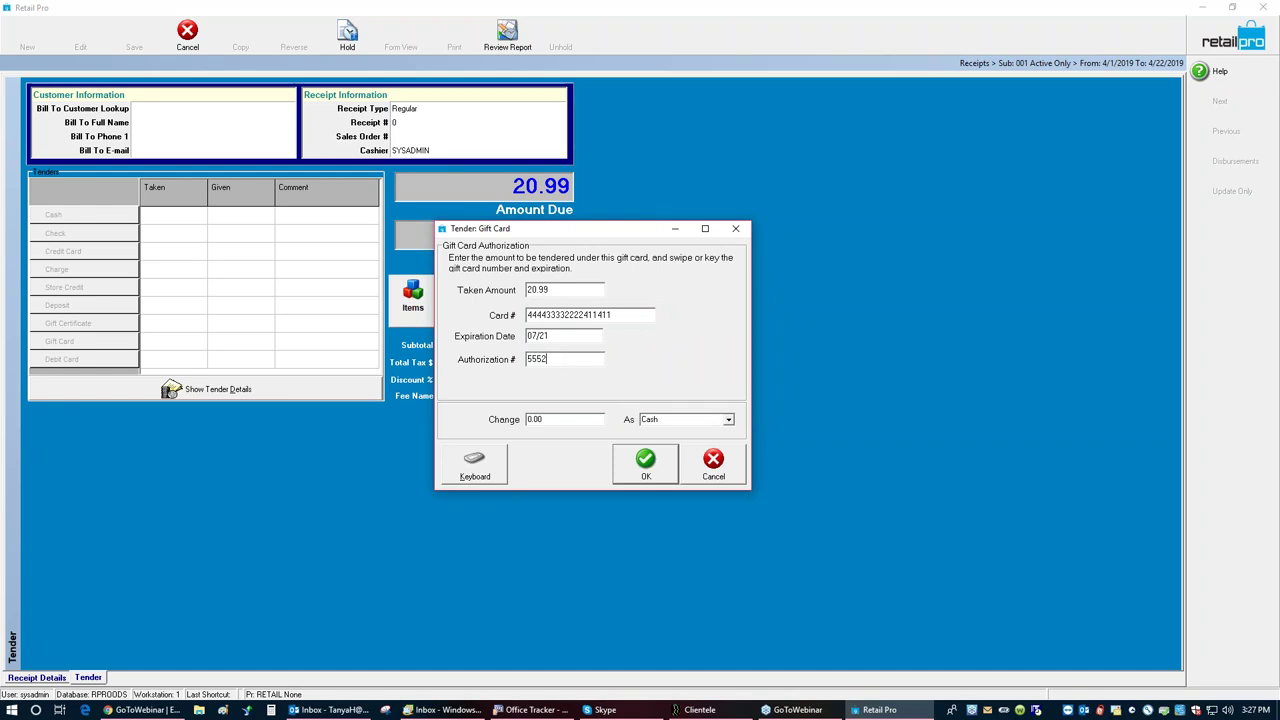
{"action": "left_click", "coordinate": [637, 465]}
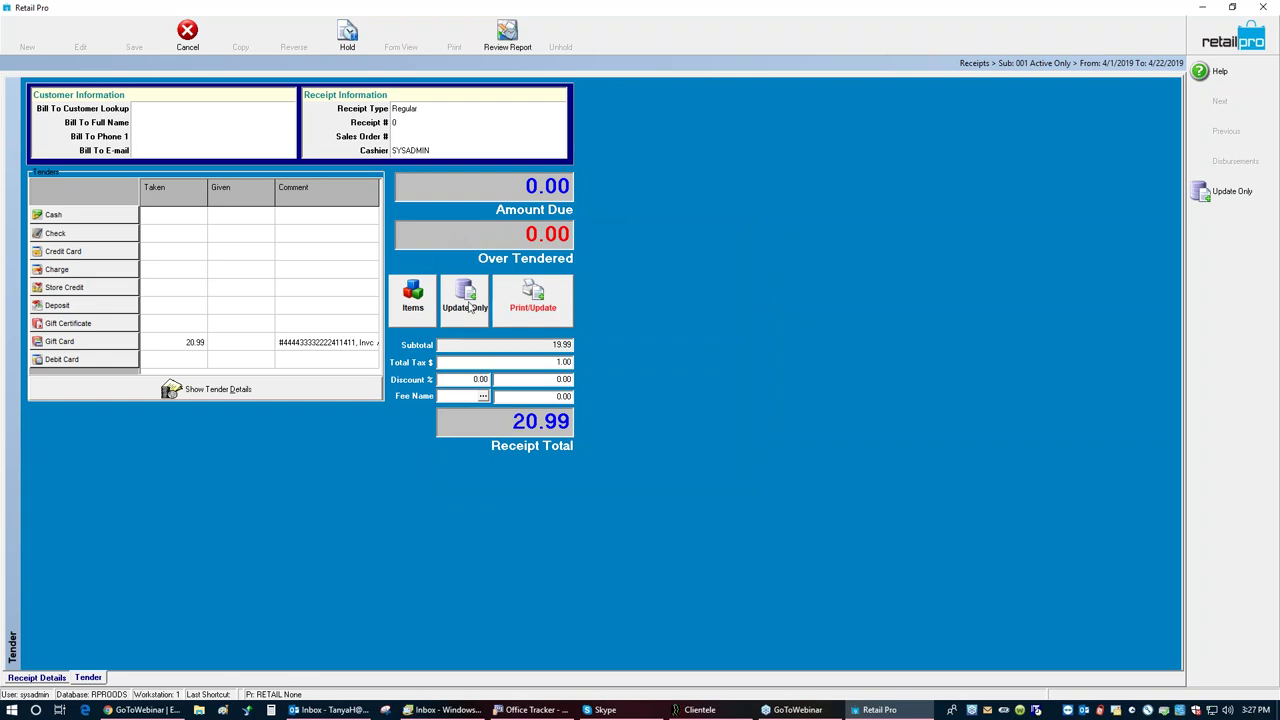
{"action": "left_click", "coordinate": [467, 307]}
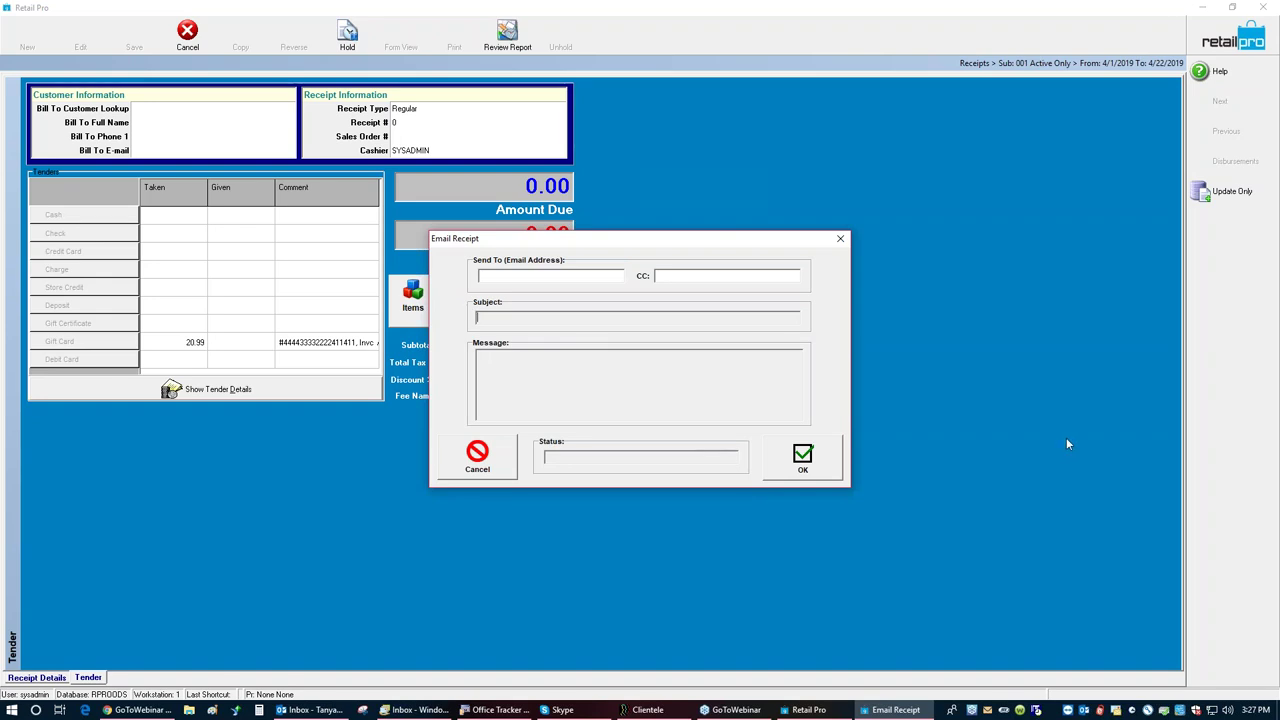
{"action": "left_click", "coordinate": [486, 455]}
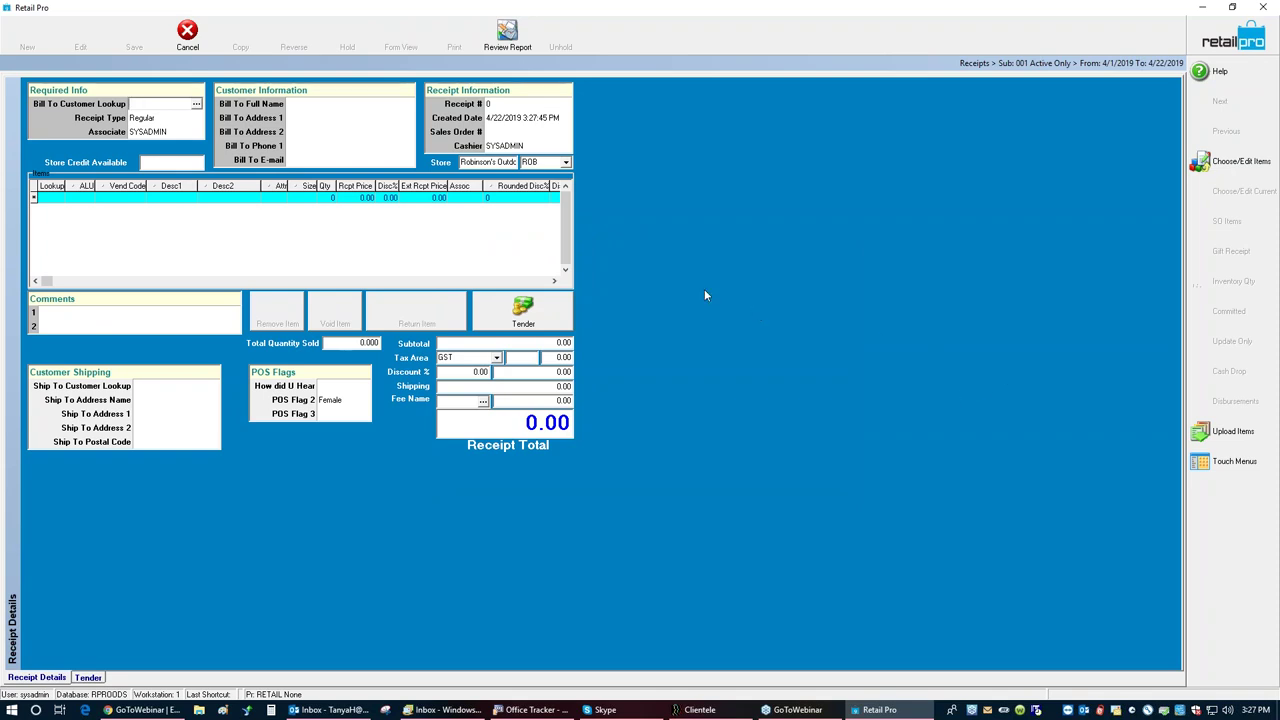
Step: Look up *mns* and add MNS KRUX item 5035, size 36 at 84.99, for an 89.24 total
{"action": "left_click", "coordinate": [44, 198]}
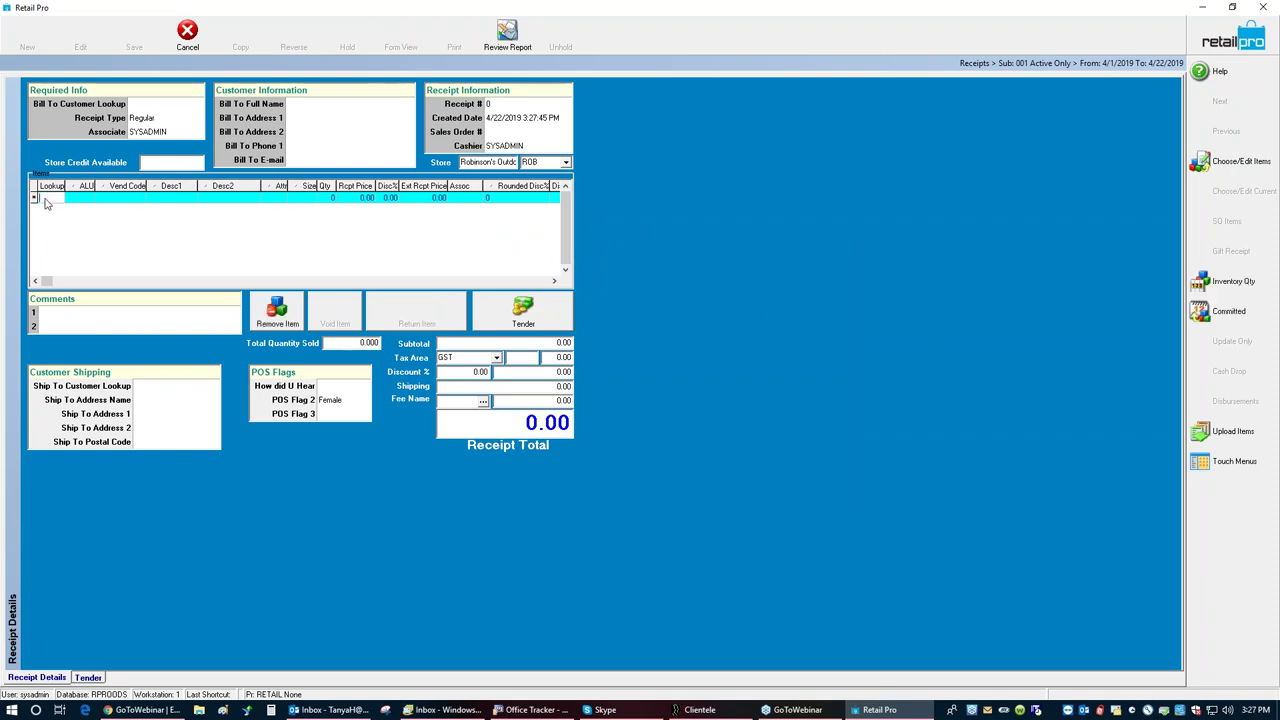
{"action": "type", "text": "1"}
{"action": "key", "text": "BackSpace"}
{"action": "key", "text": "BackSpace"}
{"action": "type", "text": "s"}
{"action": "type", "text": "1"}
{"action": "key", "text": "Return"}
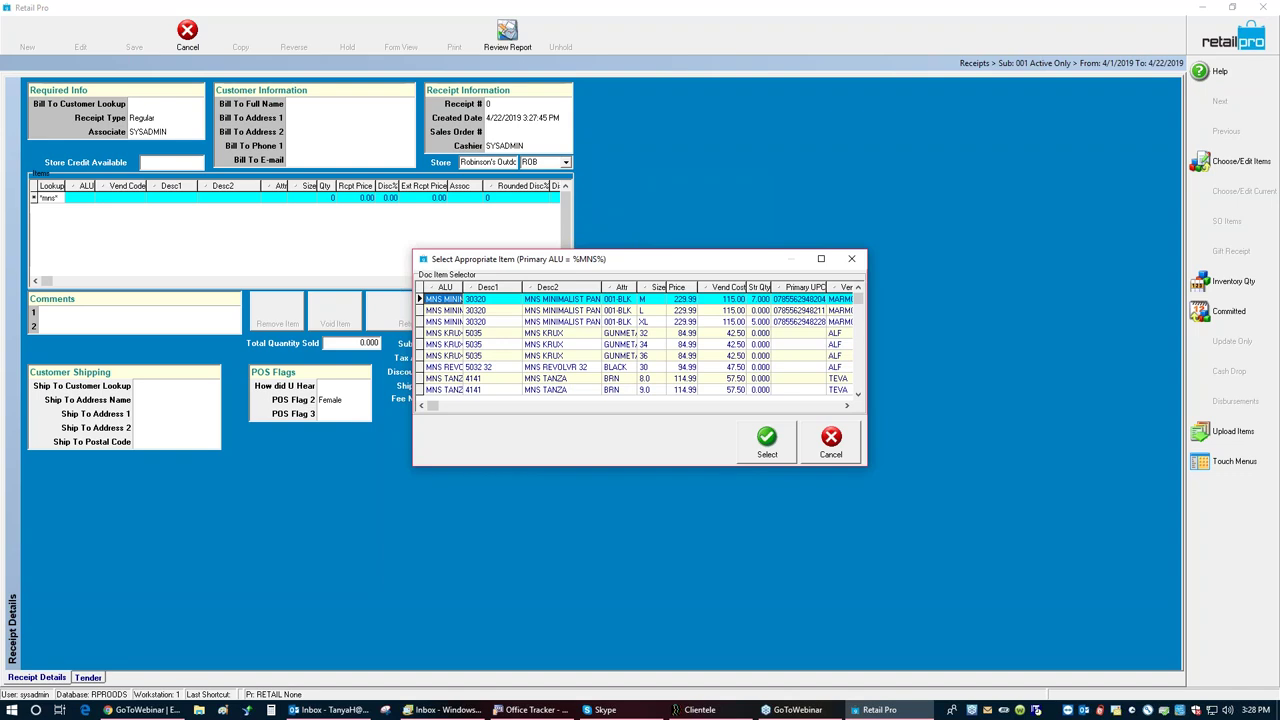
{"action": "left_click", "coordinate": [577, 368]}
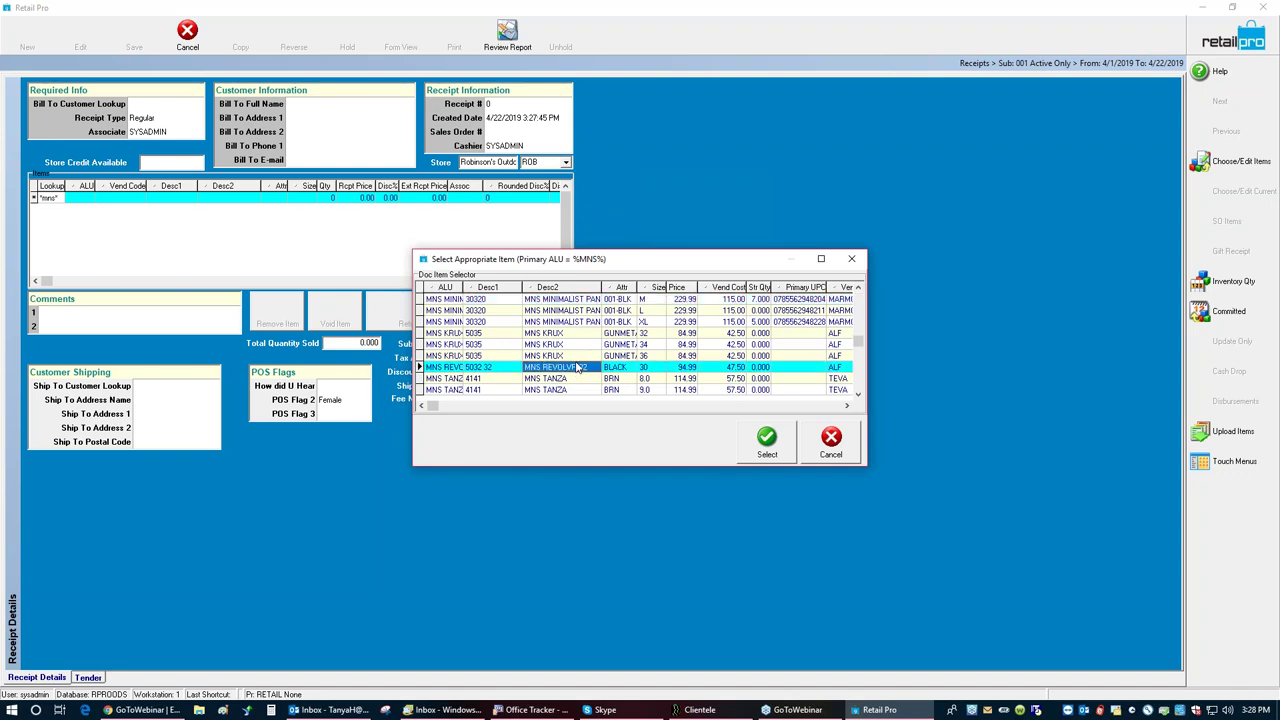
{"action": "left_click", "coordinate": [577, 356]}
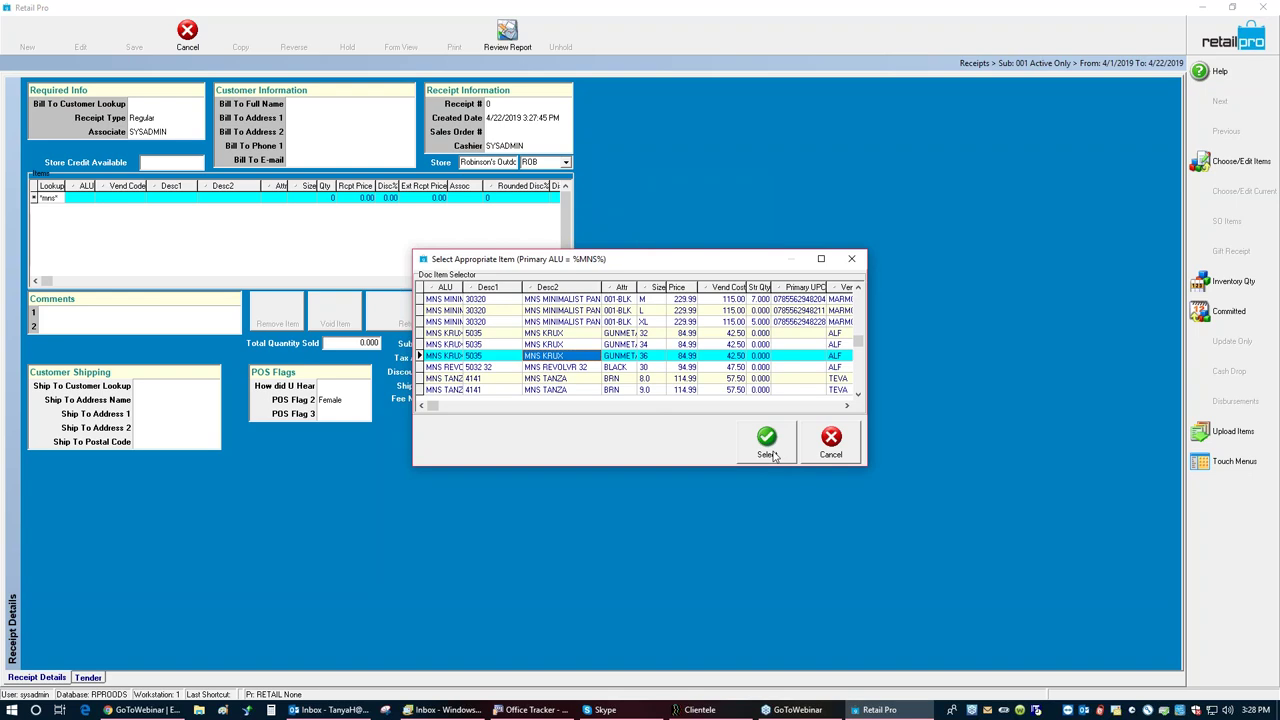
{"action": "left_click", "coordinate": [773, 456]}
{"action": "left_click", "coordinate": [557, 364]}
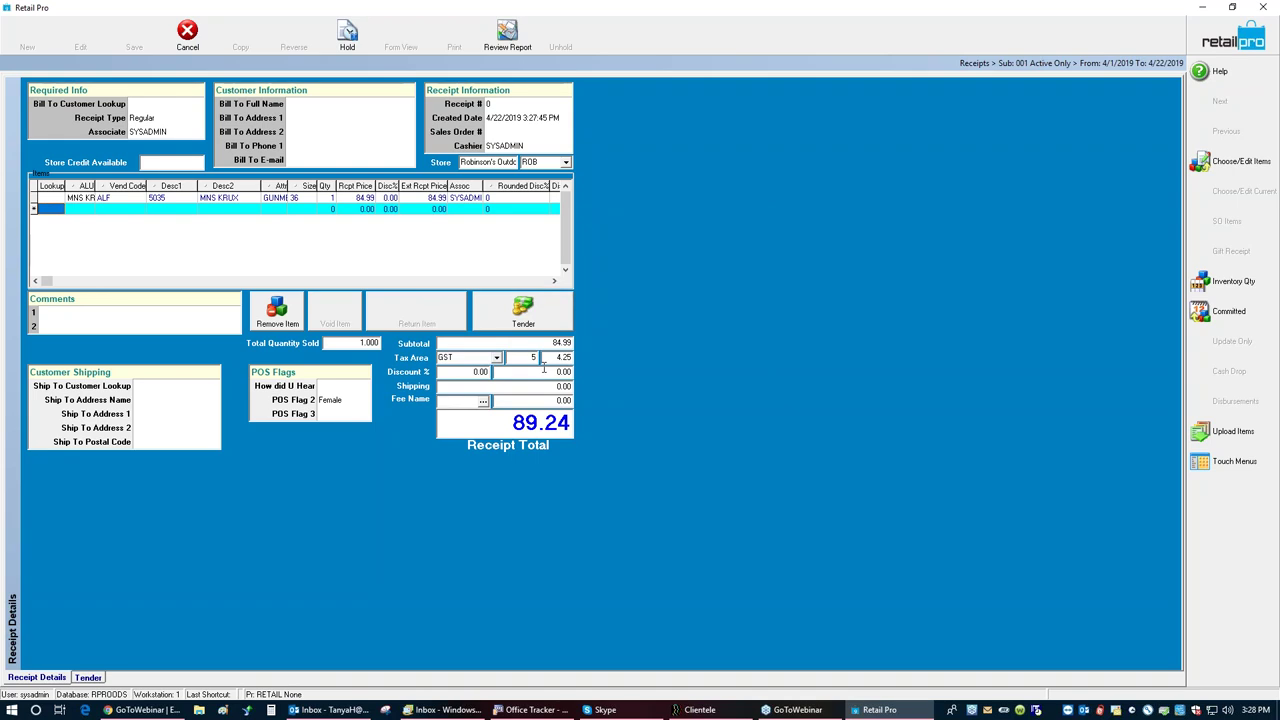
Step: From the Tender screen, start selling a new 50.00 gift card
{"action": "left_click", "coordinate": [512, 326]}
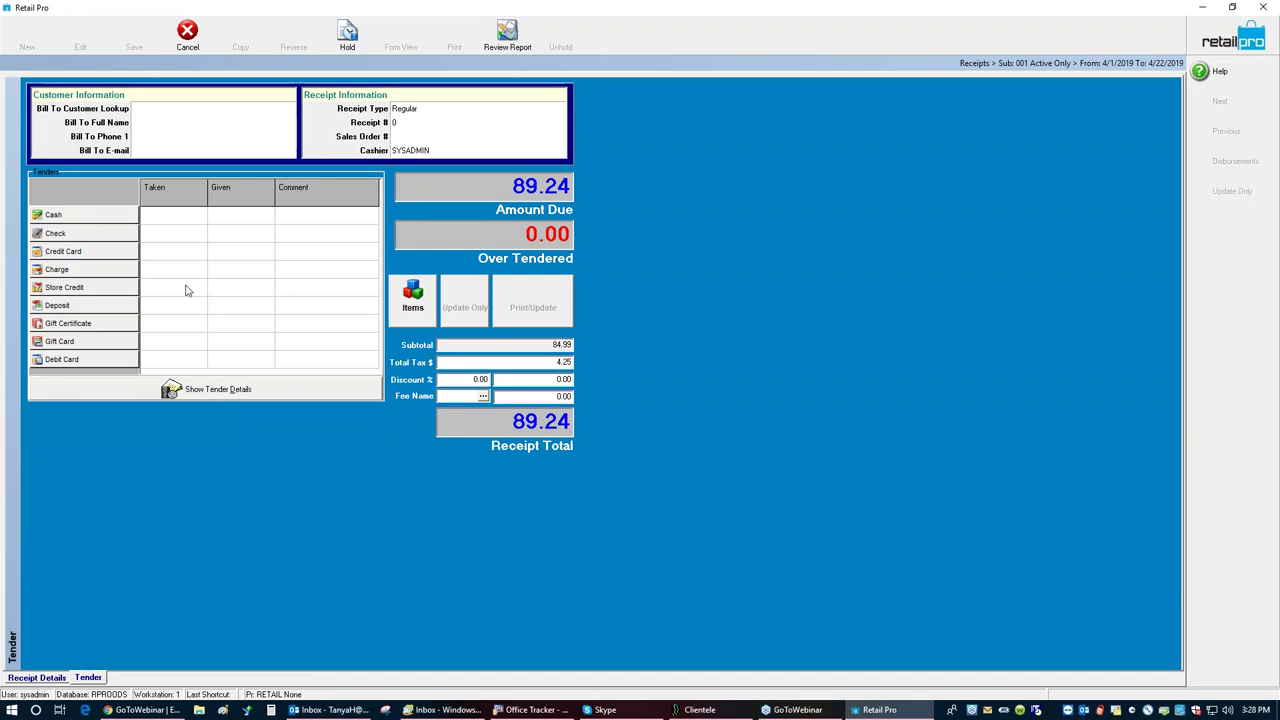
{"action": "left_click", "coordinate": [113, 344]}
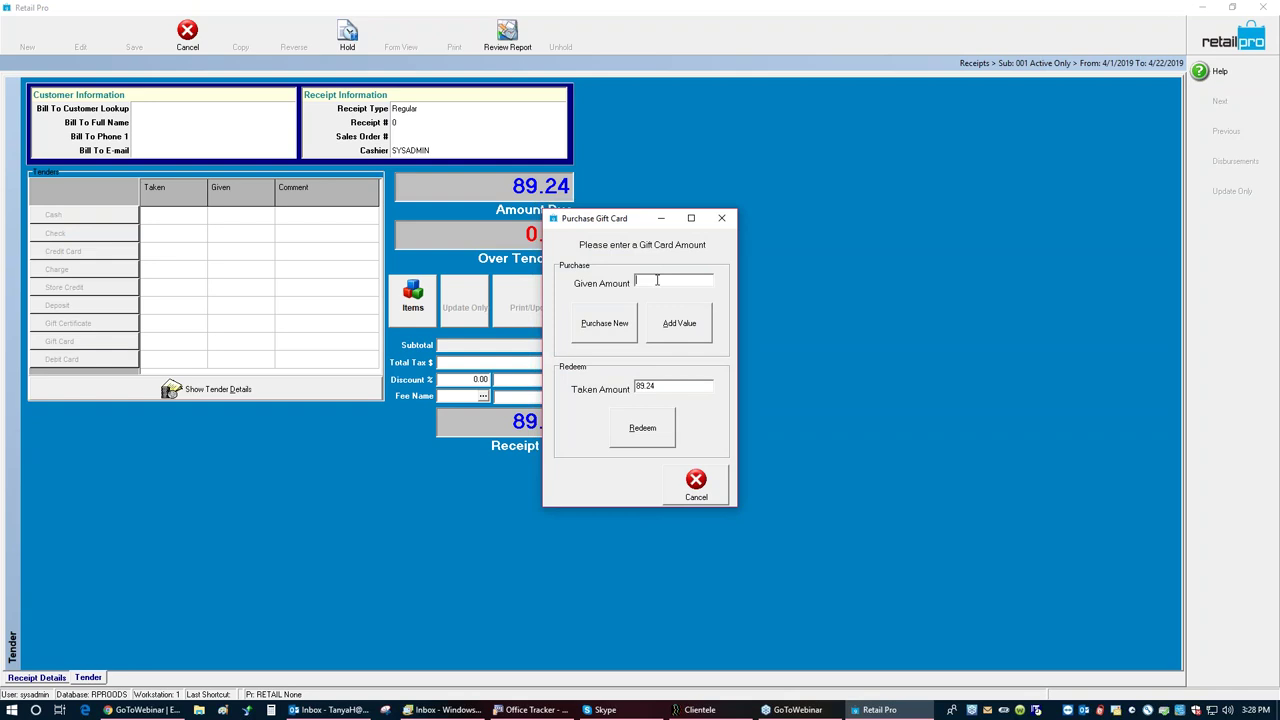
{"action": "type", "text": "88"}
{"action": "key", "text": "BackSpace"}
{"action": "key", "text": "BackSpace"}
{"action": "type", "text": "50"}
{"action": "left_click", "coordinate": [605, 325]}
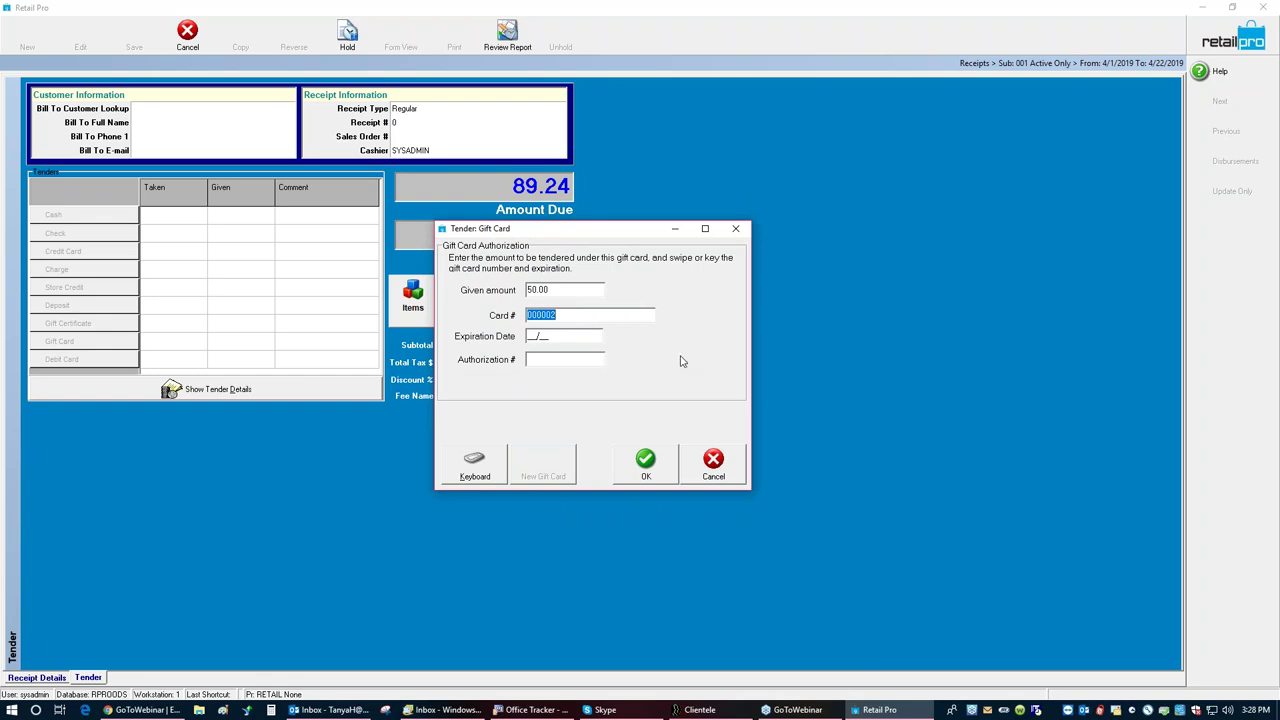
Step: Give the gift card an 08/20 expiration date and add the 50.00 gift card tender
{"action": "left_click", "coordinate": [647, 459]}
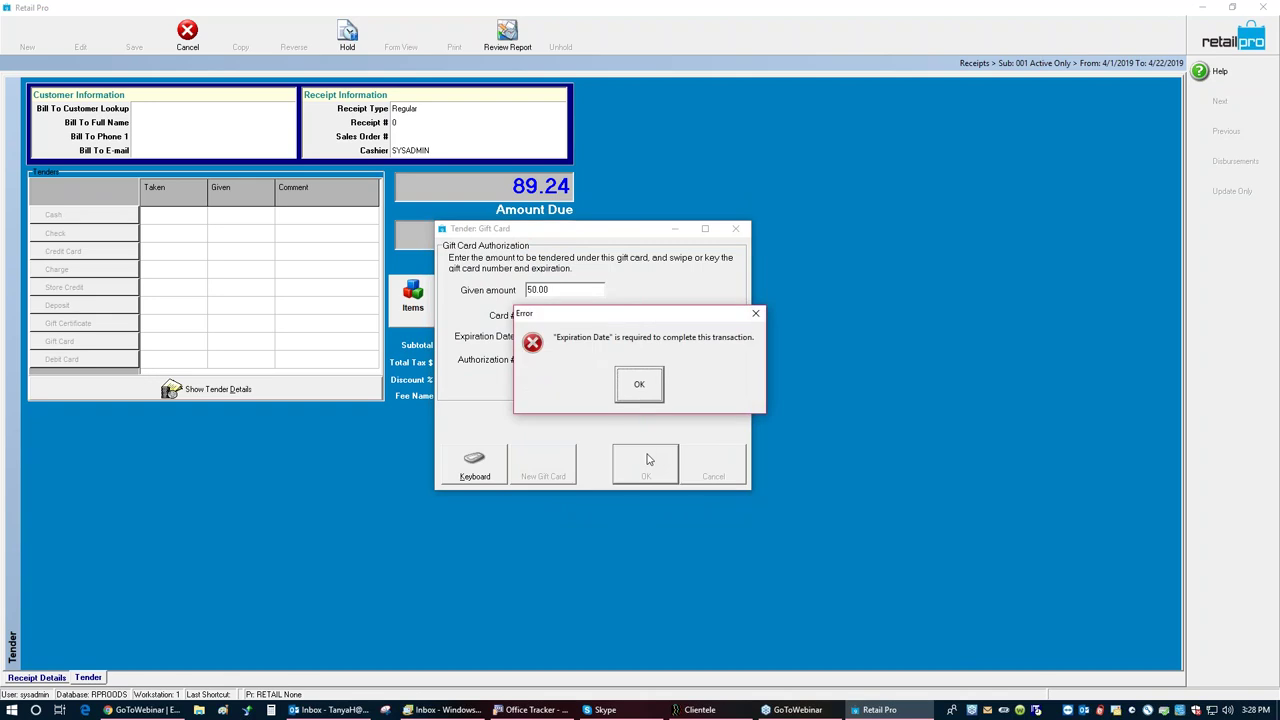
{"action": "left_click", "coordinate": [639, 386]}
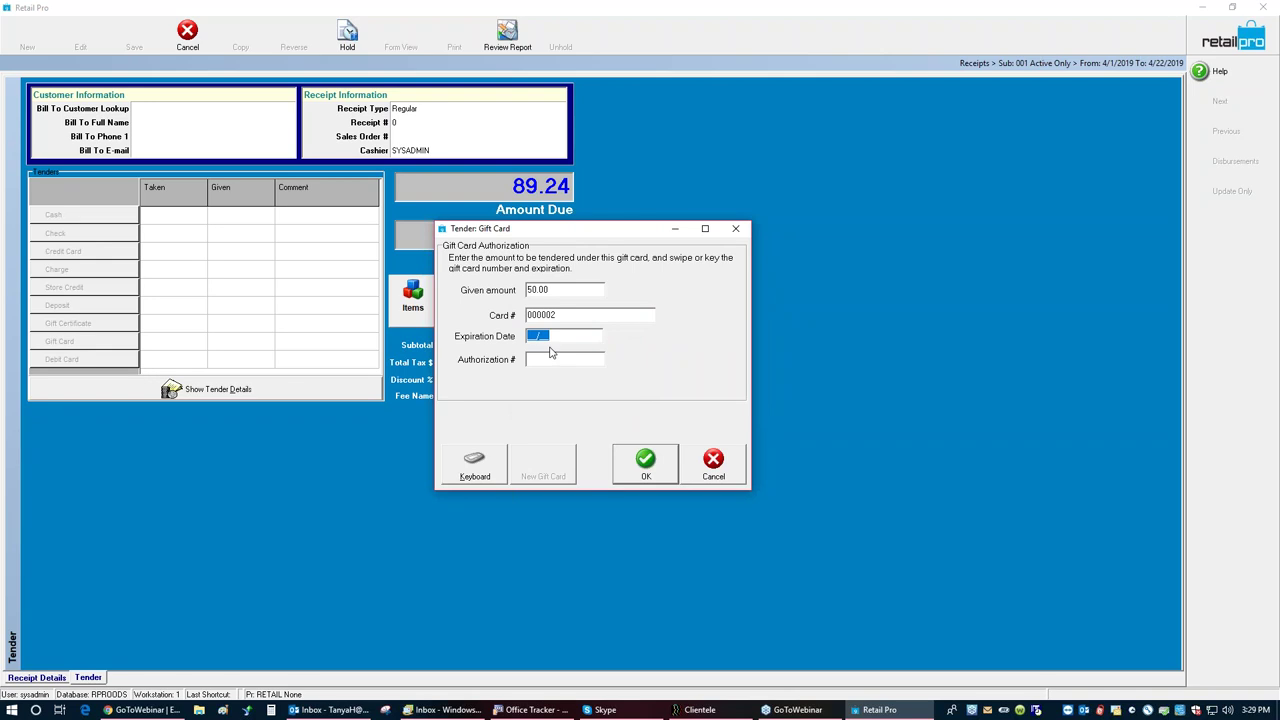
{"action": "type", "text": "0820"}
{"action": "left_click", "coordinate": [641, 466]}
{"action": "left_click", "coordinate": [640, 467]}
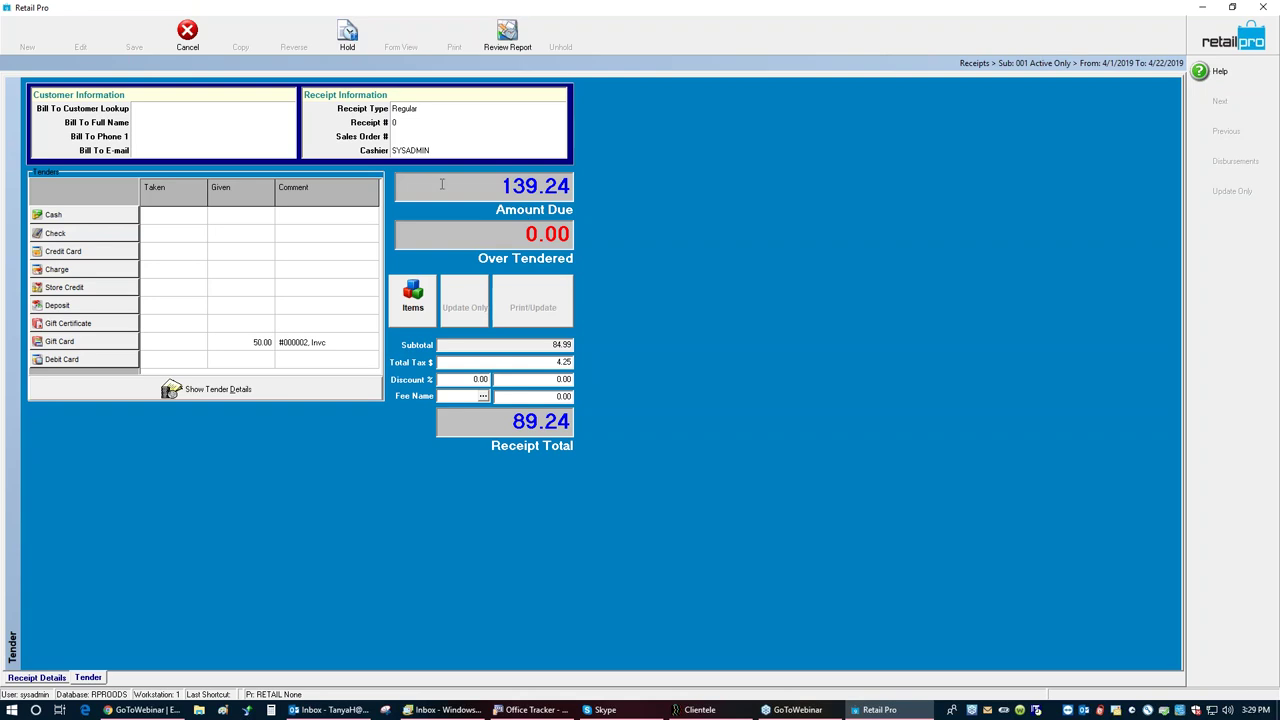
{"action": "left_click", "coordinate": [112, 257]}
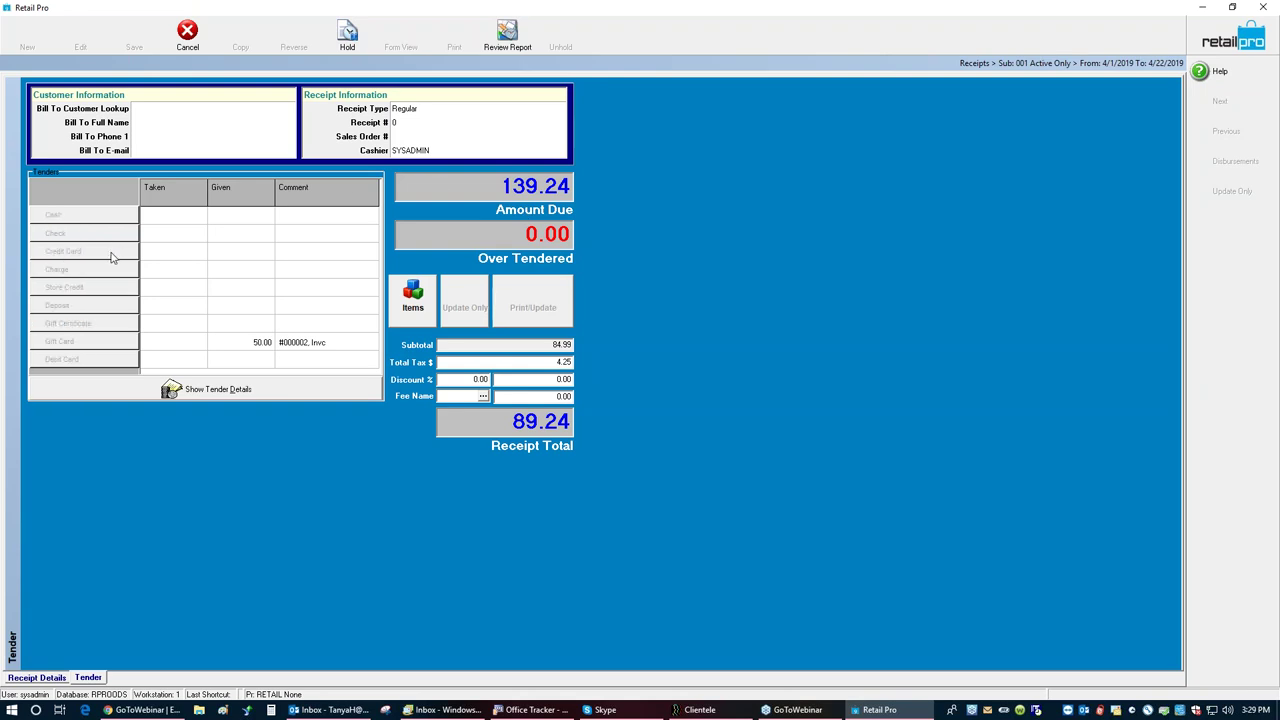
{"action": "left_click", "coordinate": [716, 378]}
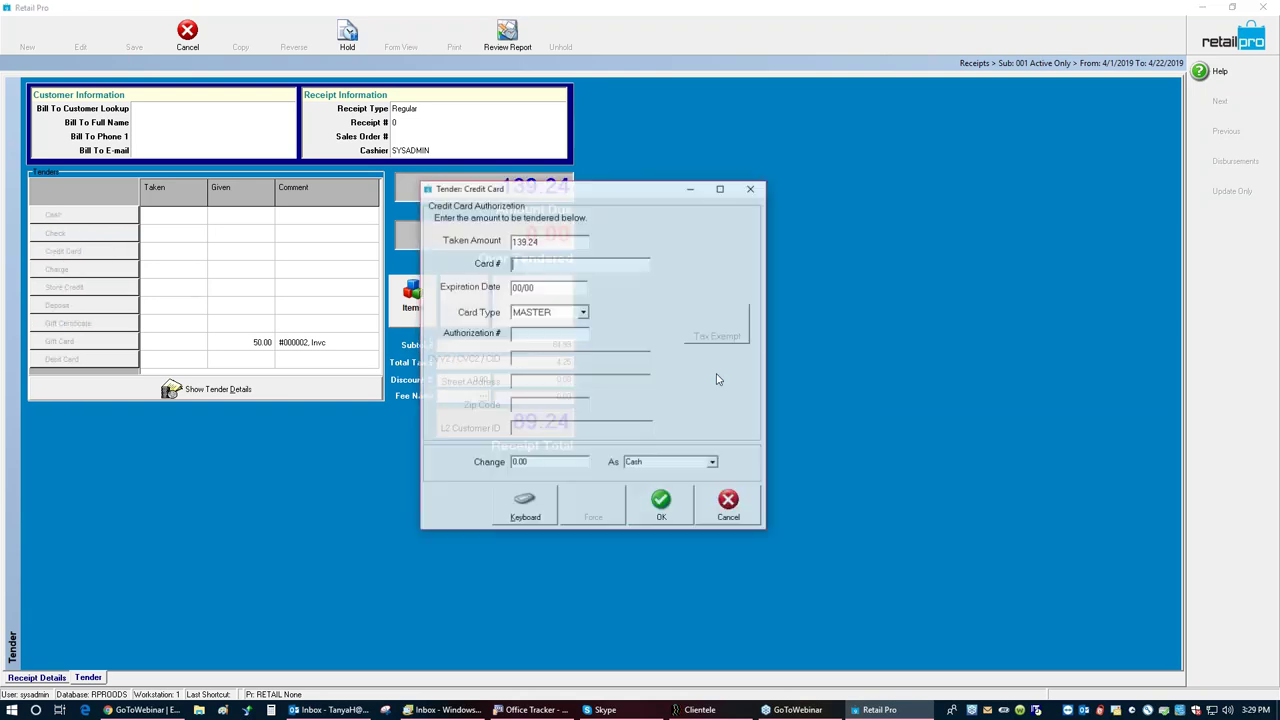
{"action": "left_click", "coordinate": [658, 504]}
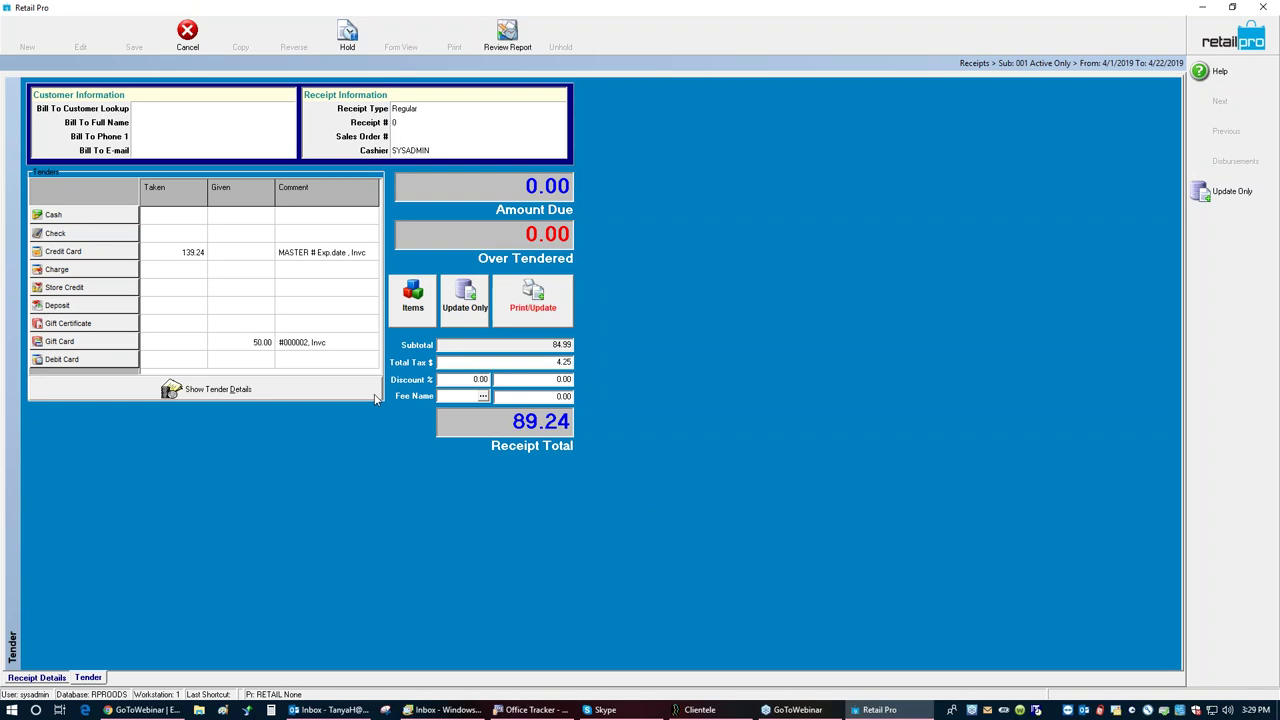
{"action": "left_click", "coordinate": [257, 396]}
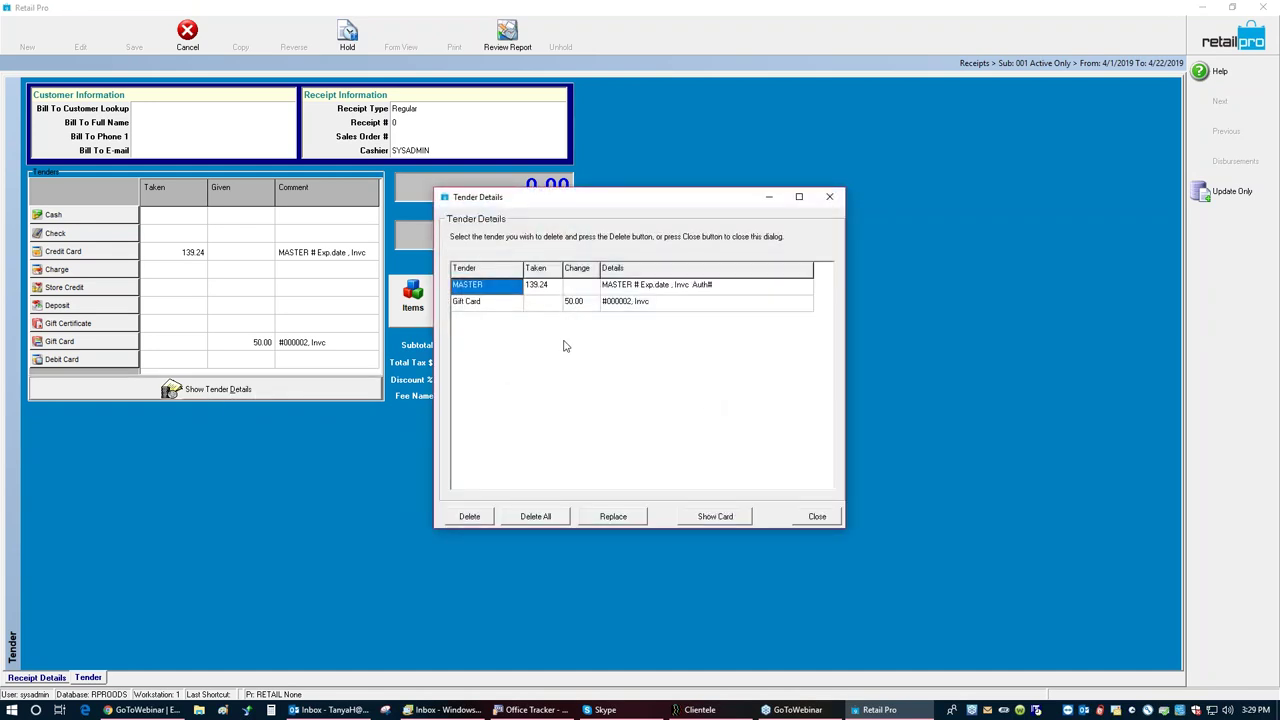
{"action": "left_click", "coordinate": [475, 518]}
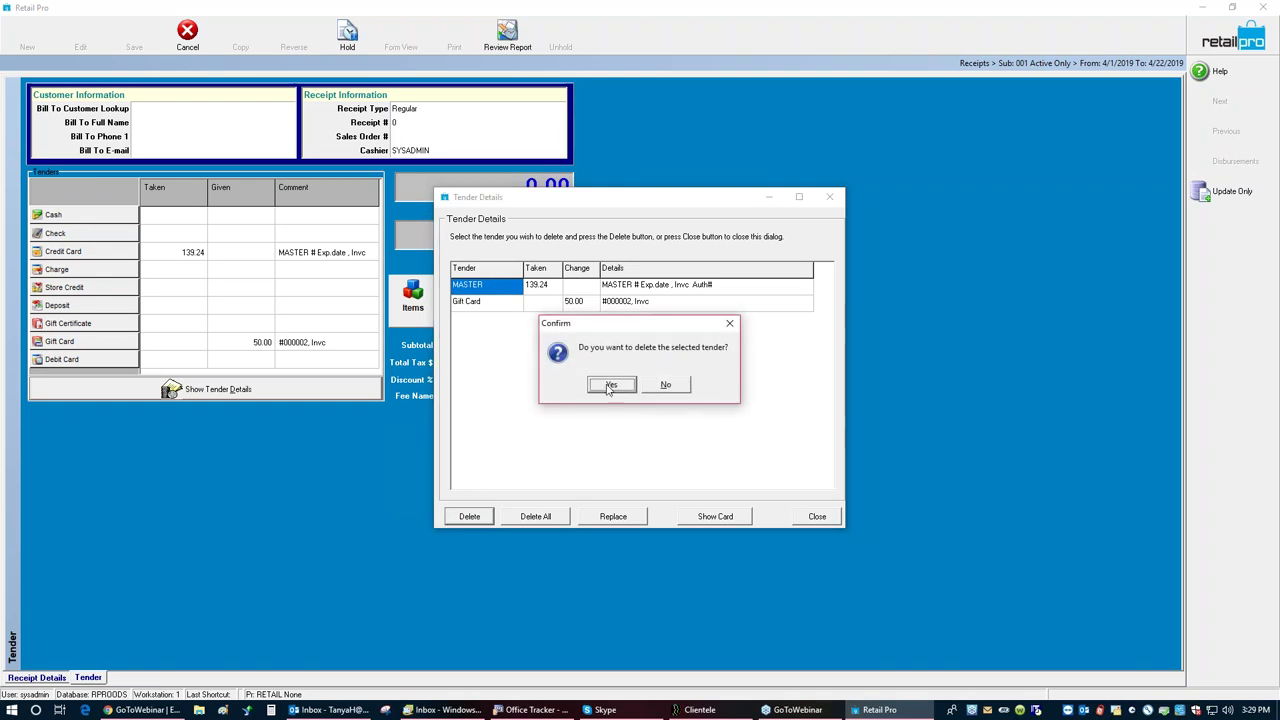
{"action": "left_click", "coordinate": [611, 385]}
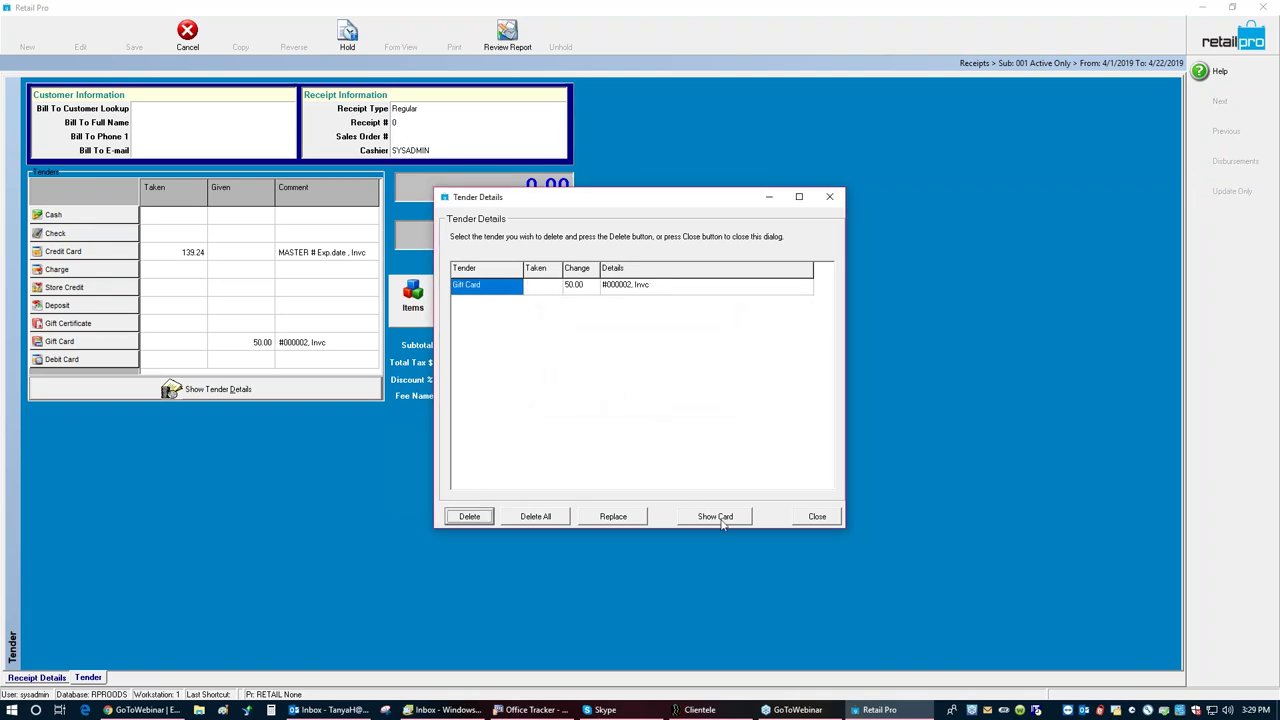
{"action": "left_click", "coordinate": [817, 517]}
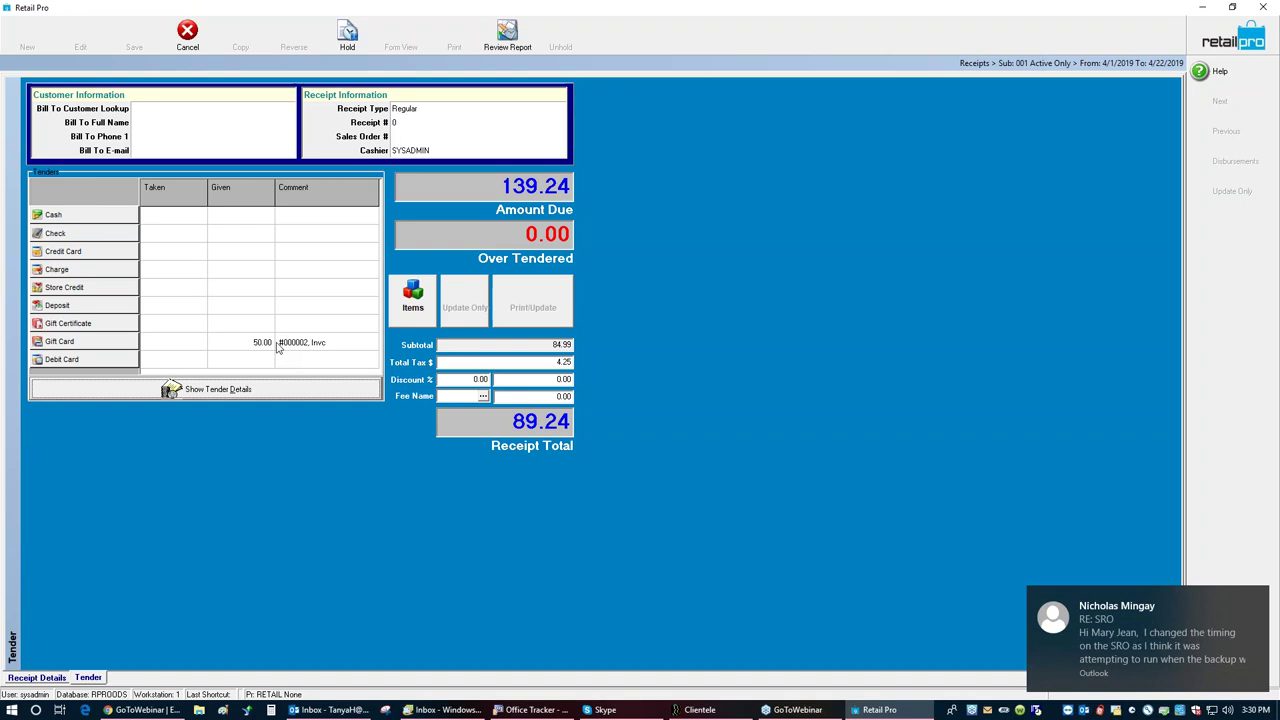
Step: Tender the full 139.24 due with a VISA credit card
{"action": "left_click", "coordinate": [75, 251]}
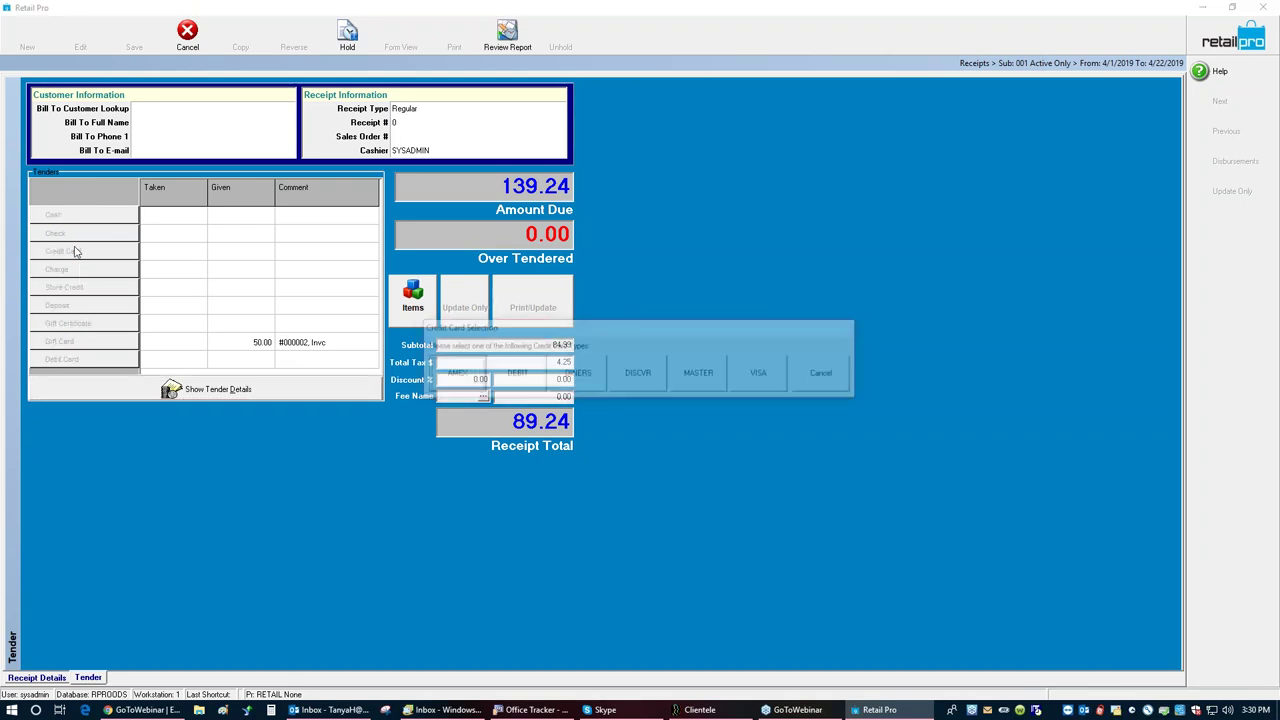
{"action": "left_click", "coordinate": [758, 372]}
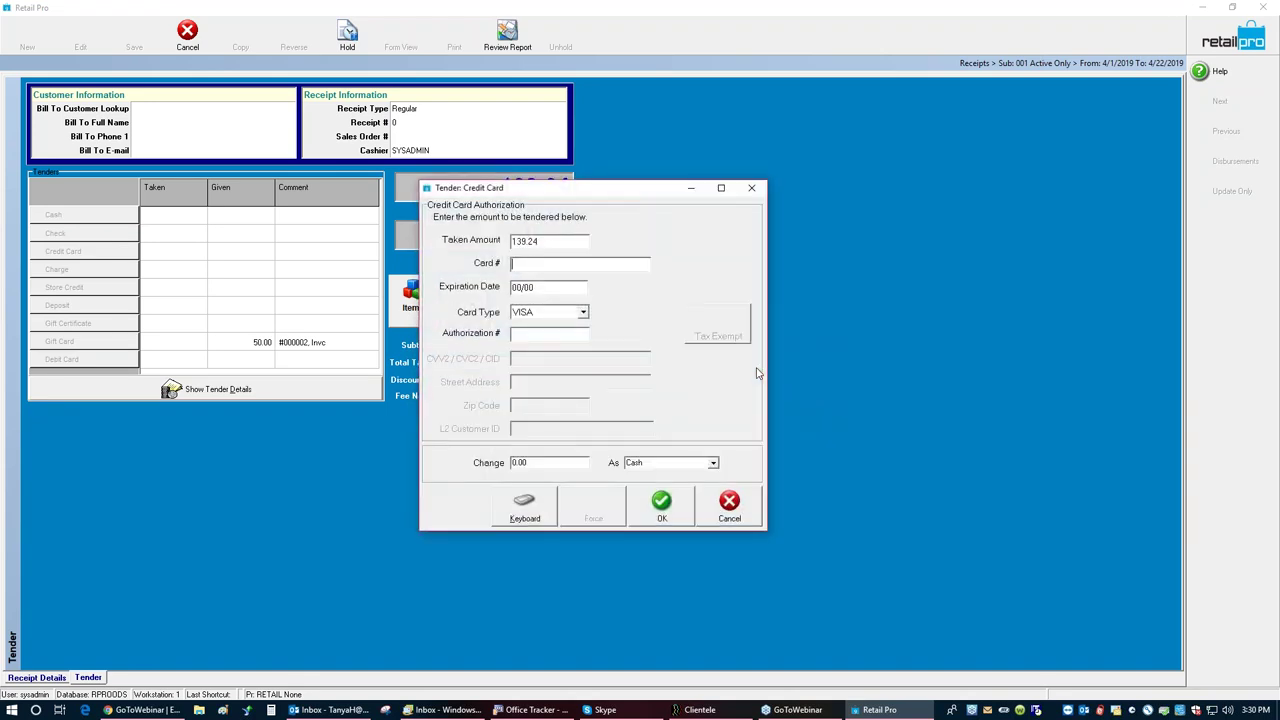
{"action": "left_click", "coordinate": [660, 508]}
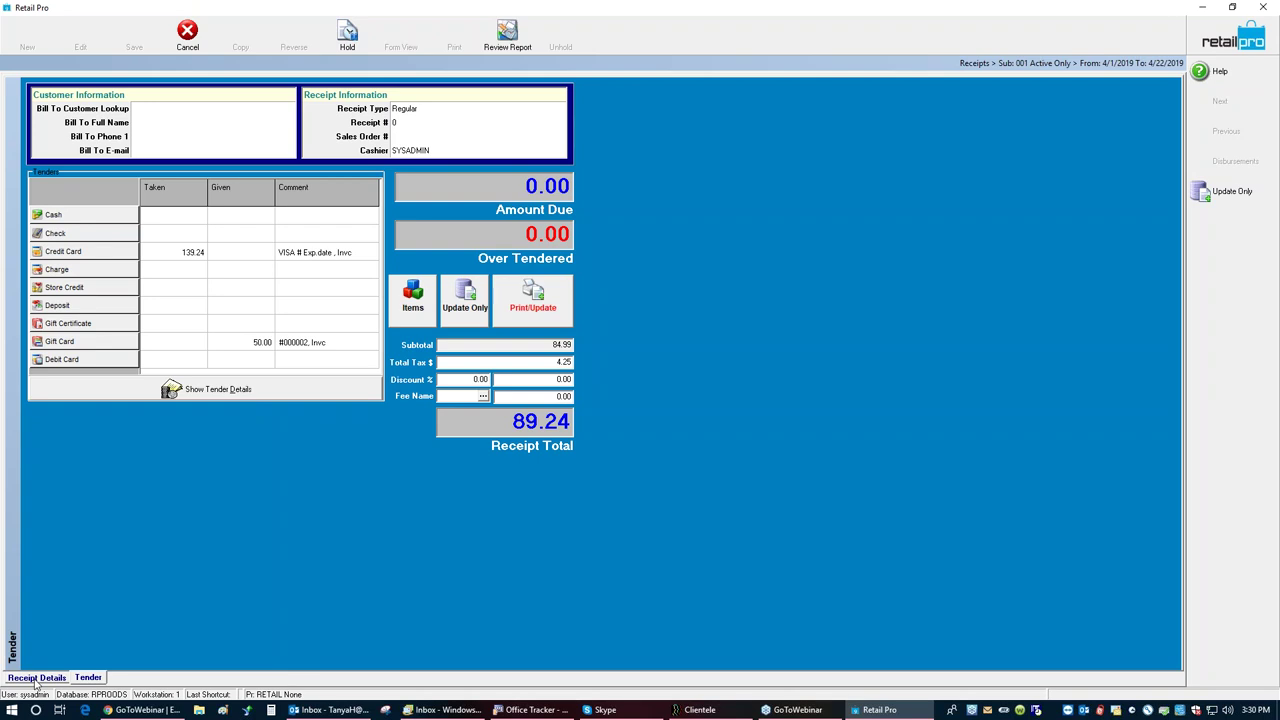
Step: Back on the item list, add item 100047 with the specified quantity
{"action": "left_click", "coordinate": [402, 312]}
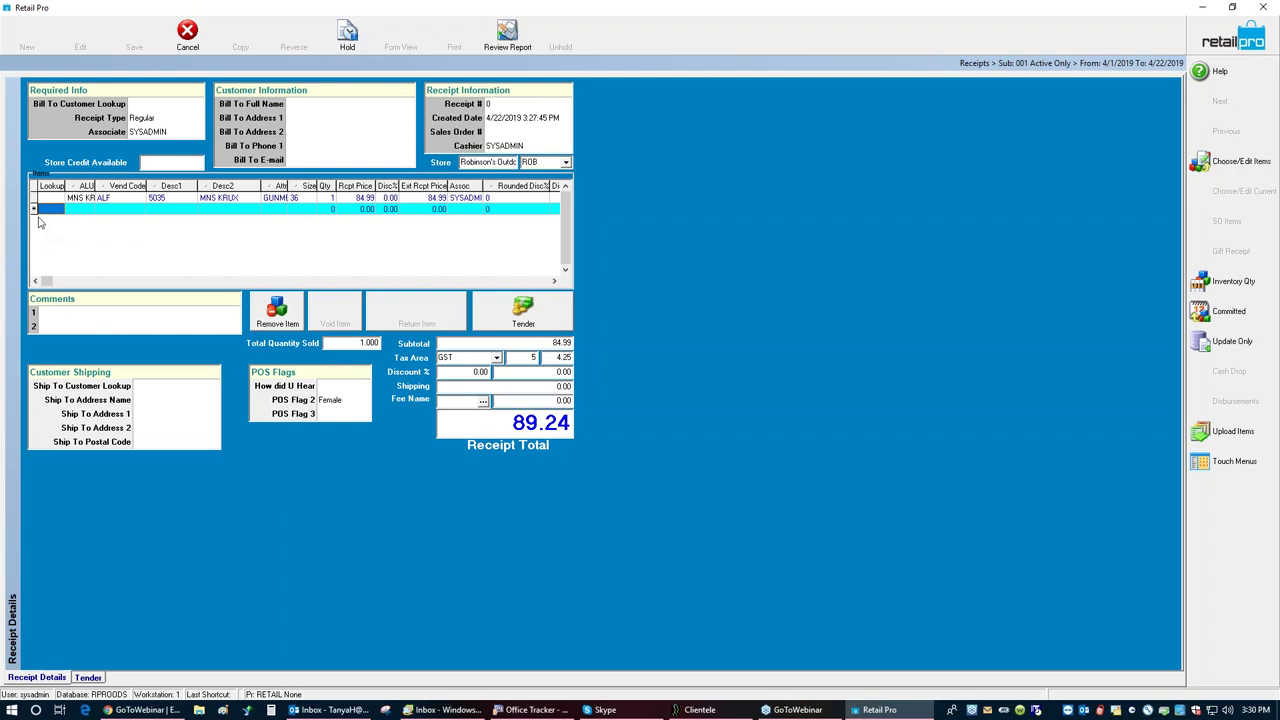
{"action": "type", "text": "1000"}
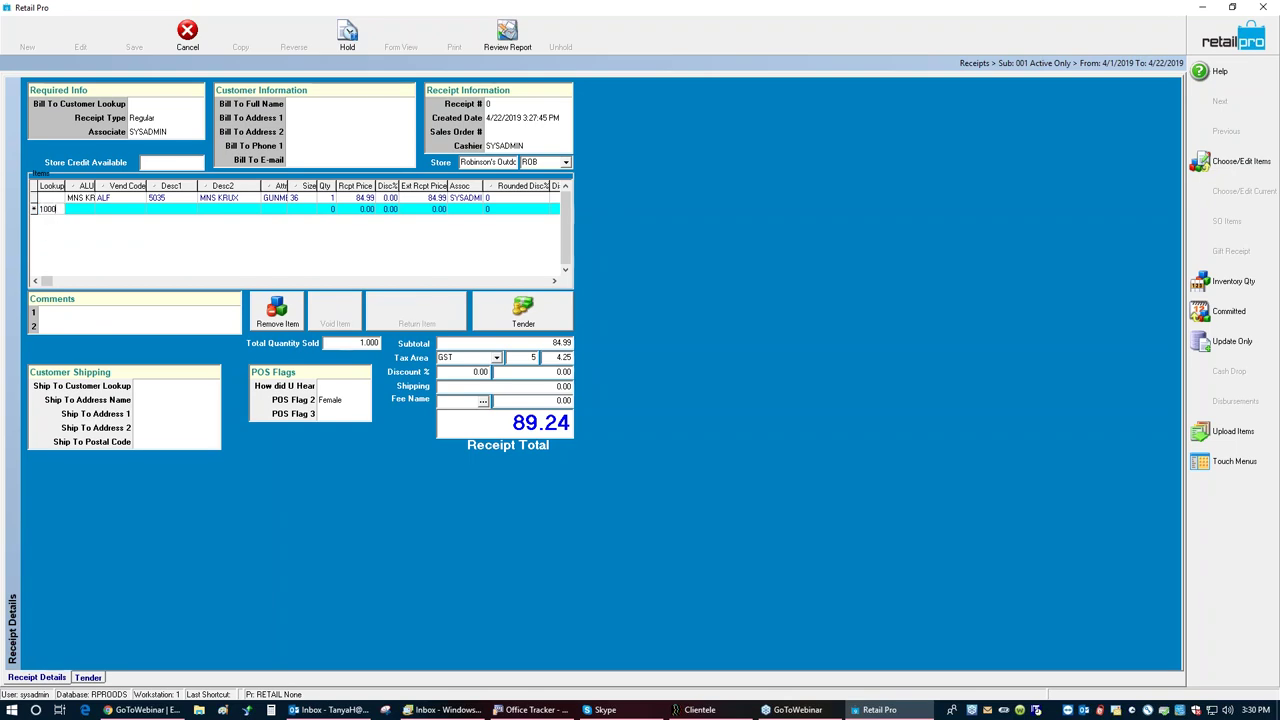
{"action": "type", "text": "43"}
{"action": "key", "text": "Return"}
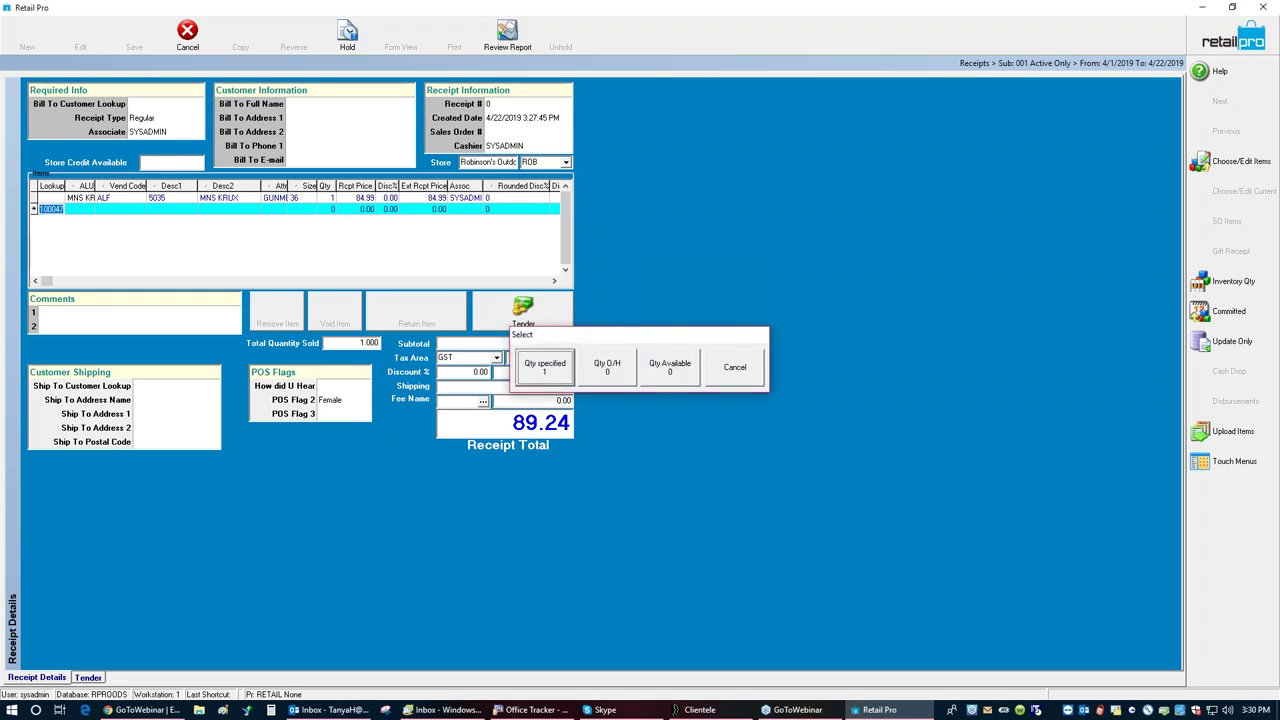
{"action": "key", "text": "Return"}
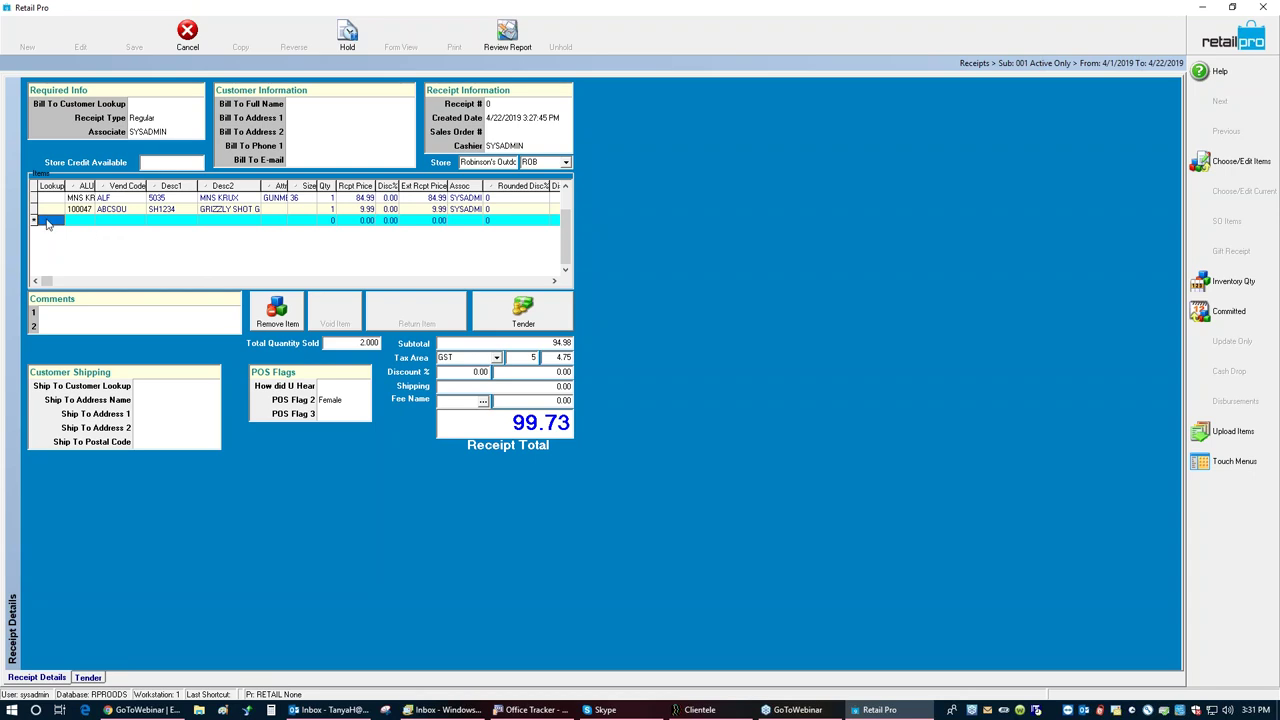
Step: Correct a not-found code and add item 100028, bringing the total to 120.72 with 31.48 due
{"action": "type", "text": "100048"}
{"action": "key", "text": "Return"}
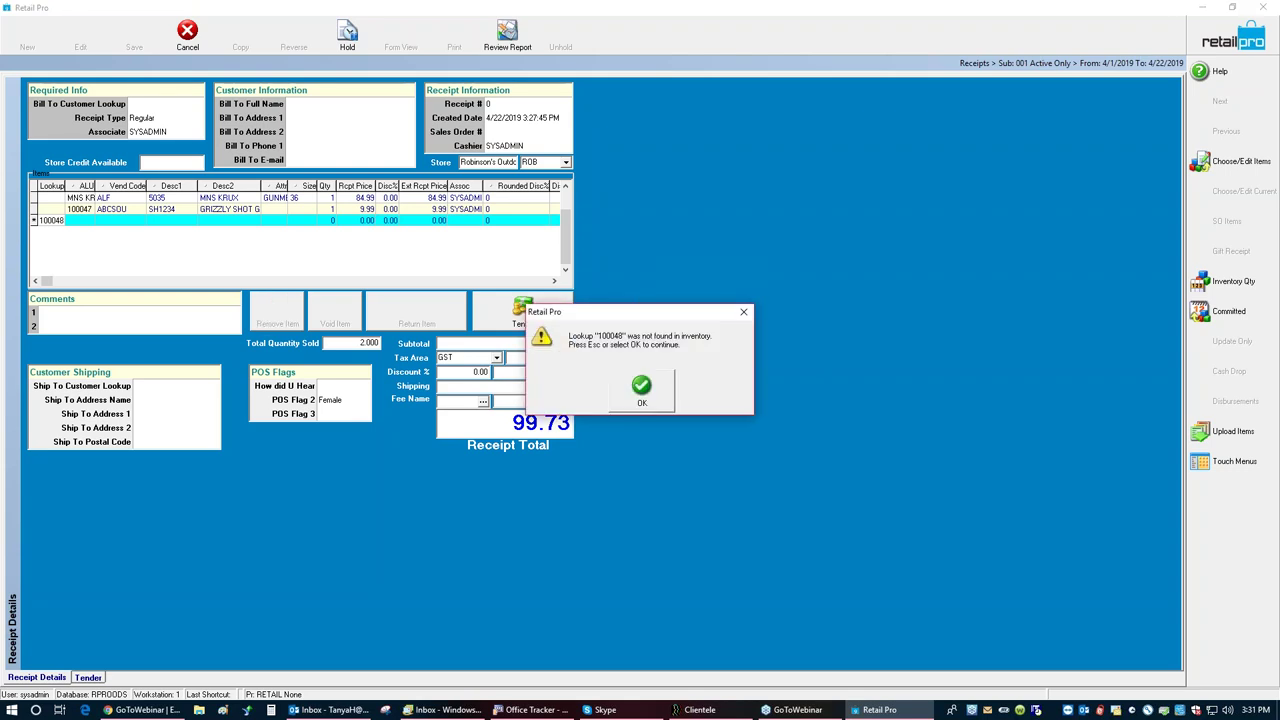
{"action": "left_click", "coordinate": [641, 389]}
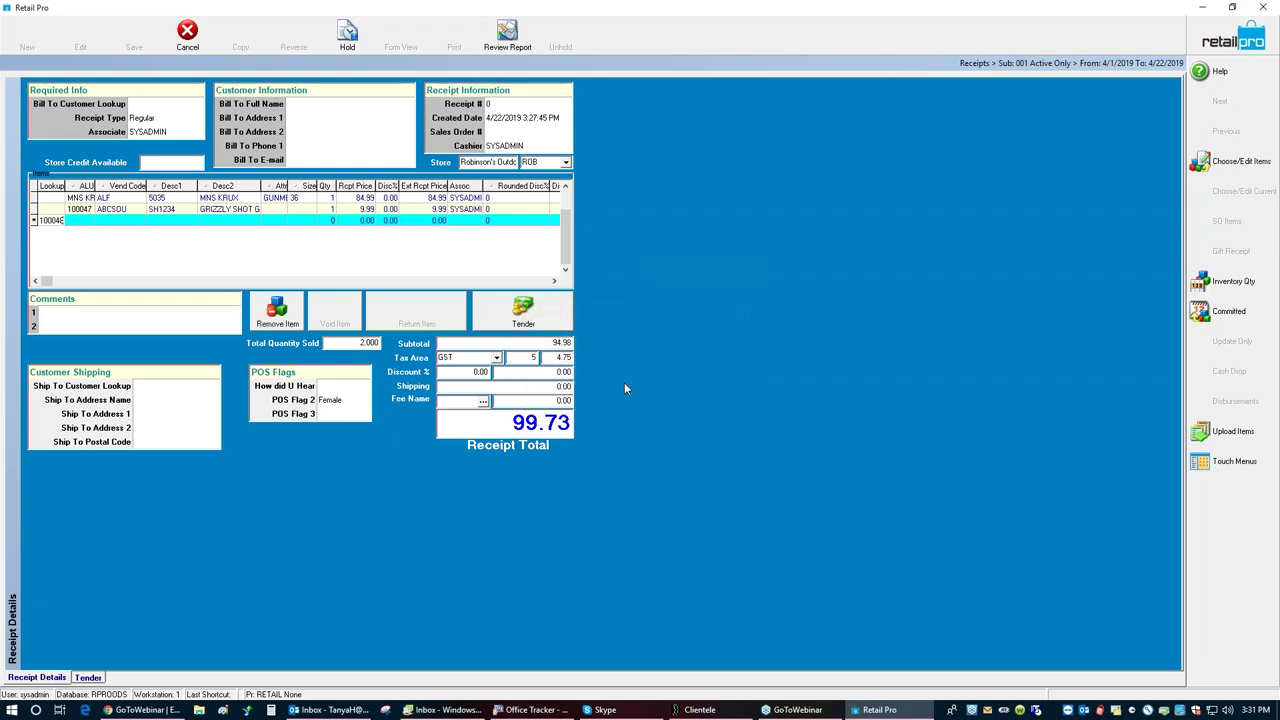
{"action": "key", "text": "BackSpace"}
{"action": "key", "text": "BackSpace"}
{"action": "key", "text": "BackSpace"}
{"action": "type", "text": "00038"}
{"action": "key", "text": "Return"}
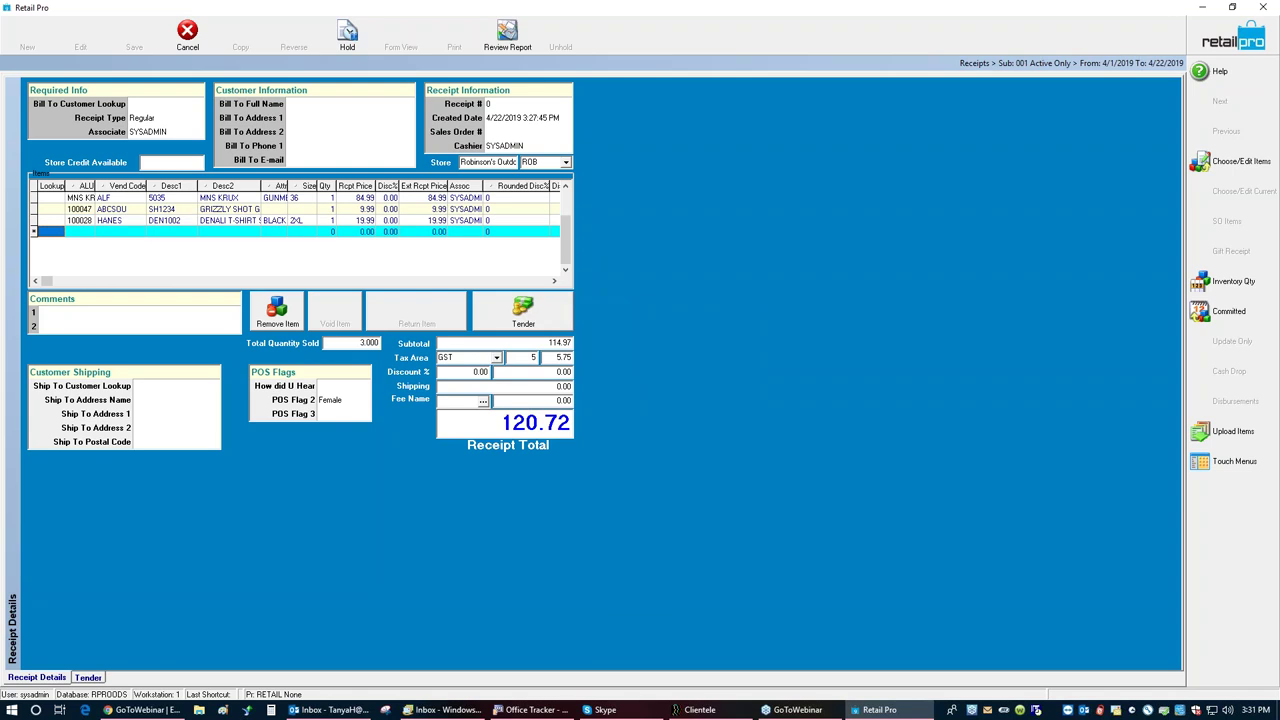
{"action": "left_click", "coordinate": [521, 312]}
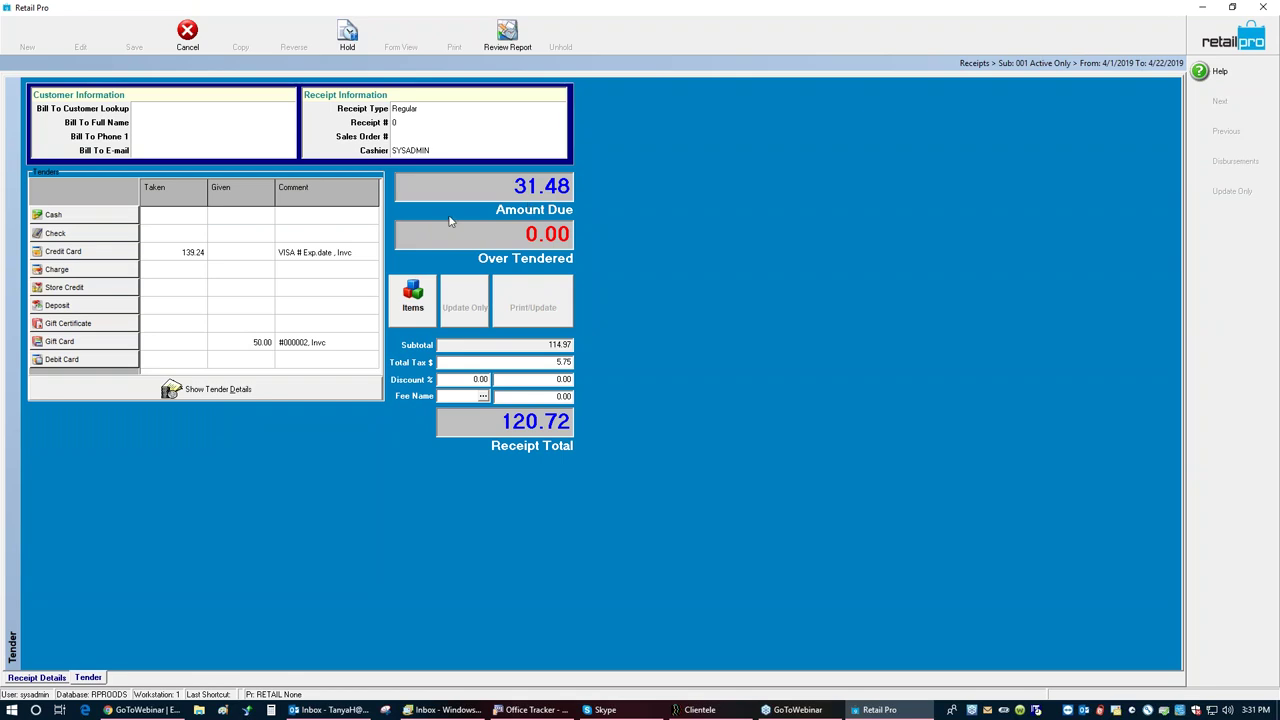
Step: Pay with 35.00 cash for 3.50 change, save without printing or emailing, and close the summary
{"action": "left_click", "coordinate": [117, 219]}
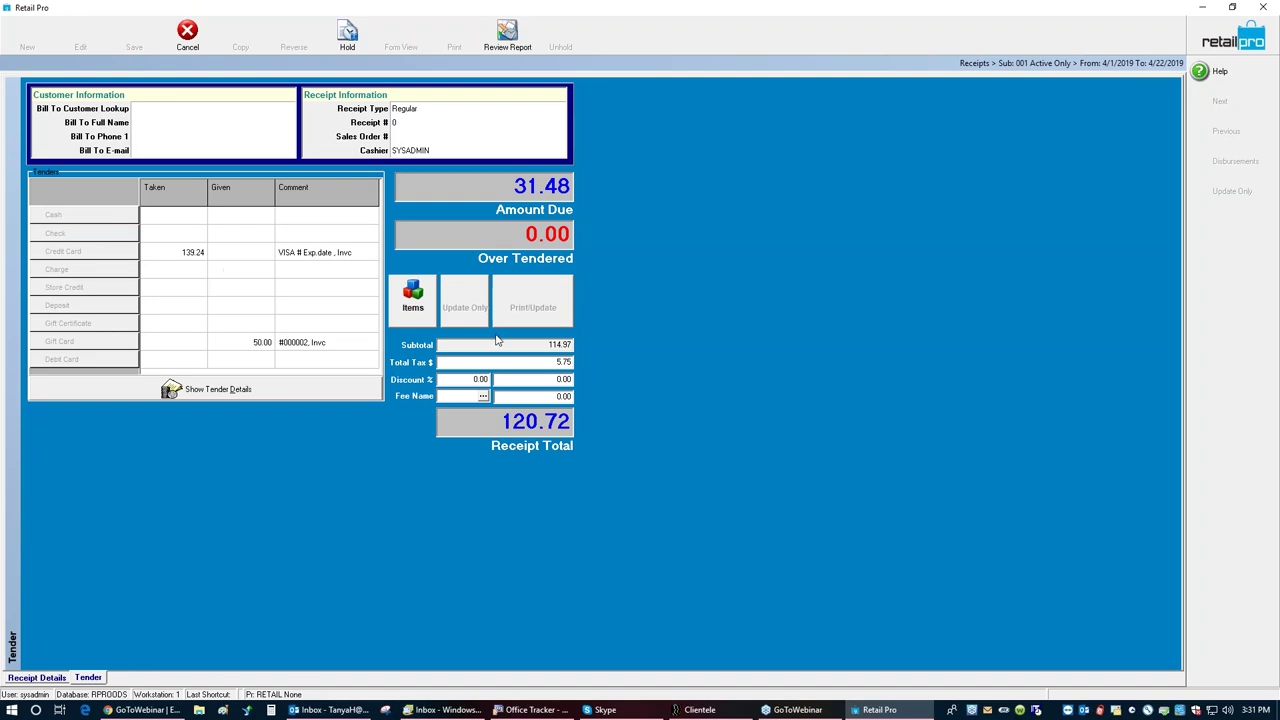
{"action": "type", "text": "35"}
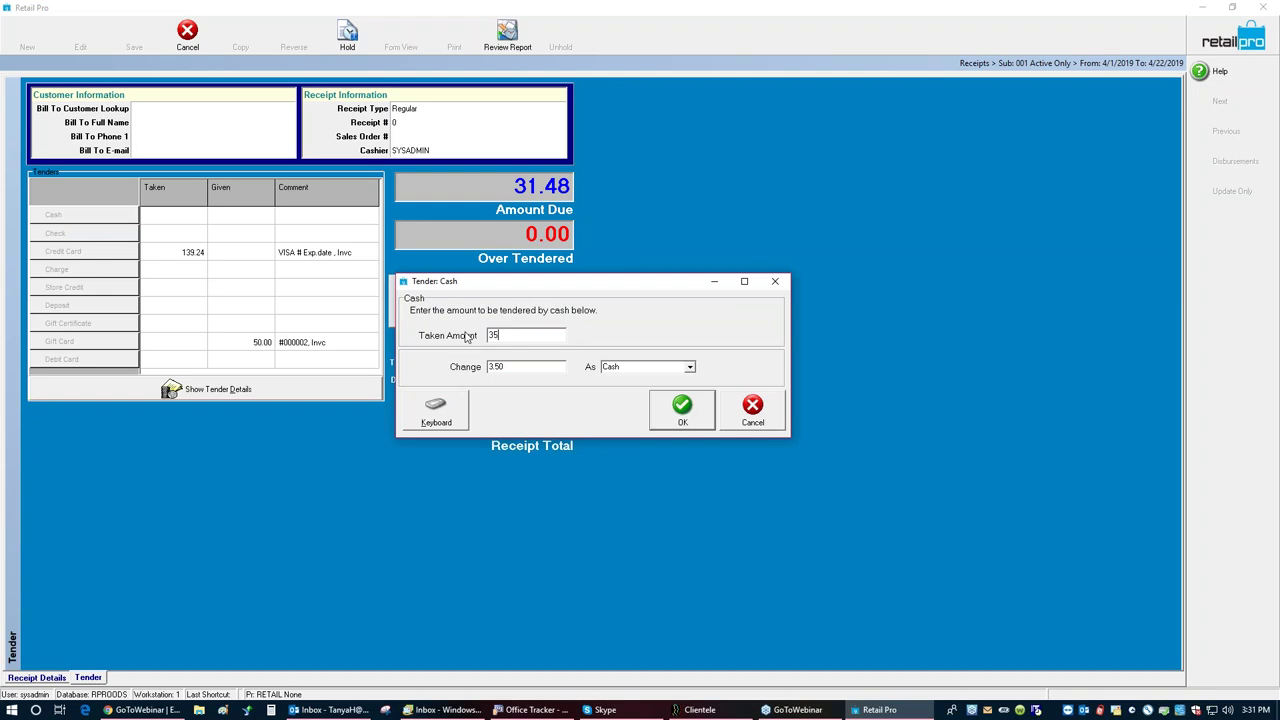
{"action": "left_click", "coordinate": [681, 412]}
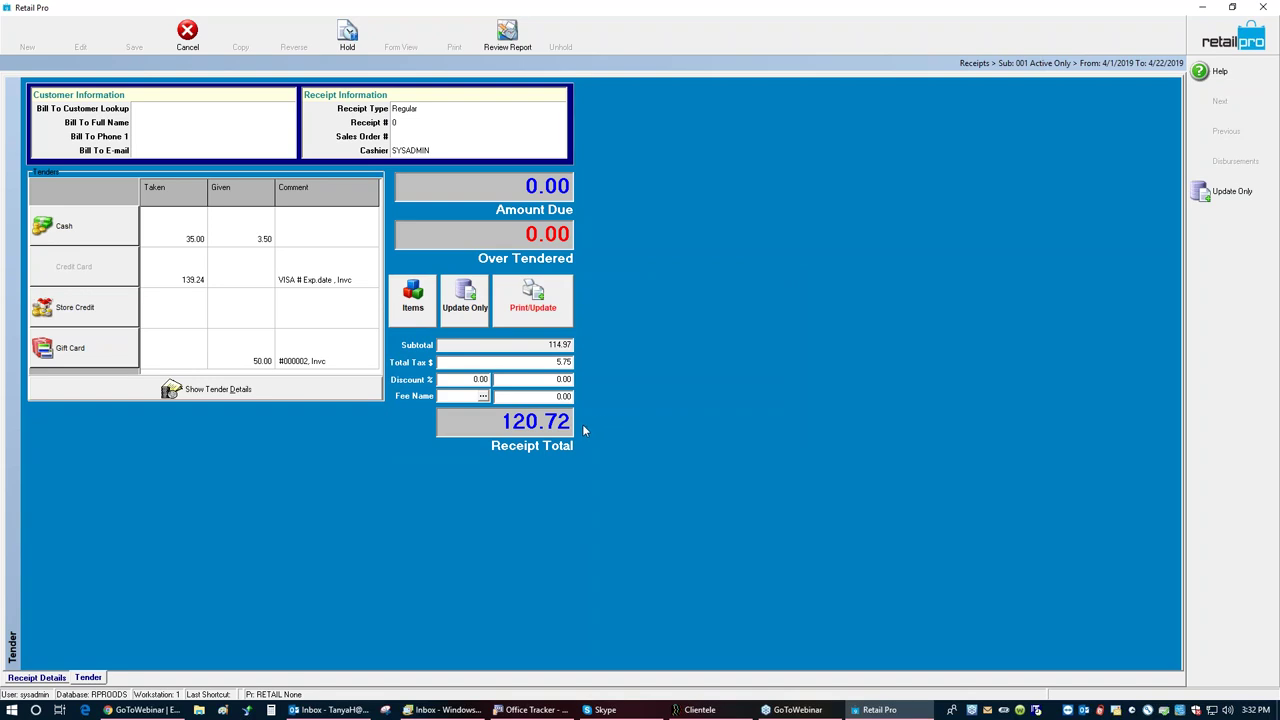
{"action": "left_click", "coordinate": [461, 313]}
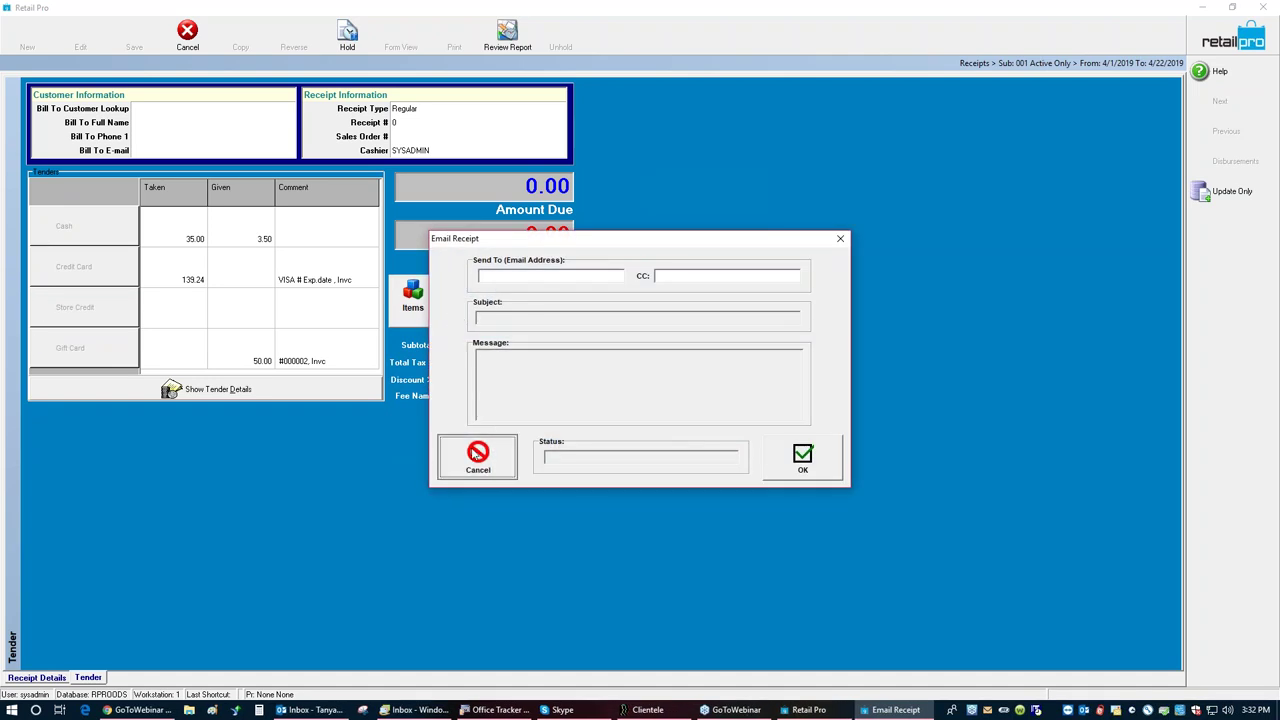
{"action": "left_click", "coordinate": [474, 454]}
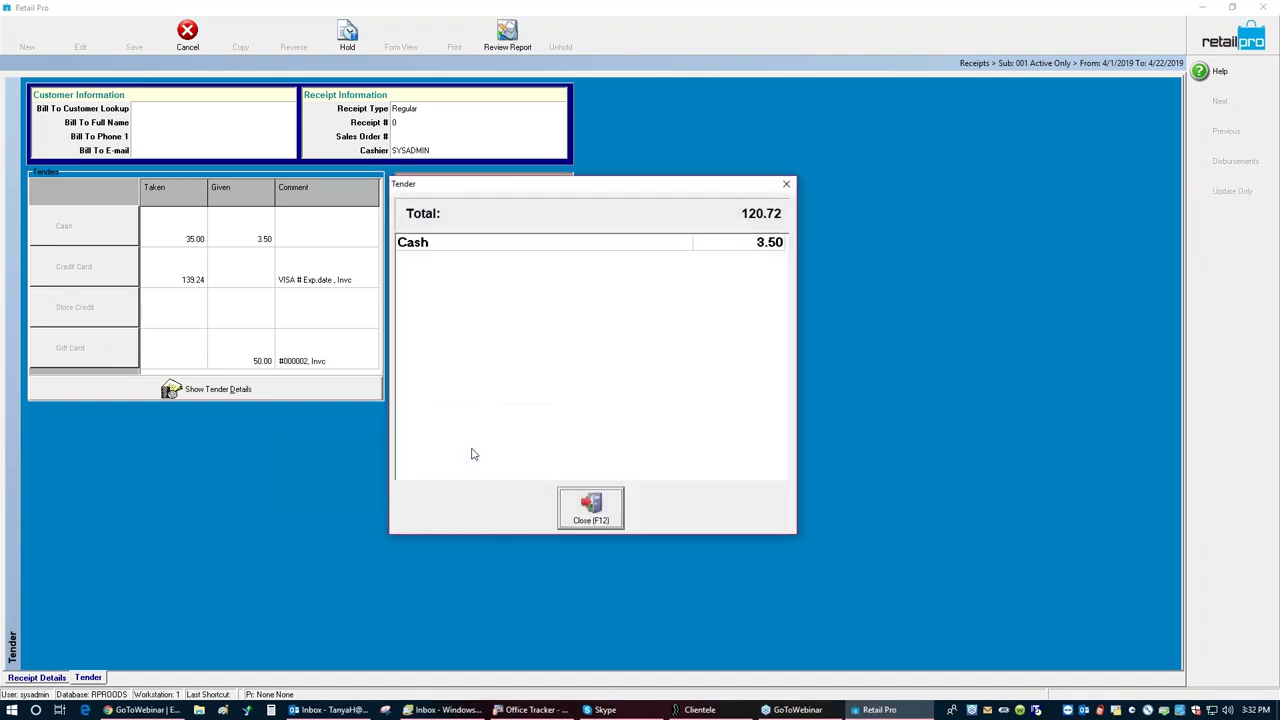
{"action": "left_click", "coordinate": [600, 497]}
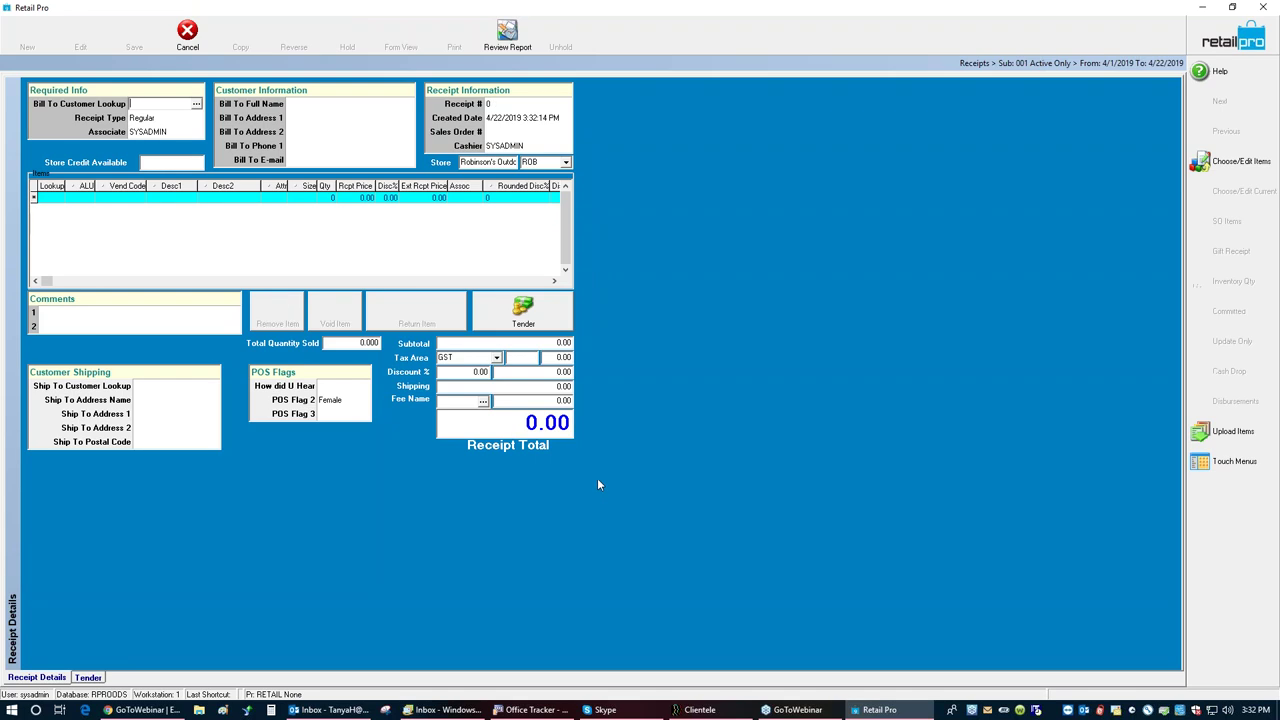
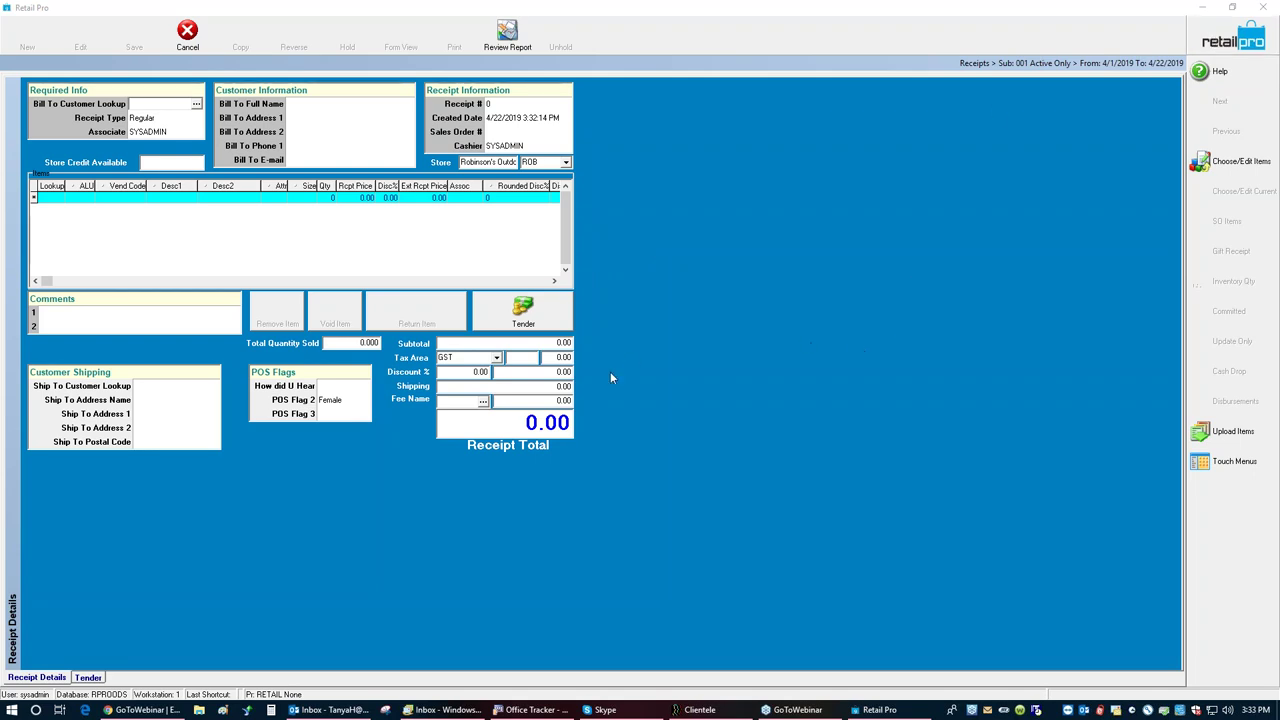
Step: Discard the blank receipt and reopen saved receipt 272644 (three items, 120.72 total) in form view
{"action": "left_click", "coordinate": [188, 36]}
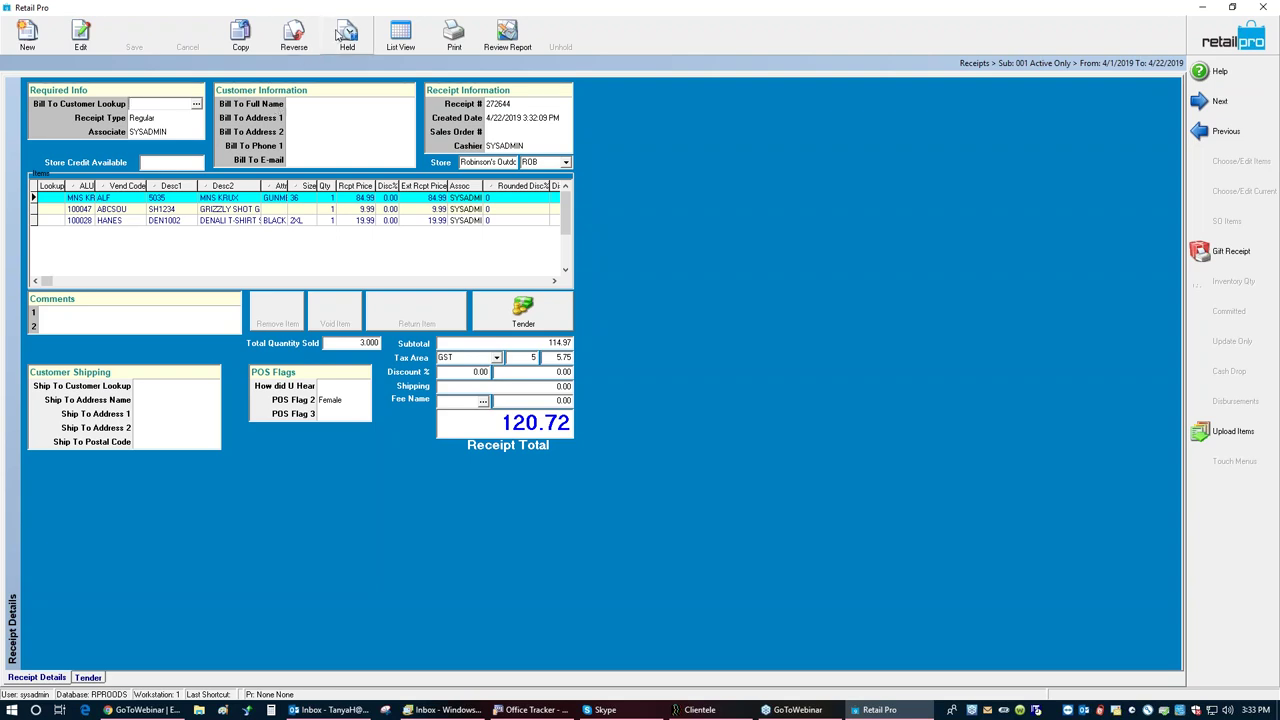
{"action": "left_click", "coordinate": [386, 36]}
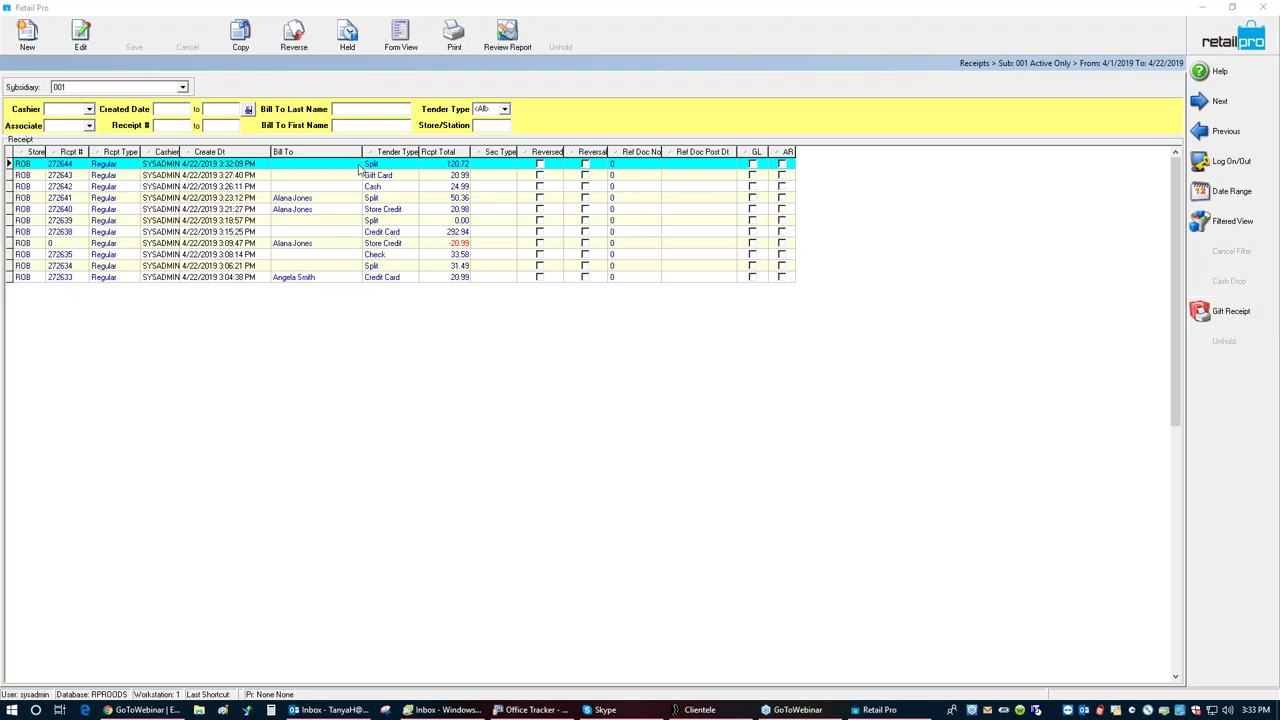
{"action": "left_click", "coordinate": [390, 33]}
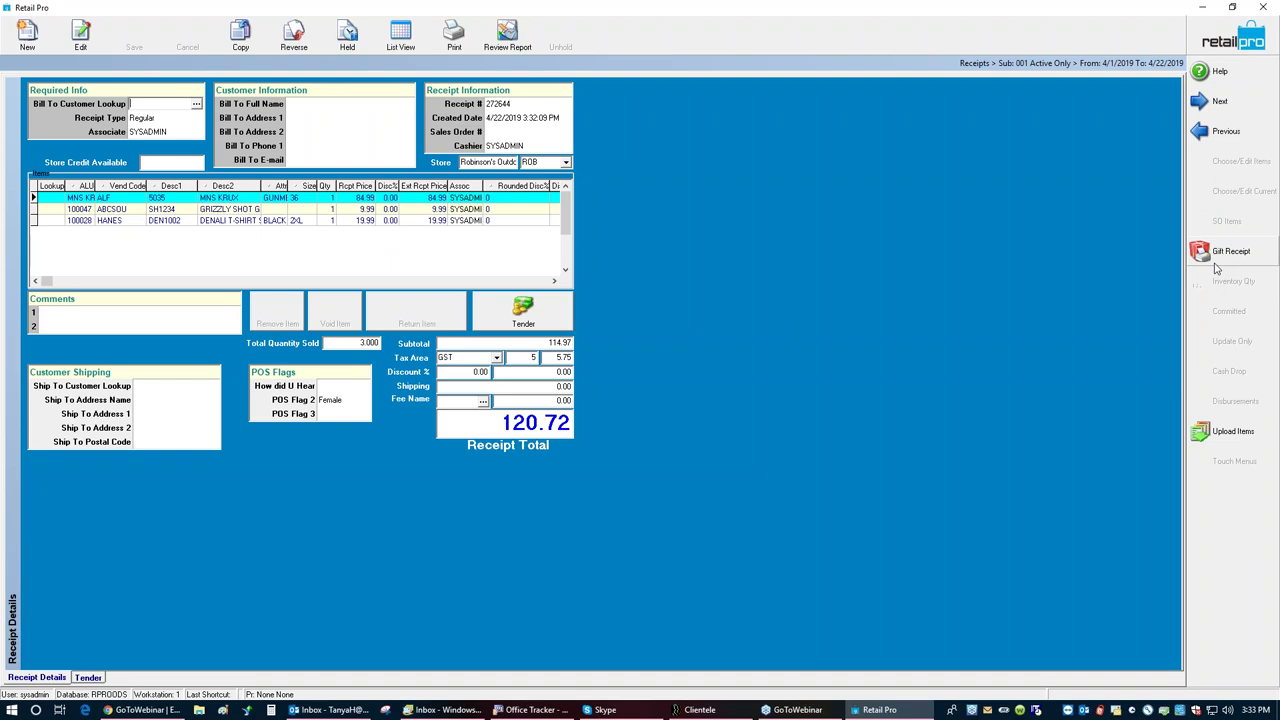
Step: Select the MNS KRUX item for a one-receipt-per-item gift receipt, clearing the no-items error first
{"action": "left_click", "coordinate": [1216, 264]}
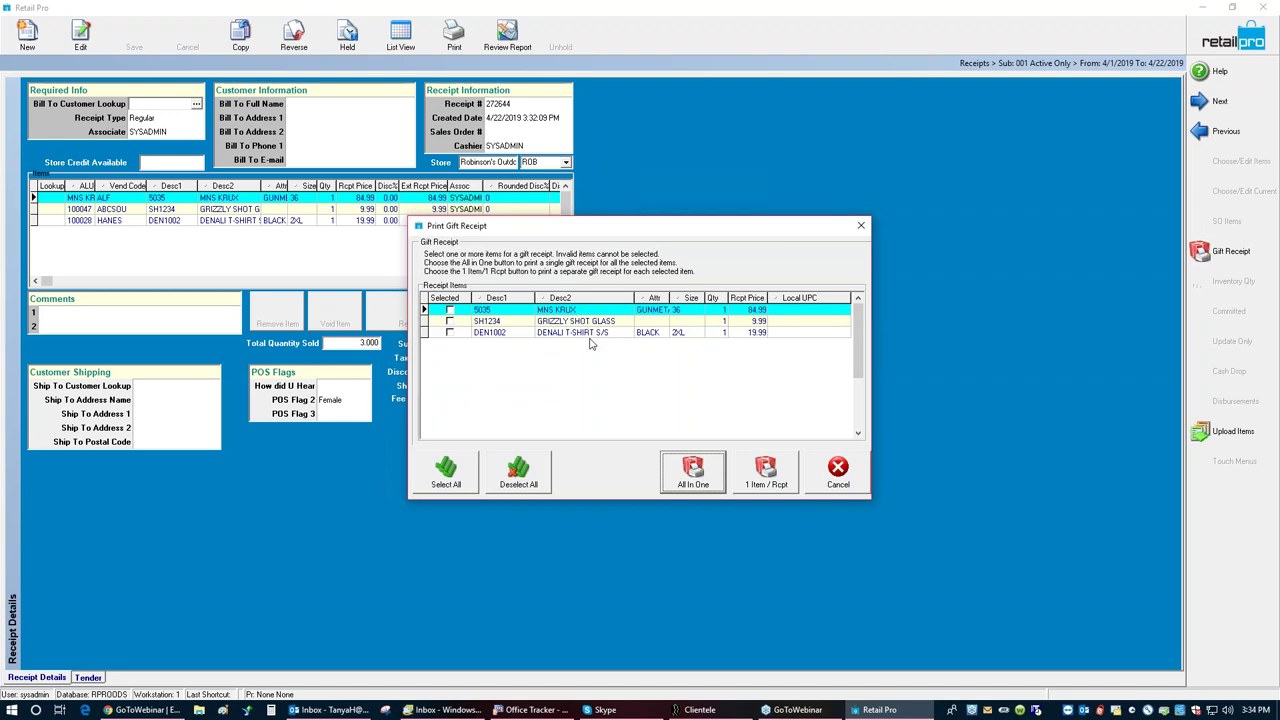
{"action": "left_click", "coordinate": [742, 457]}
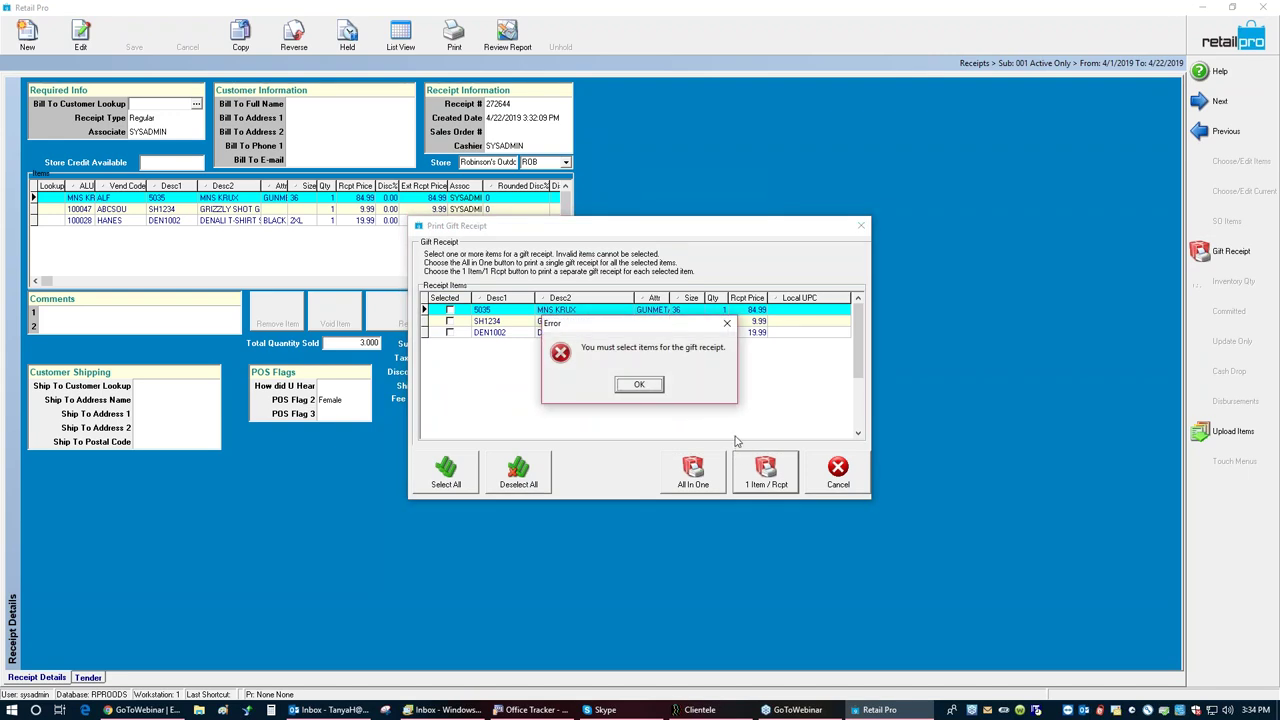
{"action": "left_click", "coordinate": [649, 387]}
{"action": "left_click", "coordinate": [700, 370]}
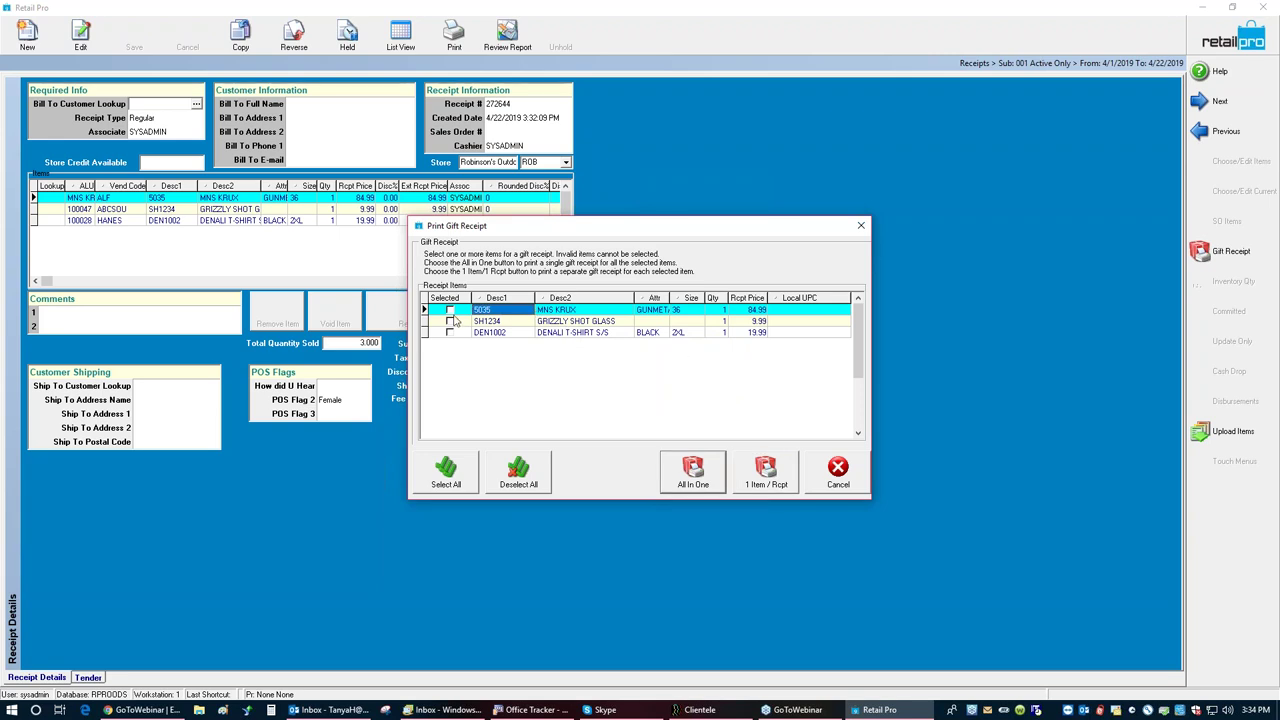
{"action": "left_click", "coordinate": [449, 311]}
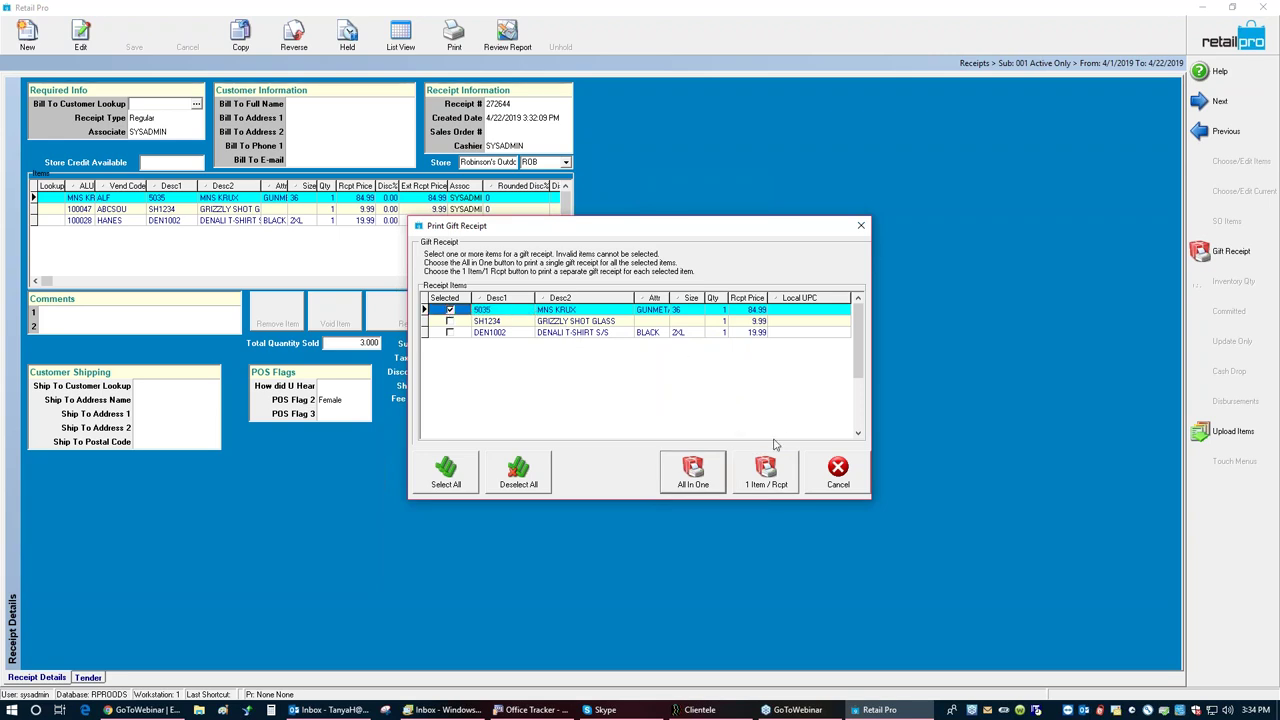
{"action": "left_click", "coordinate": [763, 471]}
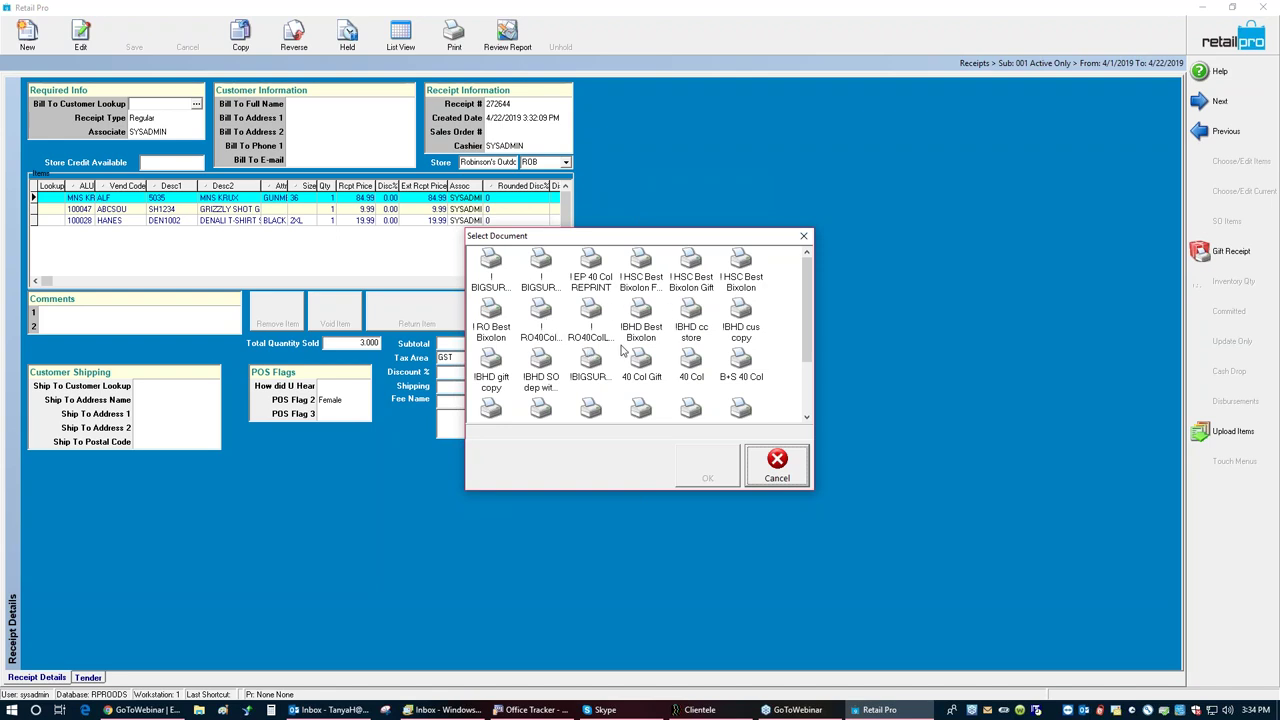
Step: Choose the !BHD gift copy layout and reach its Print dialog (HP LaserJet 400, 1 copy)
{"action": "left_click", "coordinate": [808, 393]}
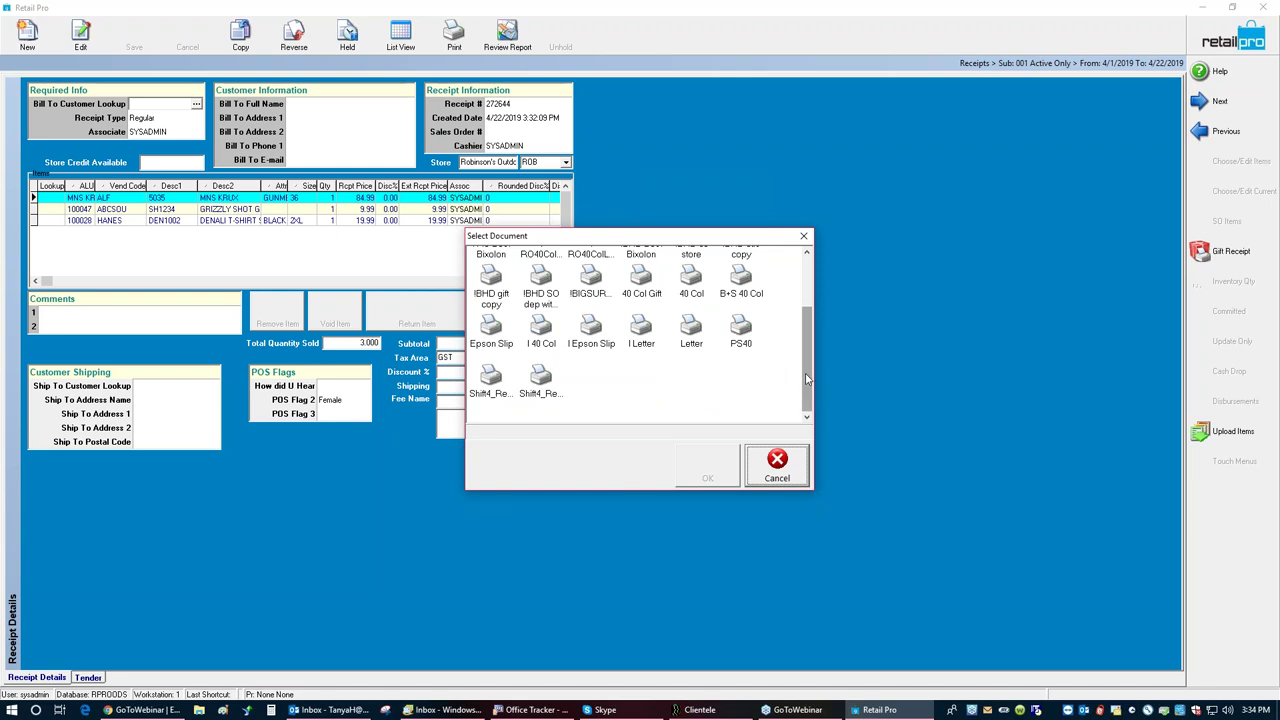
{"action": "left_click_drag", "start_coordinate": [806, 378], "coordinate": [806, 326]}
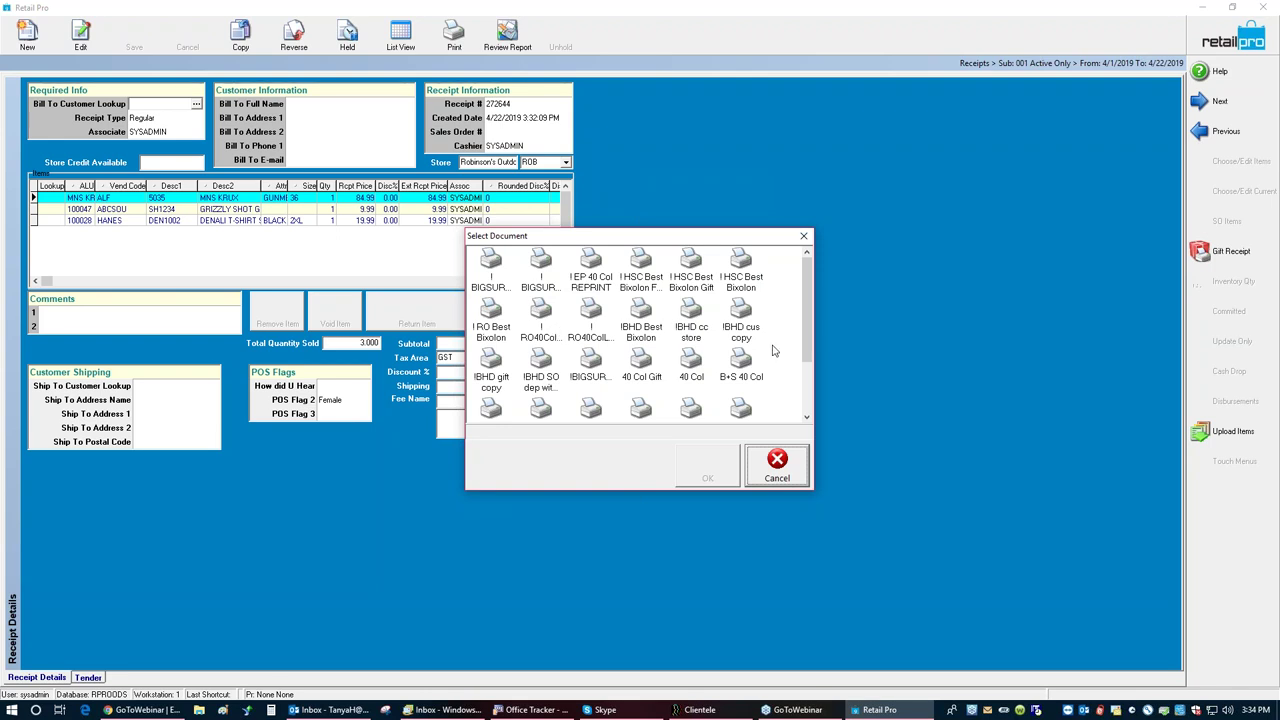
{"action": "left_click", "coordinate": [488, 362]}
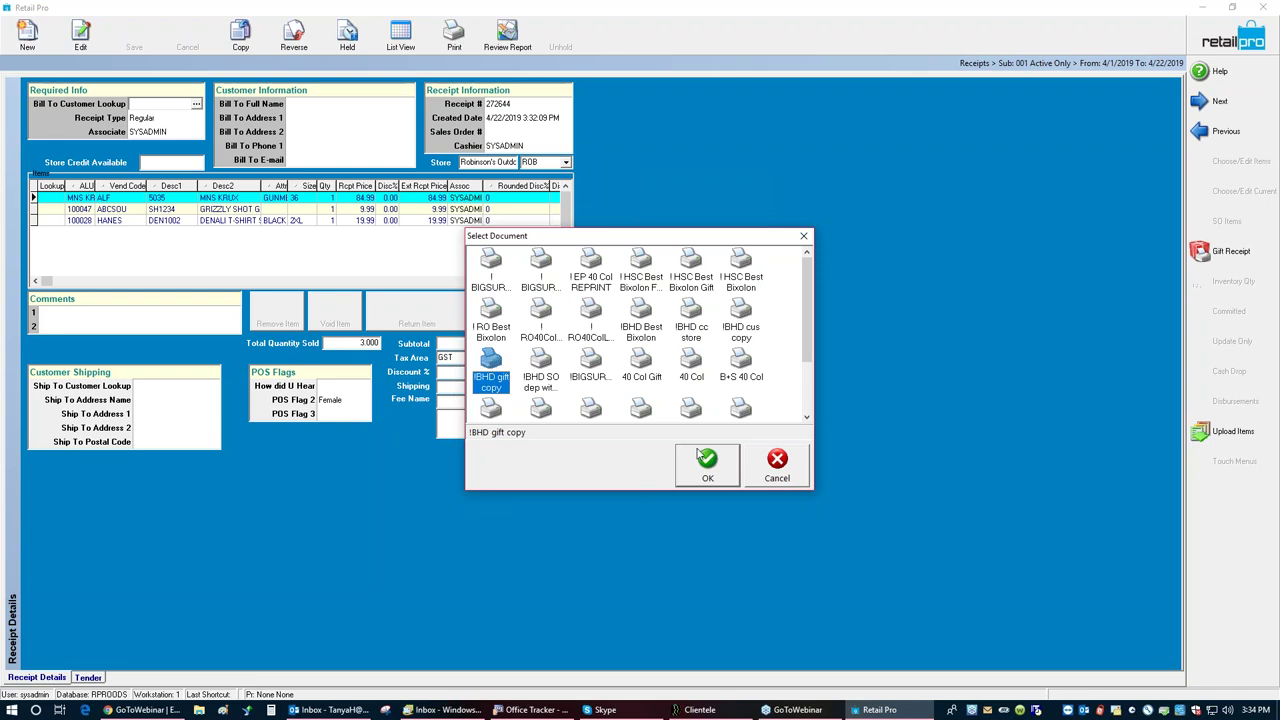
{"action": "left_click", "coordinate": [697, 457]}
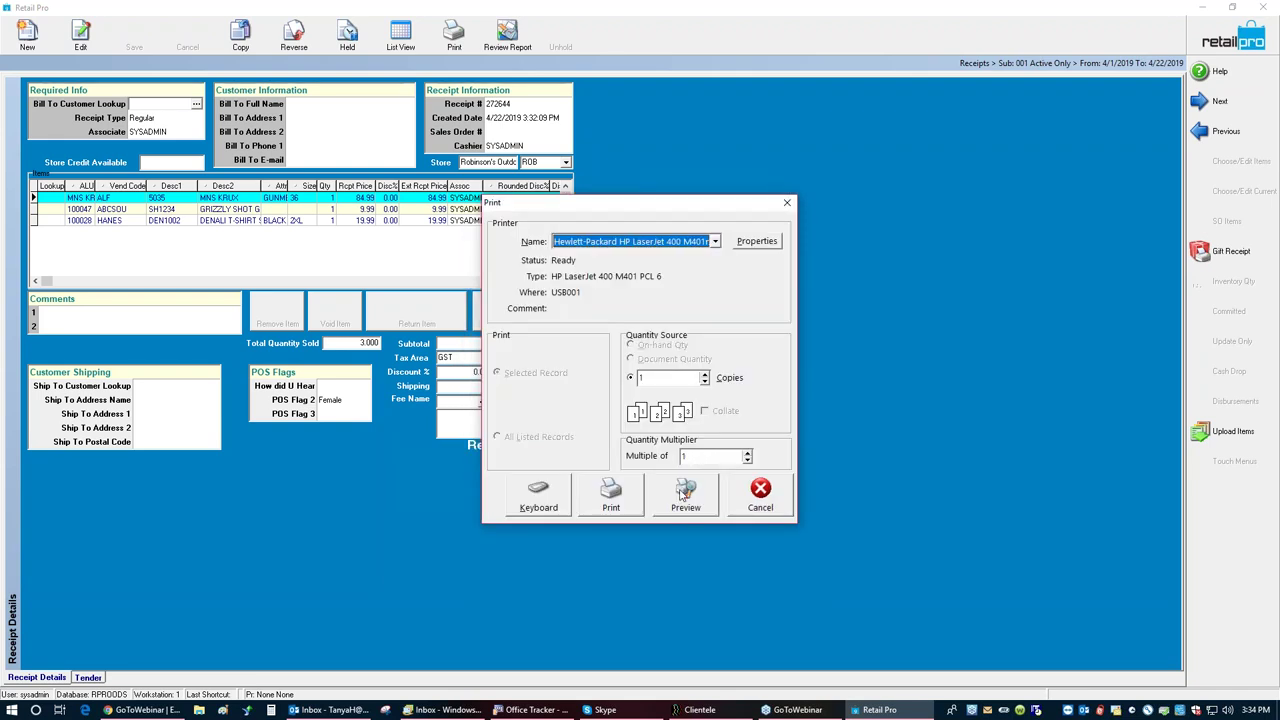
{"action": "left_click", "coordinate": [685, 492]}
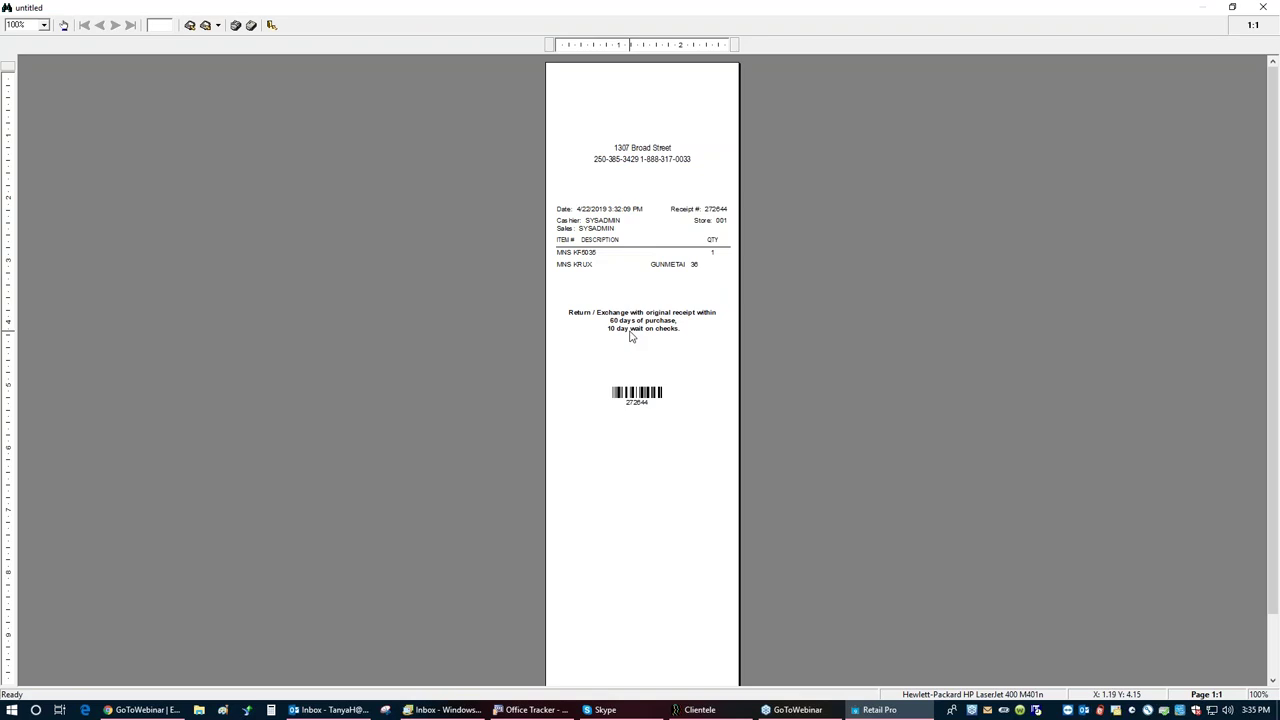
Step: Zoom into the price-free gift receipt preview for 272644, then close it without saving
{"action": "scroll", "coordinate": [630, 337], "scroll_direction": "up", "scroll_amount": 1}
{"action": "scroll", "coordinate": [630, 337], "scroll_direction": "up", "scroll_amount": 1}
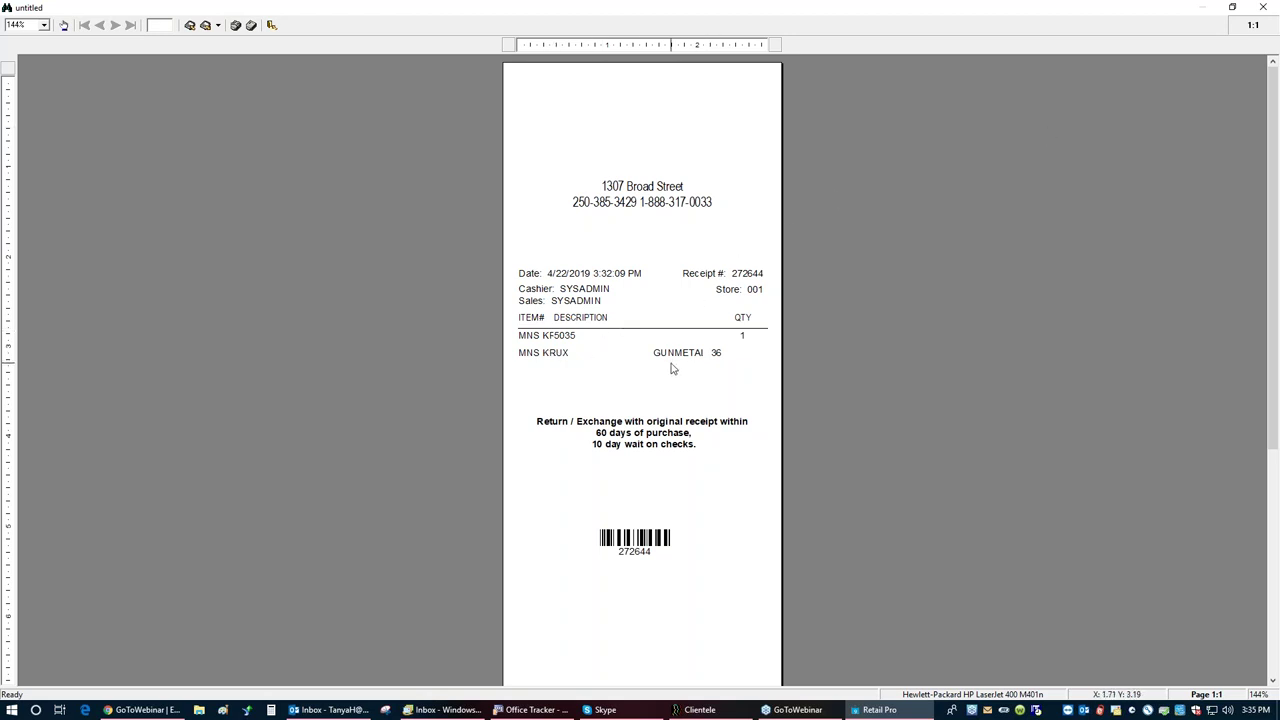
{"action": "left_click", "coordinate": [1263, 7]}
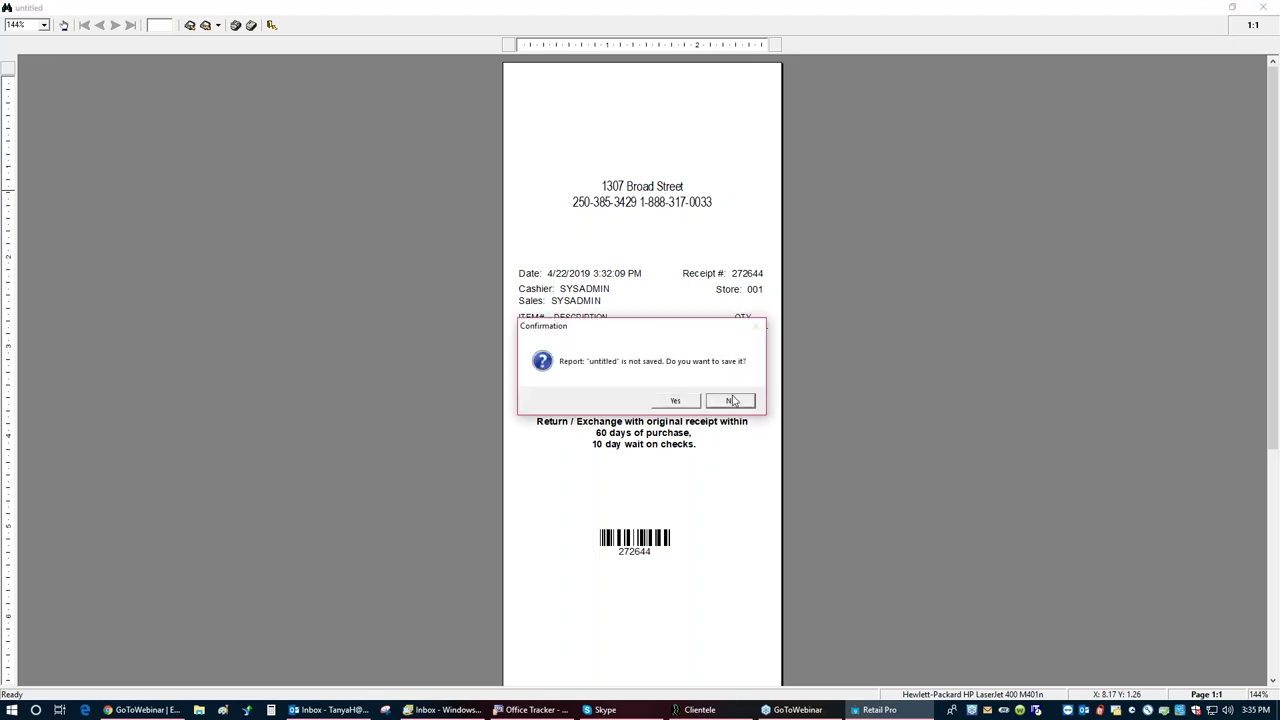
{"action": "left_click", "coordinate": [731, 400]}
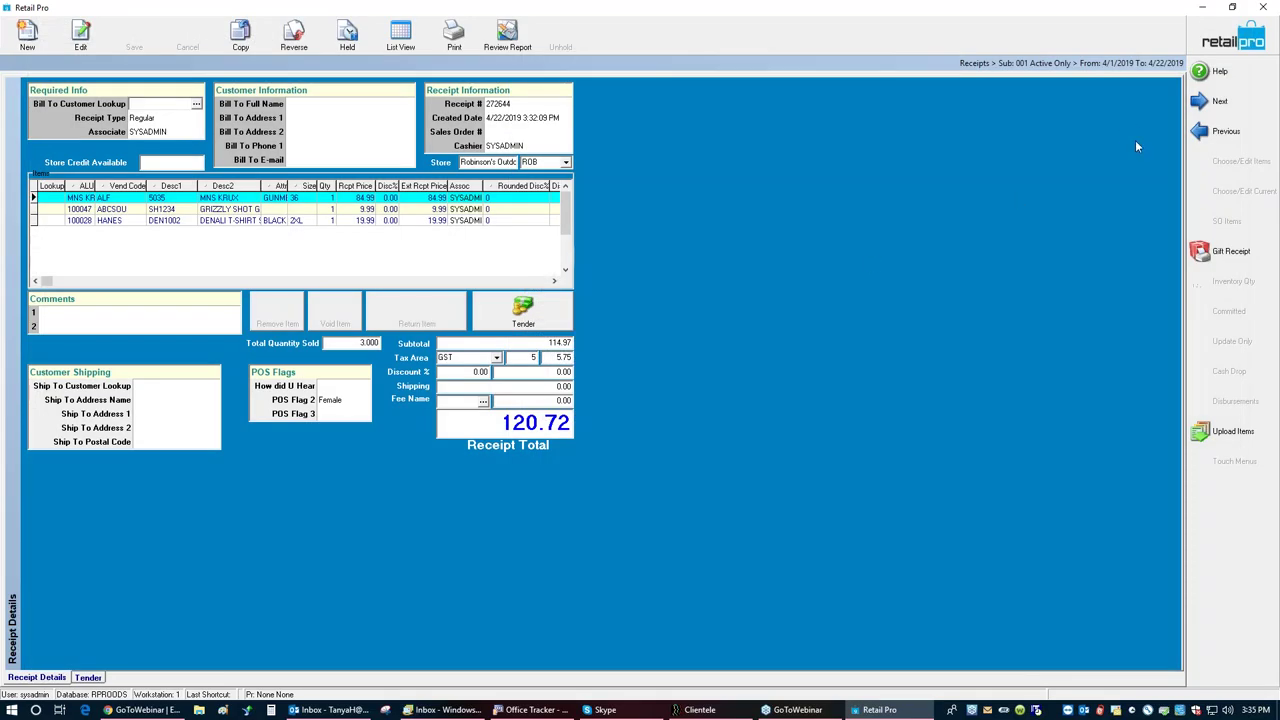
Step: Close the Receipts list and go back to the Retail Pro home screen
{"action": "left_click", "coordinate": [400, 35]}
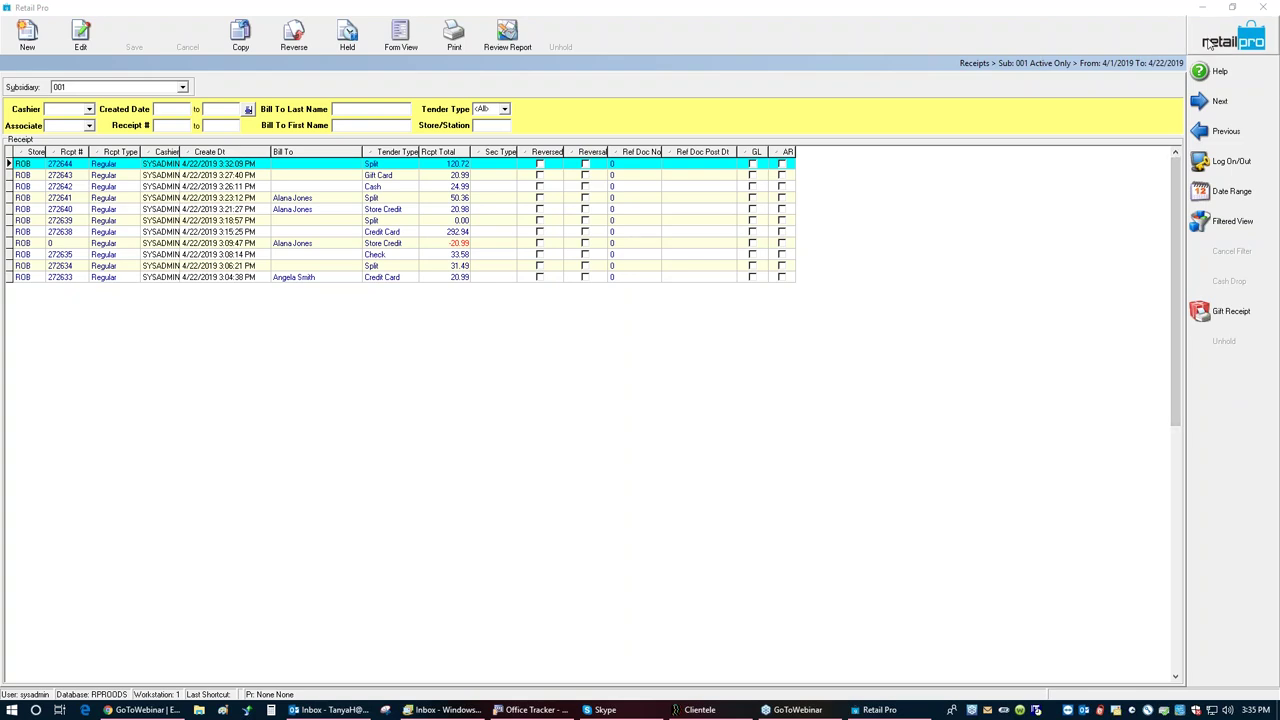
{"action": "left_click", "coordinate": [1210, 42]}
{"action": "left_click", "coordinate": [1210, 42]}
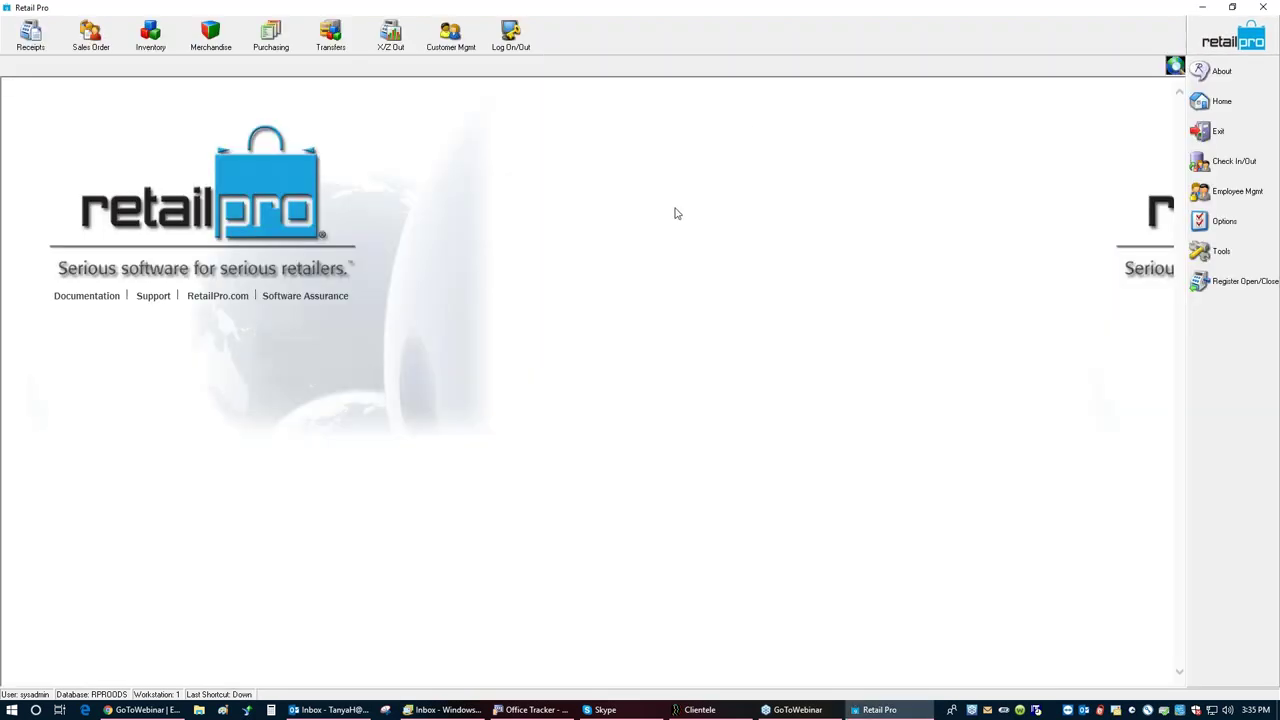
Step: Open the X-Out report settings, pick a workstation for the WorkStation filter, and save
{"action": "left_click", "coordinate": [391, 38]}
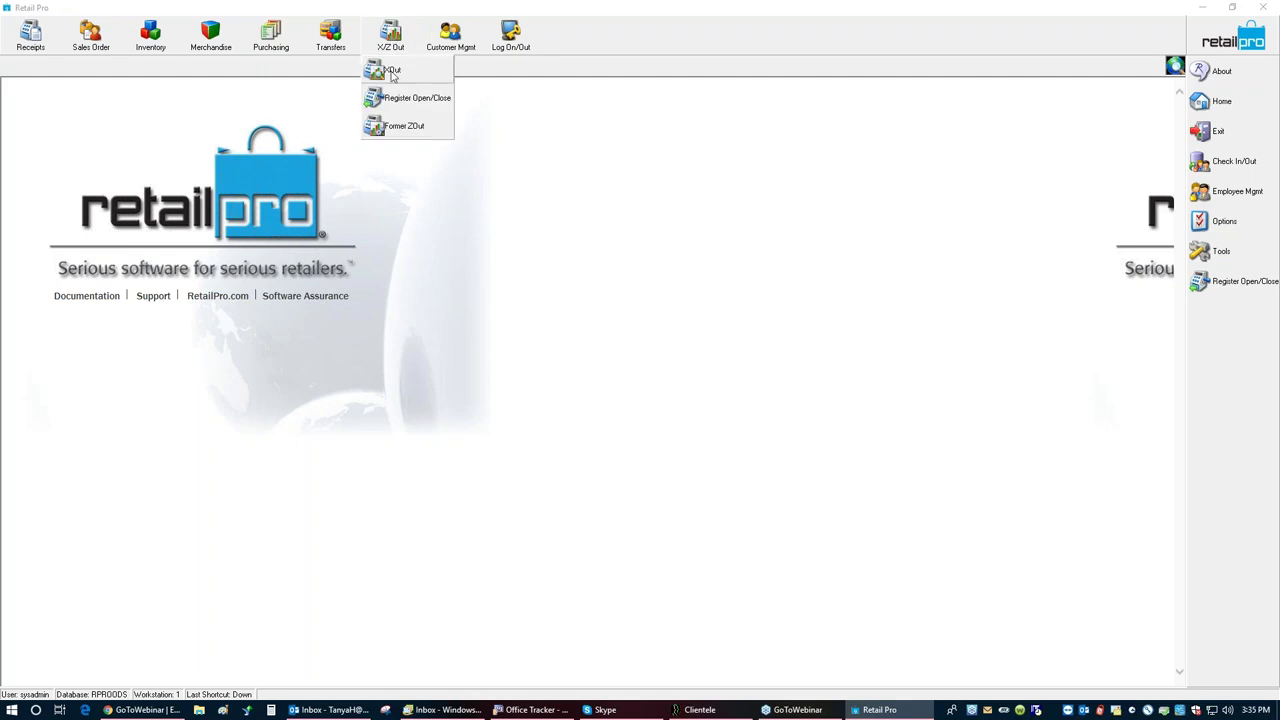
{"action": "left_click", "coordinate": [395, 66]}
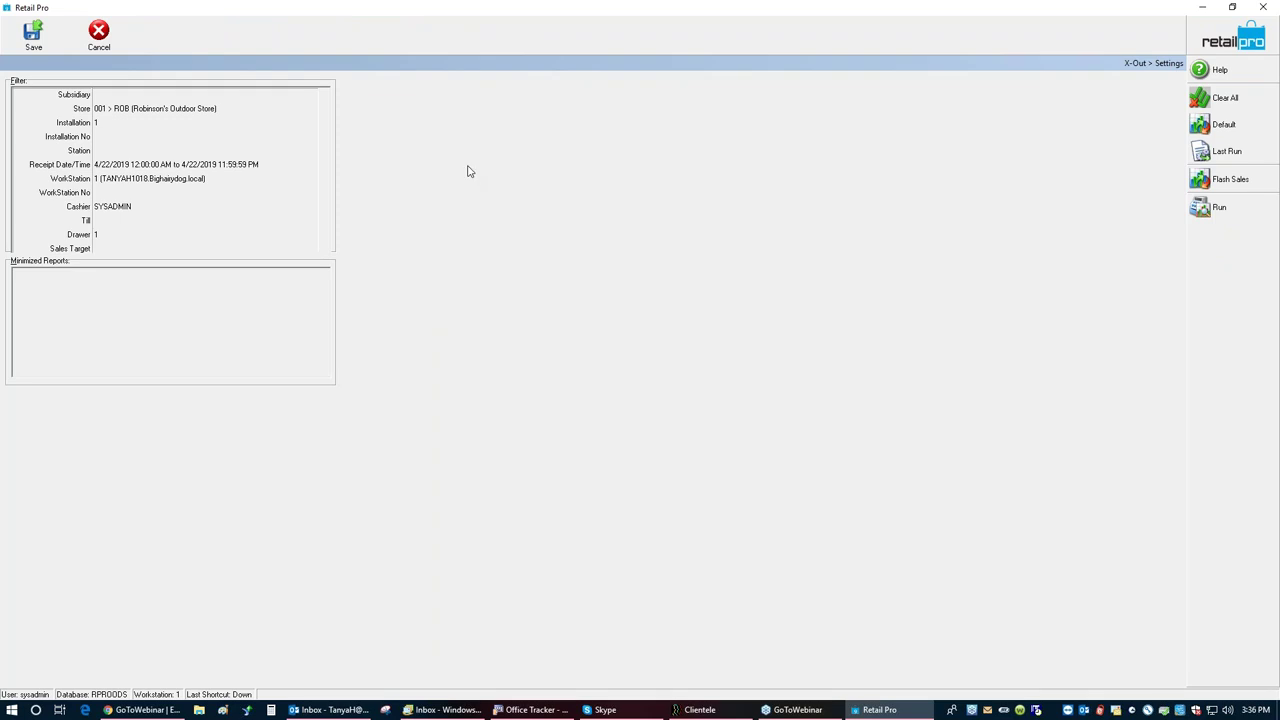
{"action": "left_click", "coordinate": [109, 122]}
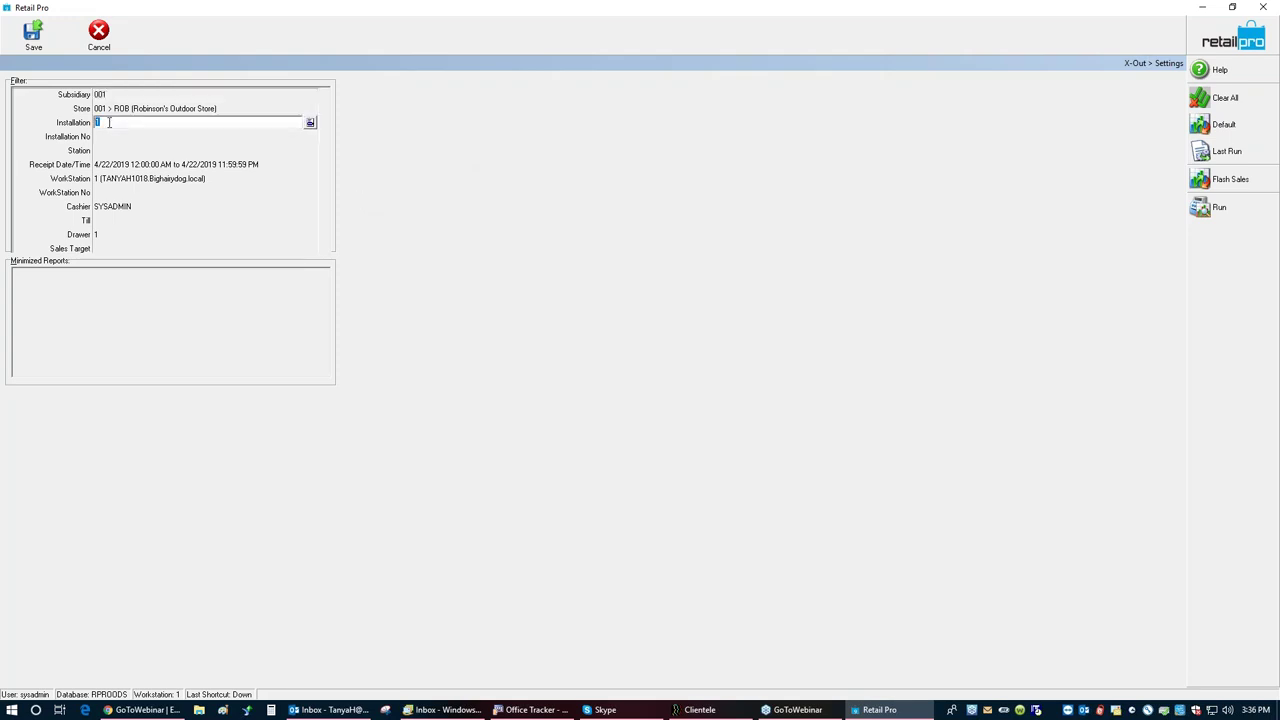
{"action": "left_click", "coordinate": [112, 180]}
{"action": "left_click", "coordinate": [310, 179]}
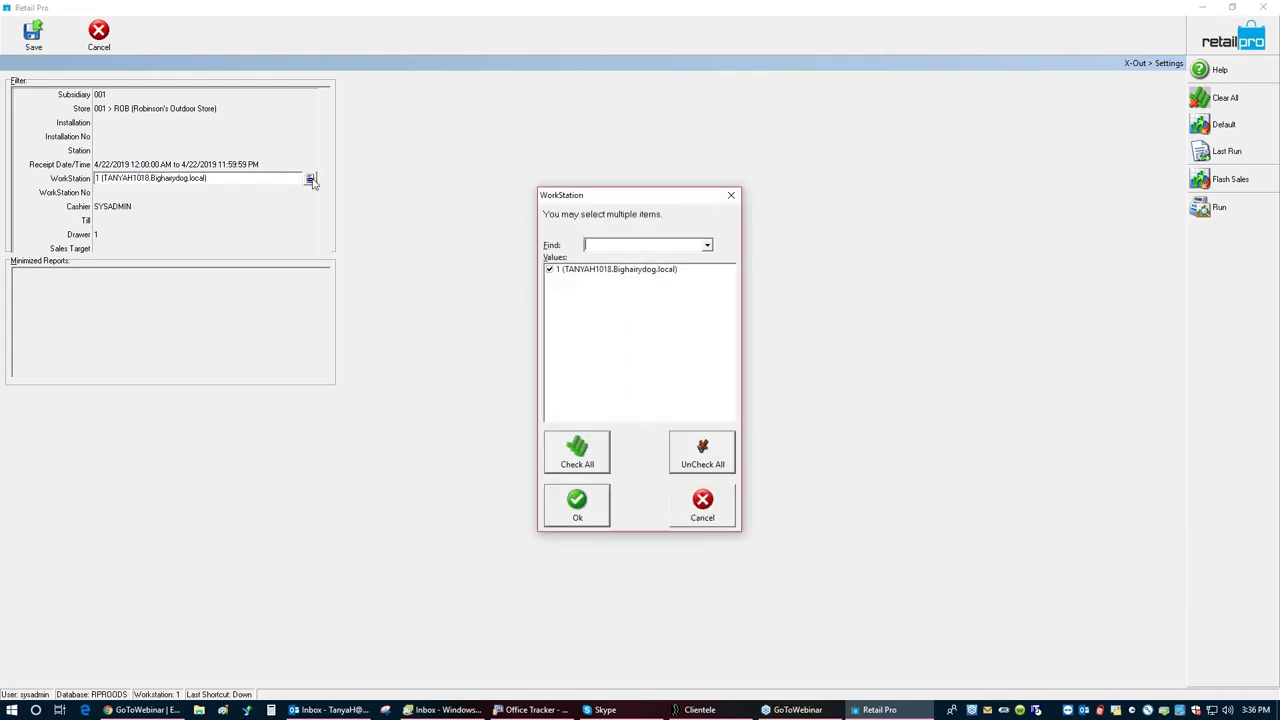
{"action": "left_click", "coordinate": [577, 500]}
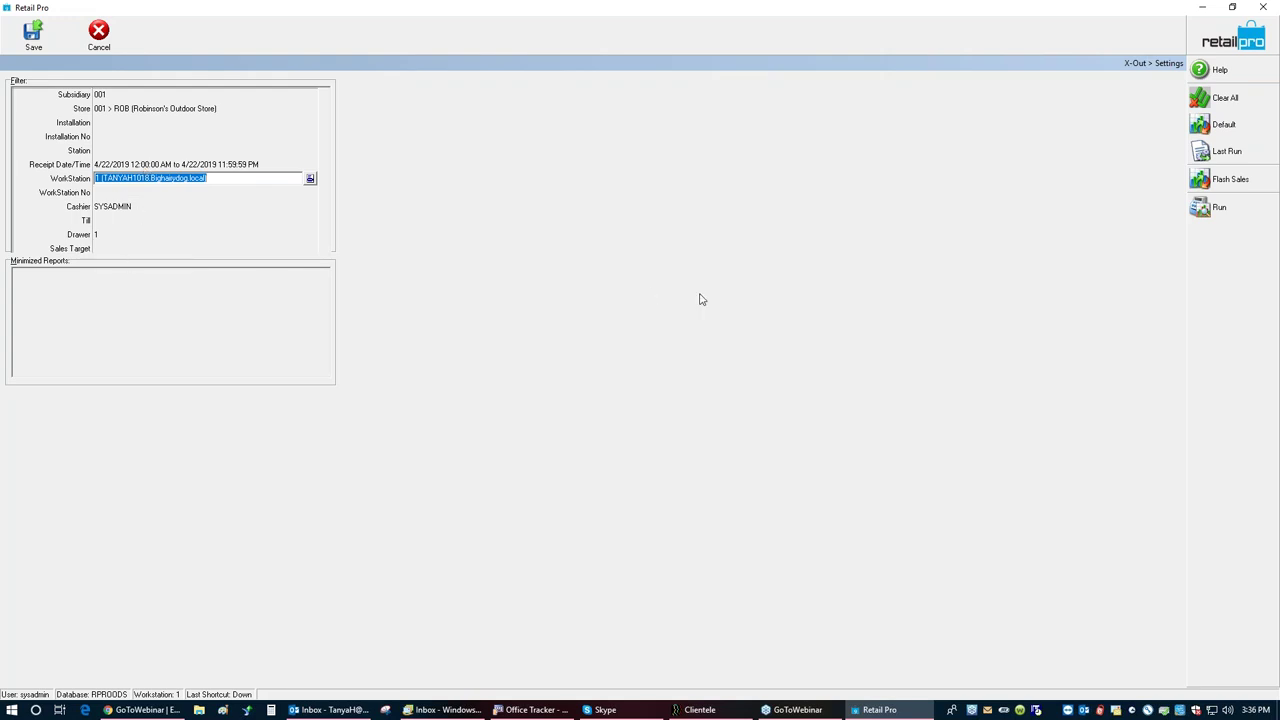
{"action": "left_click", "coordinate": [33, 36]}
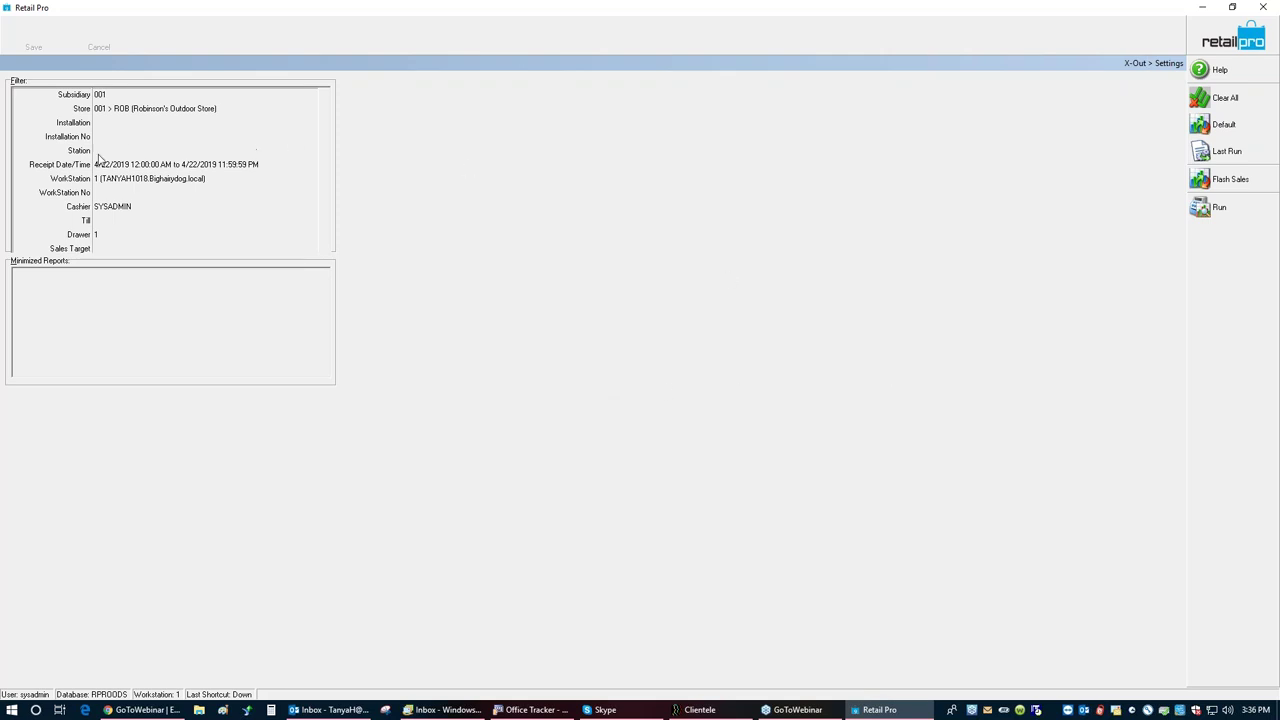
Step: Set WorkStation 1 as the filter, clear the Cashier and Drawer values, and save
{"action": "left_click", "coordinate": [215, 182]}
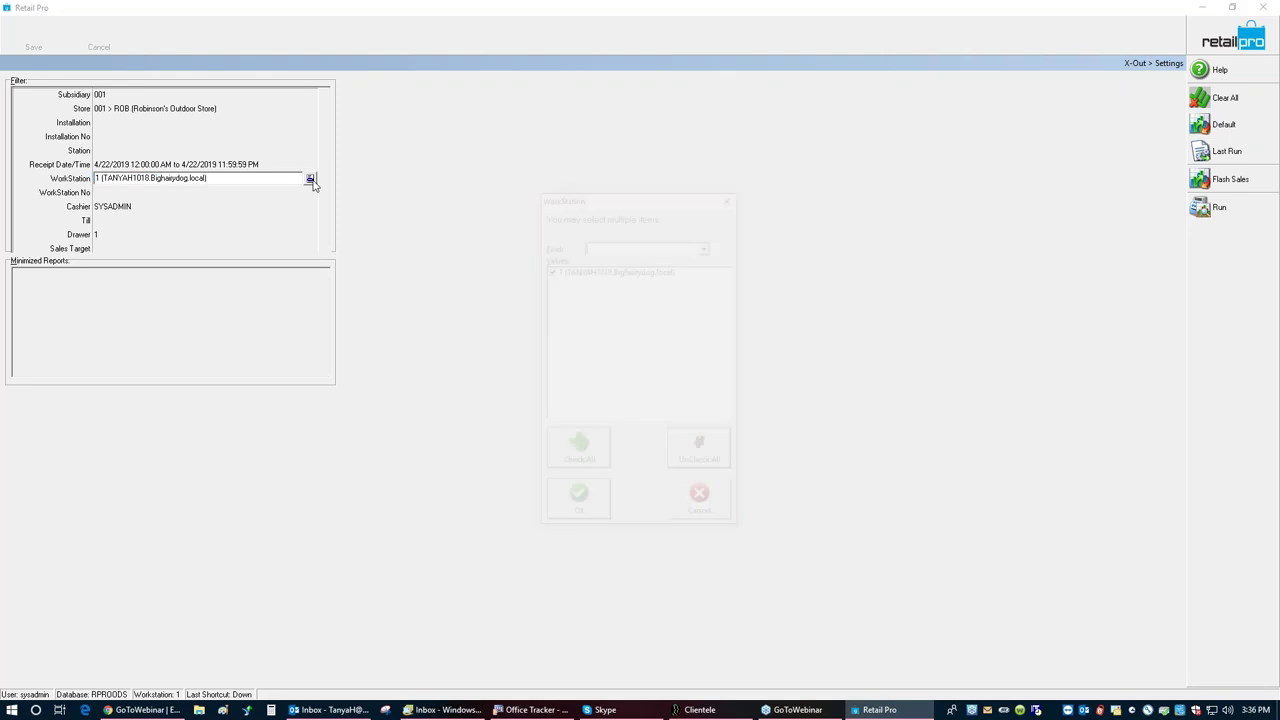
{"action": "left_click", "coordinate": [310, 180]}
{"action": "left_click", "coordinate": [568, 518]}
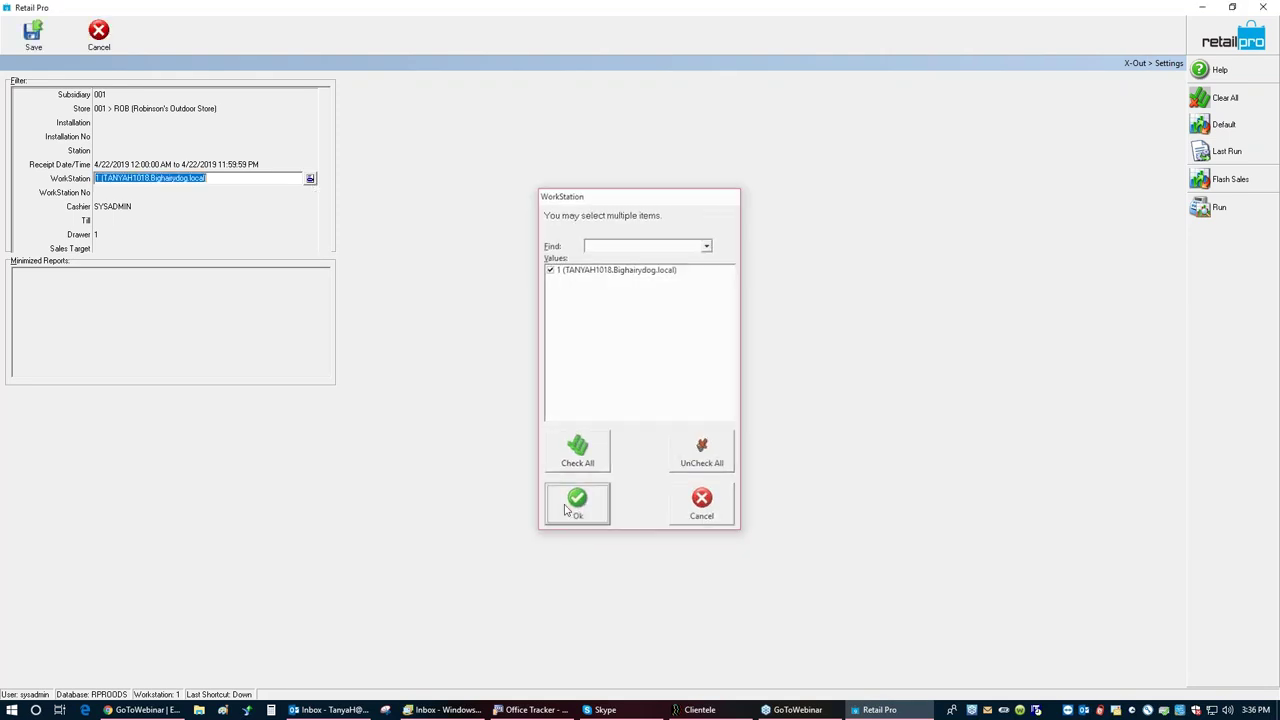
{"action": "left_click", "coordinate": [136, 209]}
{"action": "key", "text": "BackSpace"}
{"action": "left_click", "coordinate": [117, 236]}
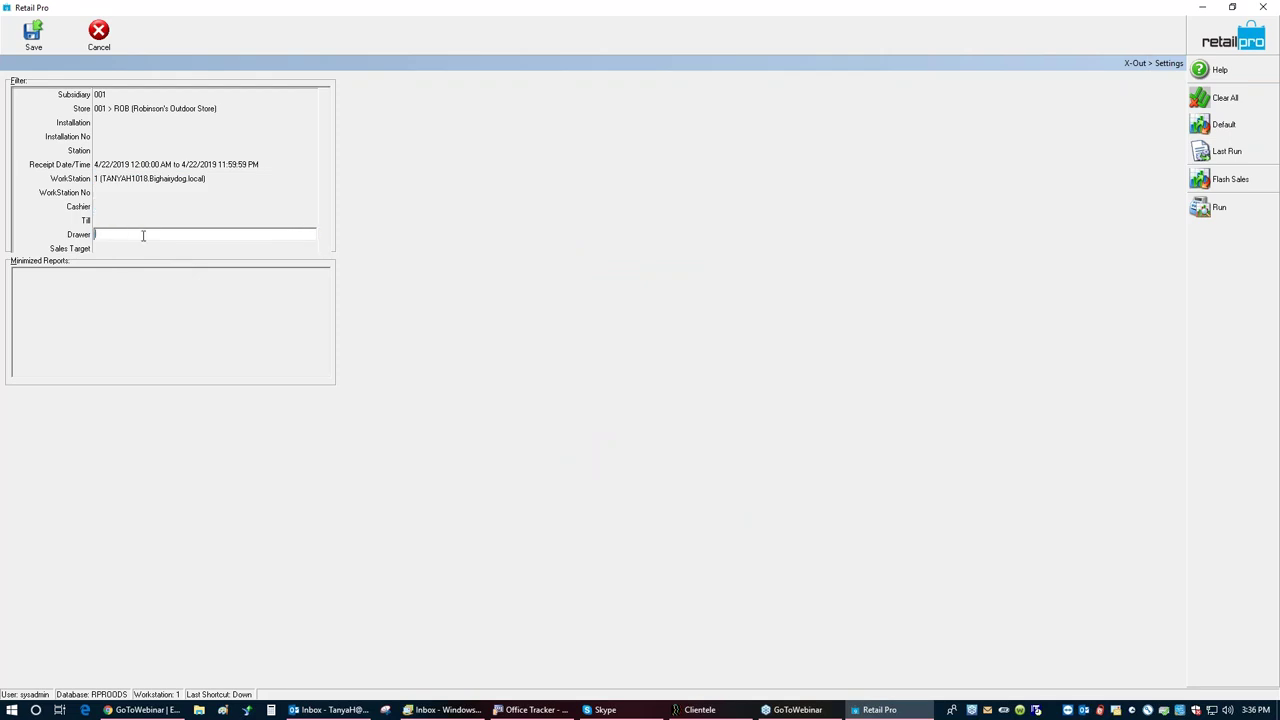
{"action": "left_click", "coordinate": [33, 40]}
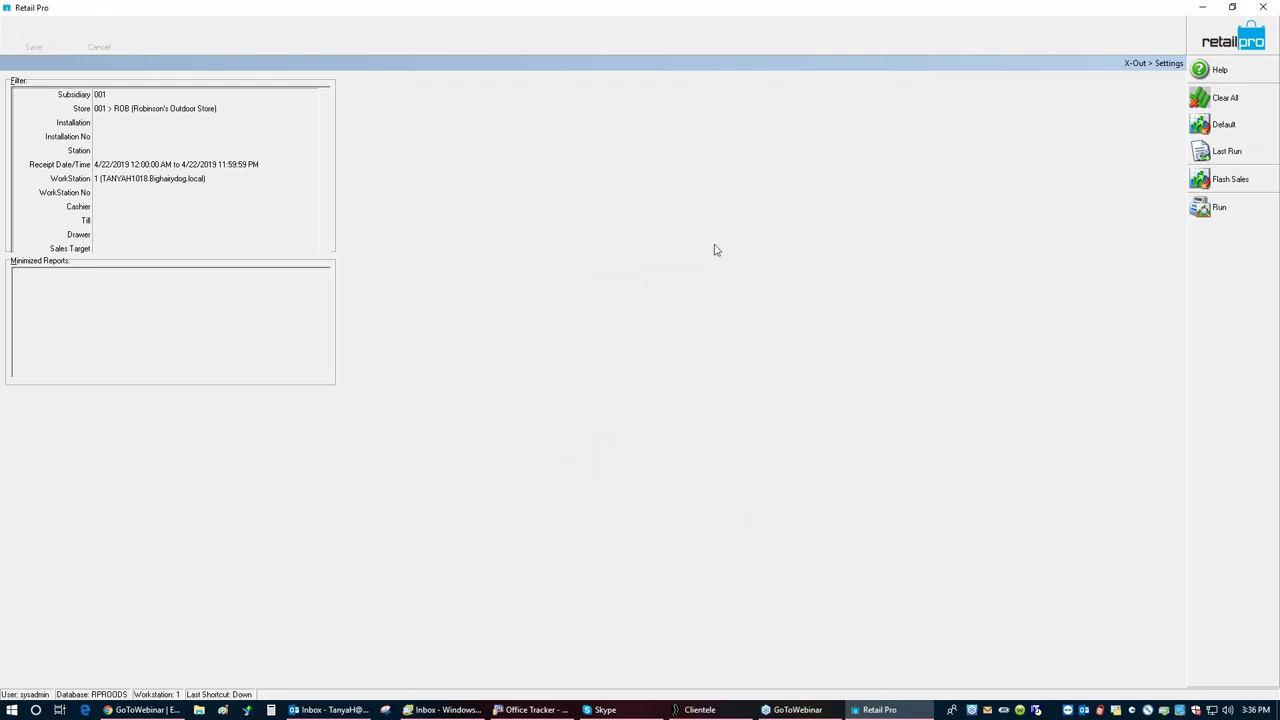
Step: Run the X-Out report using the XZOut38 document layout
{"action": "left_click", "coordinate": [1229, 214]}
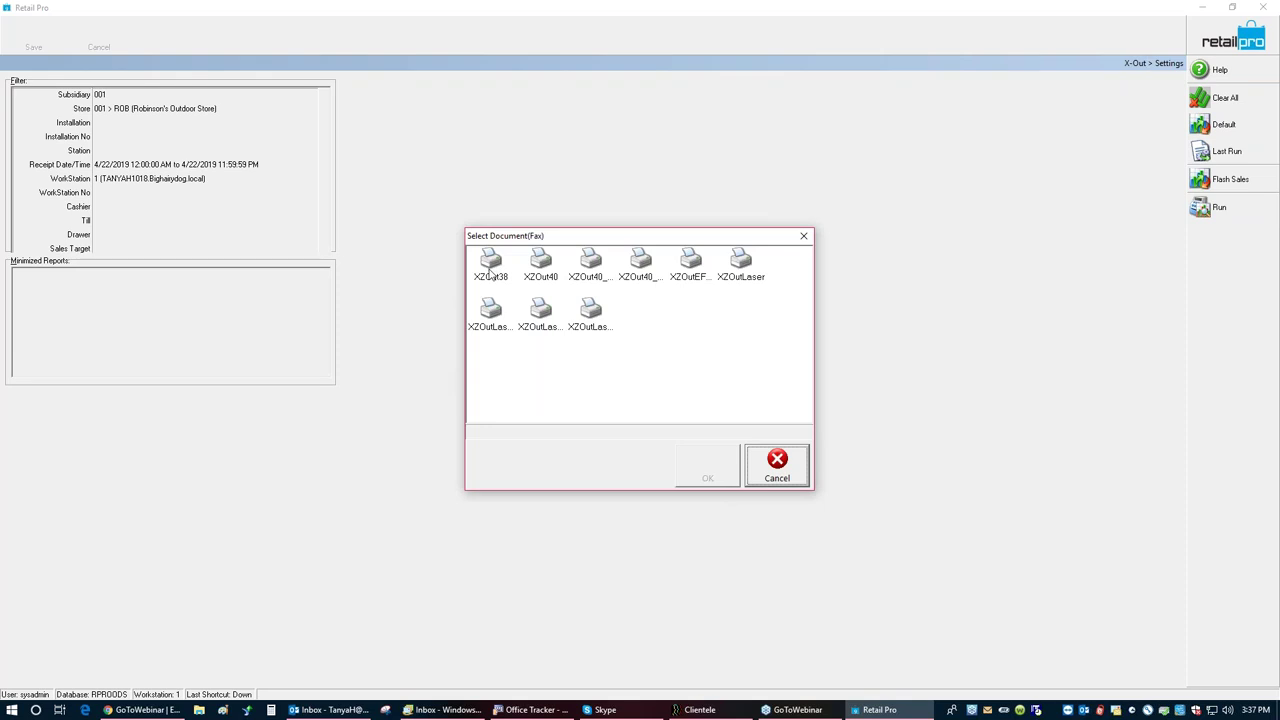
{"action": "left_click", "coordinate": [490, 272]}
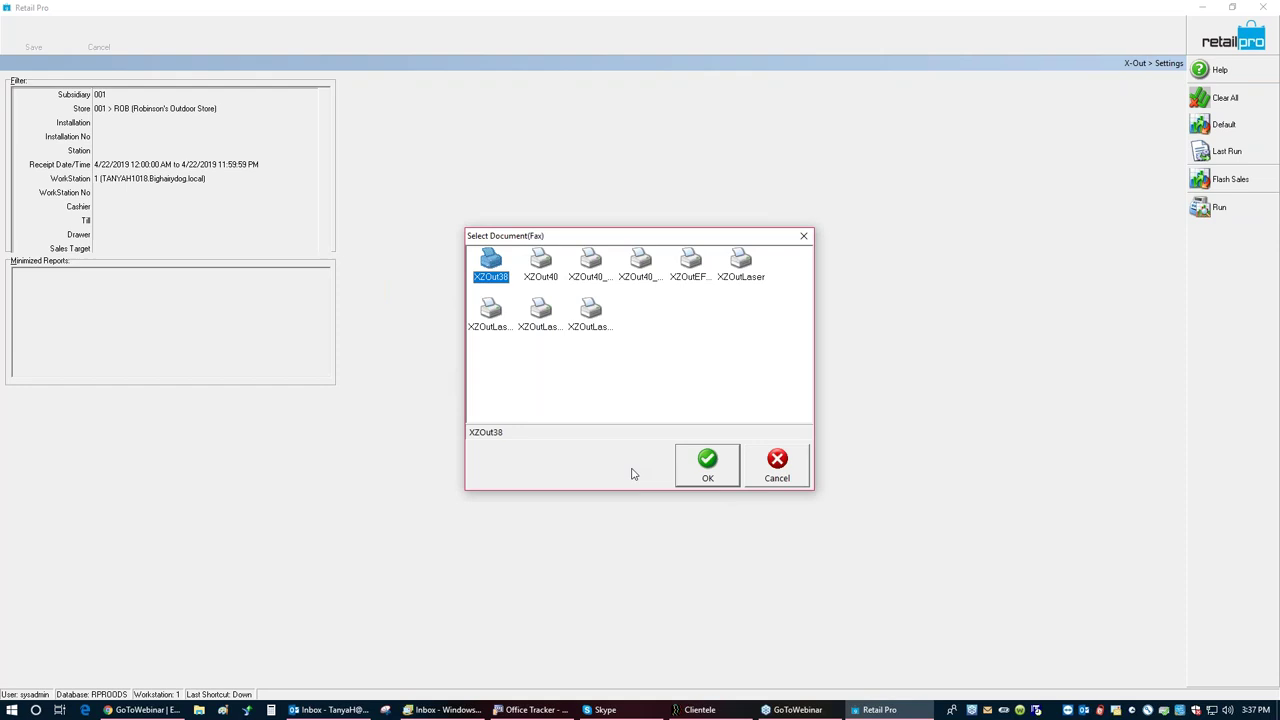
{"action": "left_click", "coordinate": [707, 476]}
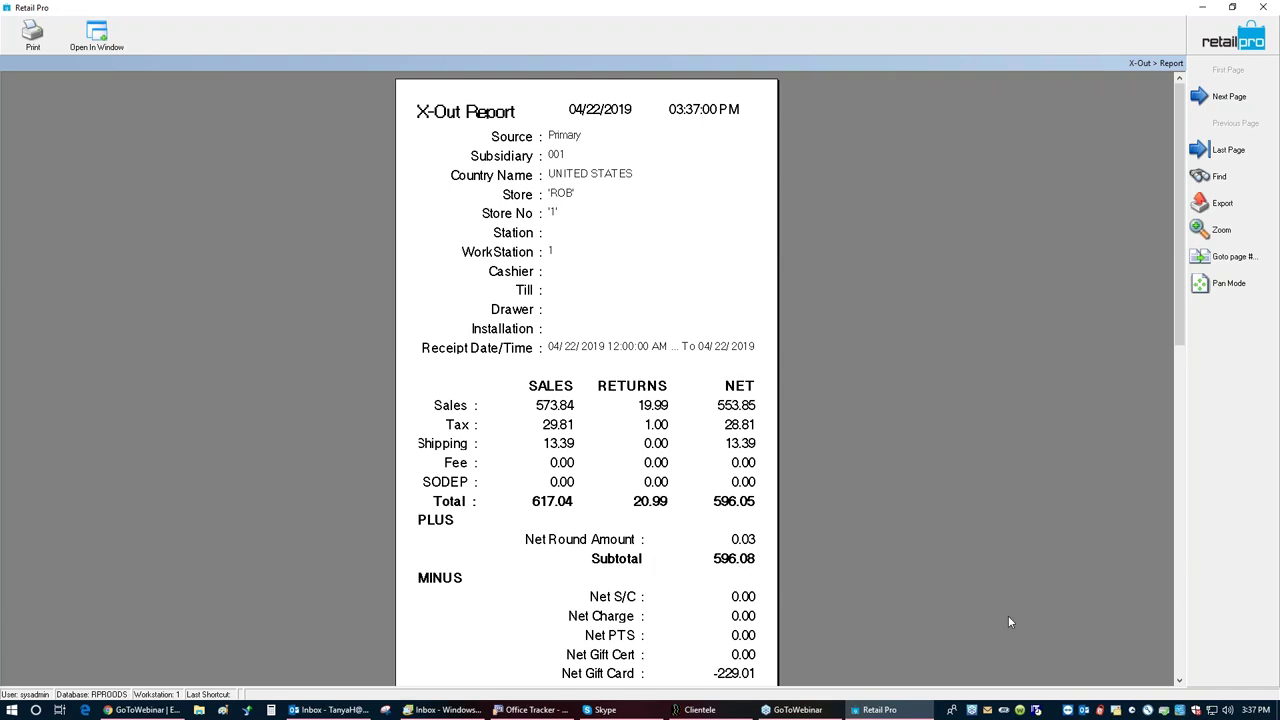
Step: Scroll the X-Out report down to the 825.09 cash flow total and 715.01 card net
{"action": "scroll", "coordinate": [1176, 644], "scroll_direction": "down", "scroll_amount": 2}
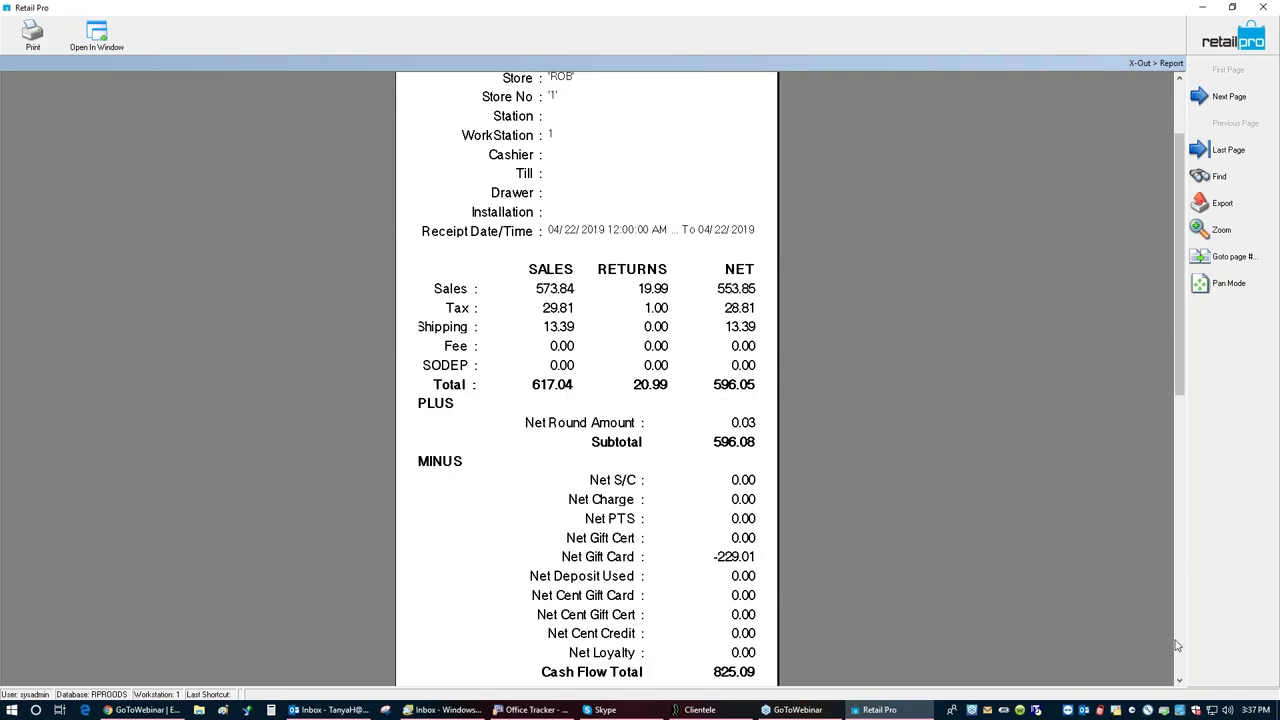
{"action": "scroll", "coordinate": [864, 594], "scroll_direction": "down", "scroll_amount": 2}
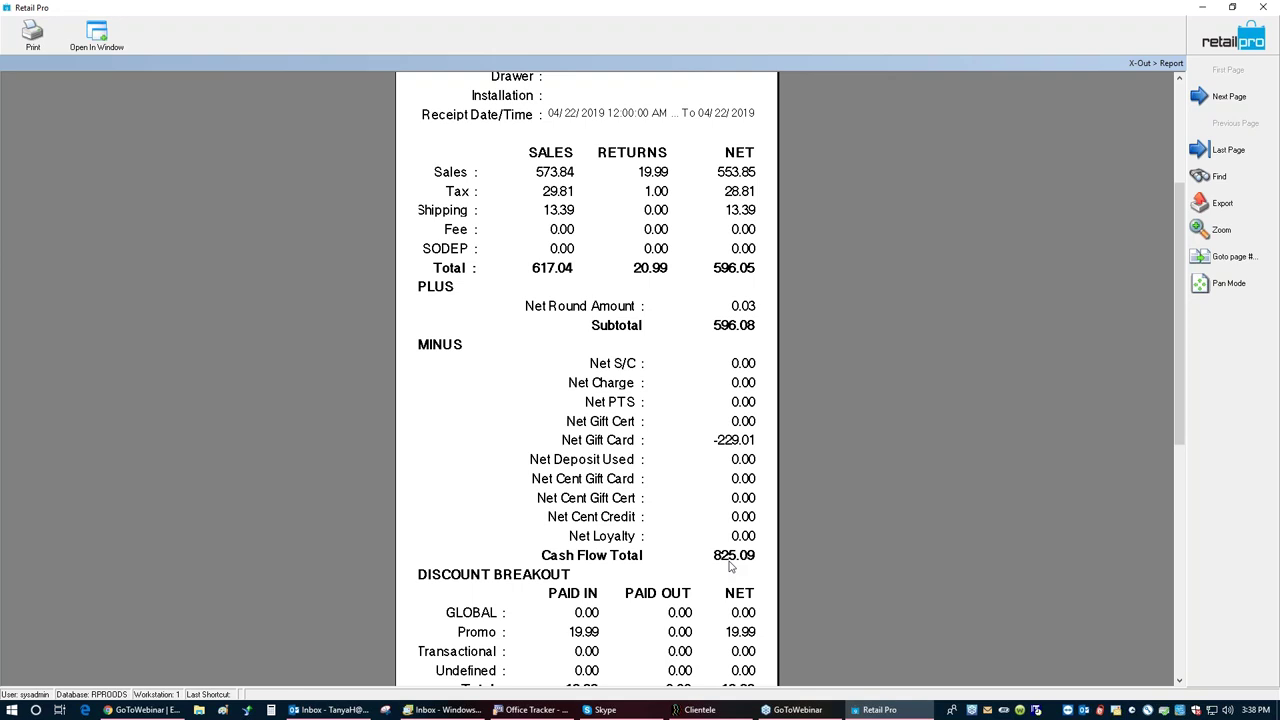
{"action": "scroll", "coordinate": [1182, 600], "scroll_direction": "down", "scroll_amount": 3}
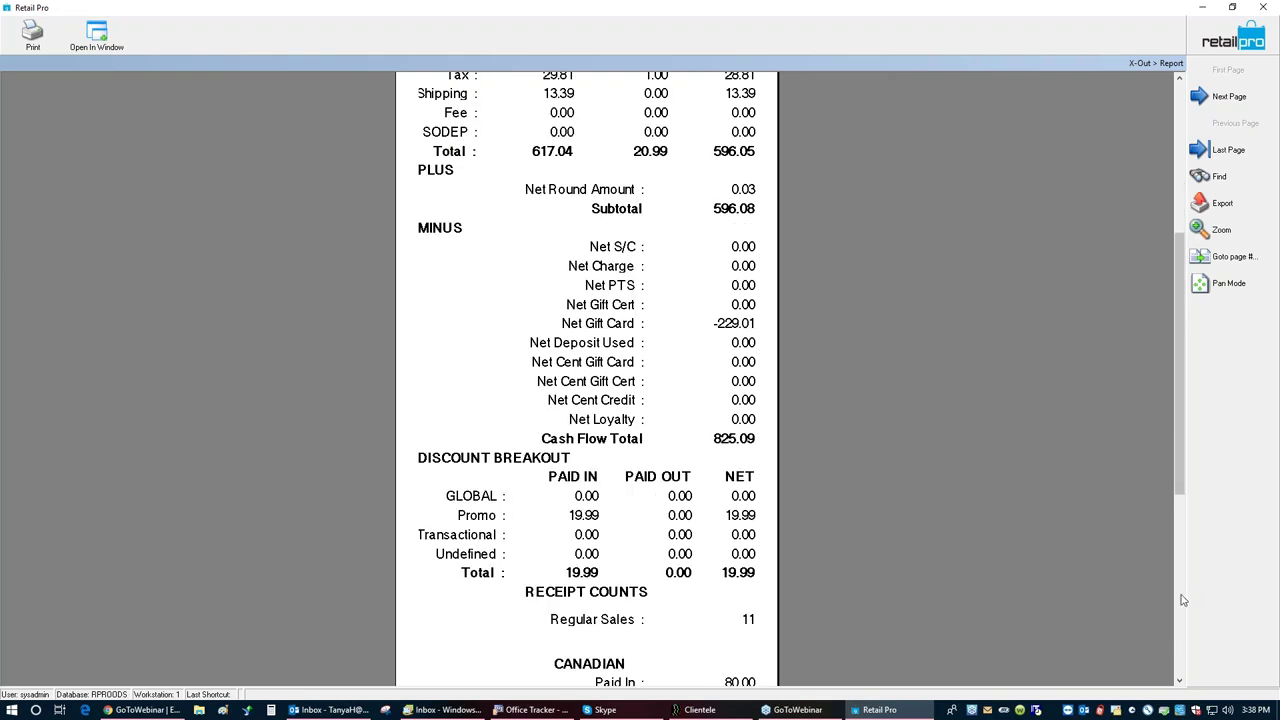
{"action": "scroll", "coordinate": [1182, 600], "scroll_direction": "down", "scroll_amount": 3}
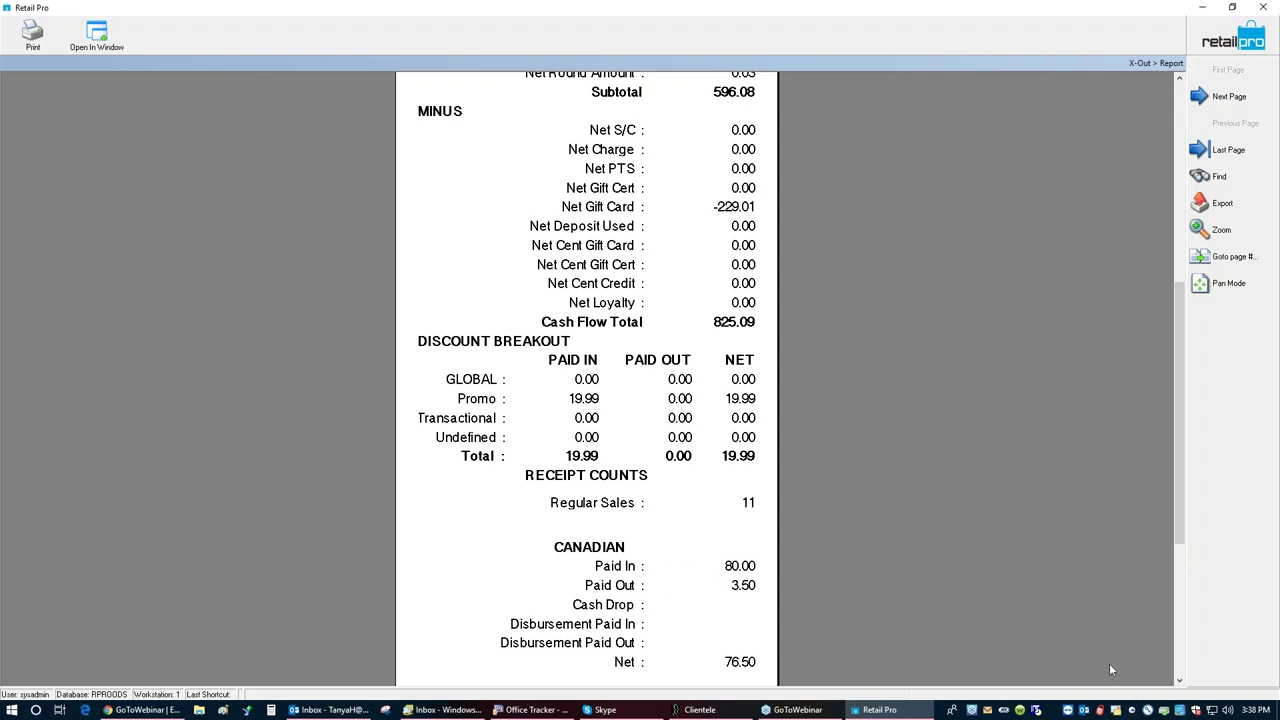
{"action": "scroll", "coordinate": [1182, 660], "scroll_direction": "down", "scroll_amount": 3}
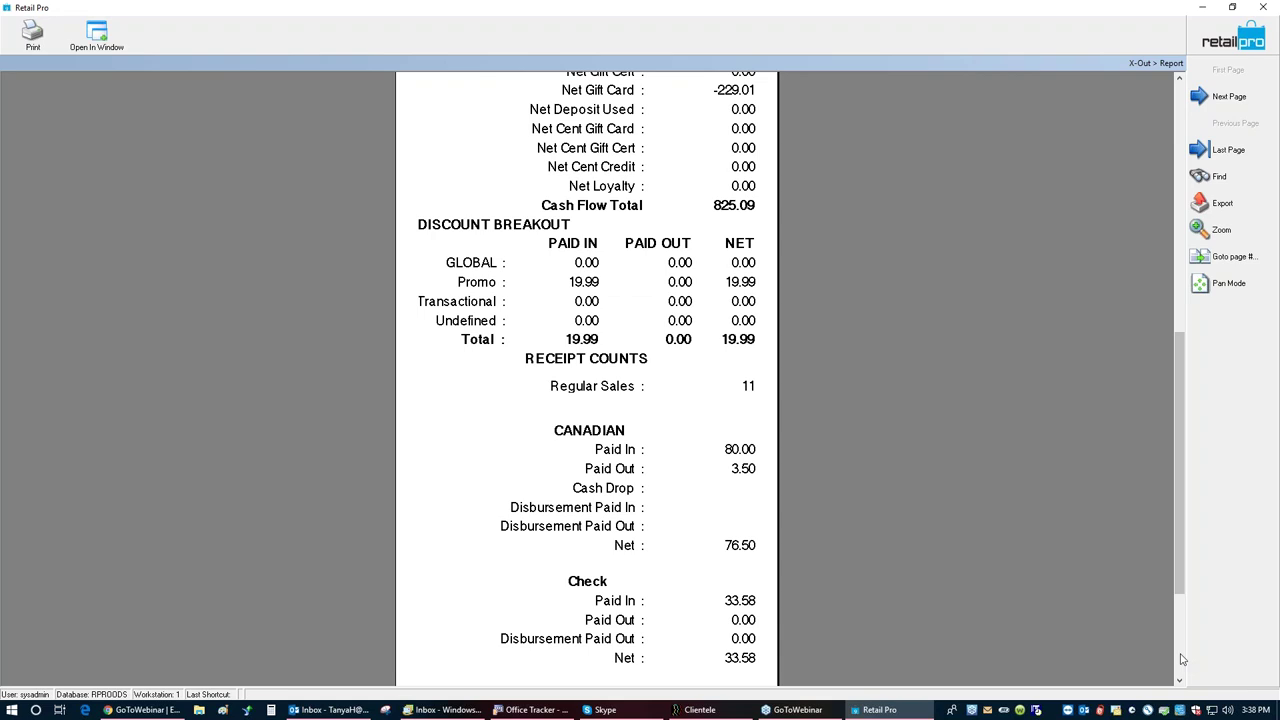
{"action": "scroll", "coordinate": [1182, 660], "scroll_direction": "down", "scroll_amount": 3}
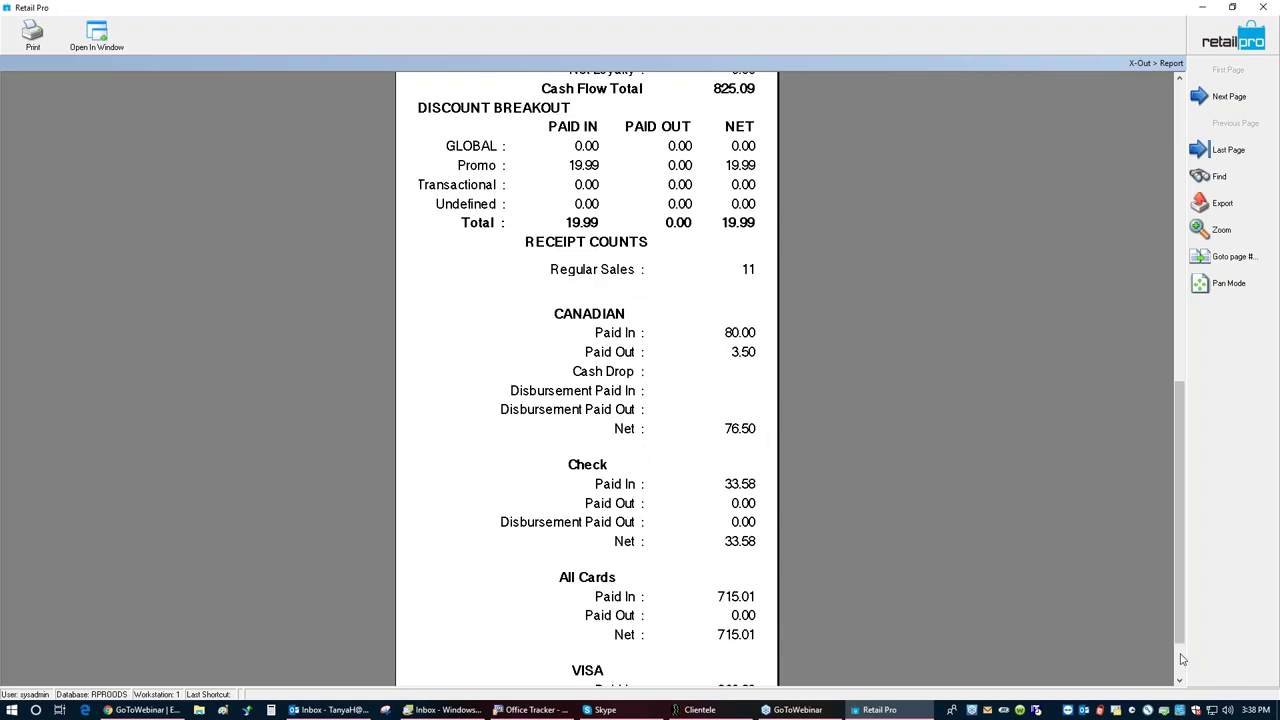
{"action": "scroll", "coordinate": [1182, 660], "scroll_direction": "down", "scroll_amount": 3}
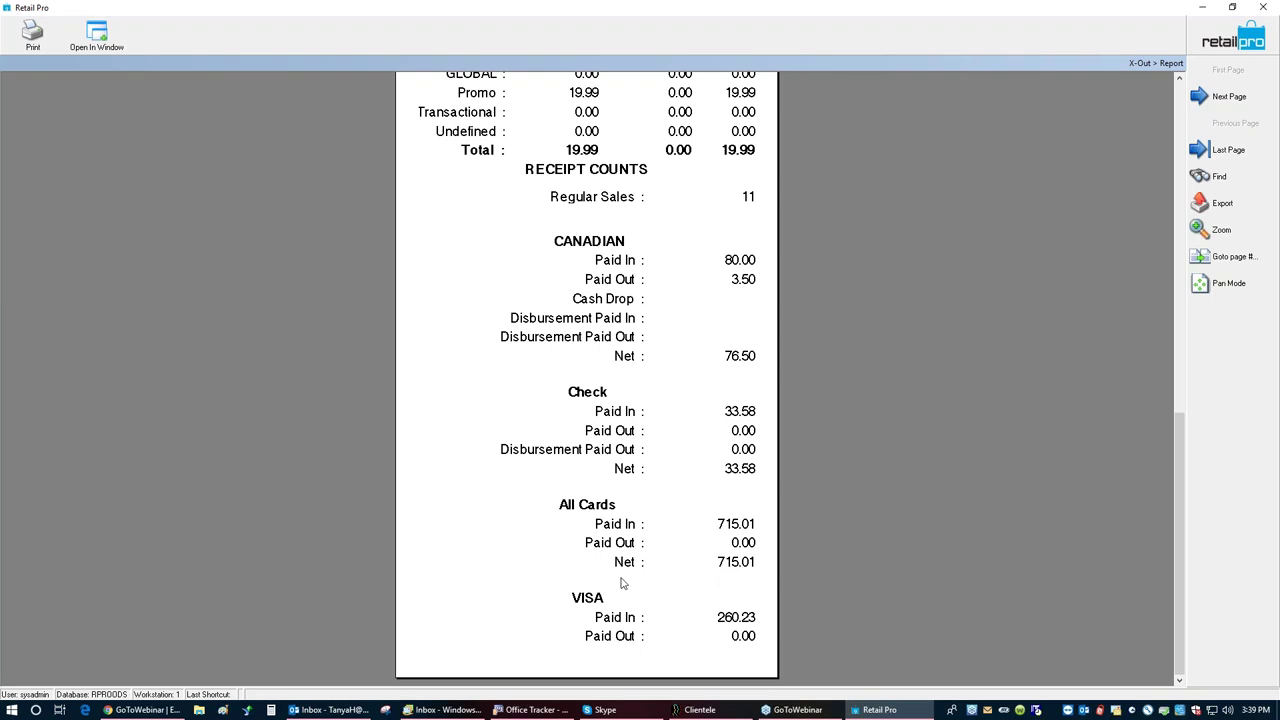
Step: Check the card and store credit totals on page two, then close the report preview
{"action": "left_click", "coordinate": [1228, 96]}
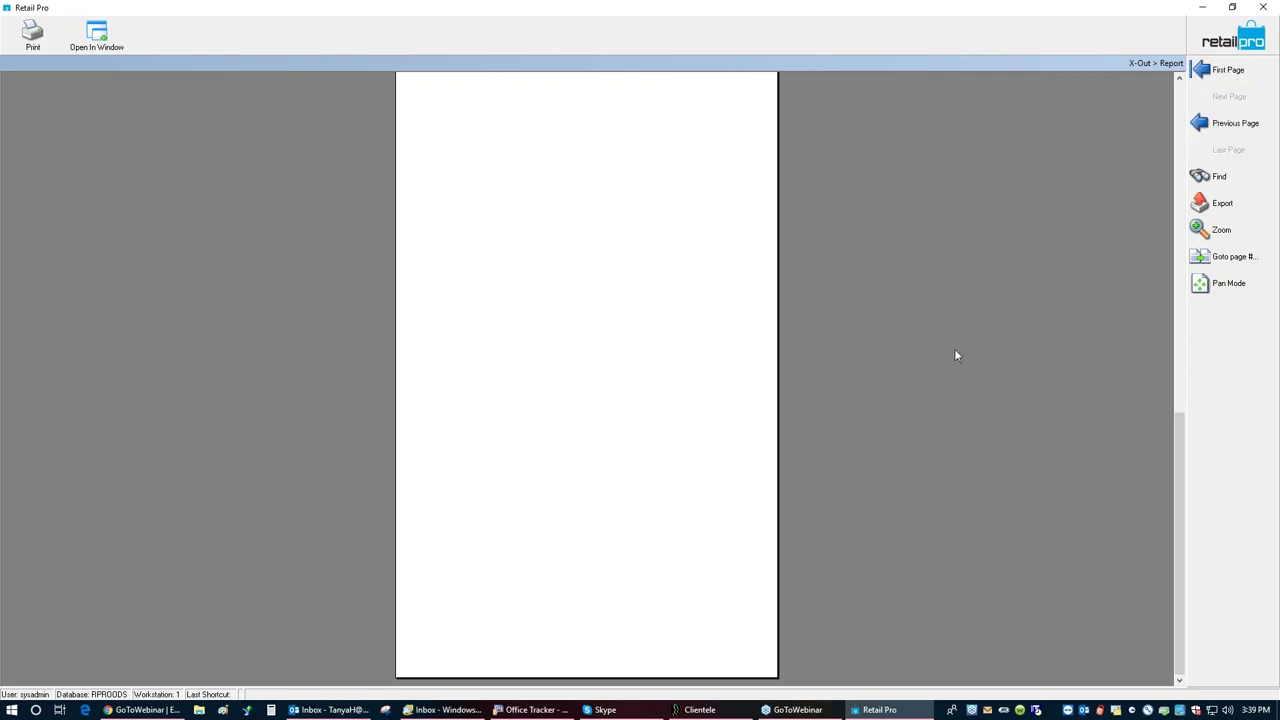
{"action": "left_click_drag", "start_coordinate": [1183, 440], "coordinate": [1177, 65]}
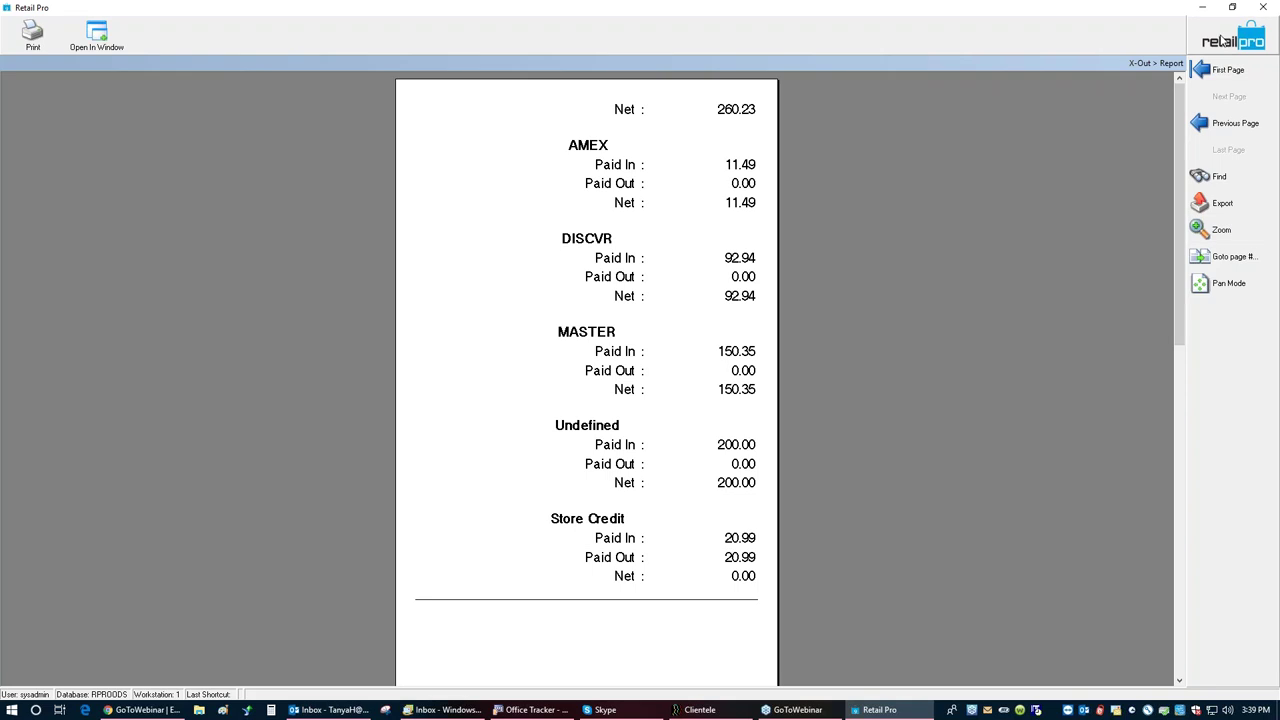
{"action": "left_click", "coordinate": [1222, 40]}
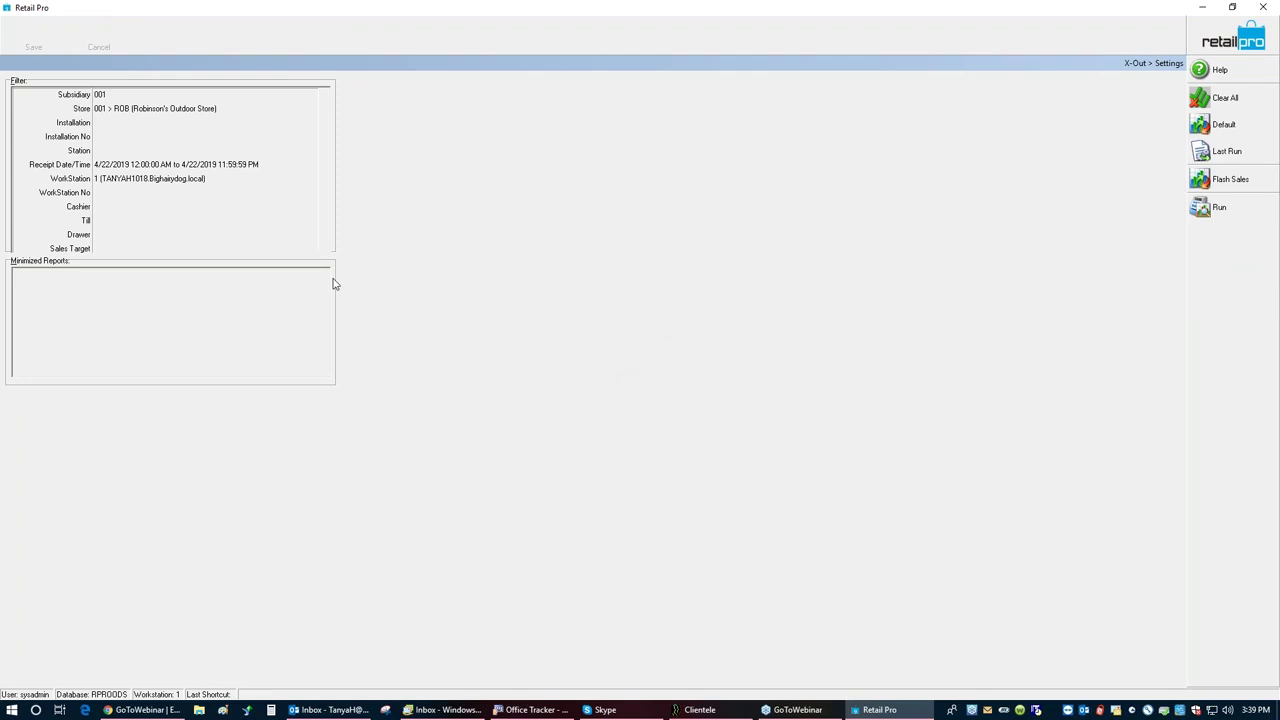
Step: Open Register Open/Close from home, enter 200 as the Canadian total, and continue to Count Currency
{"action": "left_click", "coordinate": [1221, 40]}
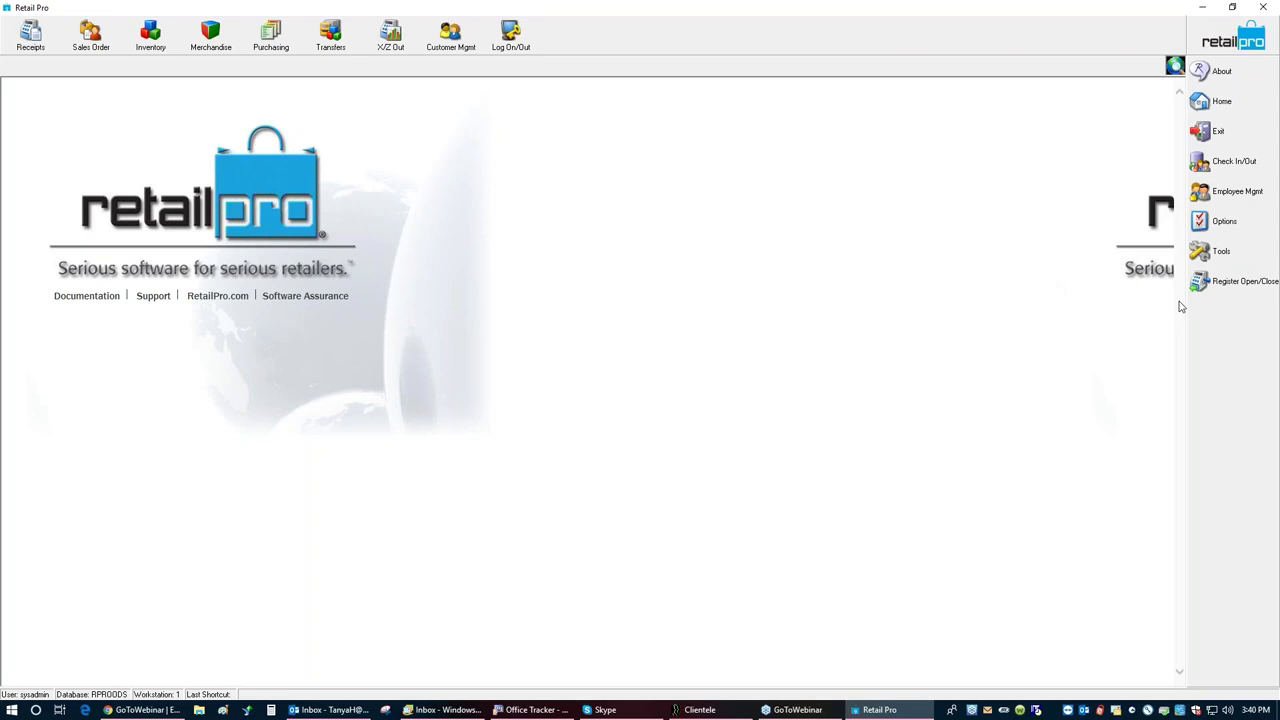
{"action": "left_click", "coordinate": [1241, 286]}
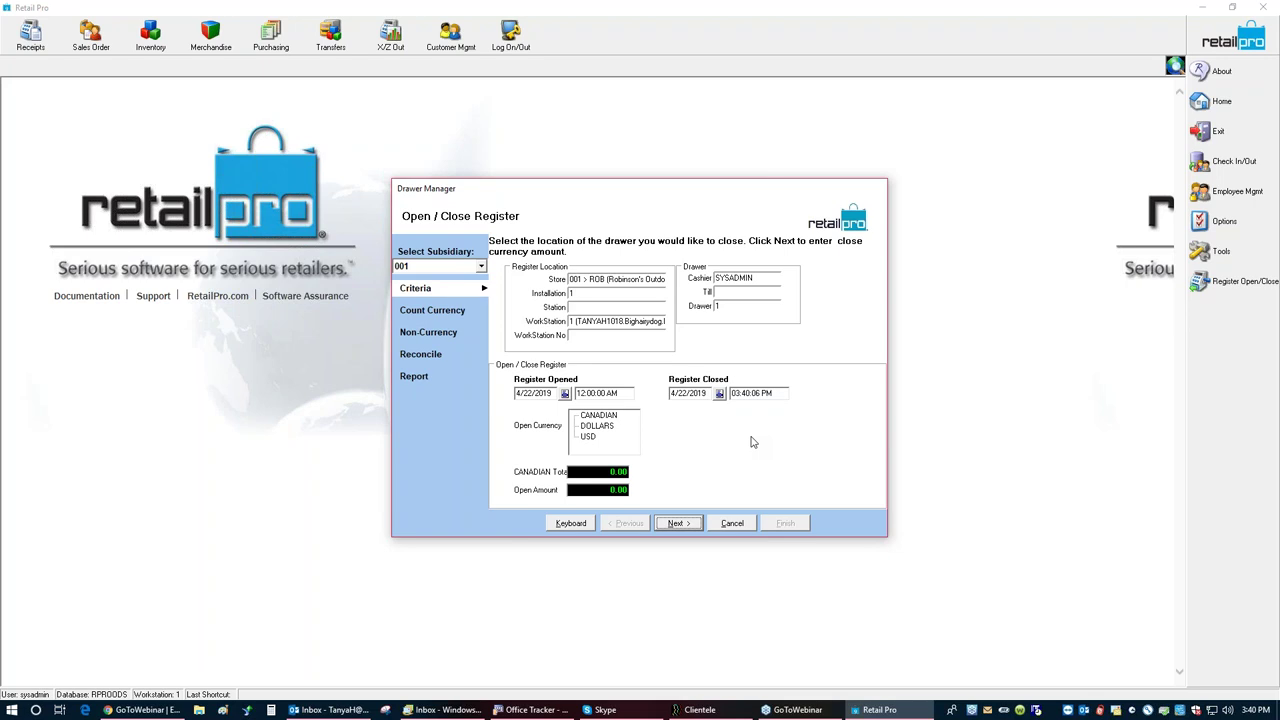
{"action": "left_click", "coordinate": [601, 472]}
{"action": "type", "text": "200"}
{"action": "left_click", "coordinate": [683, 532]}
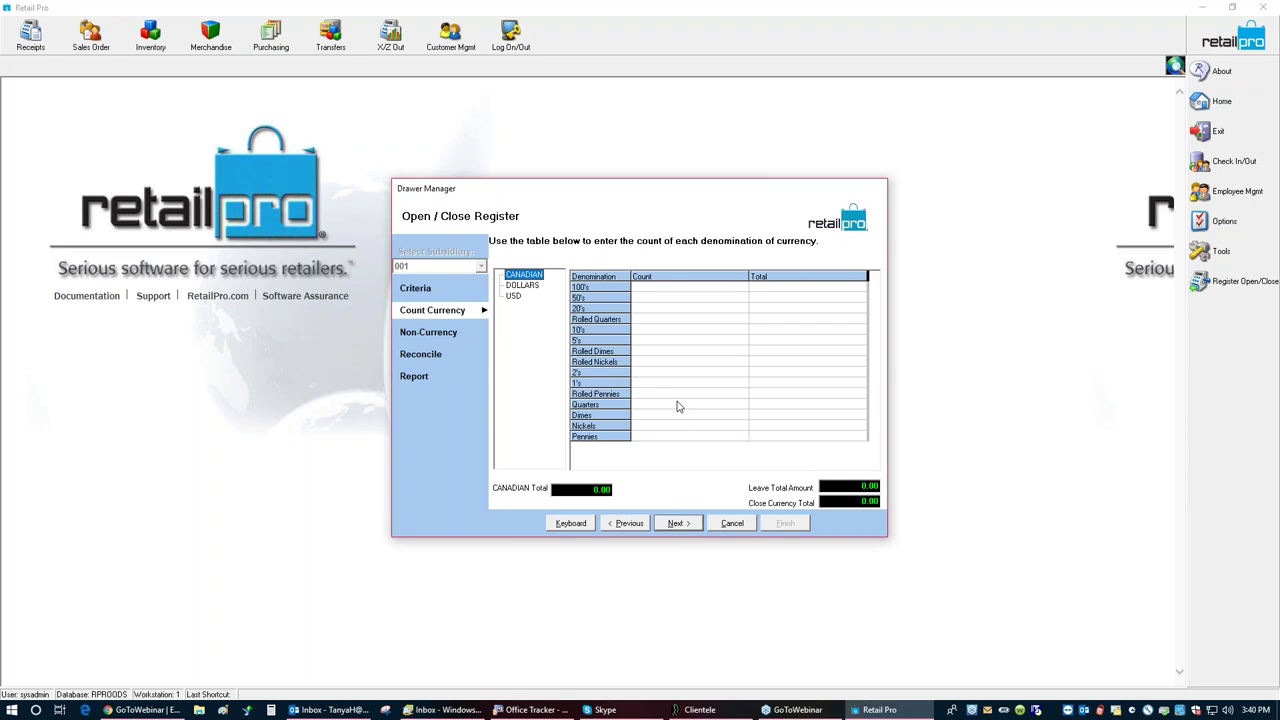
Step: Enter the banknote counts, starting with 27 fifties, and correct the 2's count to 0
{"action": "left_click", "coordinate": [665, 299]}
{"action": "type", "text": "2"}
{"action": "type", "text": "7"}
{"action": "type", "text": "4 "}
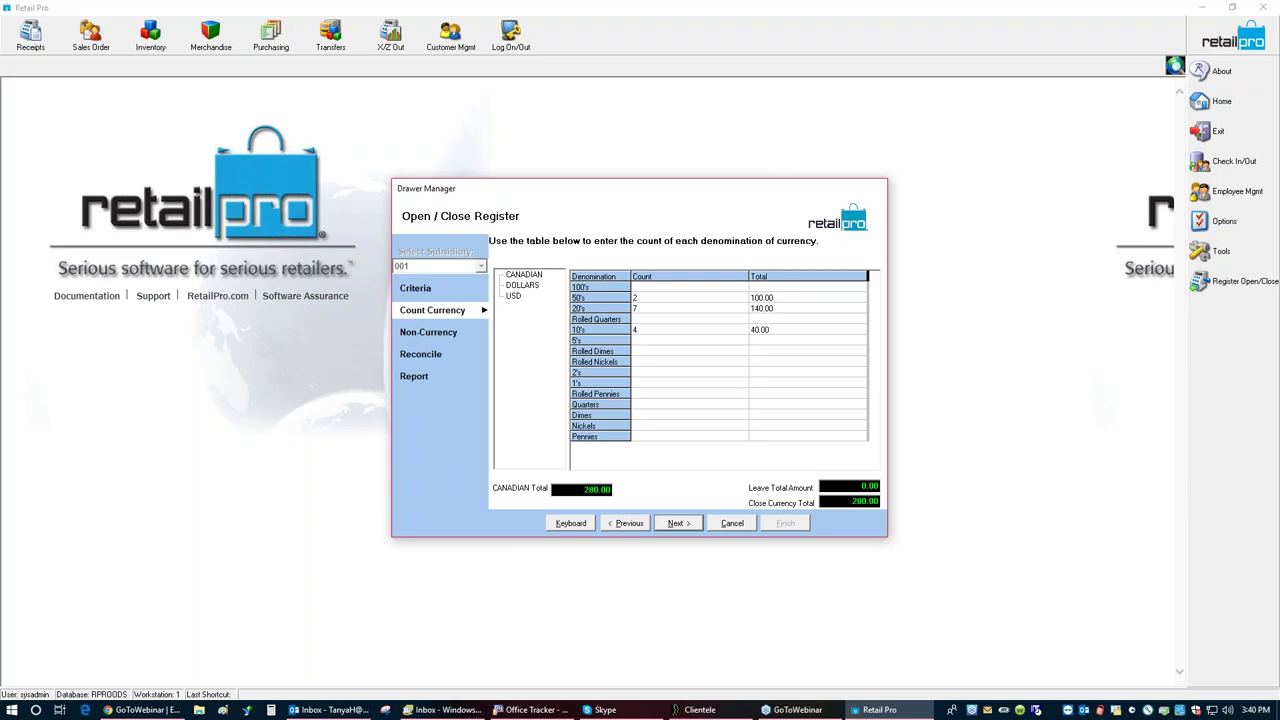
{"action": "type", "text": "10 23 24"}
{"action": "key", "text": "Return"}
{"action": "type", "text": "54"}
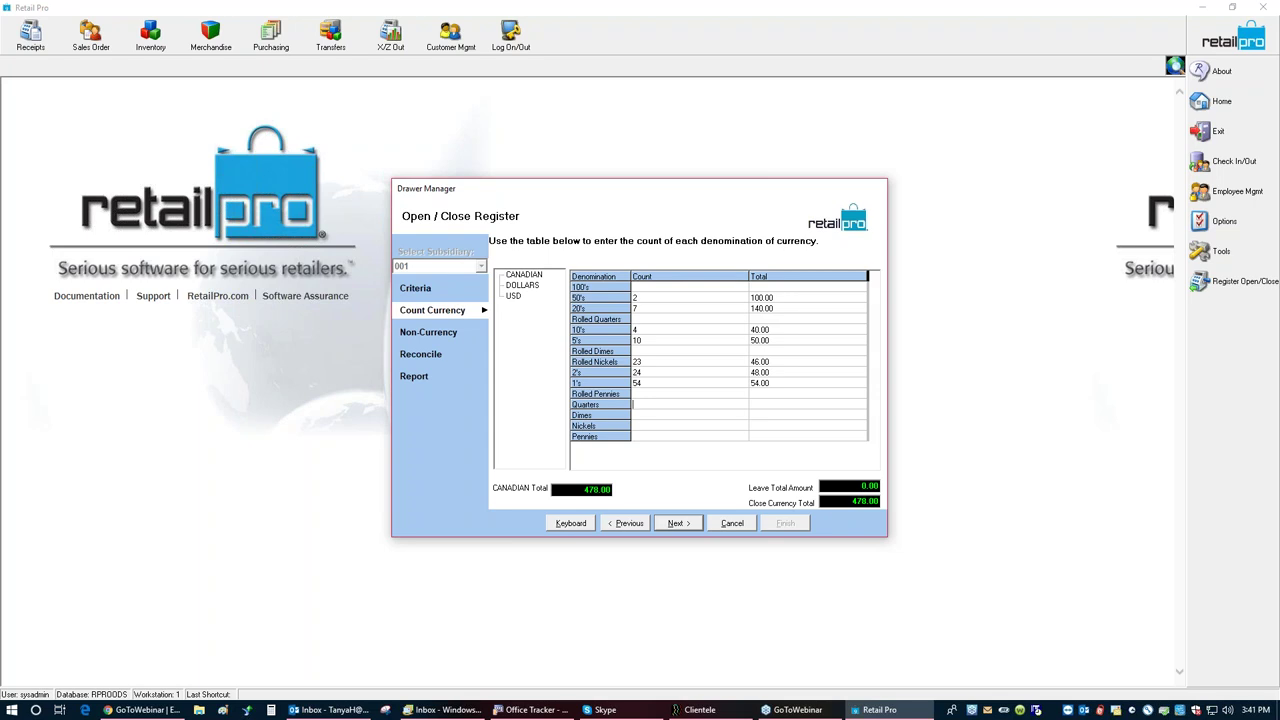
{"action": "double_click", "coordinate": [646, 374]}
{"action": "type", "text": "0"}
Step: Enter coin counts (Quarters 20, Dimes 44, Nickels 53), then request reconciliation past Non-Currency
{"action": "left_click", "coordinate": [642, 406]}
{"action": "type", "text": "20"}
{"action": "type", "text": "44"}
{"action": "key", "text": "Tab"}
{"action": "left_click", "coordinate": [752, 425]}
{"action": "left_click", "coordinate": [646, 427]}
{"action": "type", "text": "5"}
{"action": "type", "text": "3"}
{"action": "left_click", "coordinate": [676, 523]}
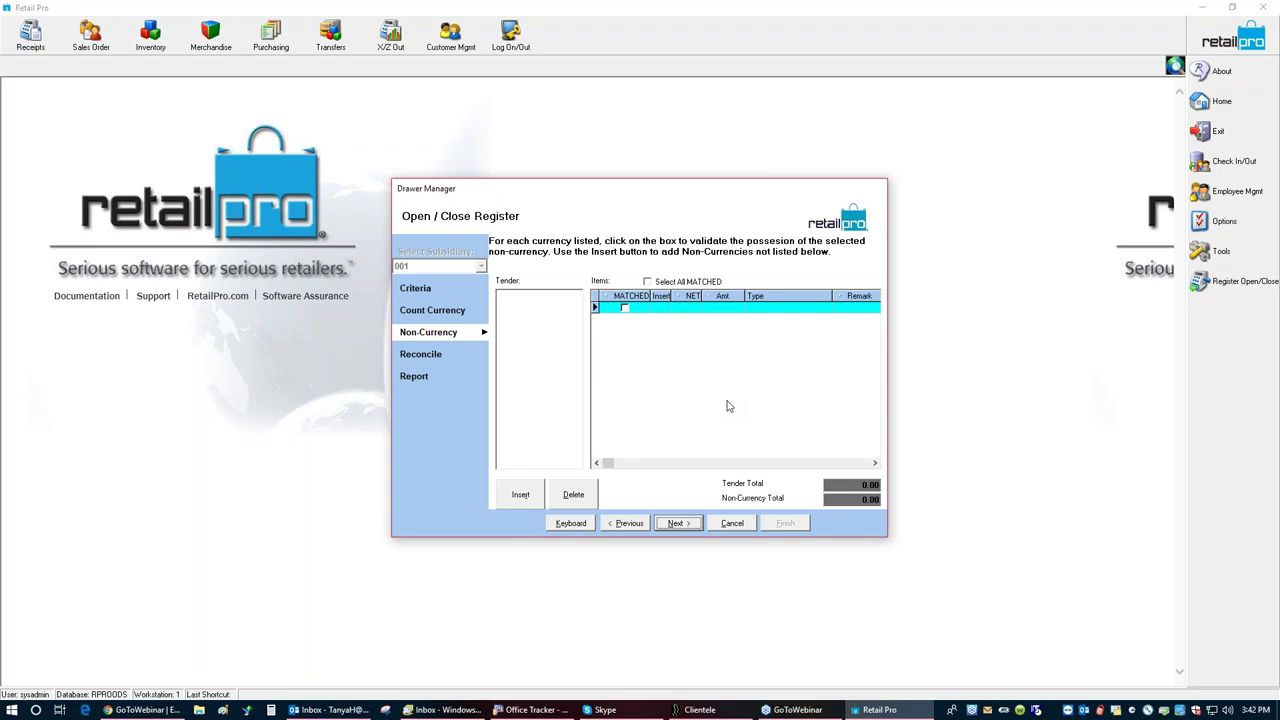
{"action": "left_click", "coordinate": [682, 525]}
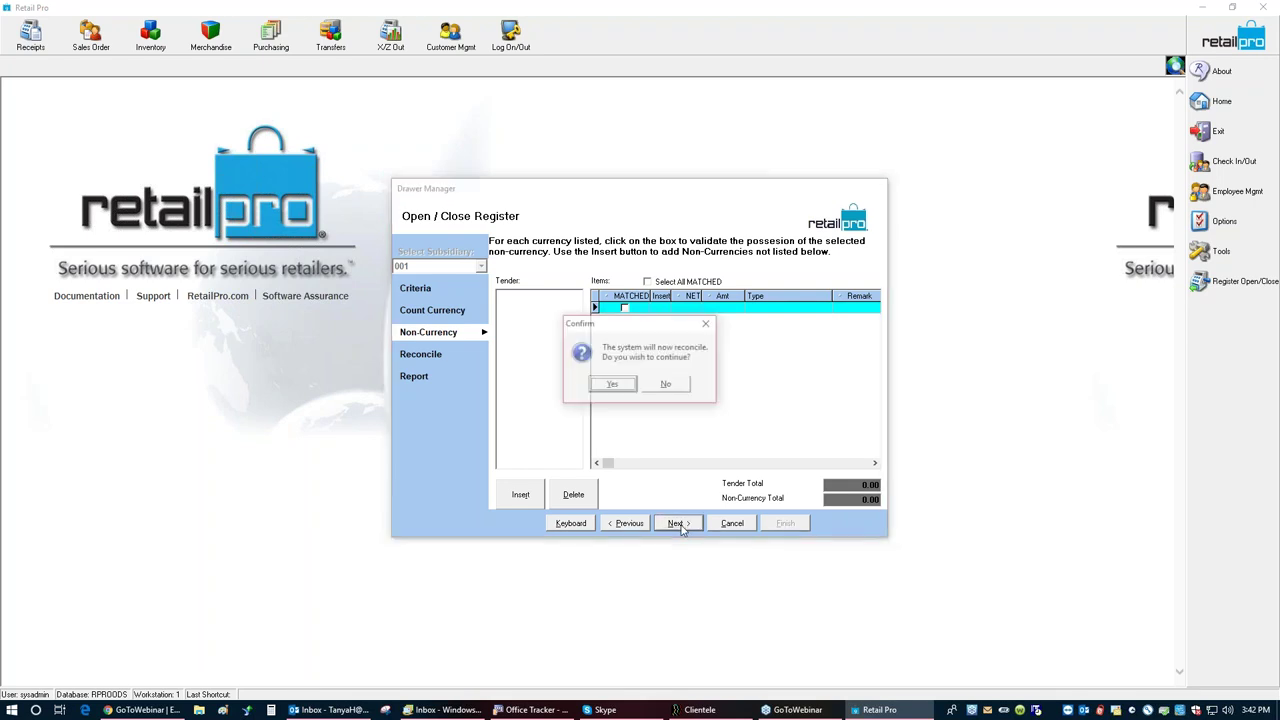
Step: Confirm reconciliation using the XZOut38 document, review the 363.18 overage, then step back
{"action": "left_click", "coordinate": [611, 385]}
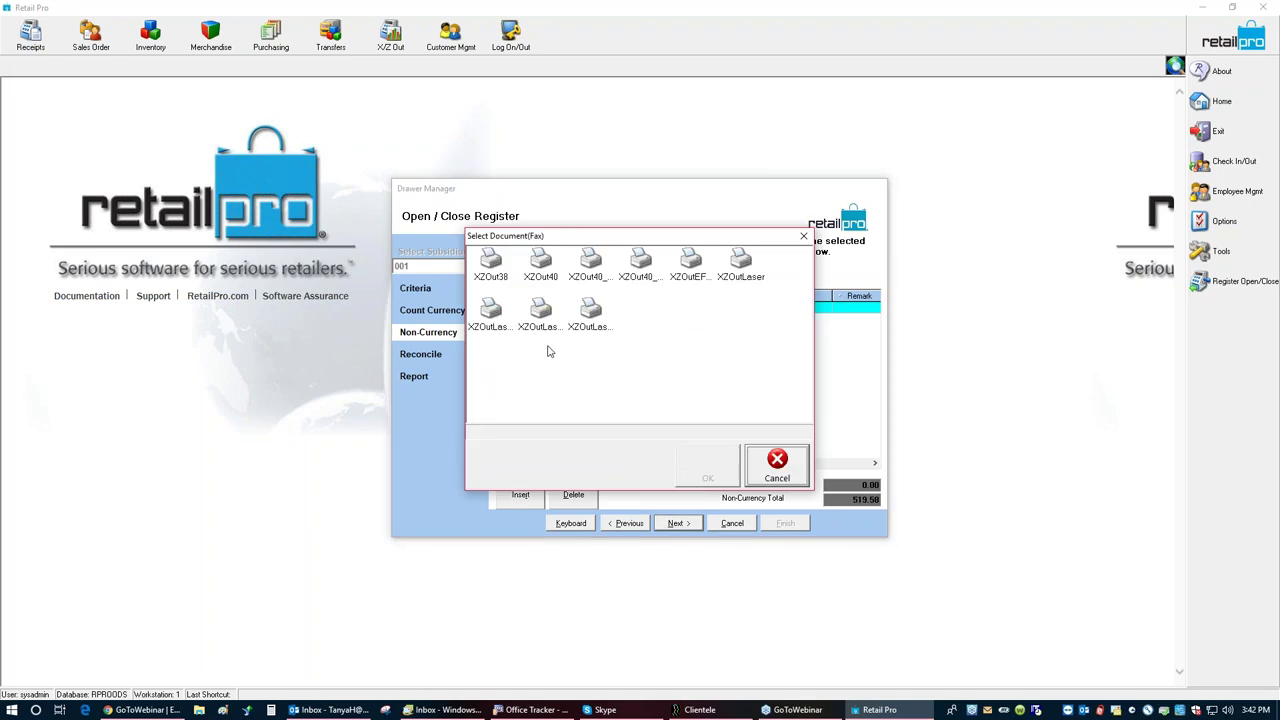
{"action": "left_click", "coordinate": [484, 267]}
{"action": "left_click", "coordinate": [697, 470]}
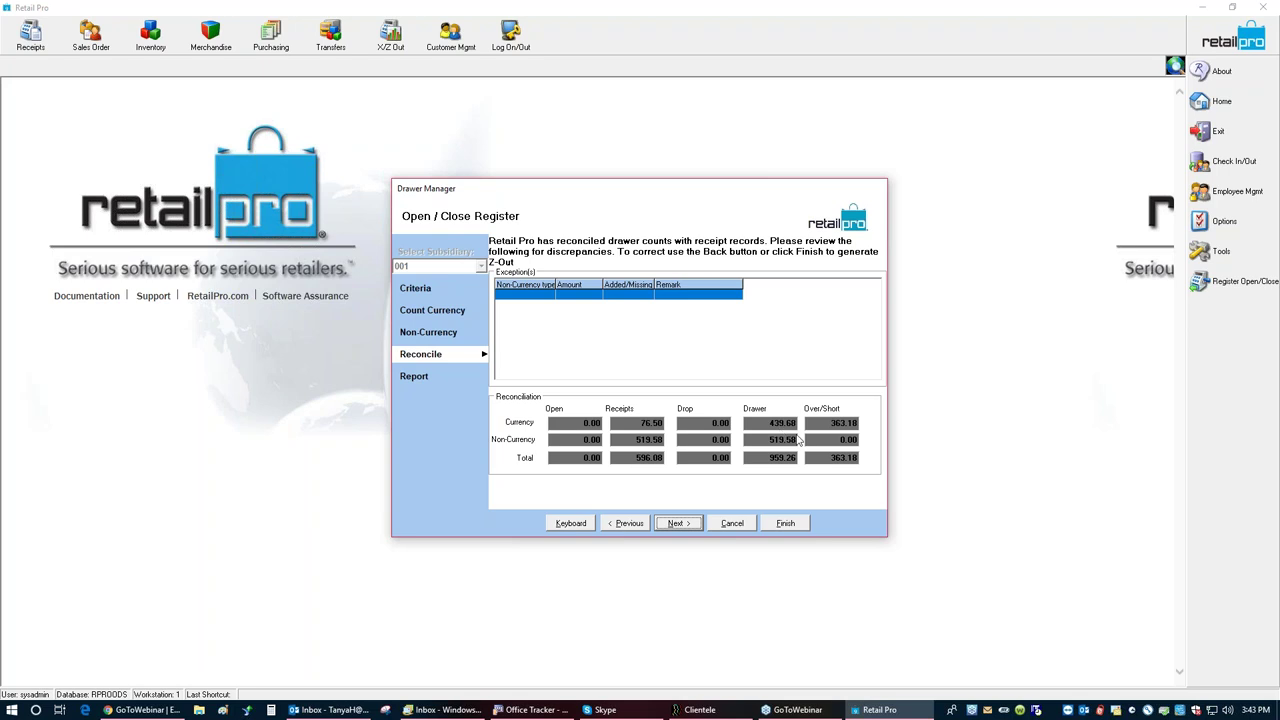
{"action": "left_click", "coordinate": [622, 528]}
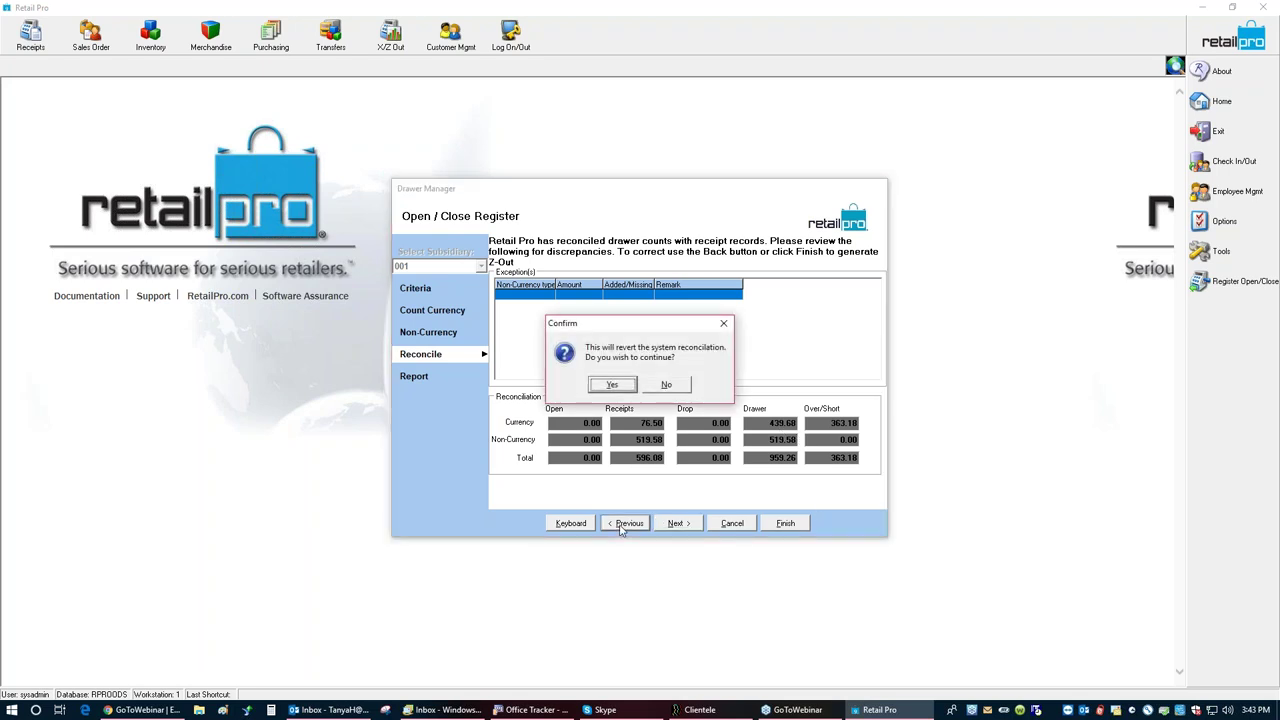
Step: Revert the reconciliation and return to the Count Currency step
{"action": "left_click", "coordinate": [612, 385]}
{"action": "left_click", "coordinate": [626, 524]}
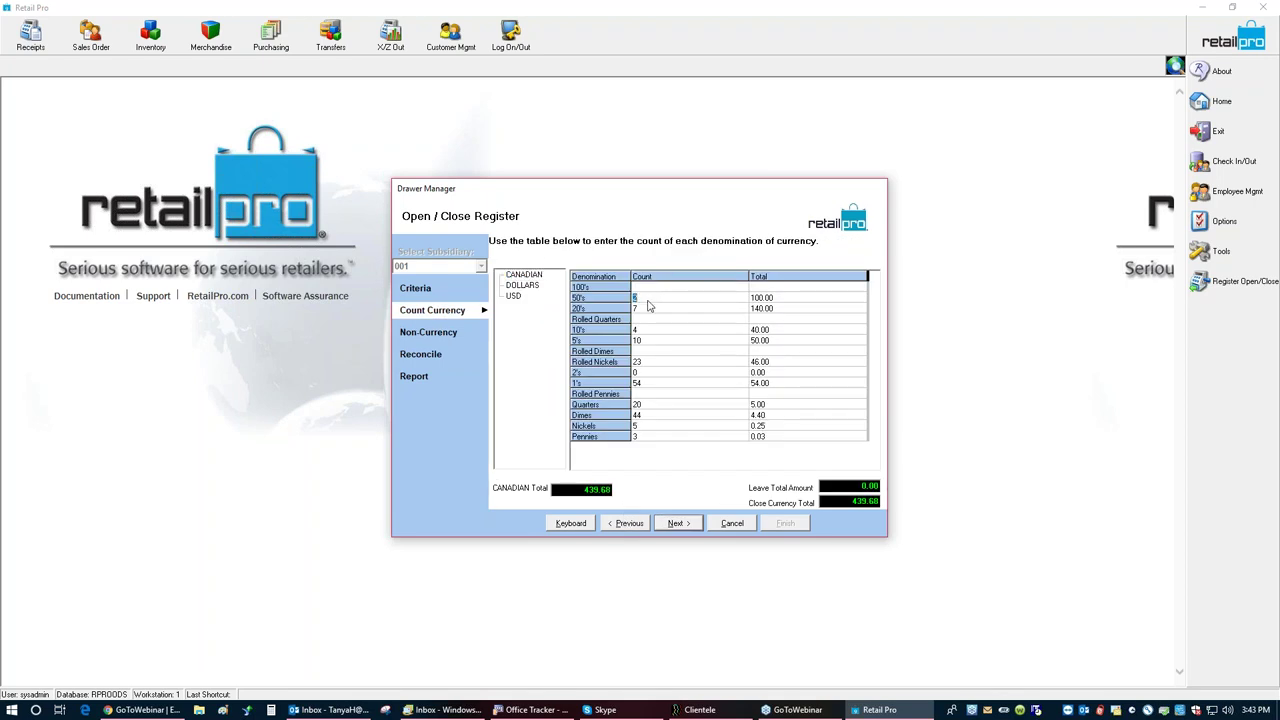
{"action": "key", "text": "Down"}
{"action": "key", "text": "Down"}
{"action": "key", "text": "Down"}
{"action": "key", "text": "Down"}
{"action": "key", "text": "Down"}
{"action": "key", "text": "Up"}
{"action": "key", "text": "Up"}
Step: Recount the bills: 100's to 2, 20's to 1, 10's to 1, 5's to 1, 2's to 4
{"action": "left_click", "coordinate": [643, 298]}
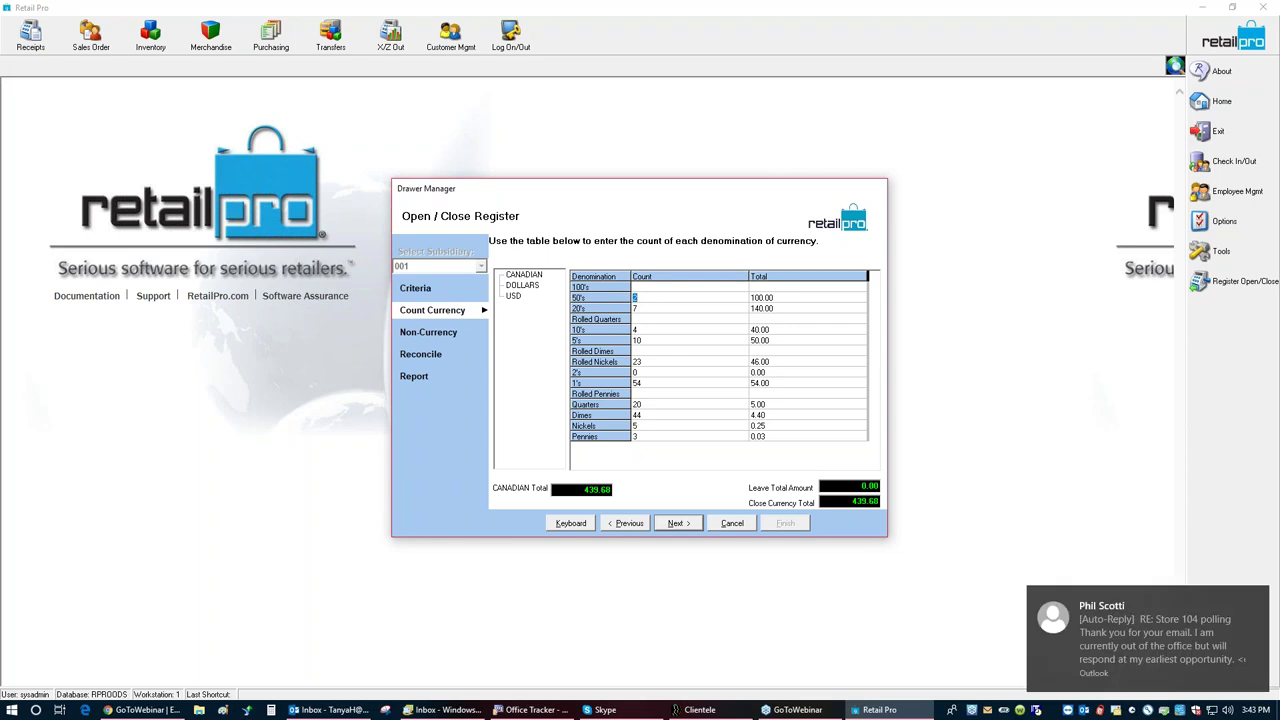
{"action": "left_click", "coordinate": [650, 287]}
{"action": "type", "text": "2"}
{"action": "key", "text": "Up"}
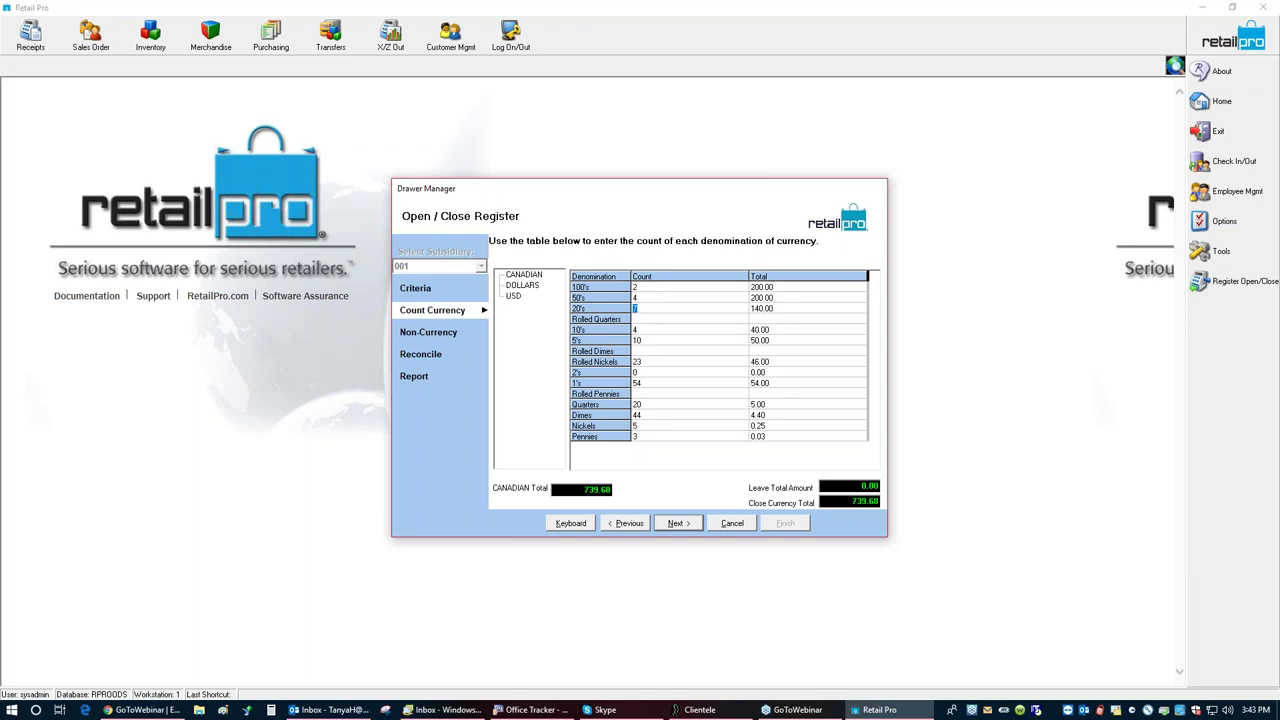
{"action": "type", "text": "1"}
{"action": "left_click", "coordinate": [634, 329]}
{"action": "type", "text": "1"}
{"action": "key", "text": "Down"}
{"action": "type", "text": "1"}
{"action": "key", "text": "Down"}
{"action": "key", "text": "Down"}
Step: Clear the Quarters, Dimes, Nickels and Pennies counts
{"action": "key", "text": "Down"}
{"action": "type", "text": "4"}
{"action": "left_click", "coordinate": [636, 404]}
{"action": "key", "text": "Delete"}
{"action": "key", "text": "Down"}
{"action": "key", "text": "Delete"}
{"action": "key", "text": "Down"}
{"action": "key", "text": "Delete"}
{"action": "key", "text": "Down"}
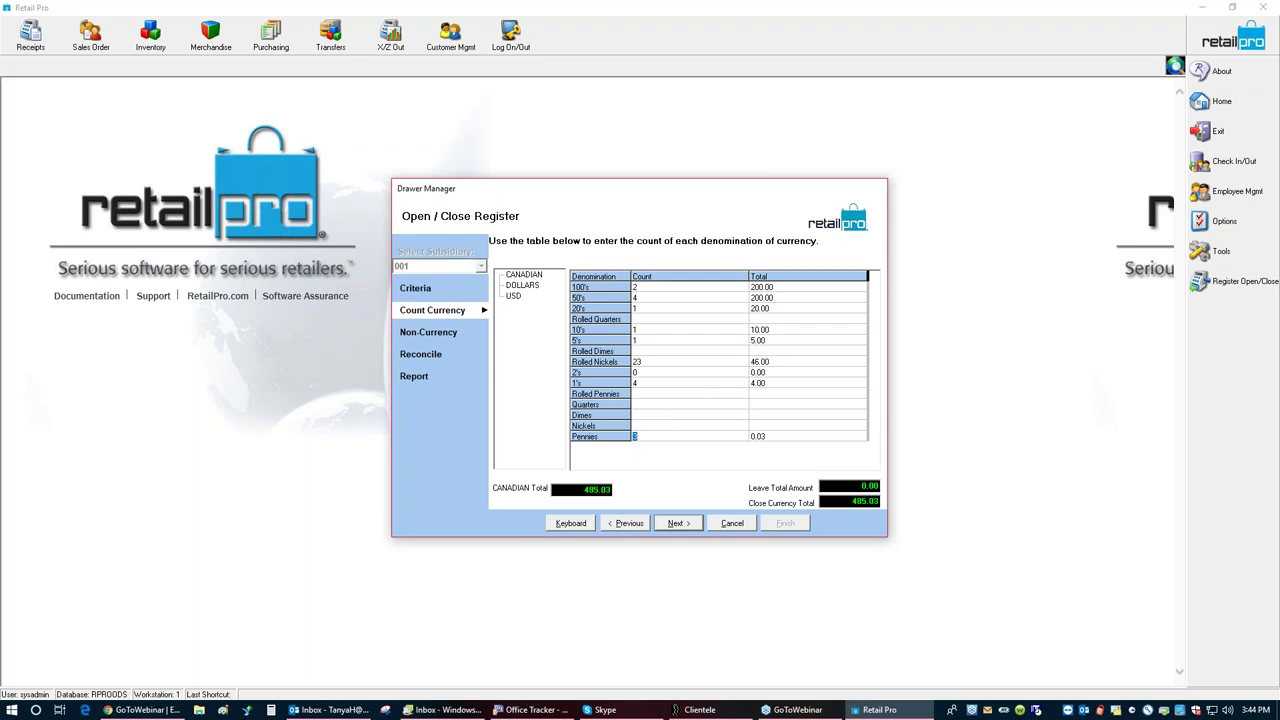
{"action": "key", "text": "Delete"}
Step: Enter new coin counts (Quarters 2, Dimes 11, Pennies 3) for a 485.68 total and continue
{"action": "left_click", "coordinate": [640, 404]}
{"action": "type", "text": "2"}
{"action": "left_click", "coordinate": [640, 415]}
{"action": "type", "text": "11"}
{"action": "left_click", "coordinate": [640, 436]}
{"action": "type", "text": "3"}
{"action": "left_click", "coordinate": [691, 333]}
{"action": "left_click", "coordinate": [677, 524]}
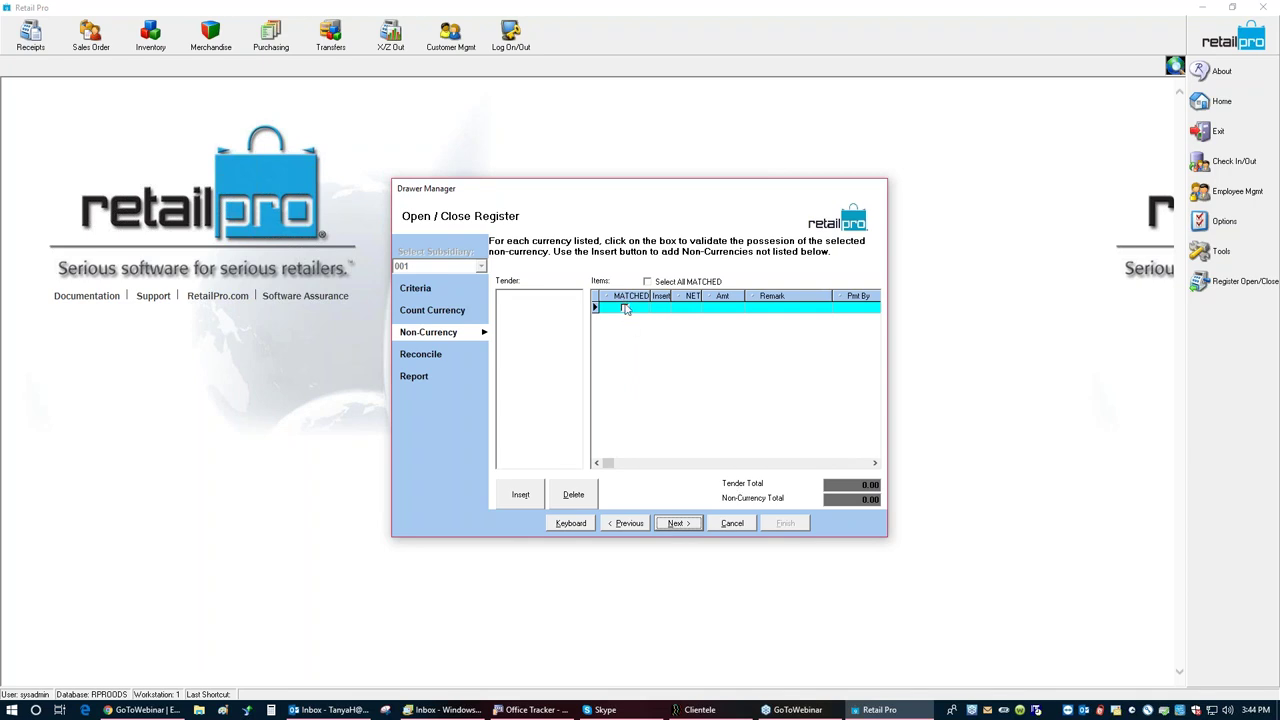
Step: Re-run and confirm reconciliation showing 409.18 over, then finish the Z-Out
{"action": "left_click", "coordinate": [674, 530]}
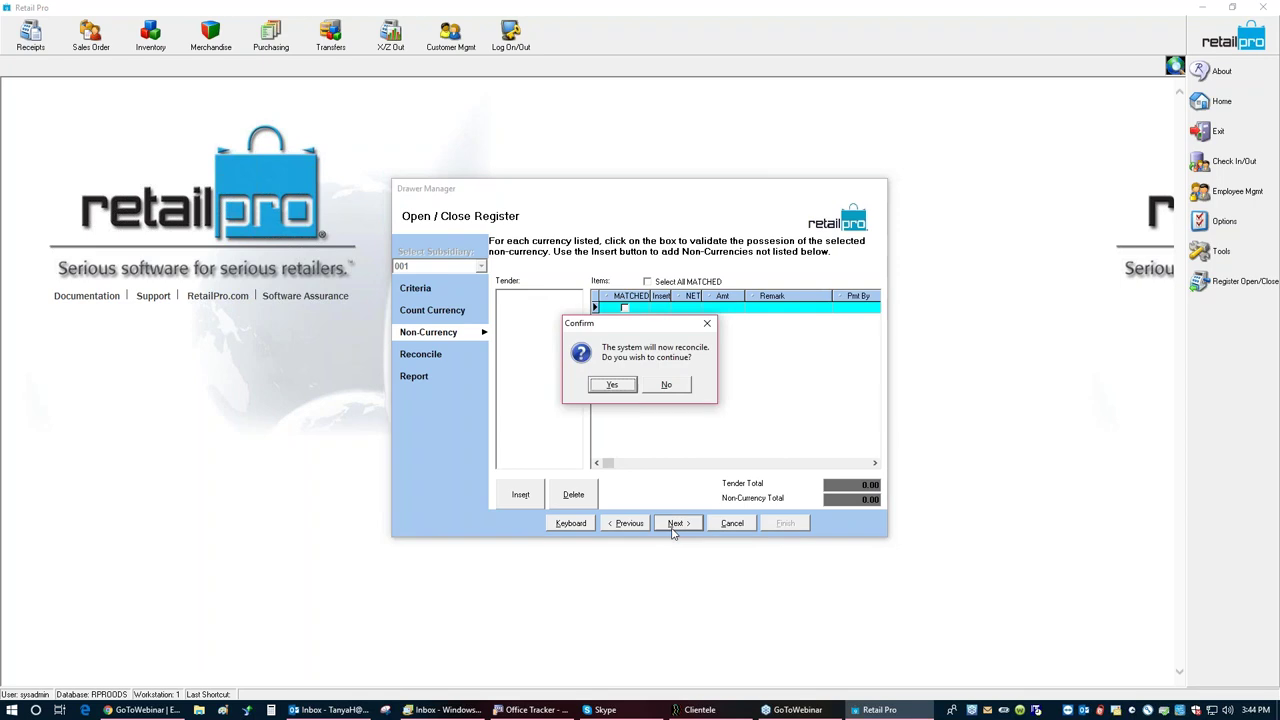
{"action": "left_click", "coordinate": [614, 386]}
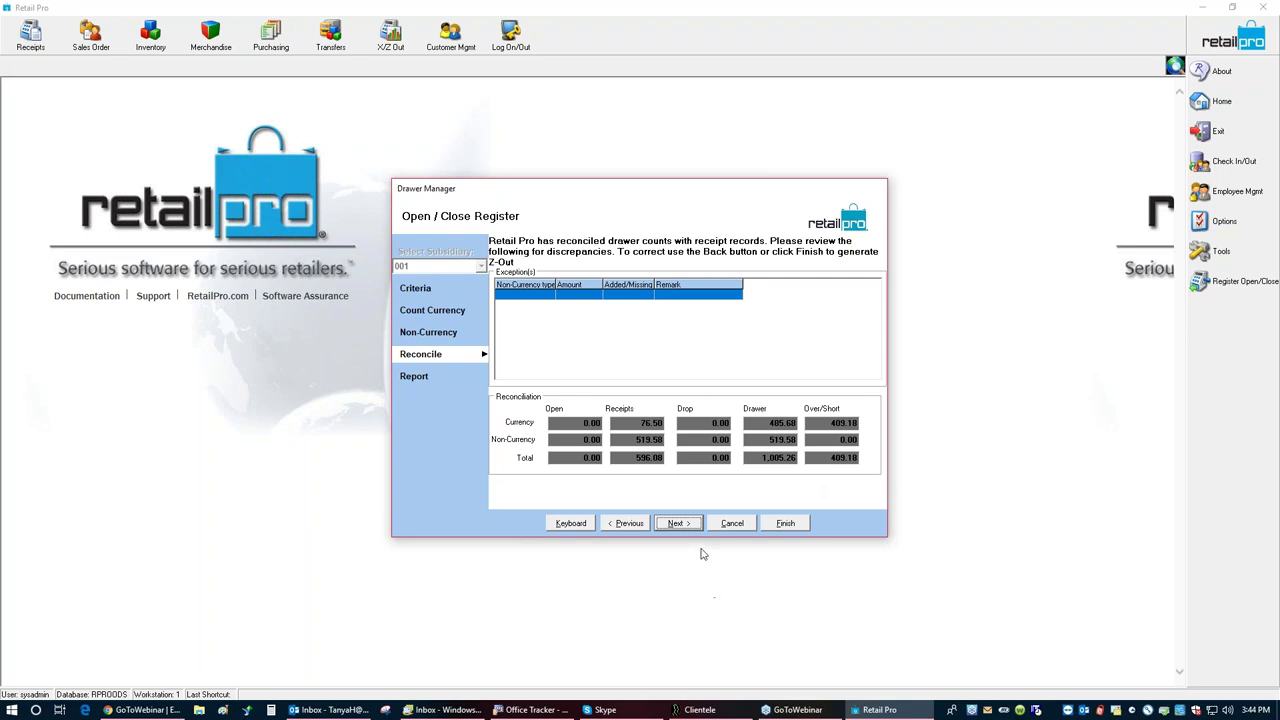
{"action": "left_click", "coordinate": [780, 523]}
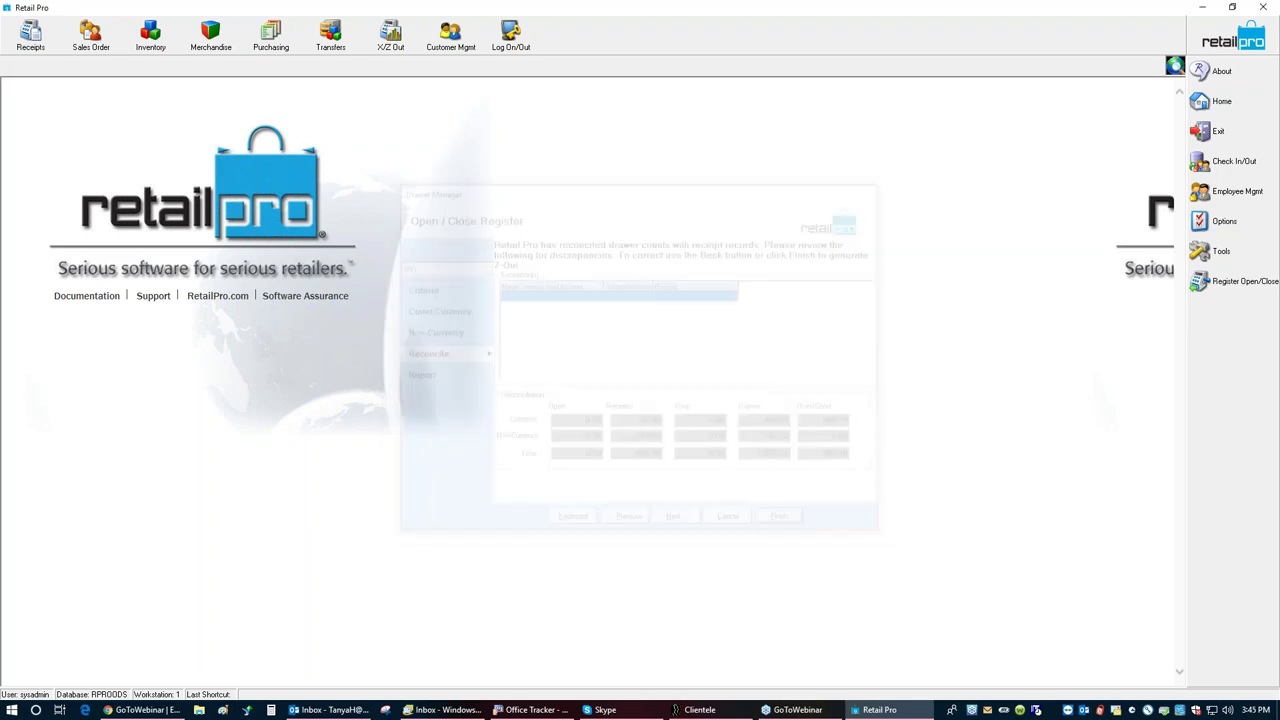
{"action": "left_click", "coordinate": [390, 40]}
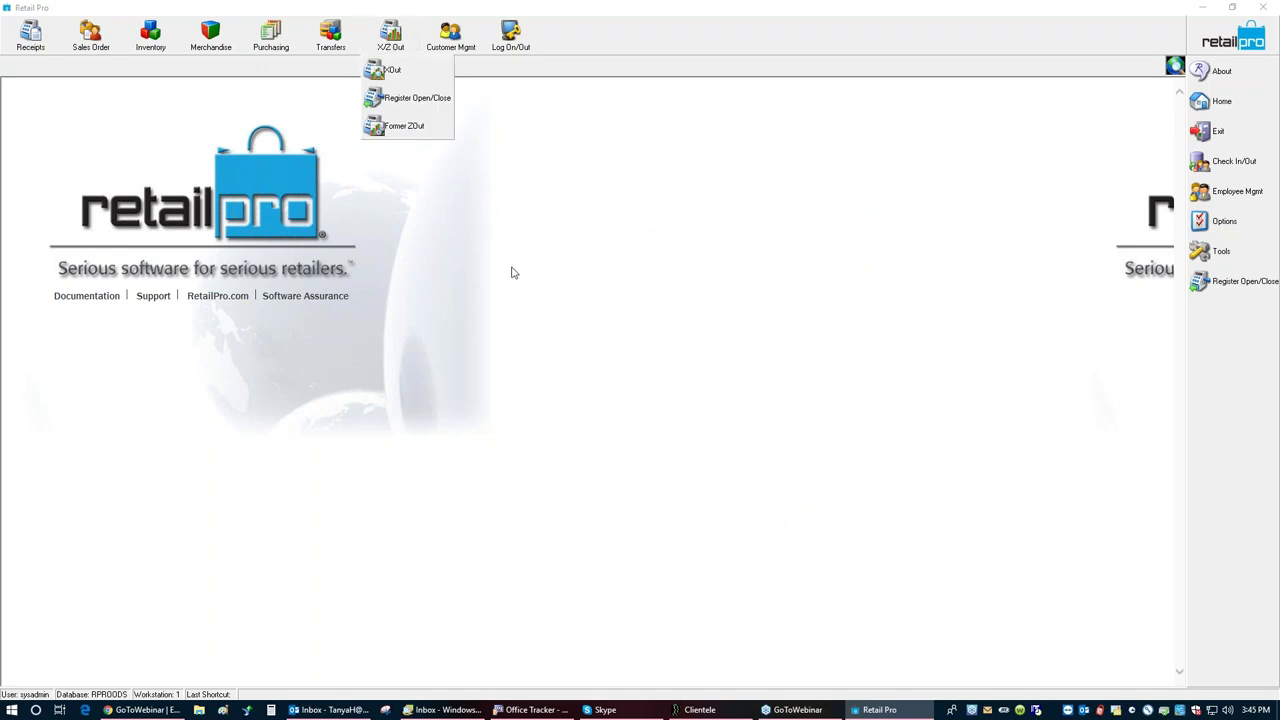
{"action": "left_click", "coordinate": [408, 130]}
{"action": "left_click", "coordinate": [494, 262]}
{"action": "left_click", "coordinate": [702, 460]}
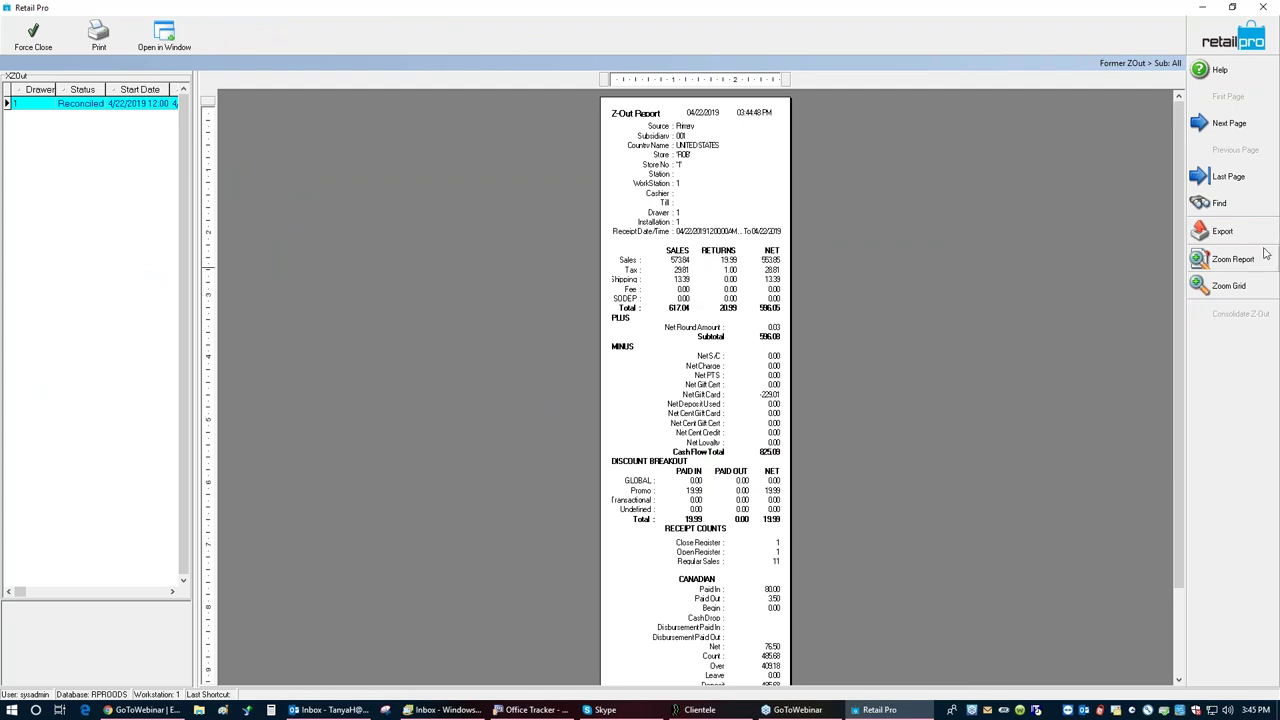
{"action": "left_click", "coordinate": [1204, 272]}
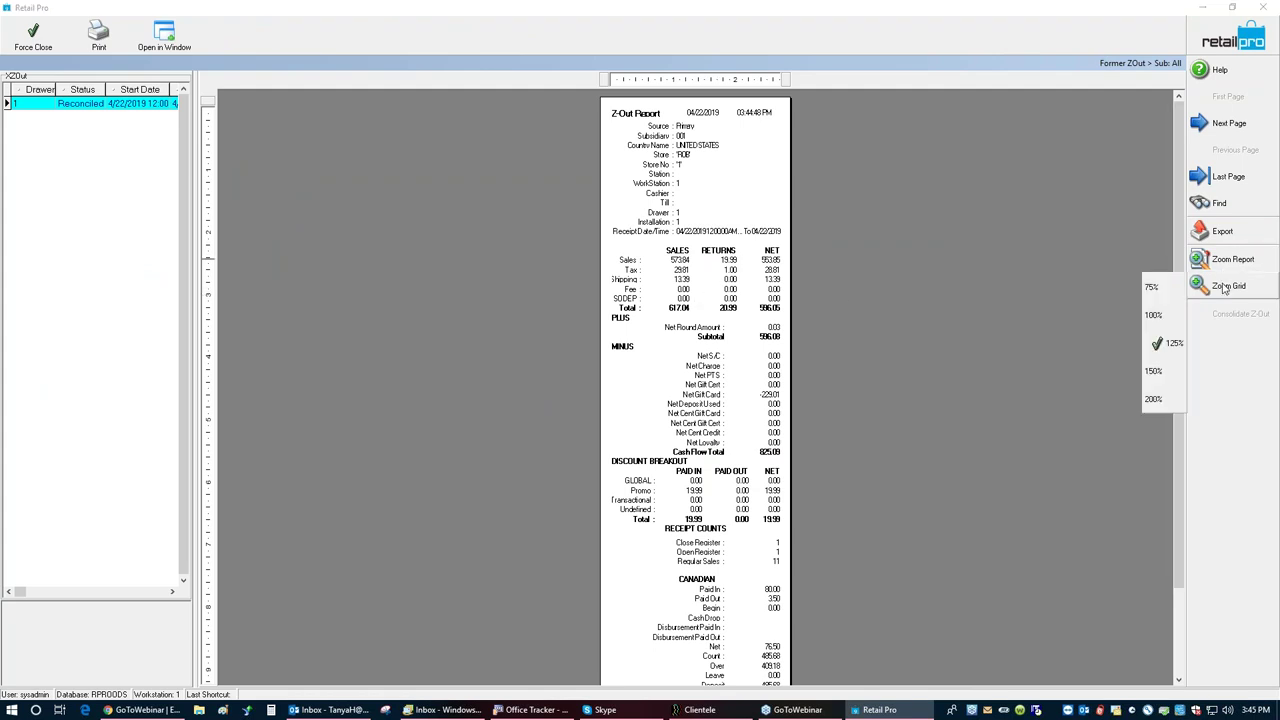
{"action": "left_click", "coordinate": [1155, 371]}
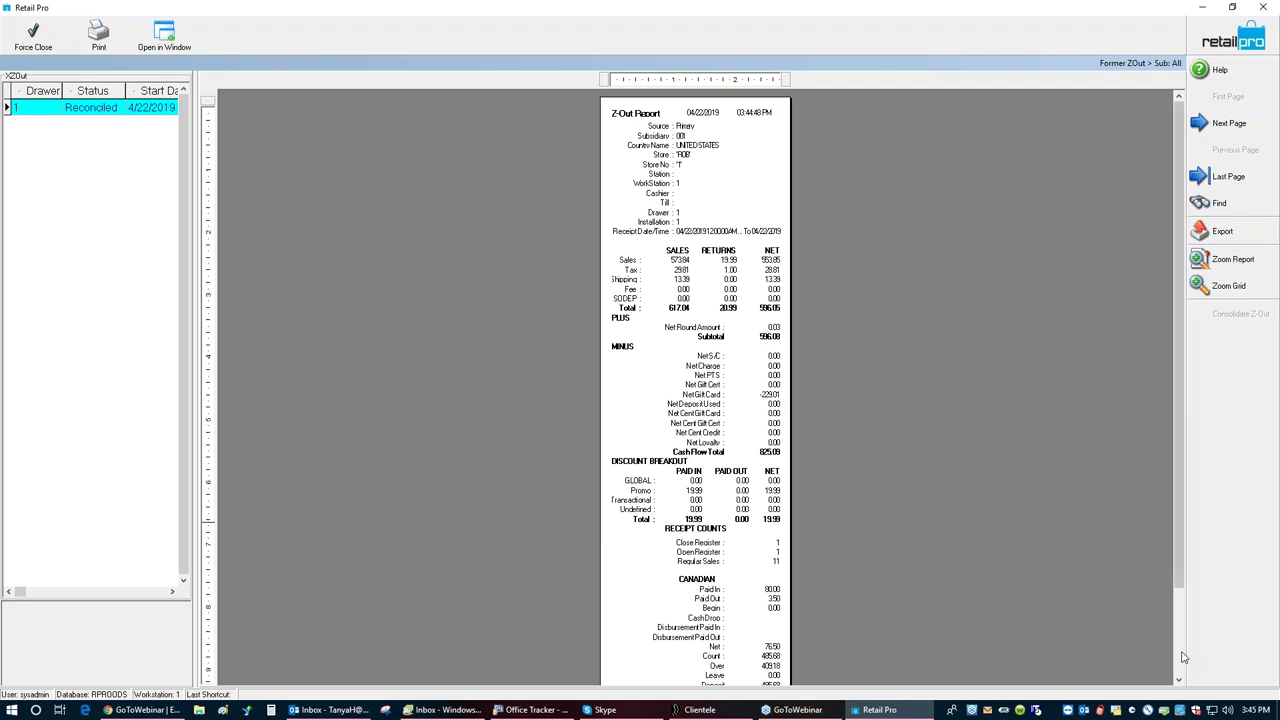
{"action": "scroll", "coordinate": [1183, 657], "scroll_direction": "down", "scroll_amount": 2}
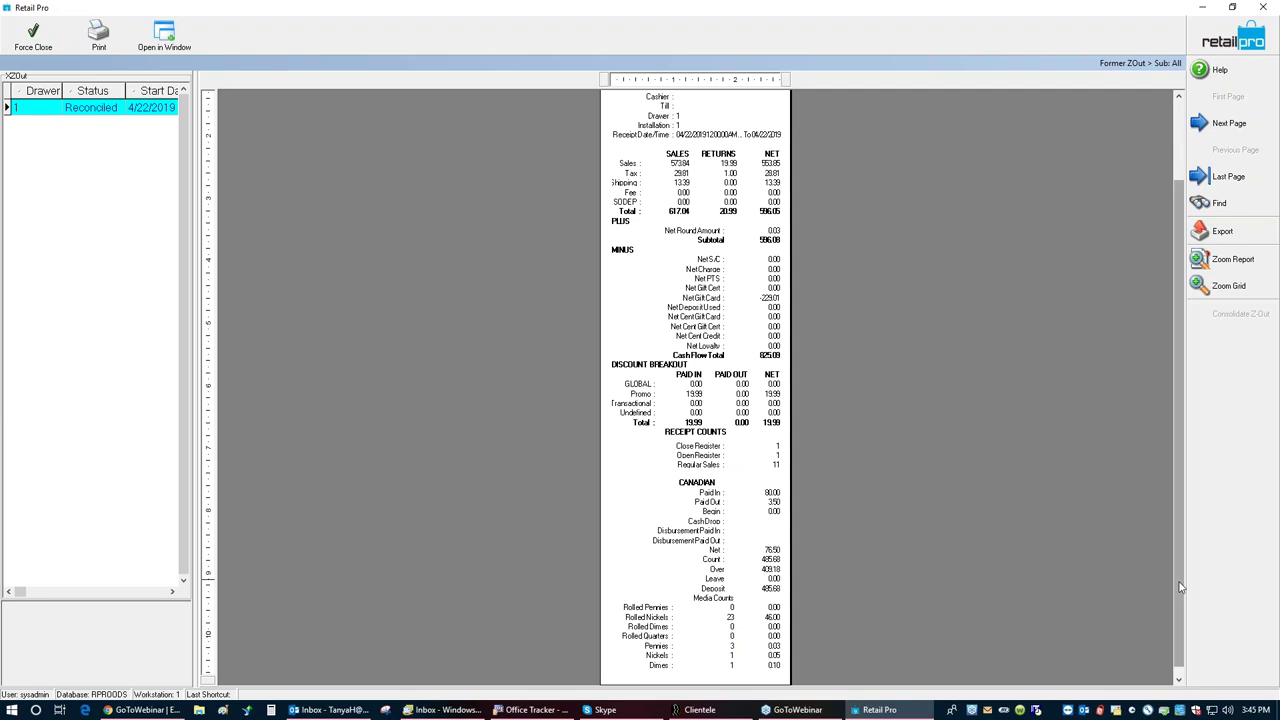
{"action": "left_click", "coordinate": [1205, 123]}
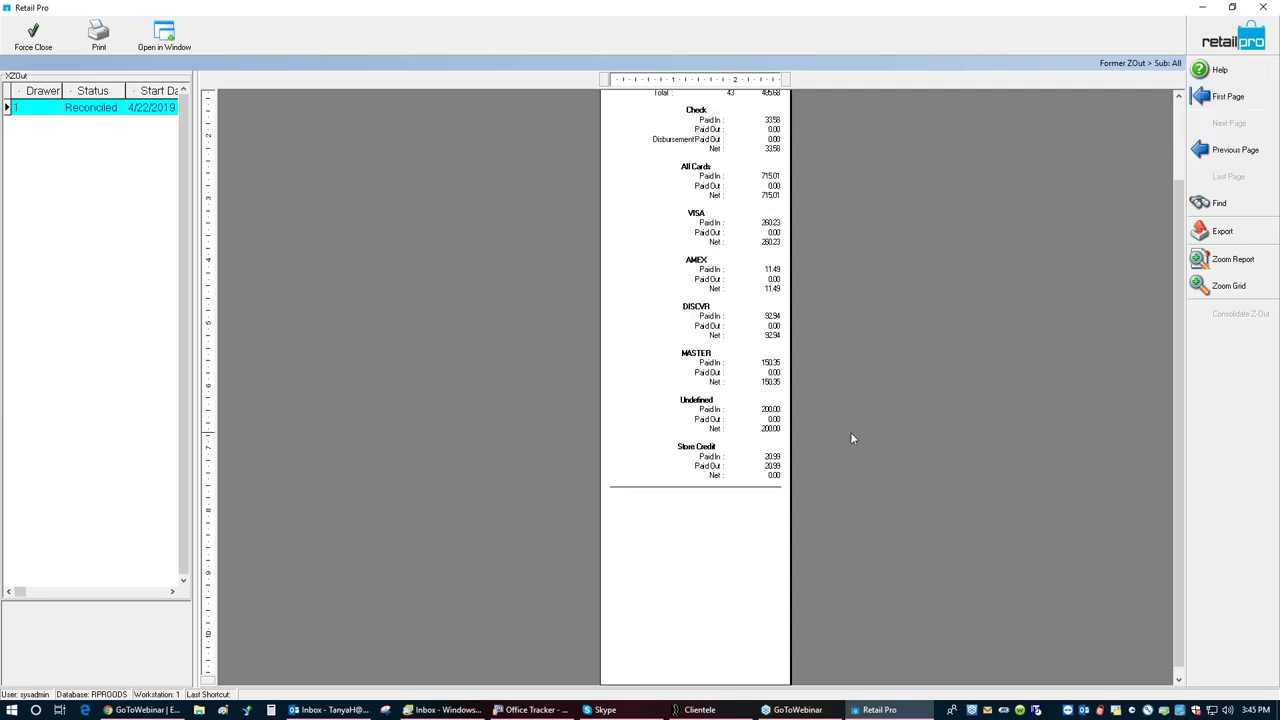
{"action": "left_click_drag", "start_coordinate": [1177, 506], "coordinate": [1177, 420]}
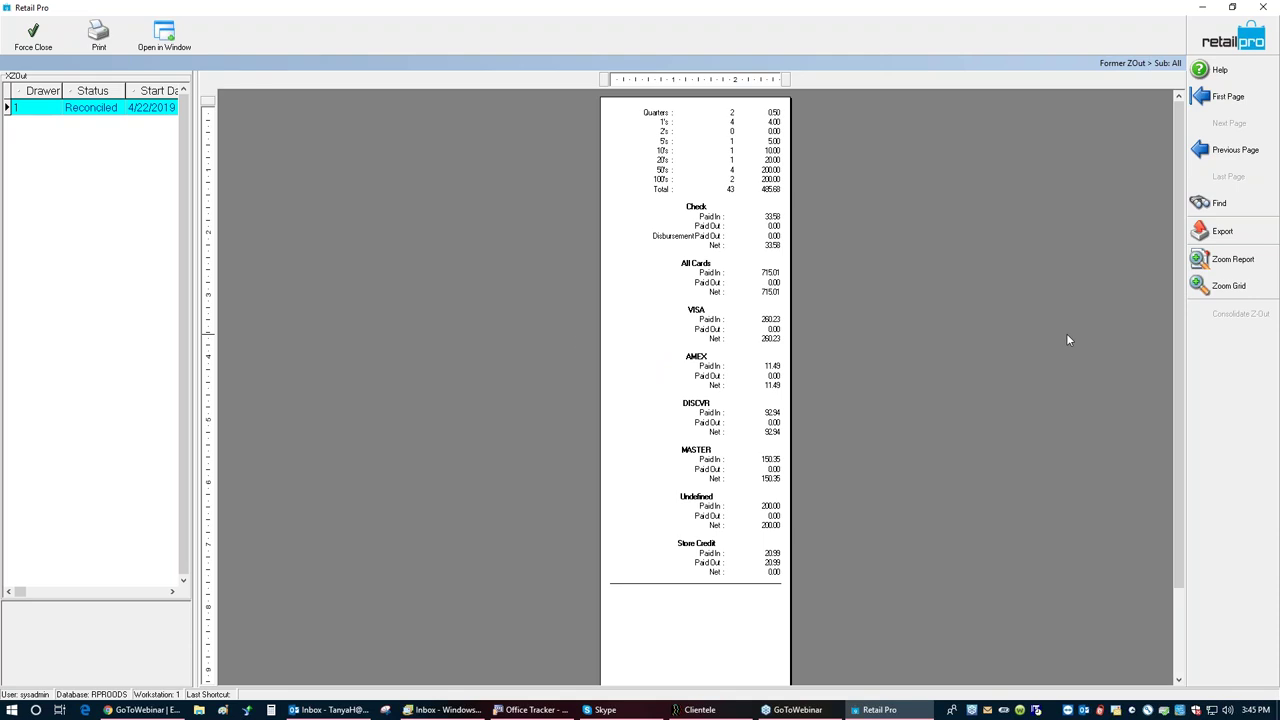
{"action": "left_click", "coordinate": [1236, 36]}
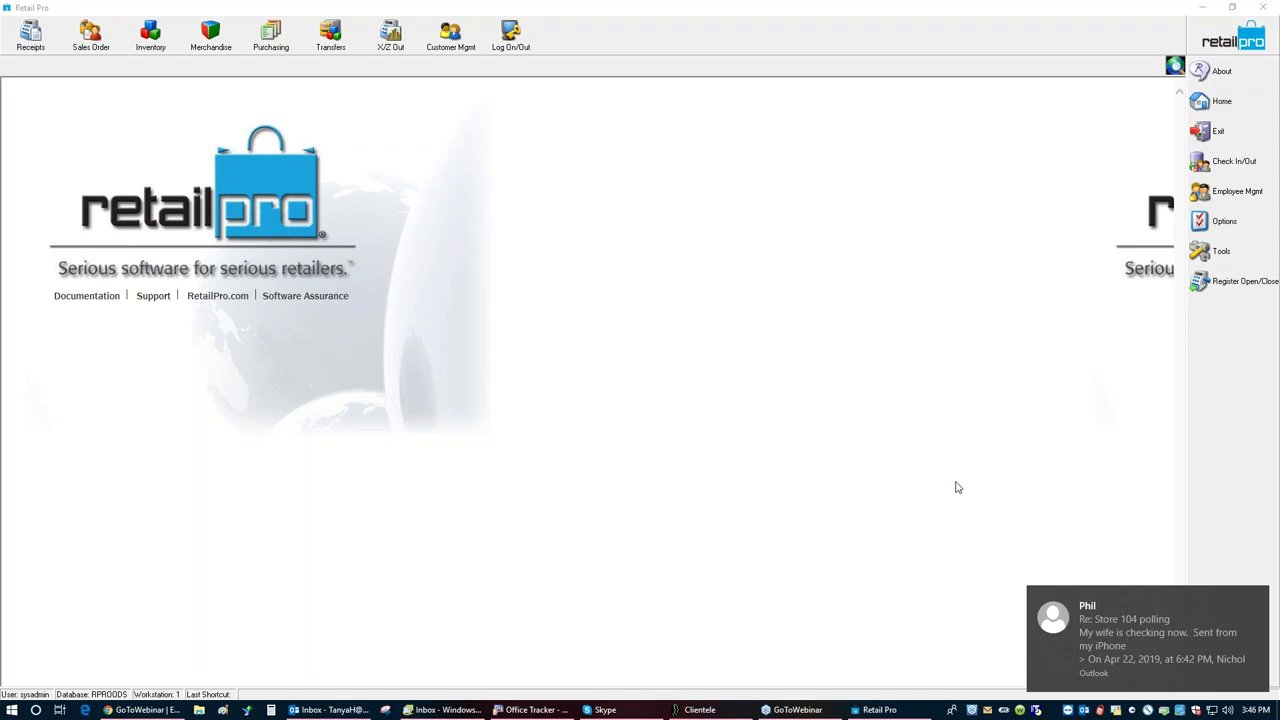
{"action": "left_click", "coordinate": [1258, 599]}
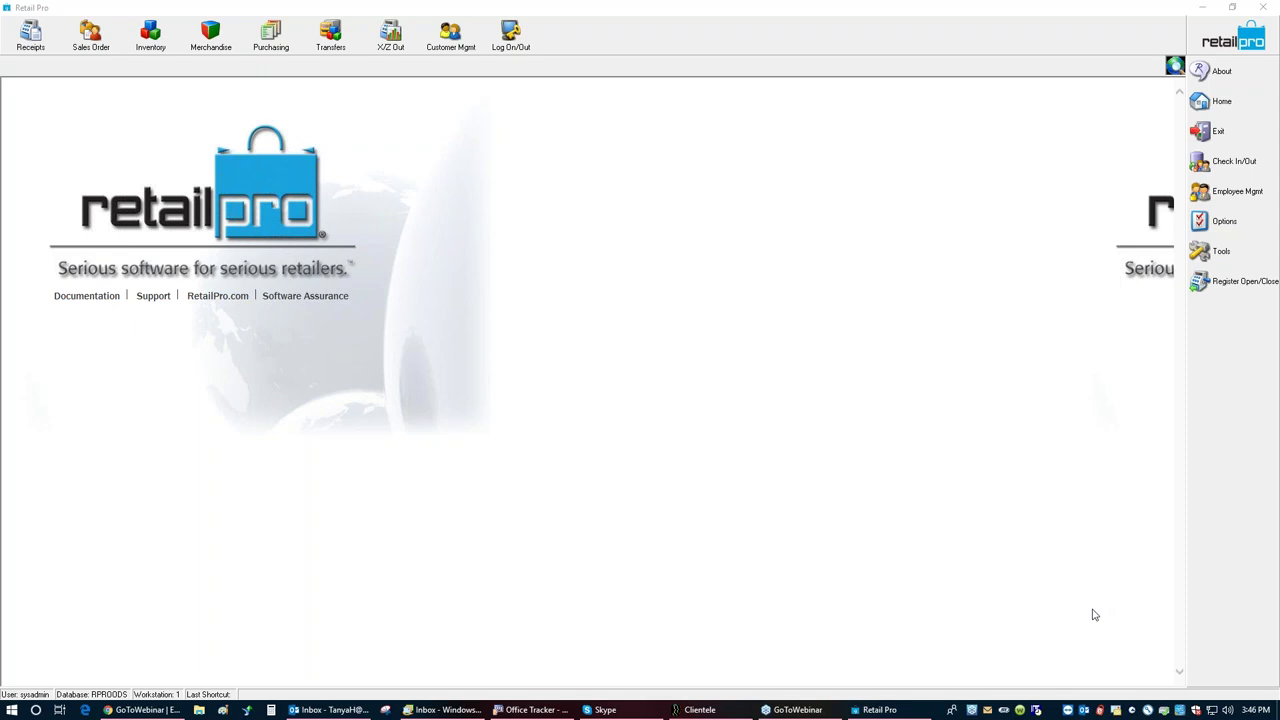